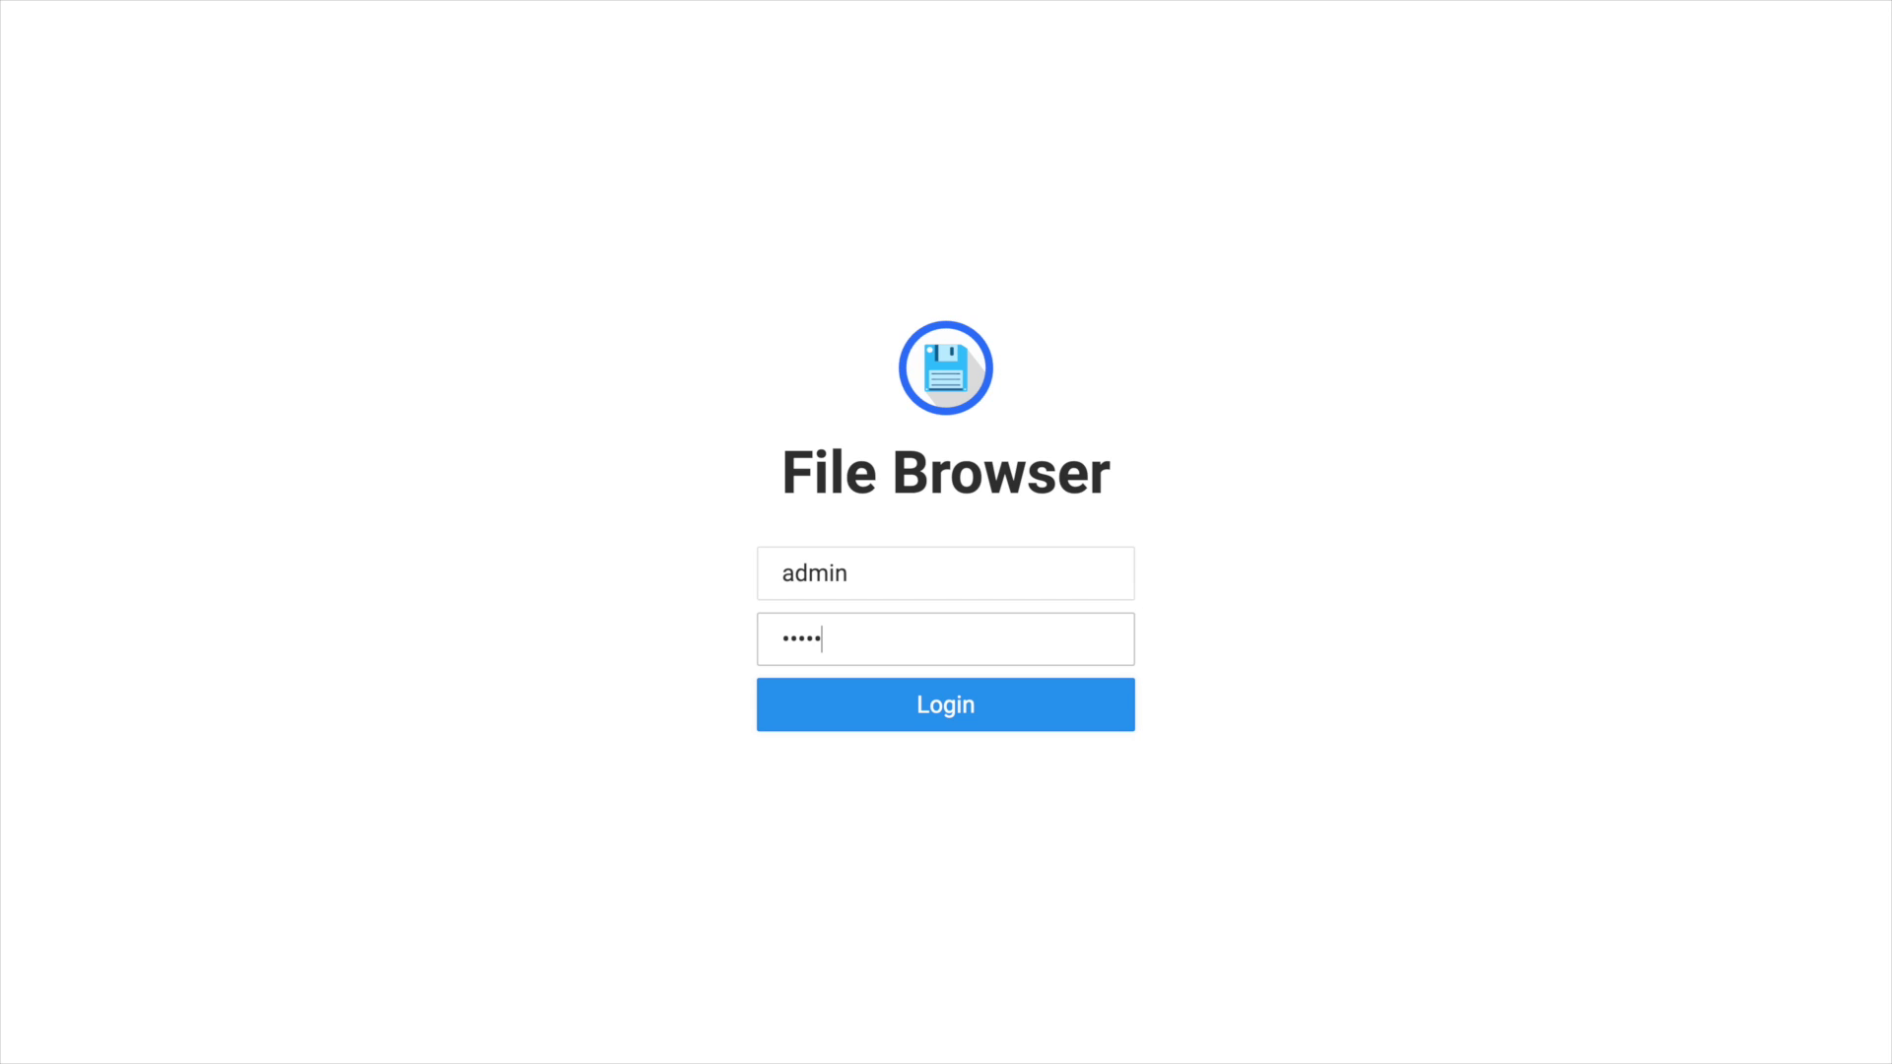
Log in as admin, upload the PDFs into documents, and browse into self-host/apps.
key(Return)
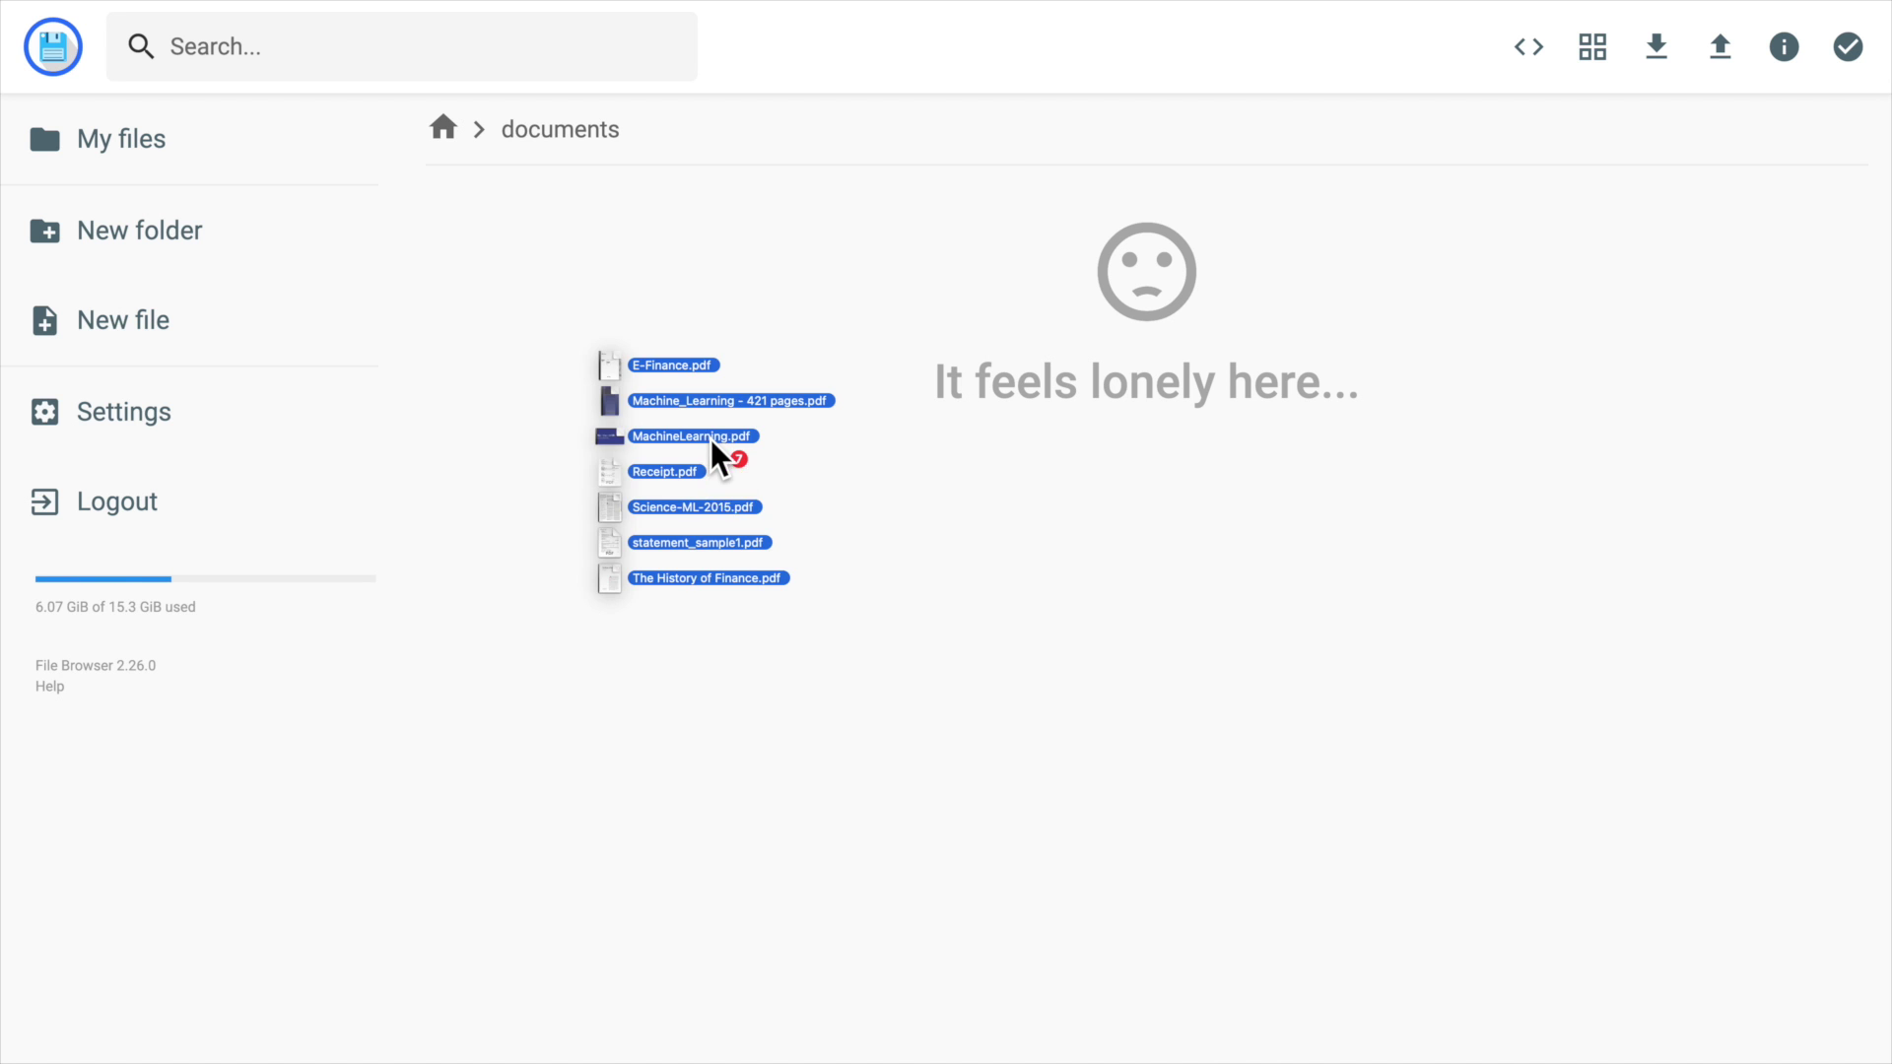
drag(712, 440, 1096, 612)
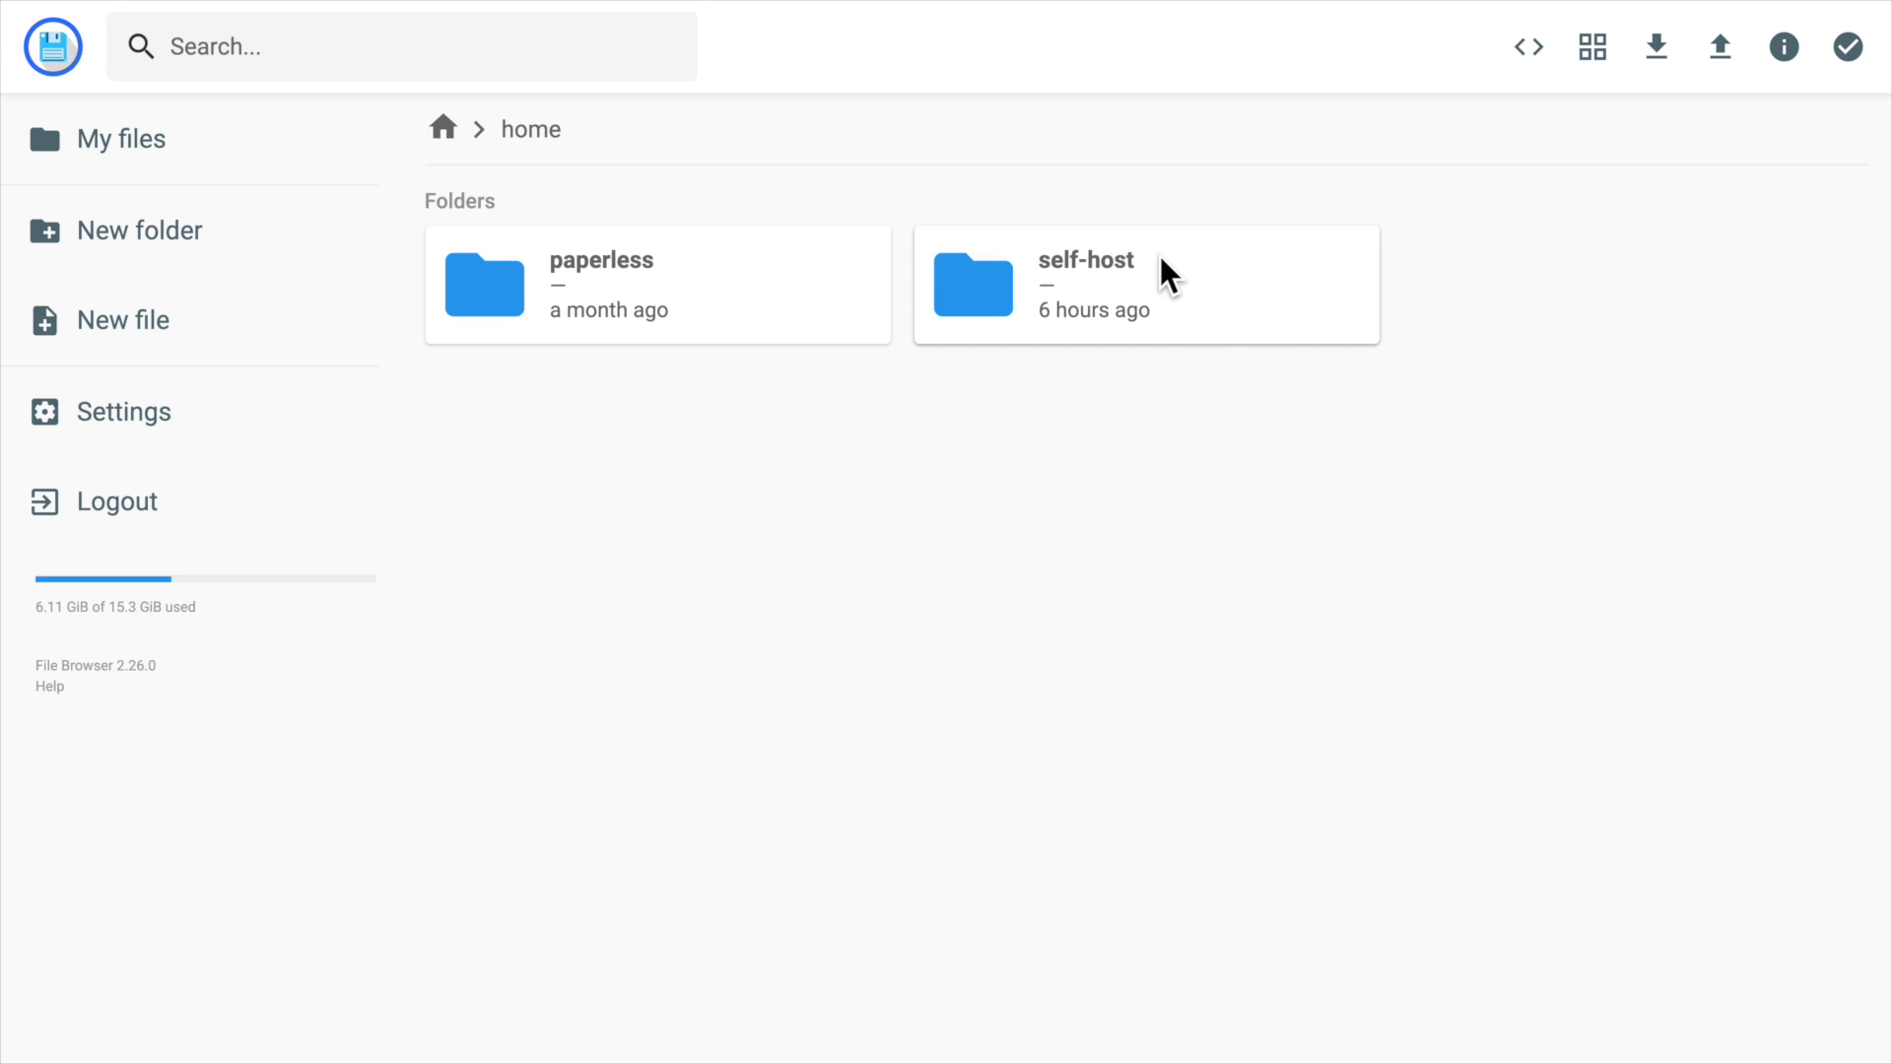
double_click(1170, 274)
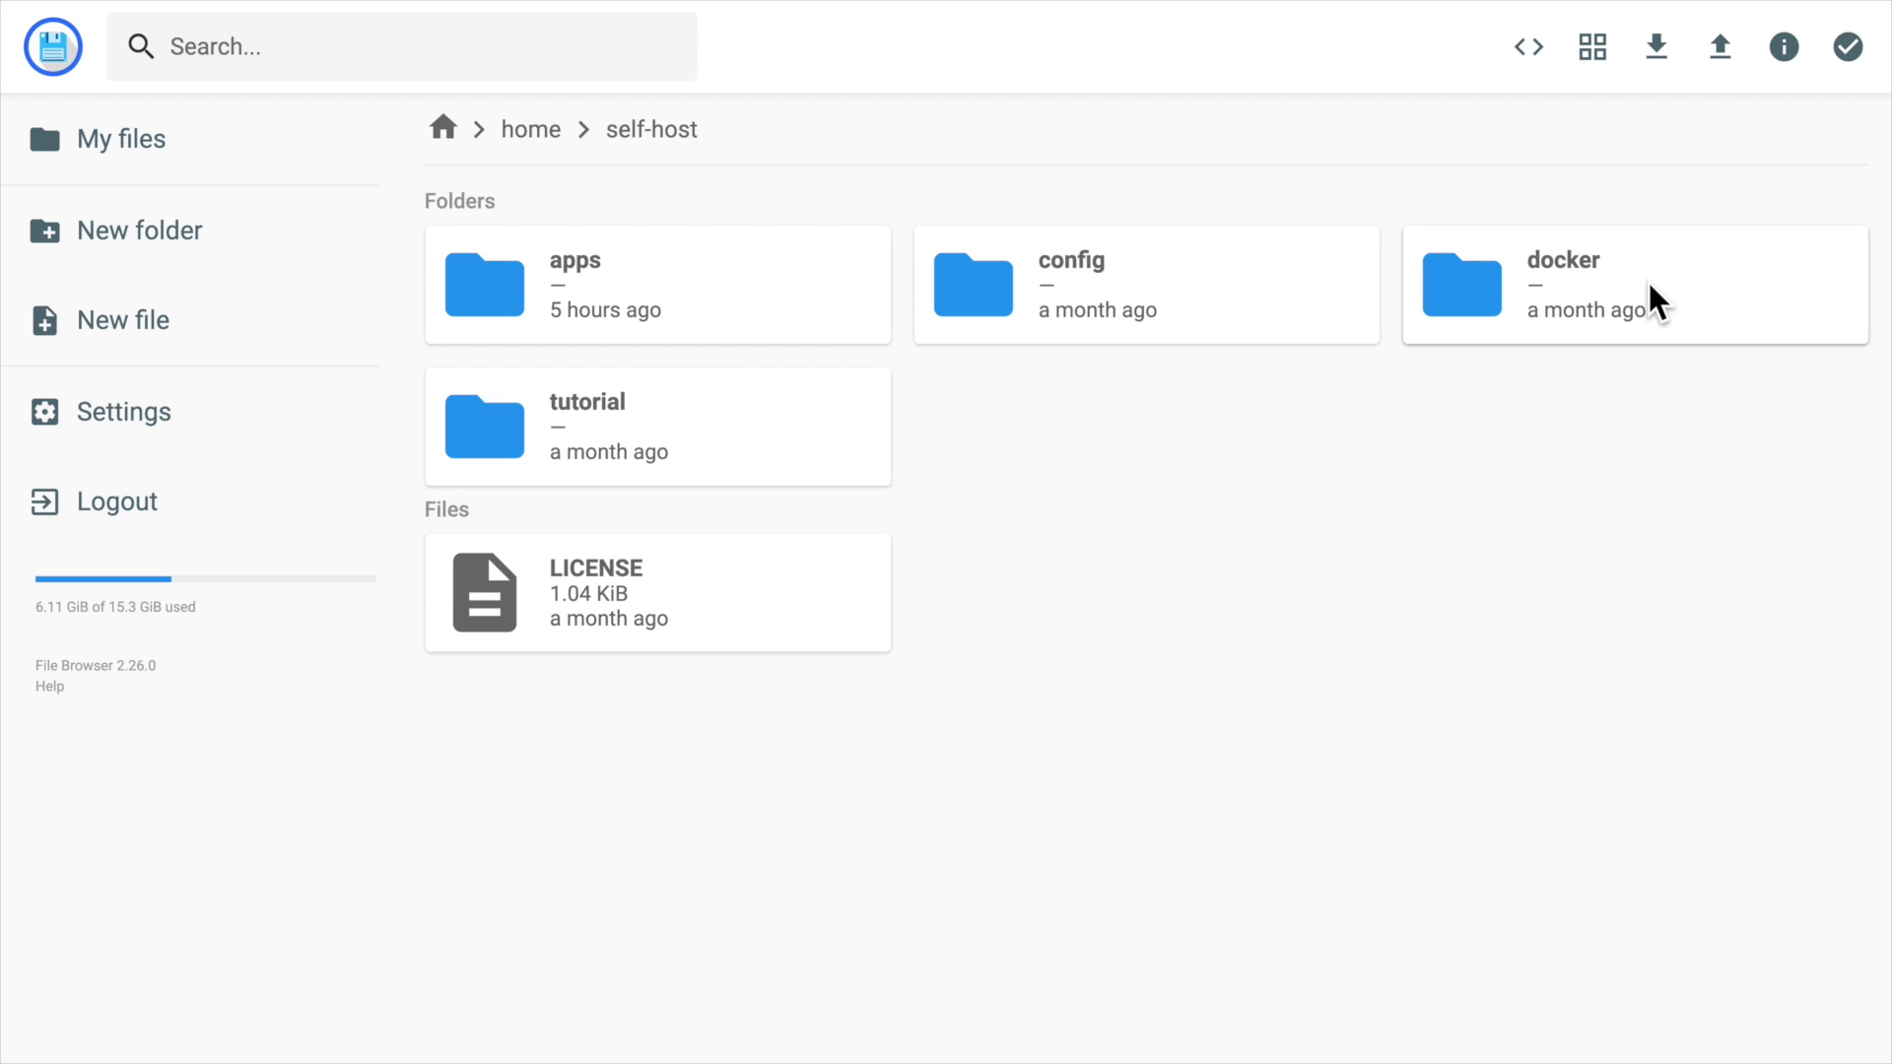
double_click(781, 283)
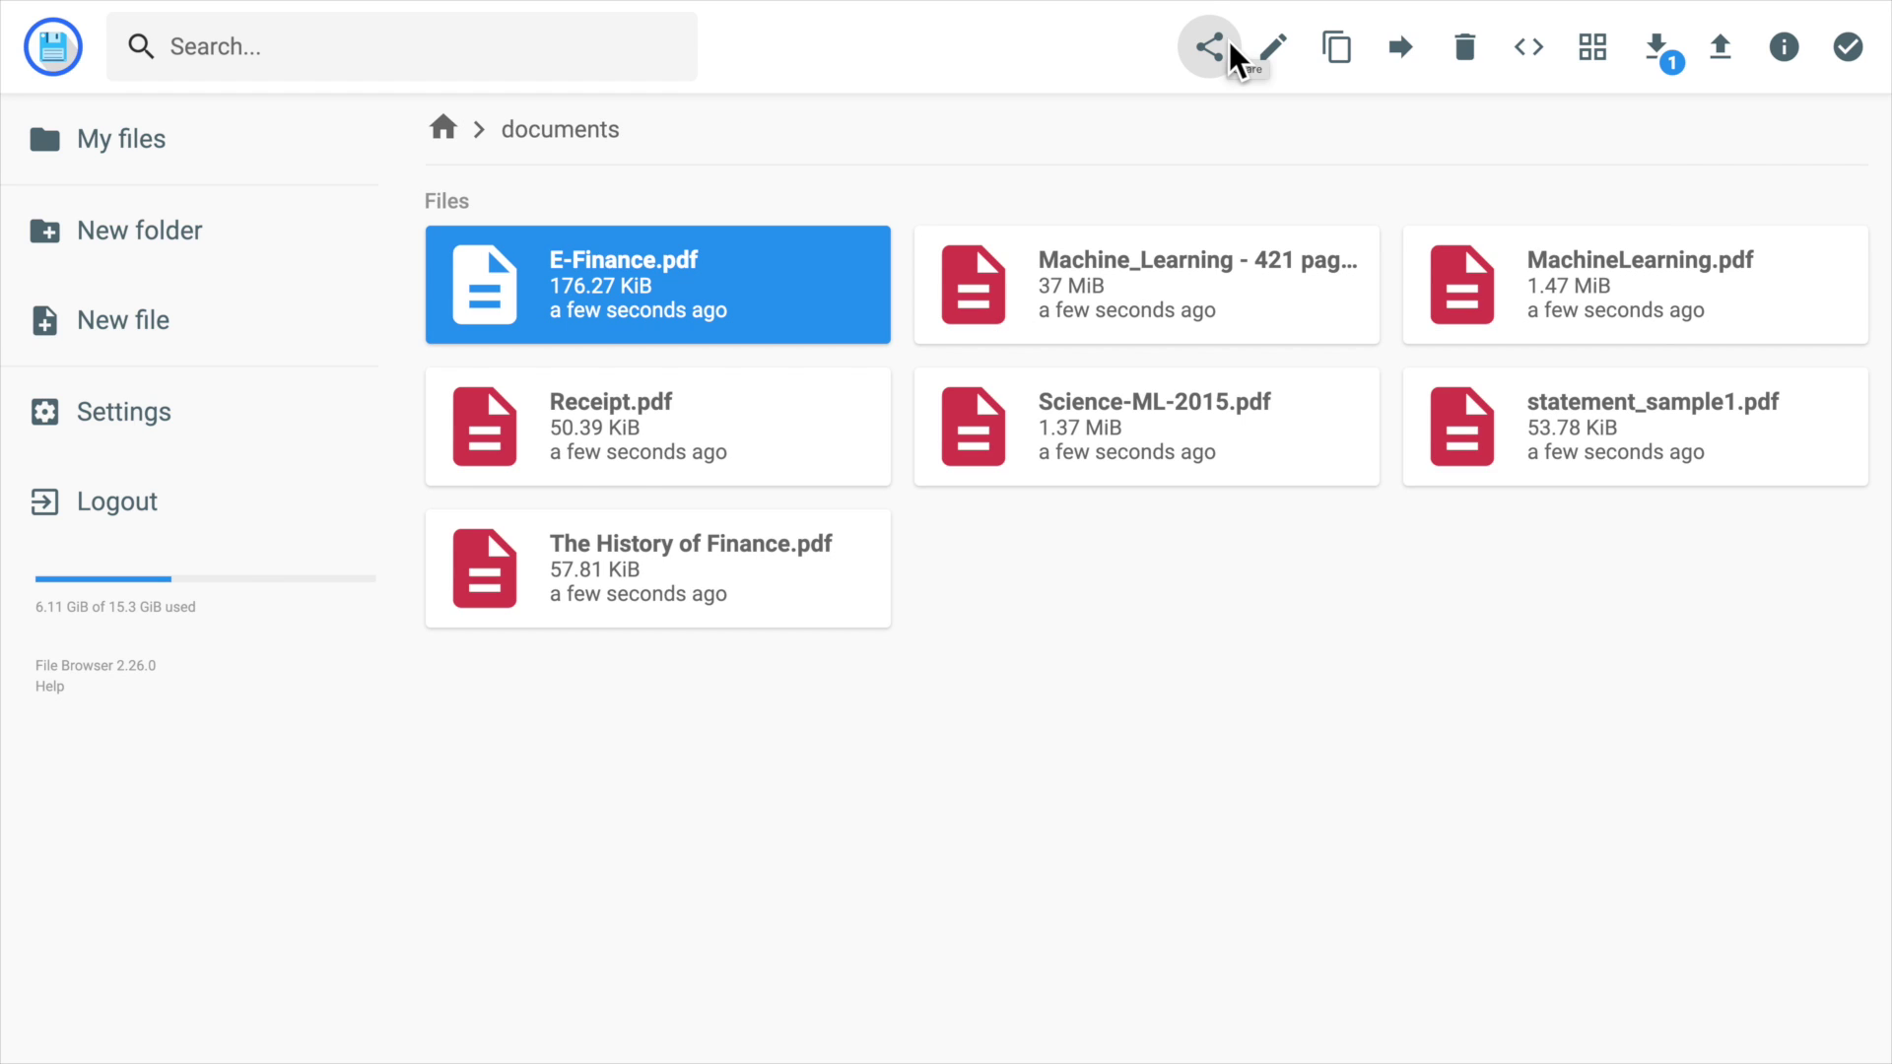
Share E-Finance.pdf for 5 hours with a password, copy the link, and log out.
click(1214, 47)
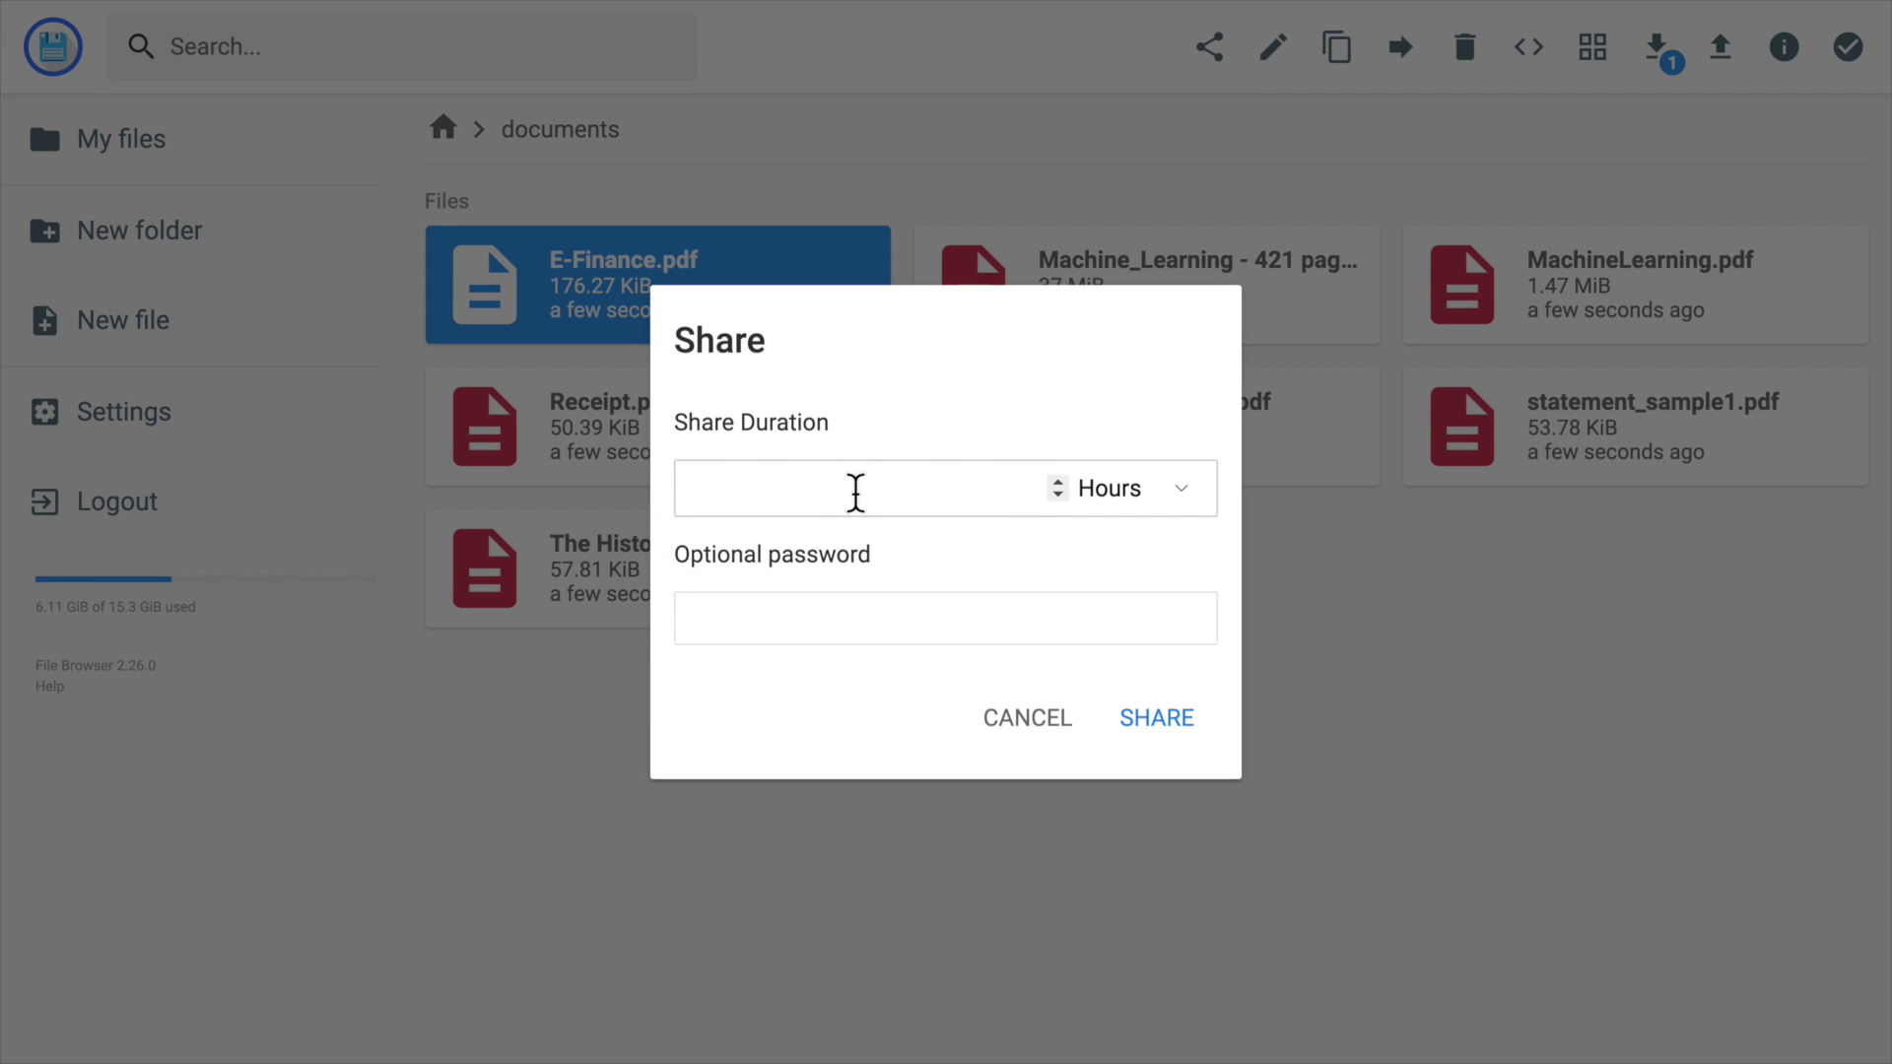
click(822, 619)
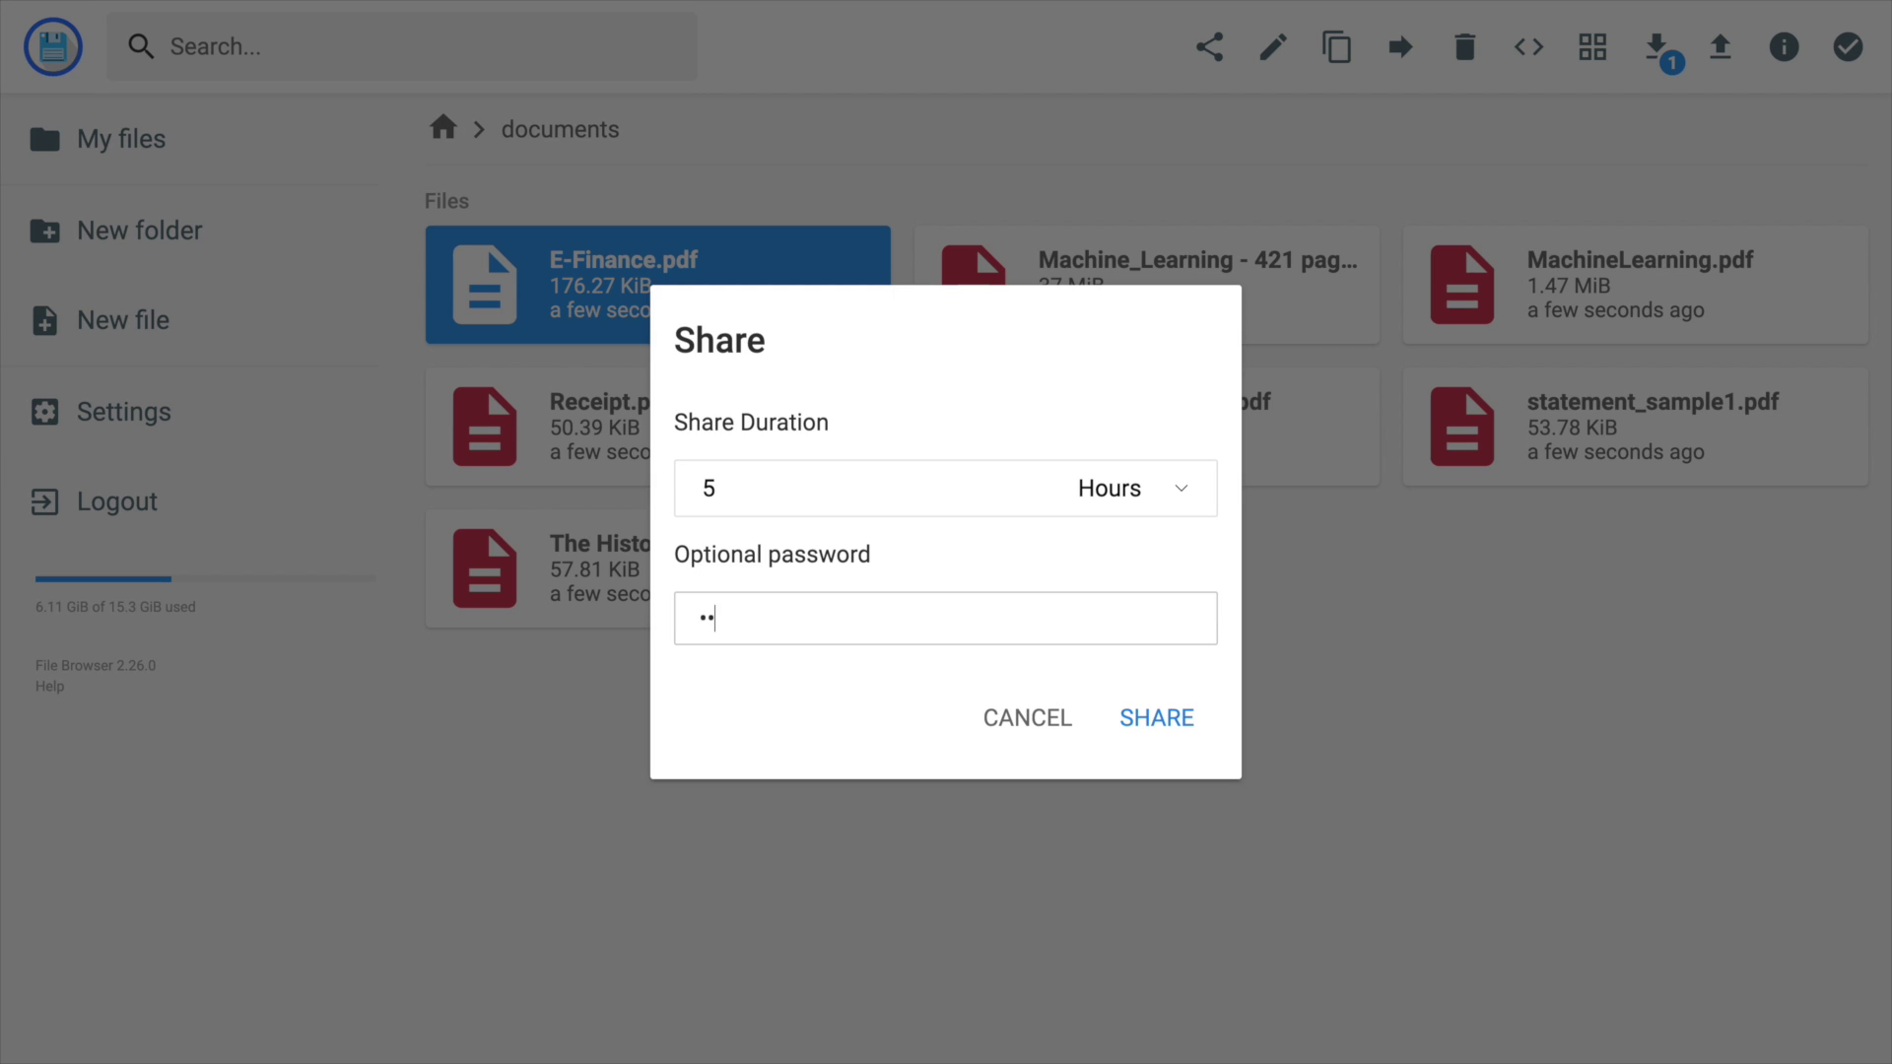
click(1179, 719)
click(1063, 553)
click(1030, 676)
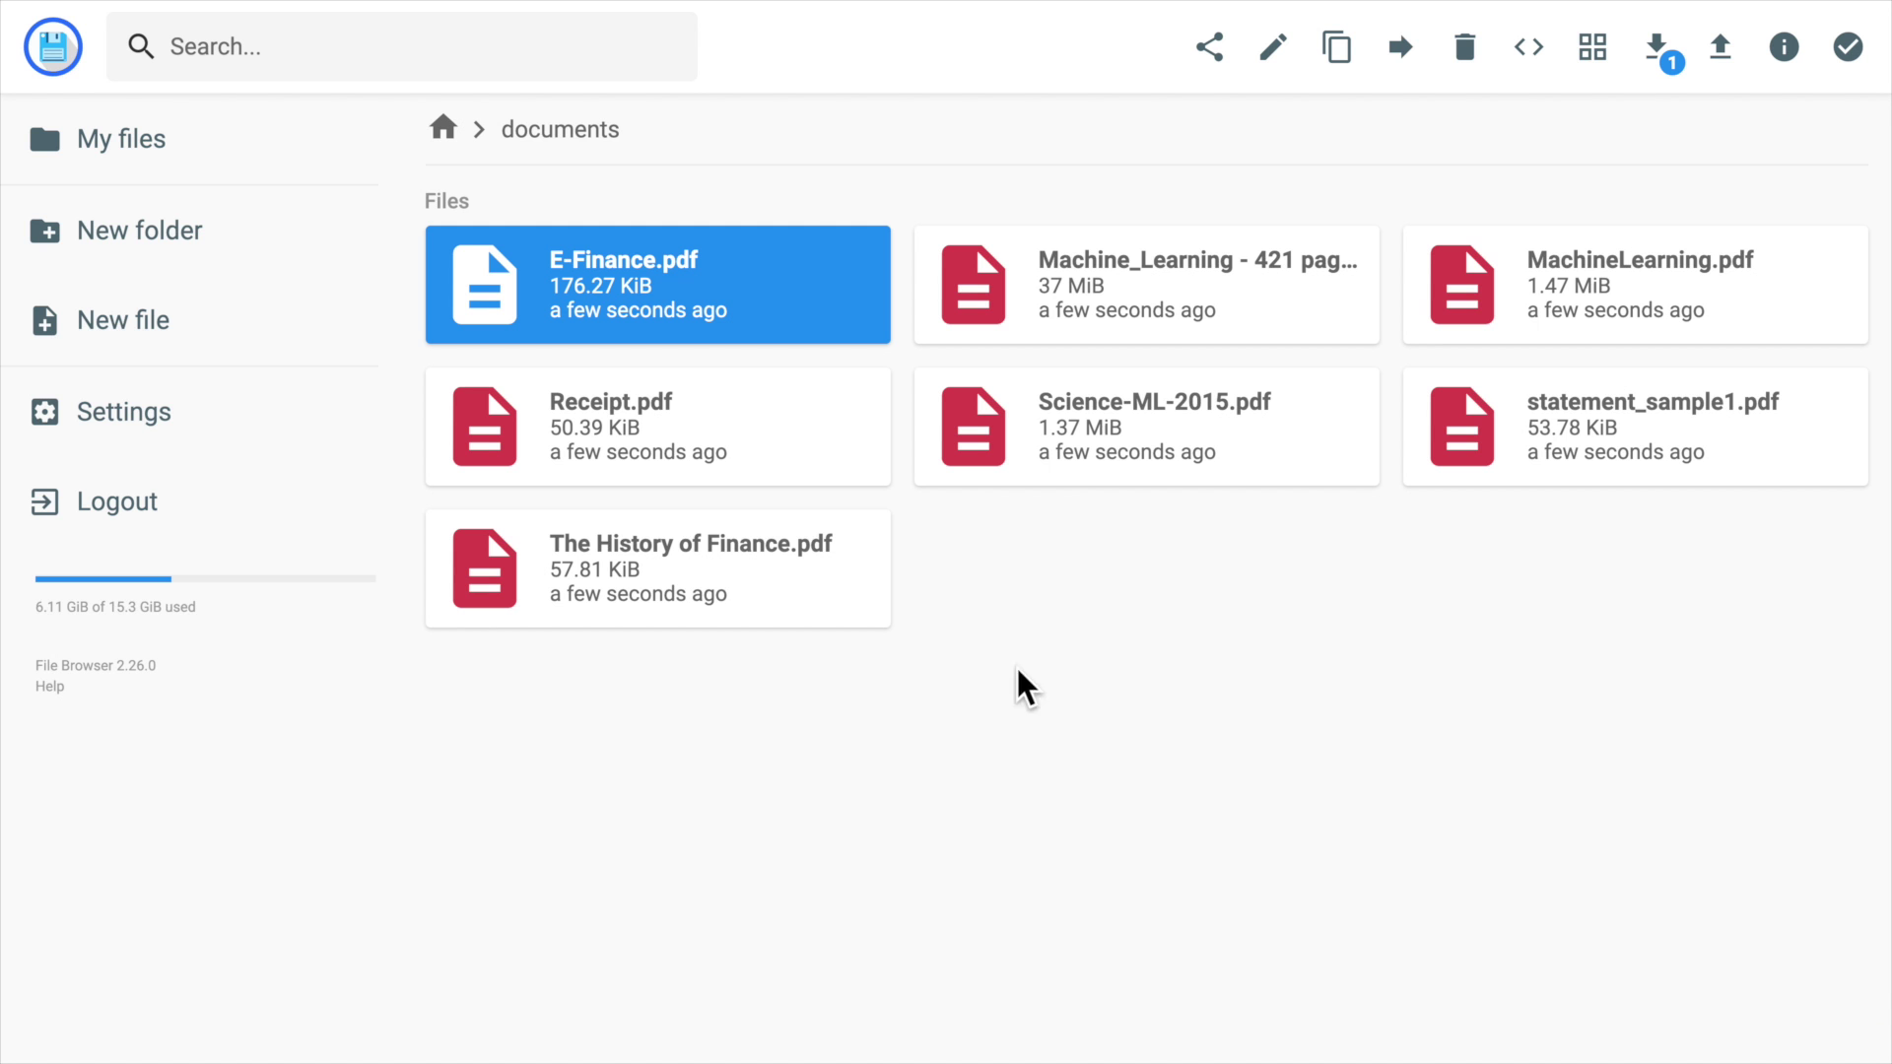
click(221, 506)
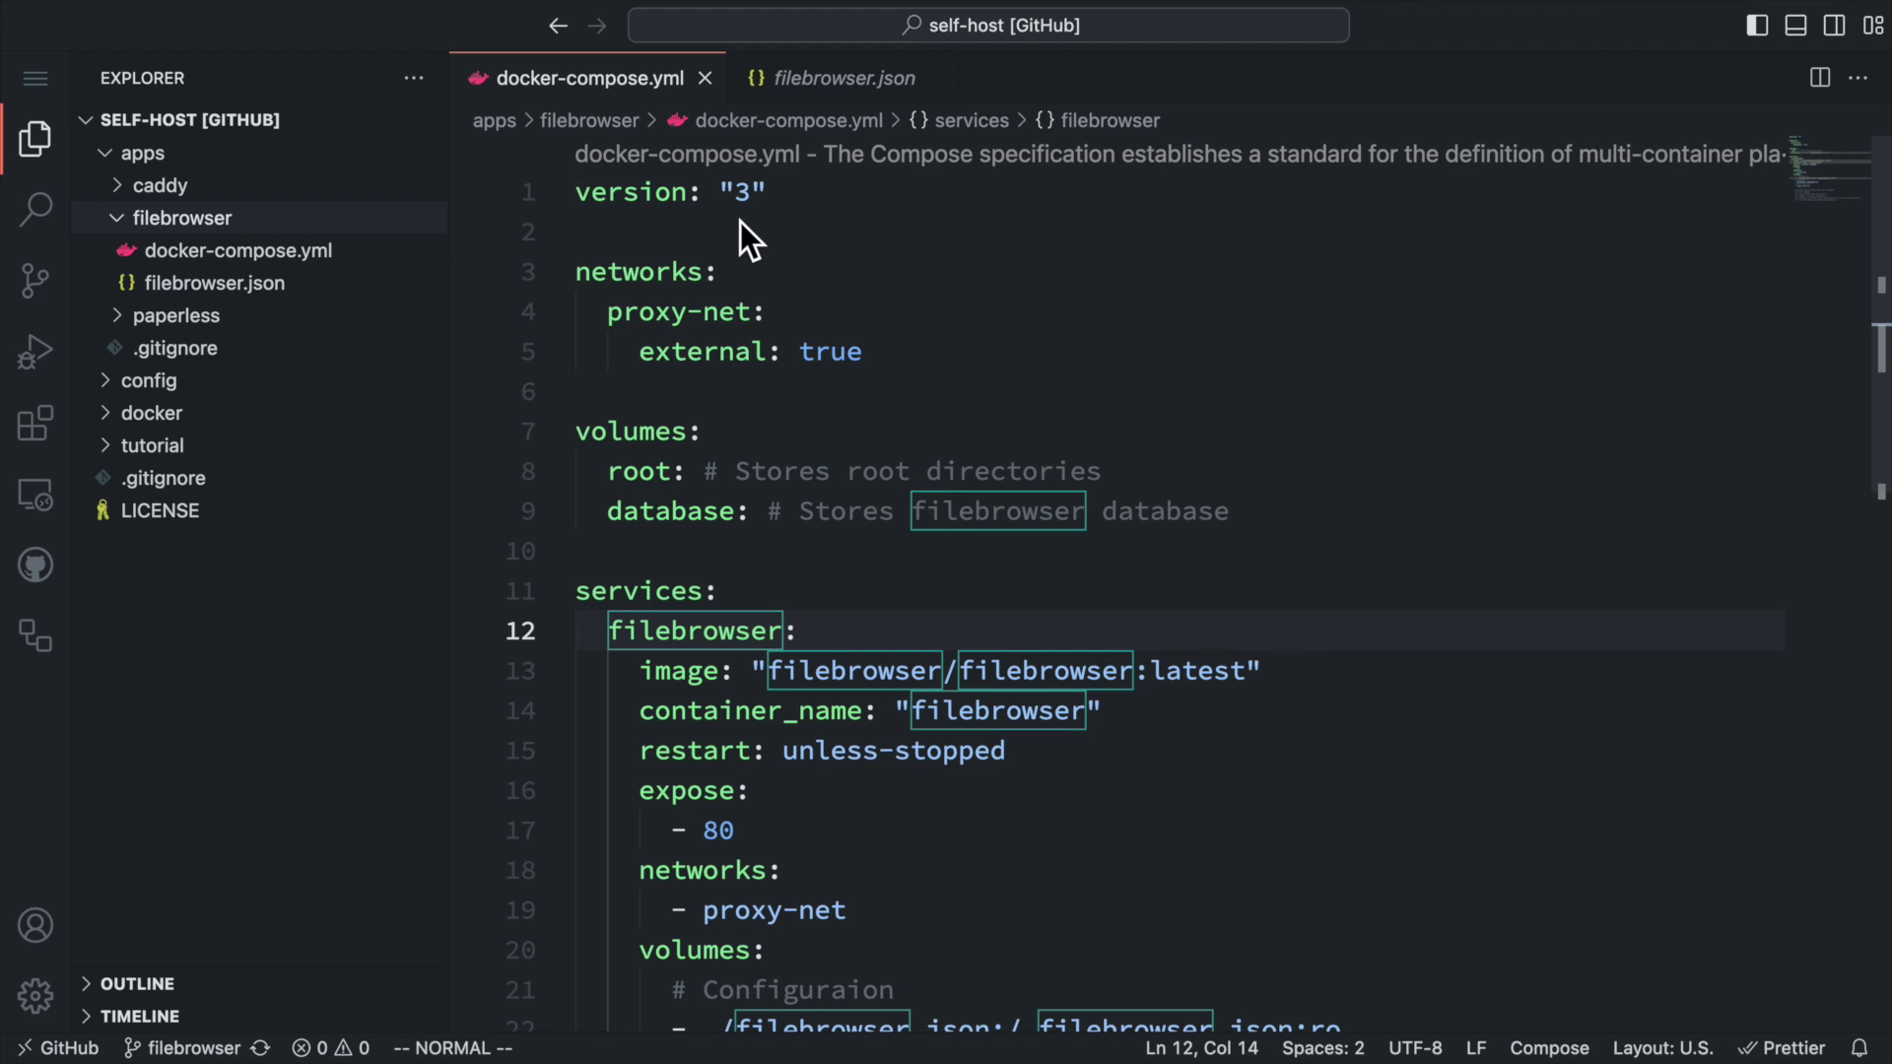
Review the compose file's top-level networks section and its root and database volume declarations.
click(741, 222)
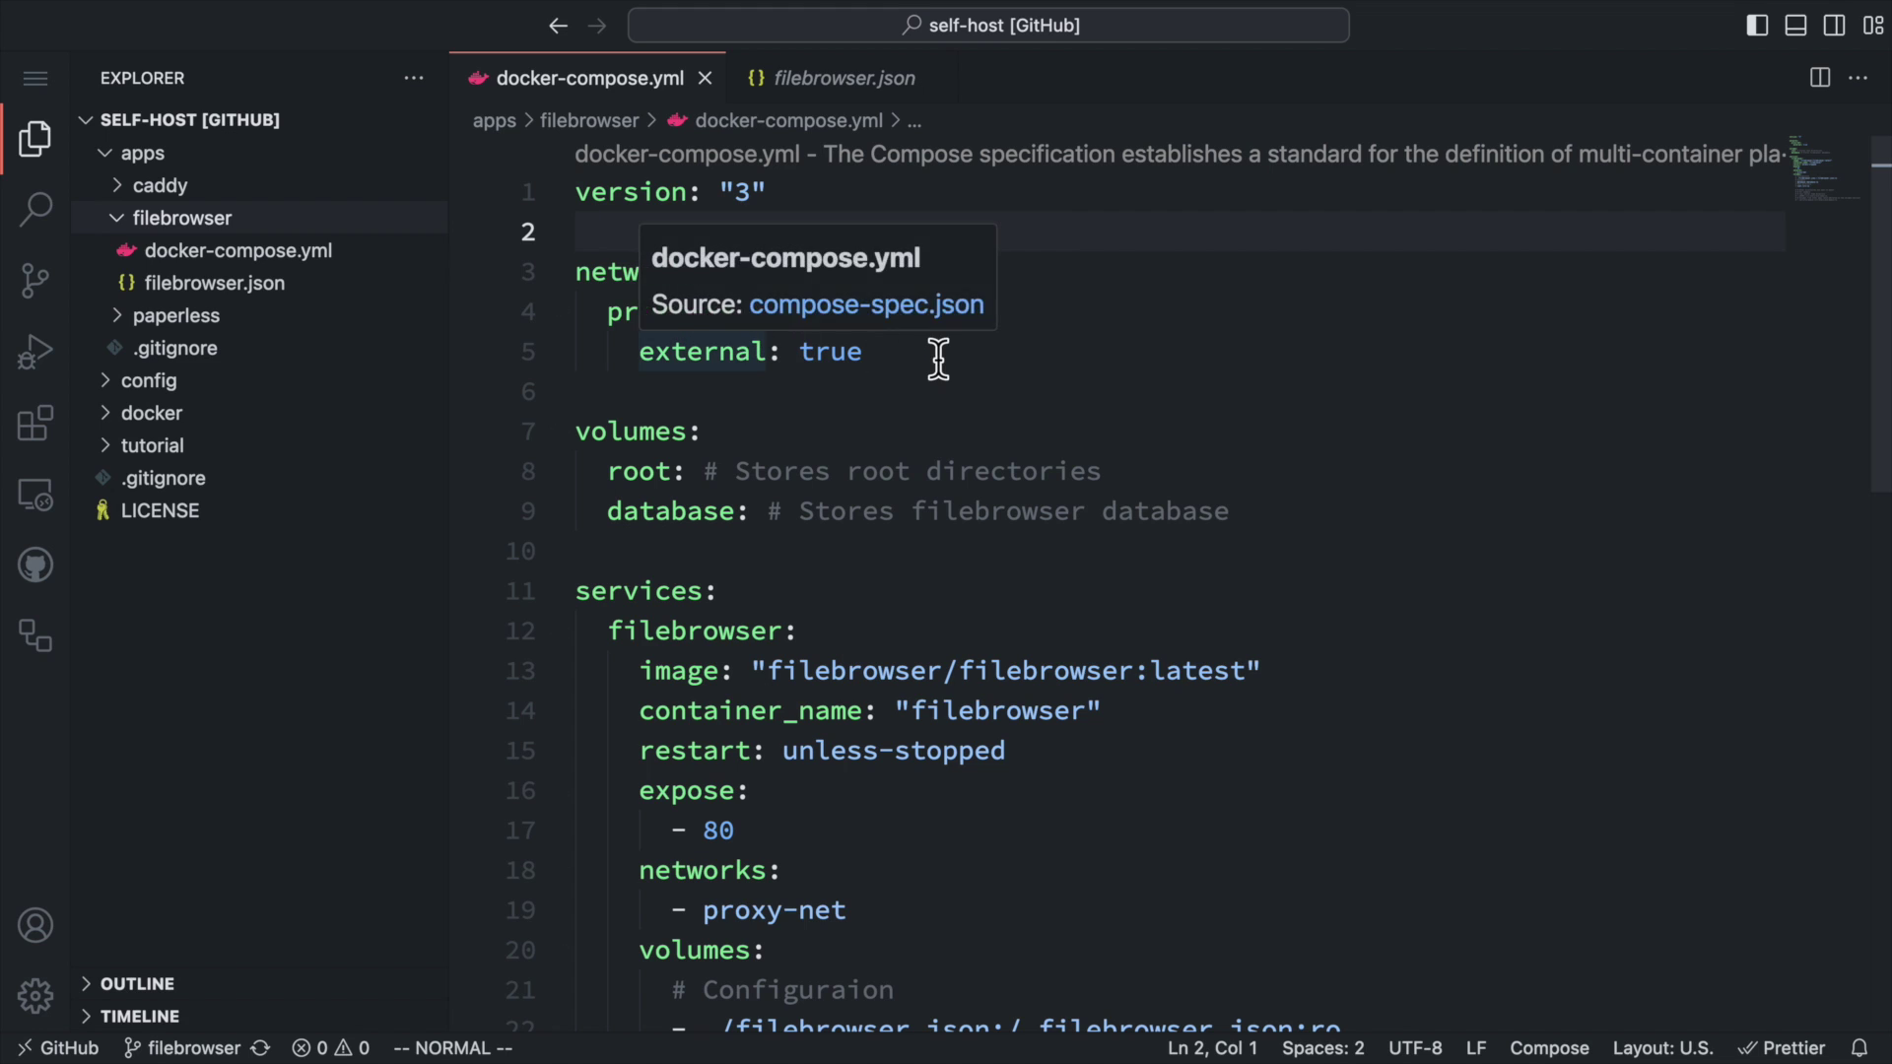
drag(938, 355, 505, 274)
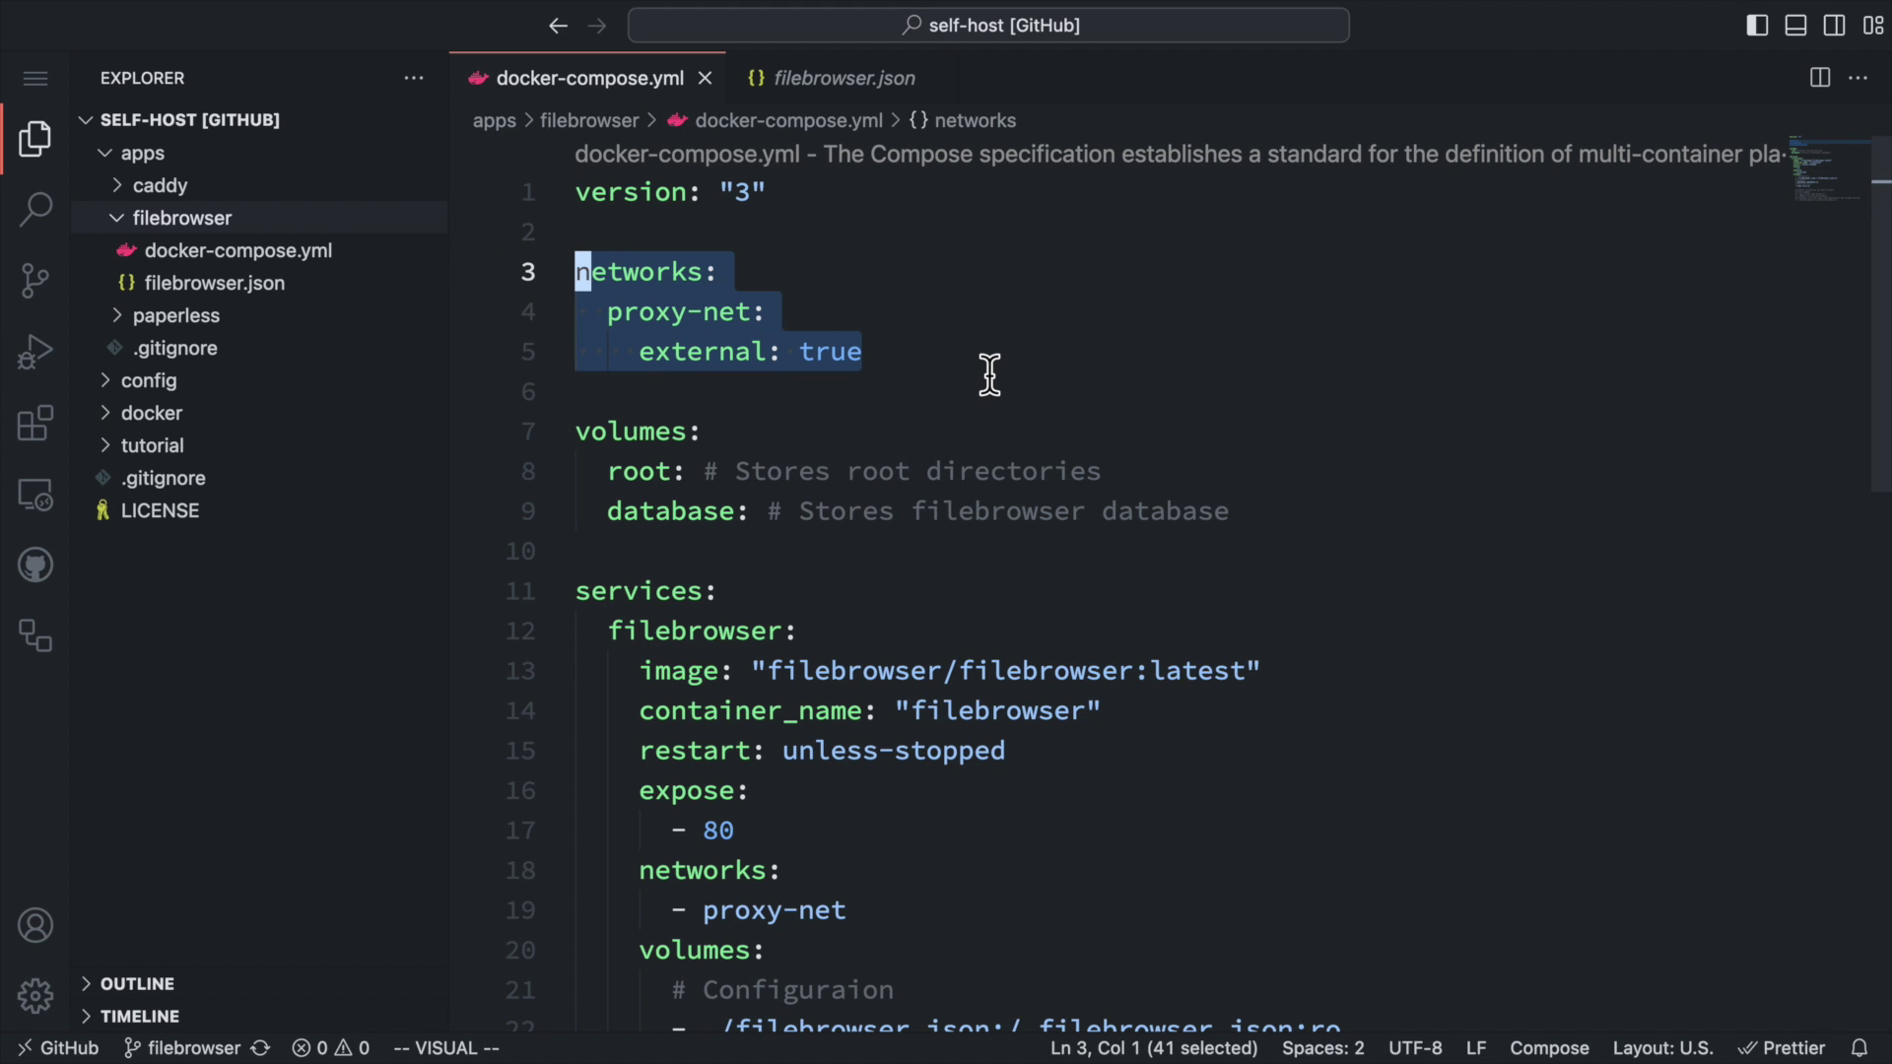
drag(1232, 512, 440, 438)
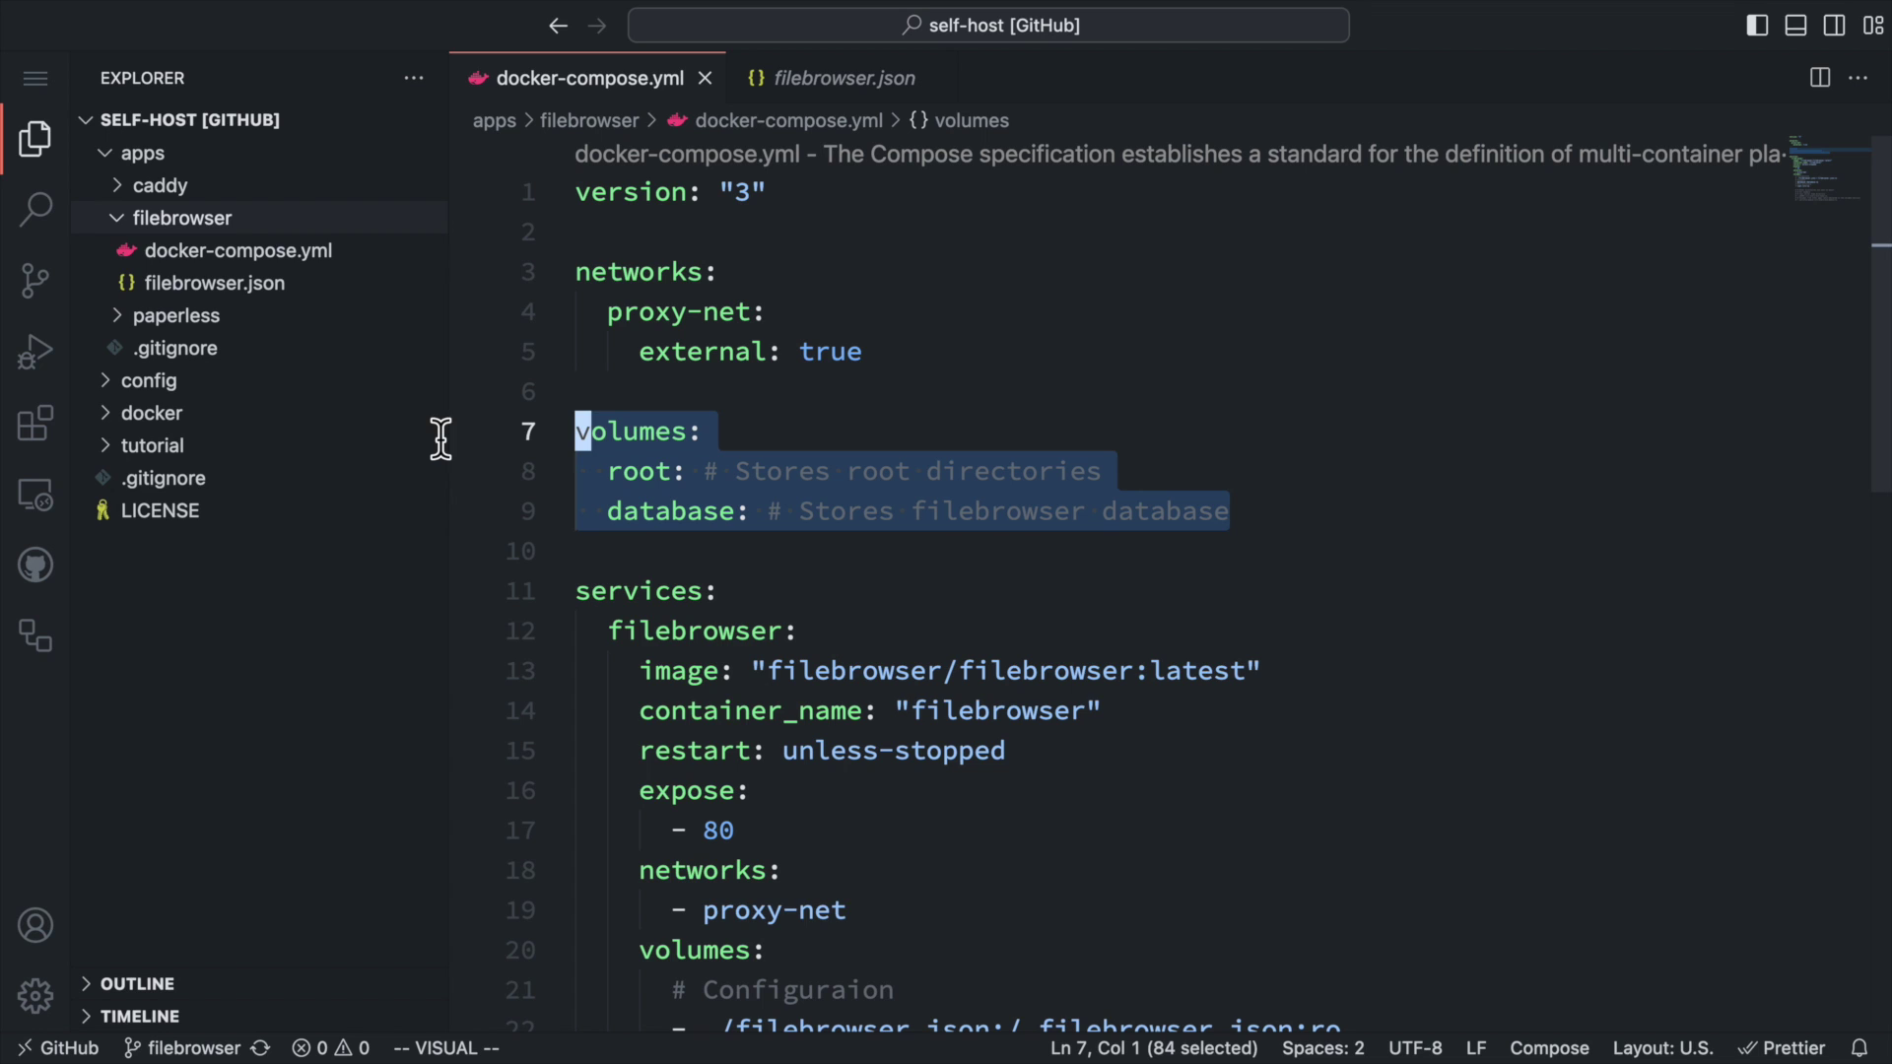
click(720, 510)
drag(607, 471, 1203, 469)
click(1203, 469)
drag(606, 511, 1225, 511)
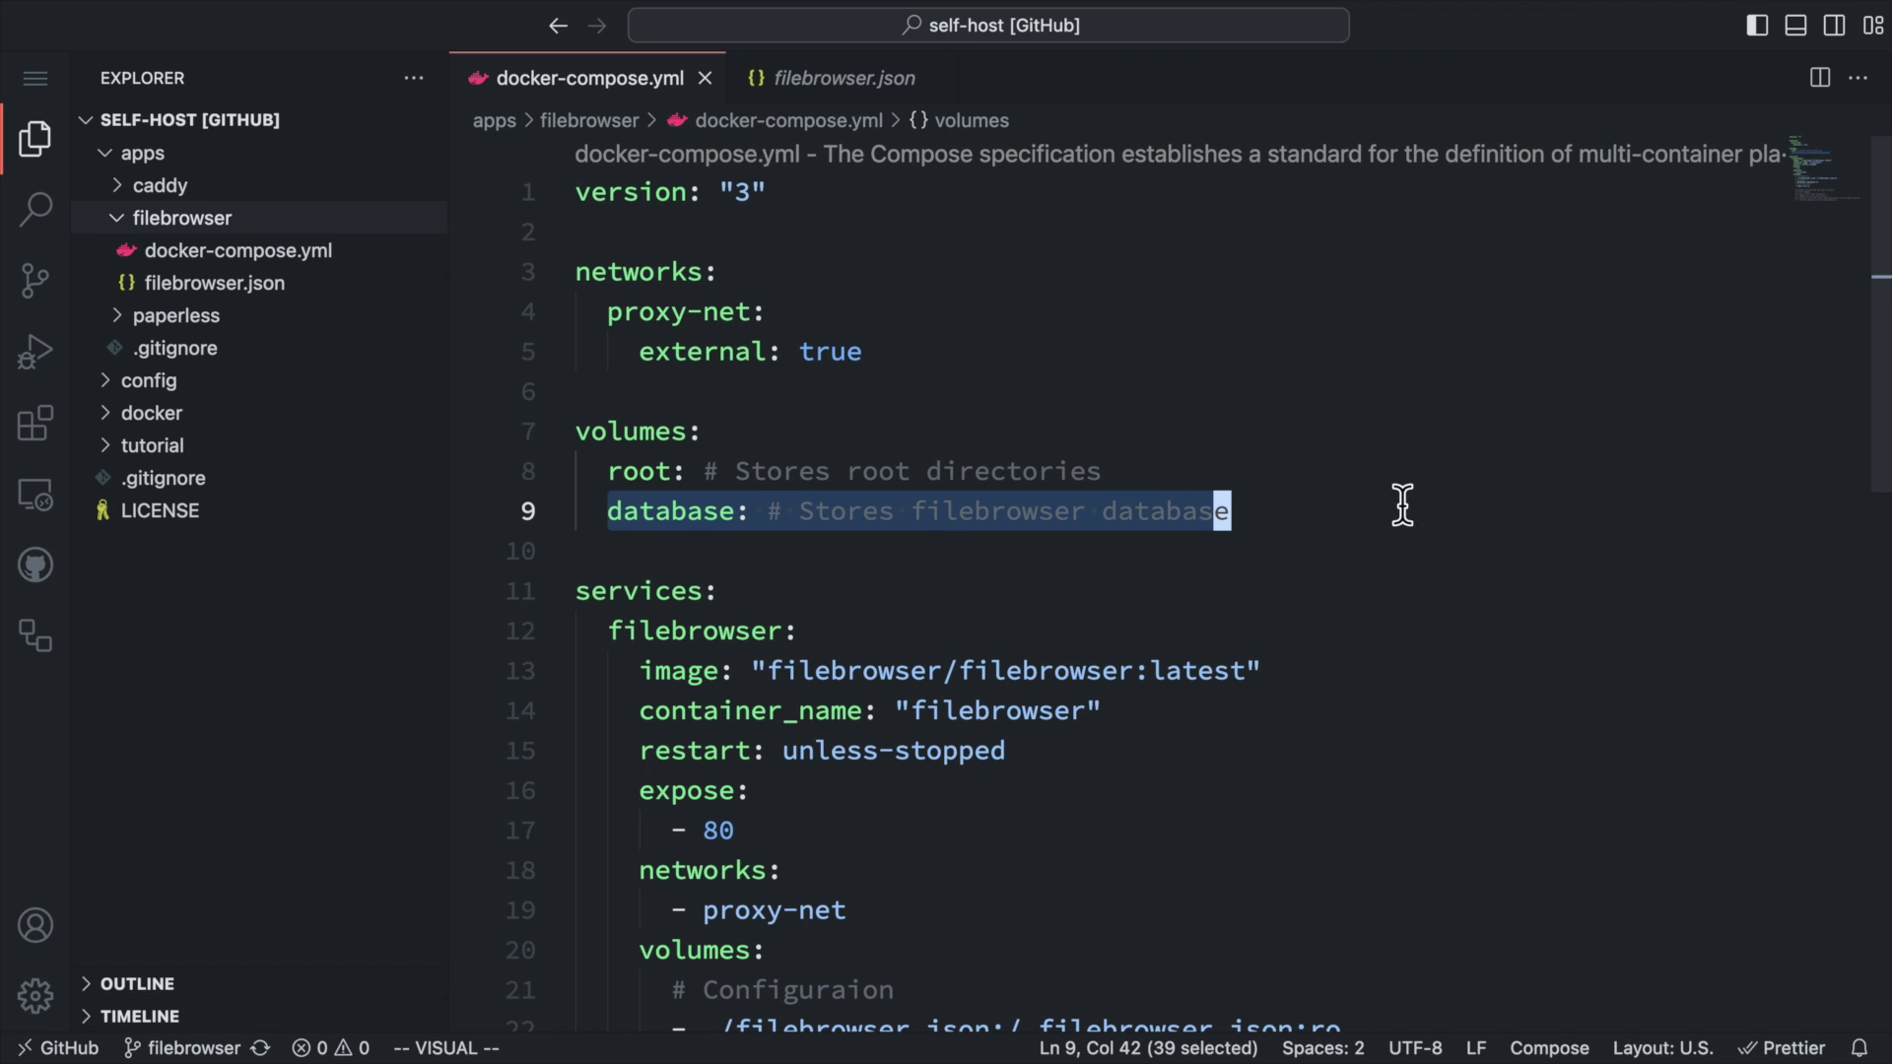
click(1437, 545)
Review the filebrowser service's image line and its proxy-net network entry.
scroll(1437, 545, down, 5)
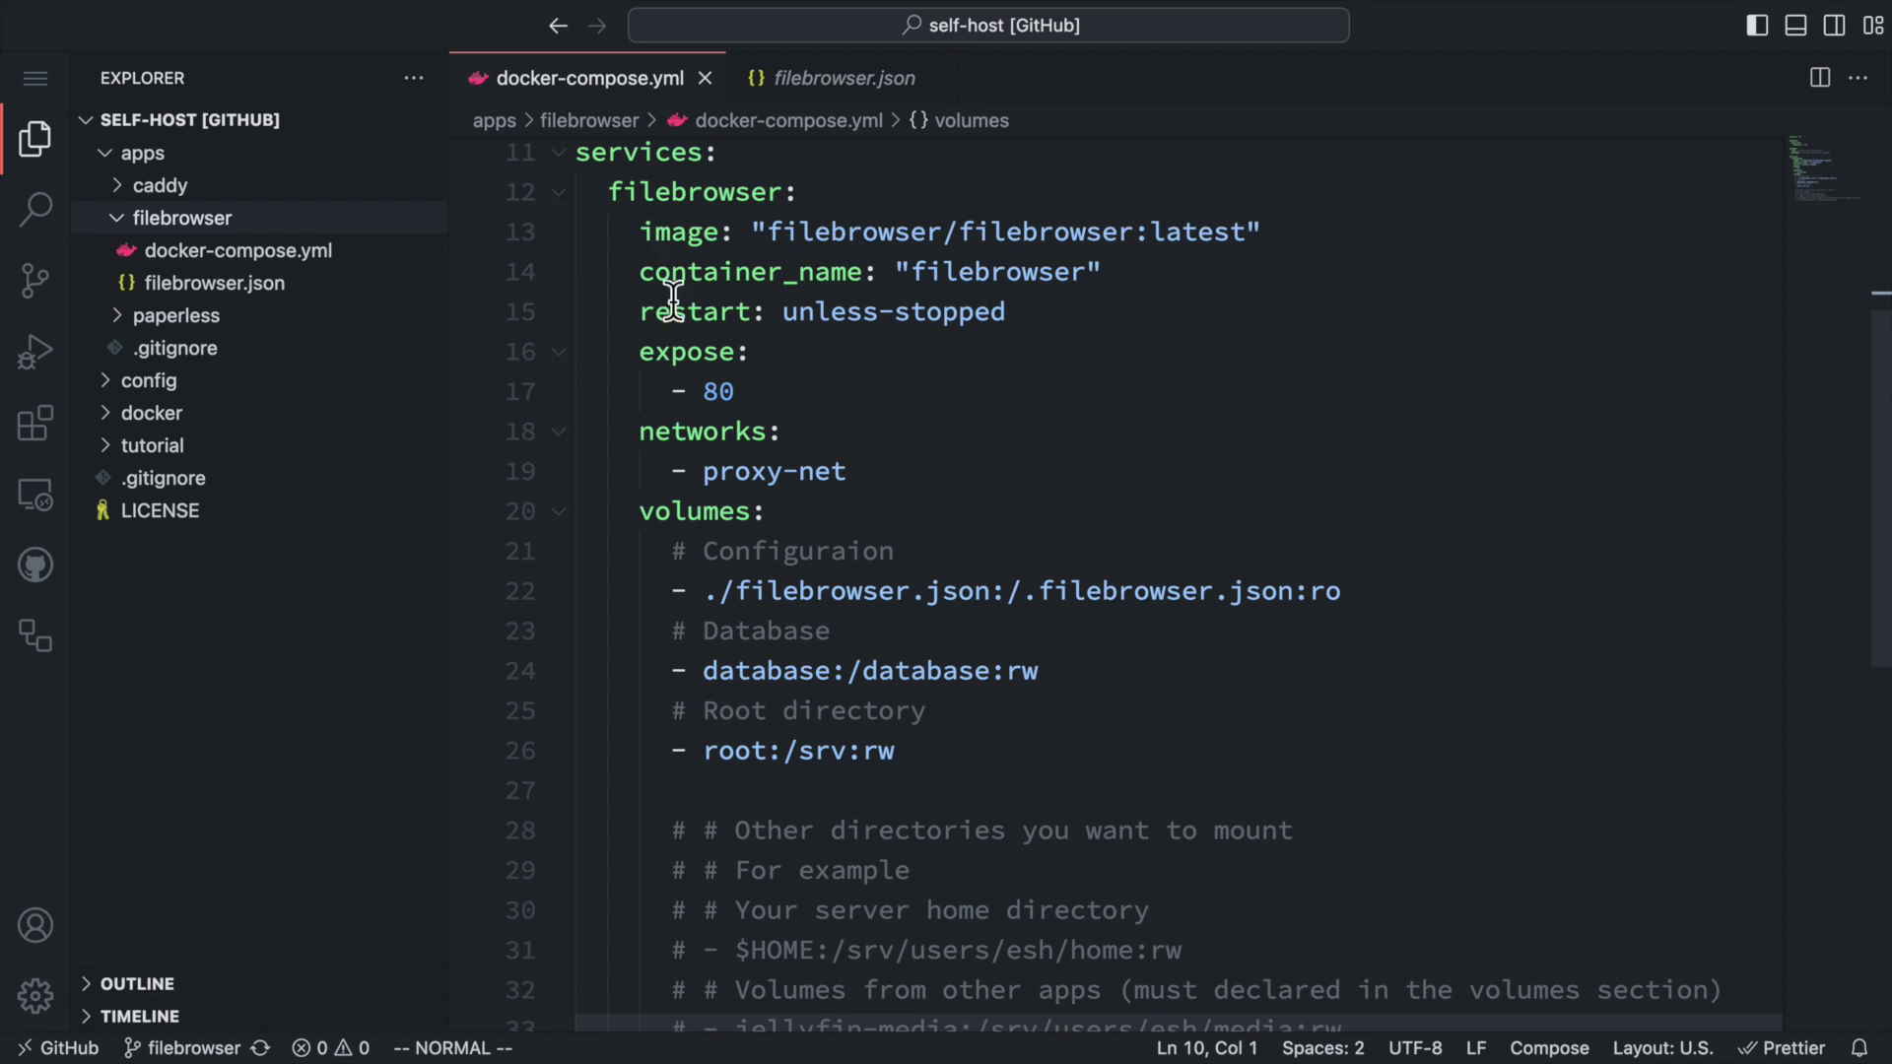
drag(631, 231, 1449, 223)
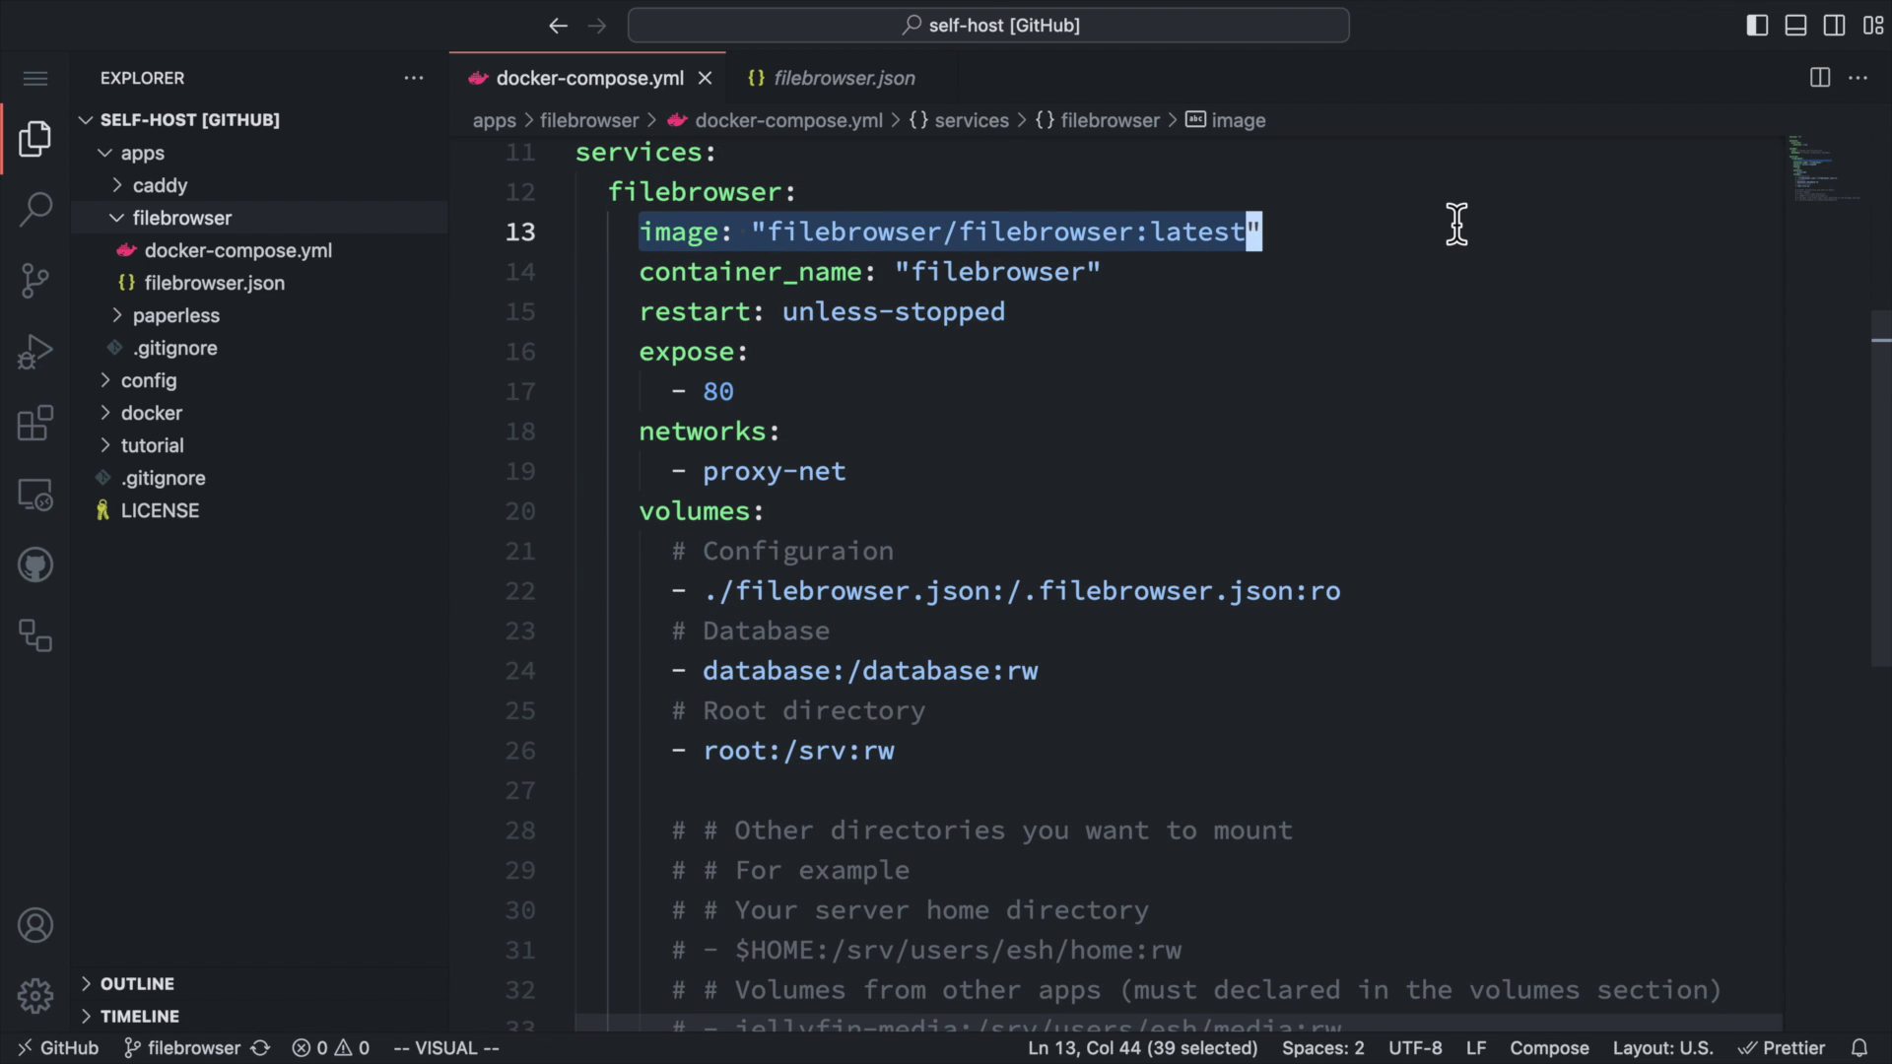
click(1544, 313)
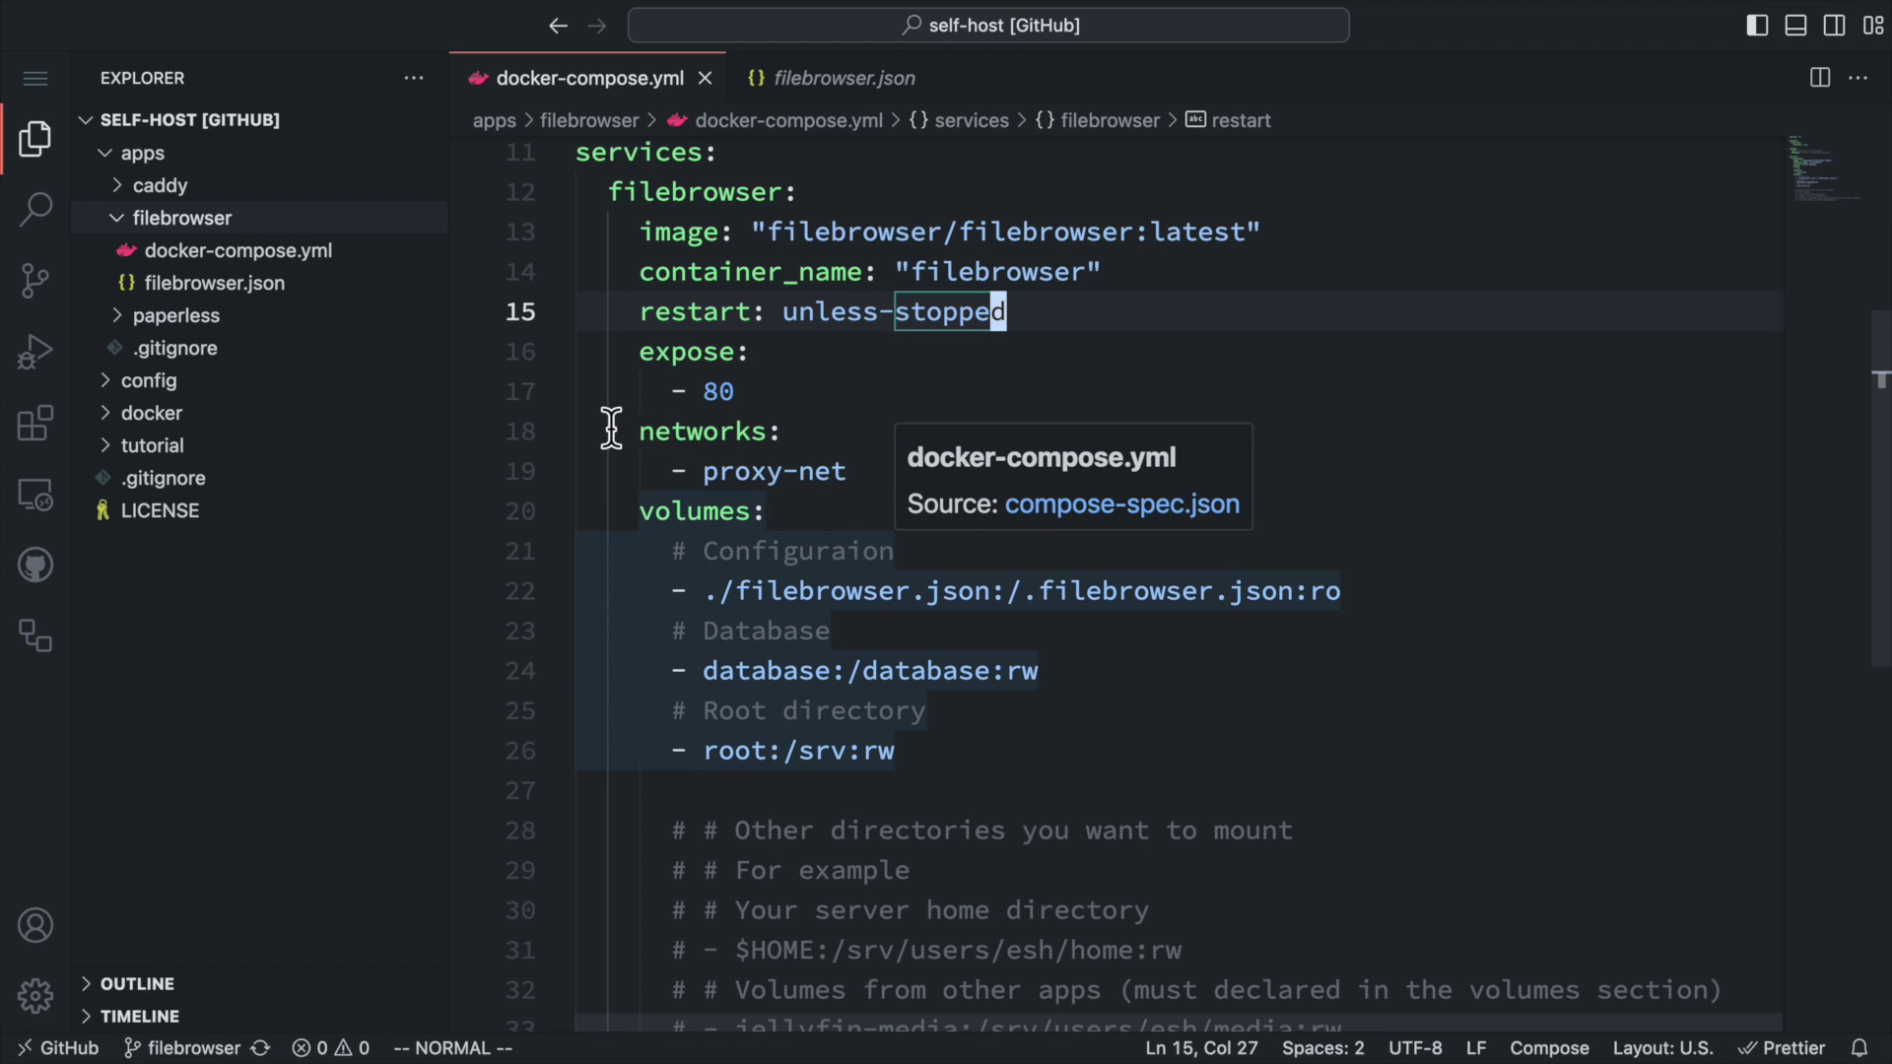
drag(640, 433, 928, 468)
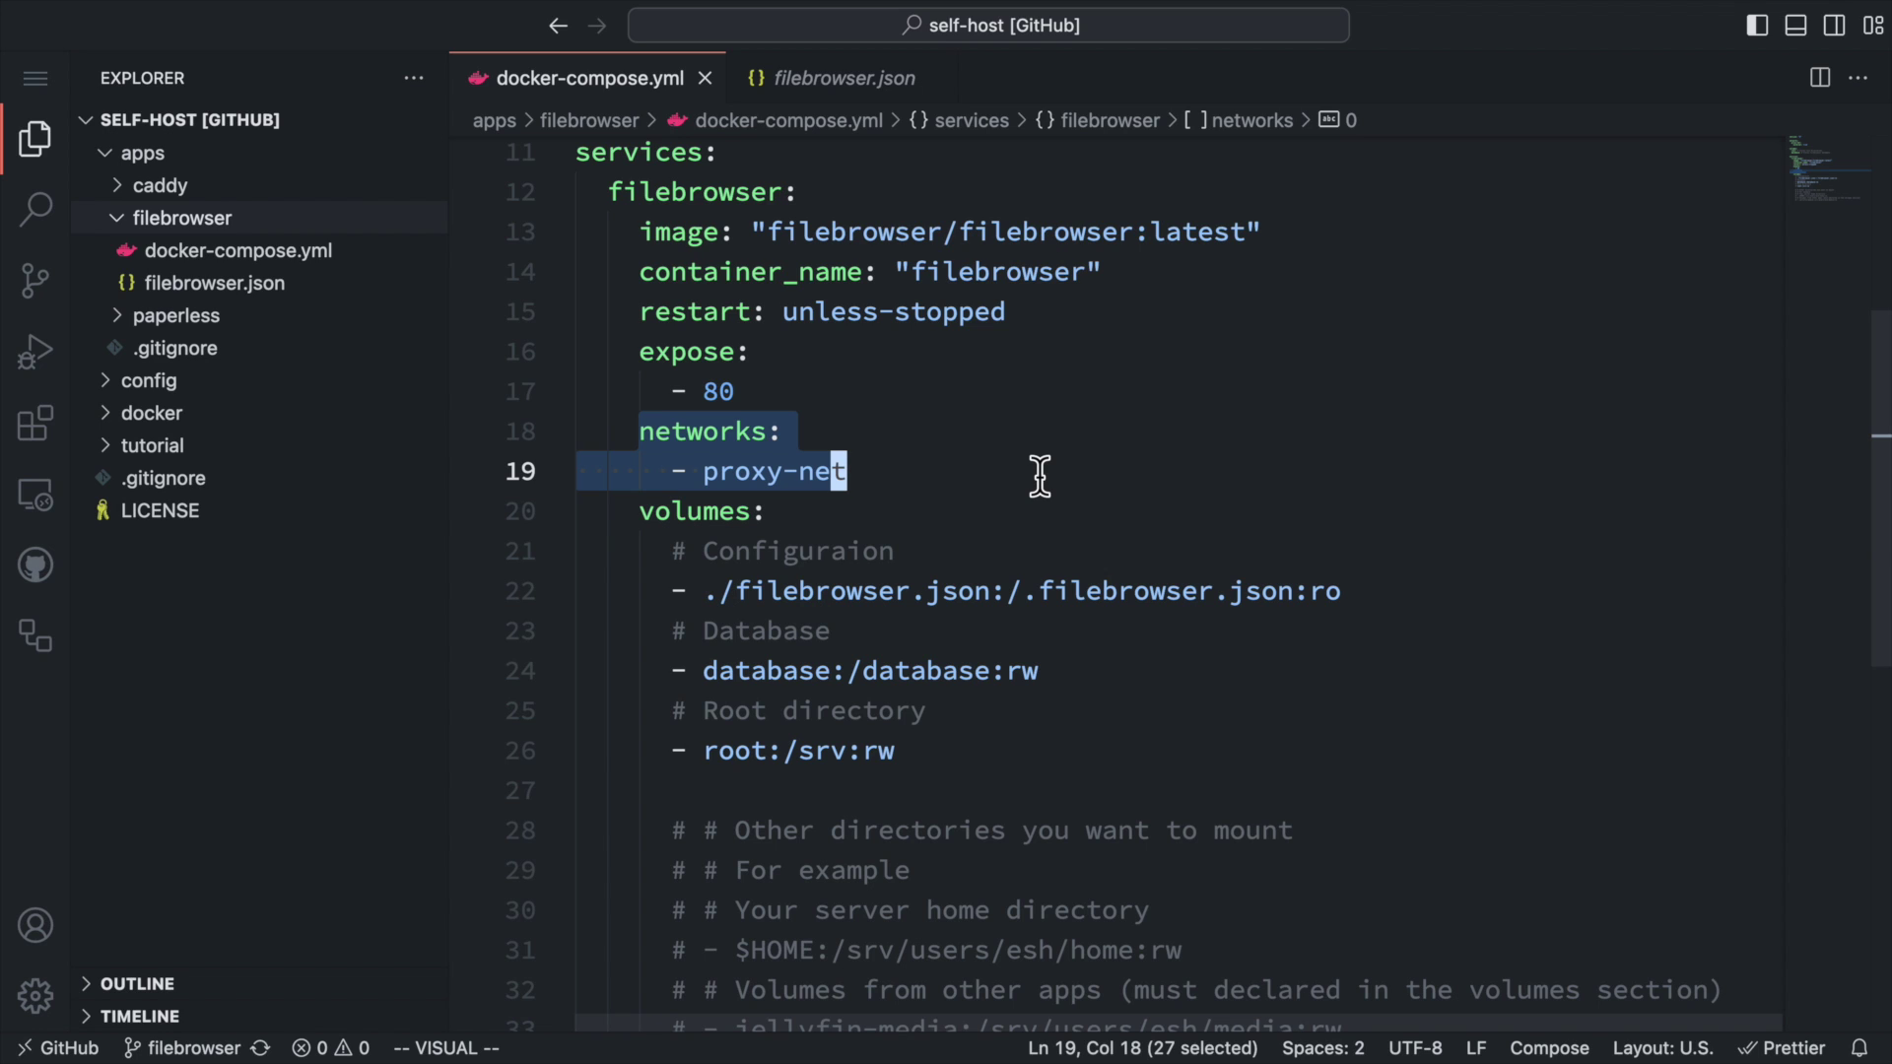
key(Escape)
scroll(1547, 473, down, 2)
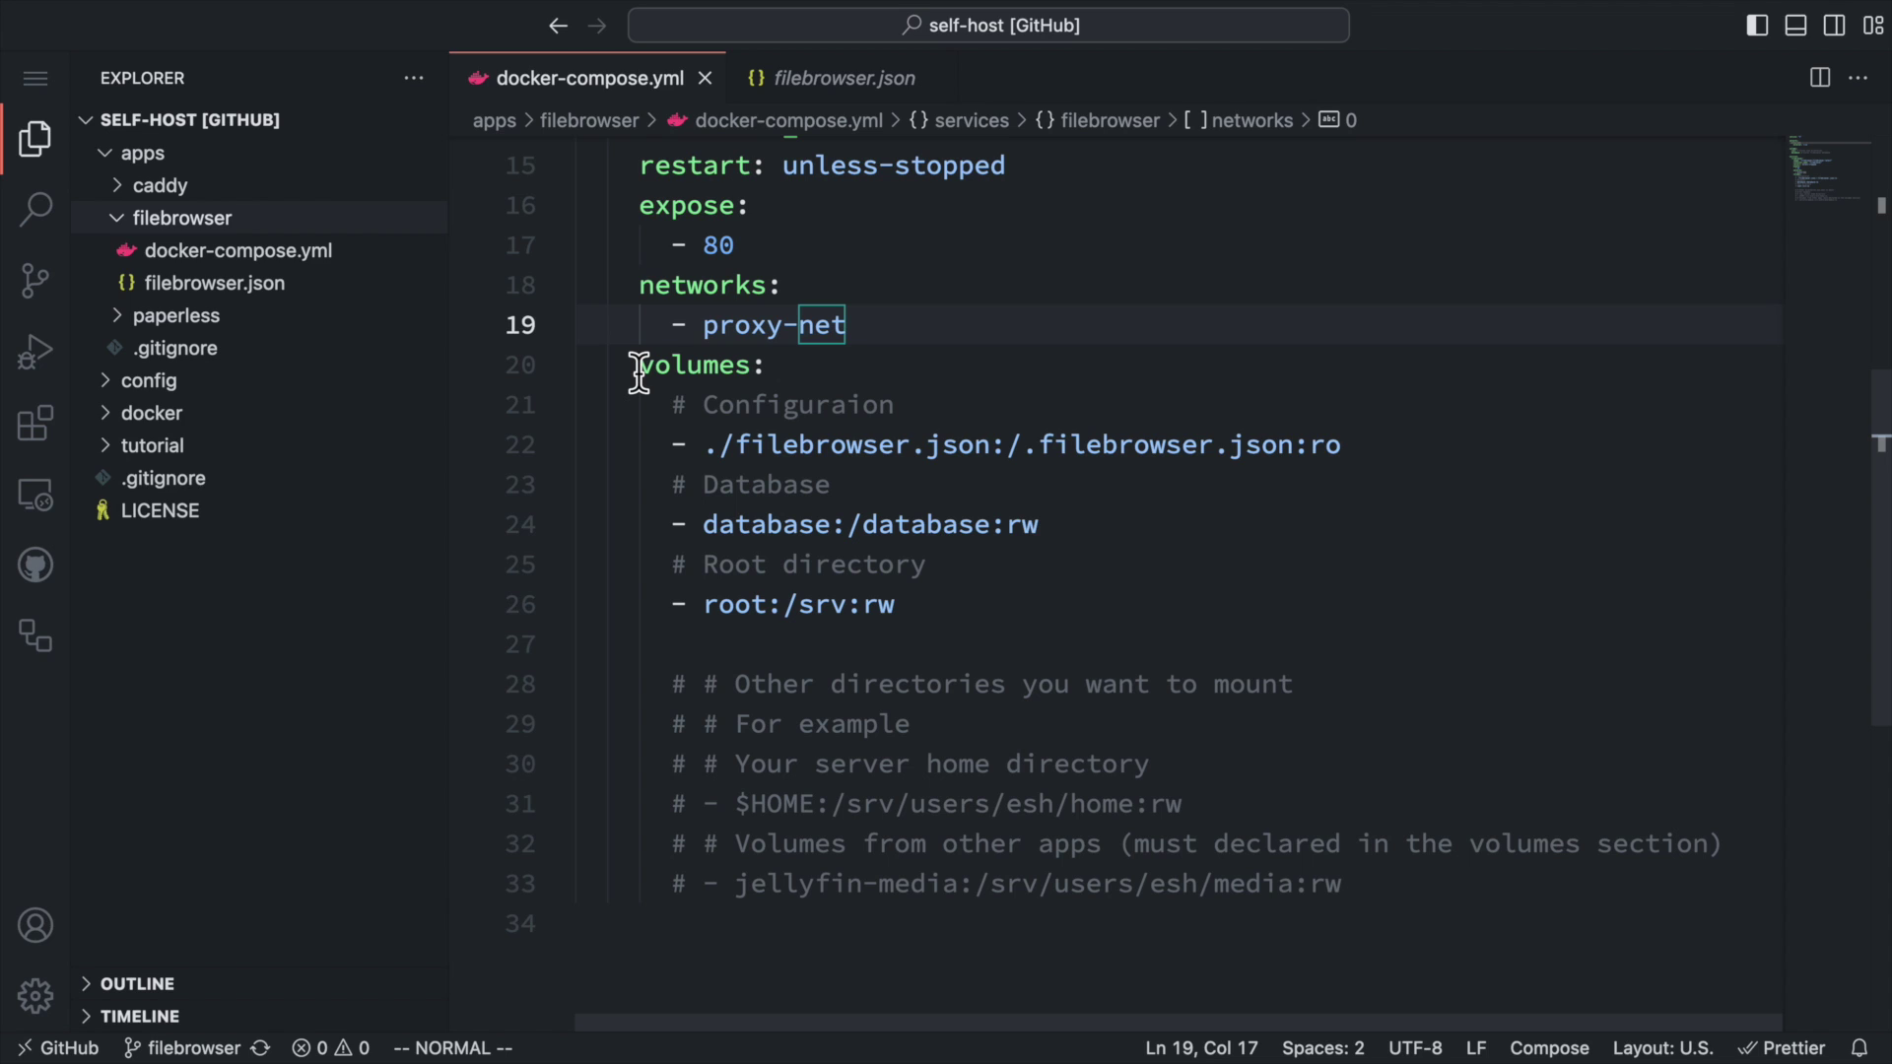
Review the service's filebrowser.json, database and root directory mounts, then open filebrowser.json.
drag(638, 366, 840, 372)
click(924, 371)
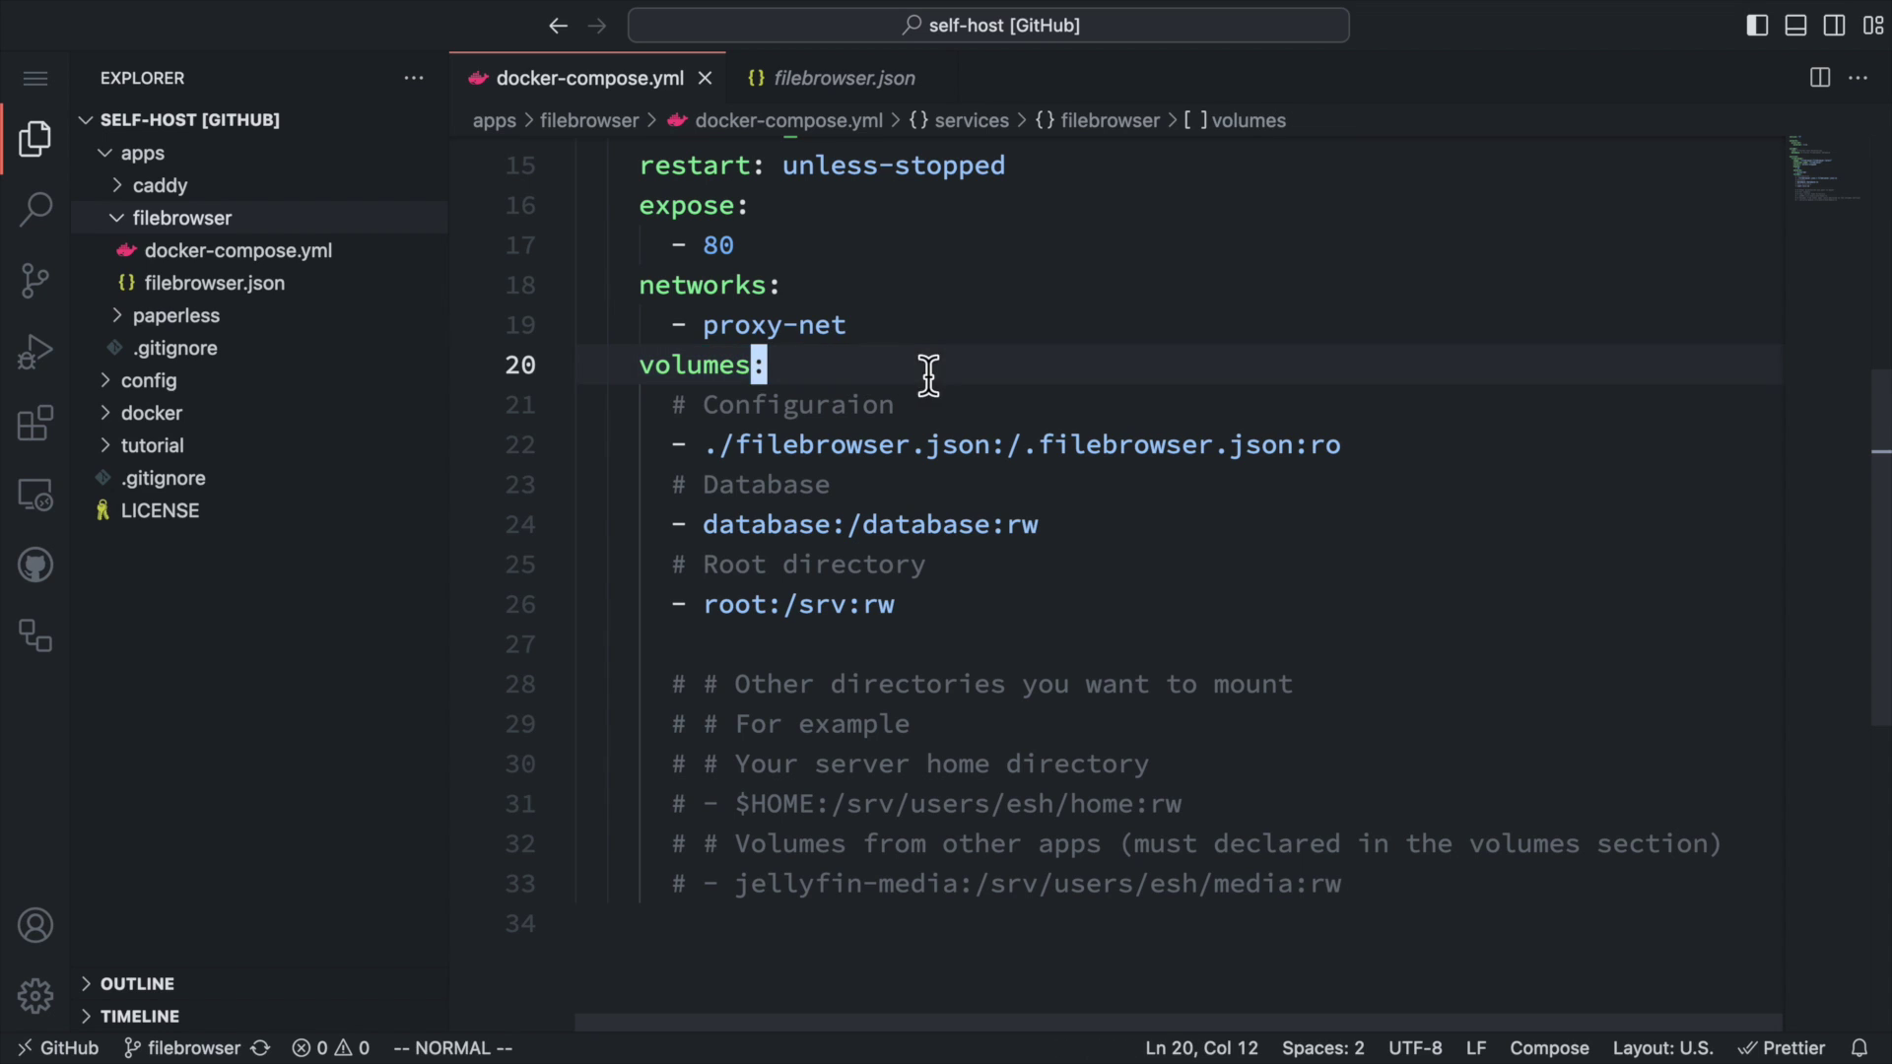
drag(672, 405, 1415, 452)
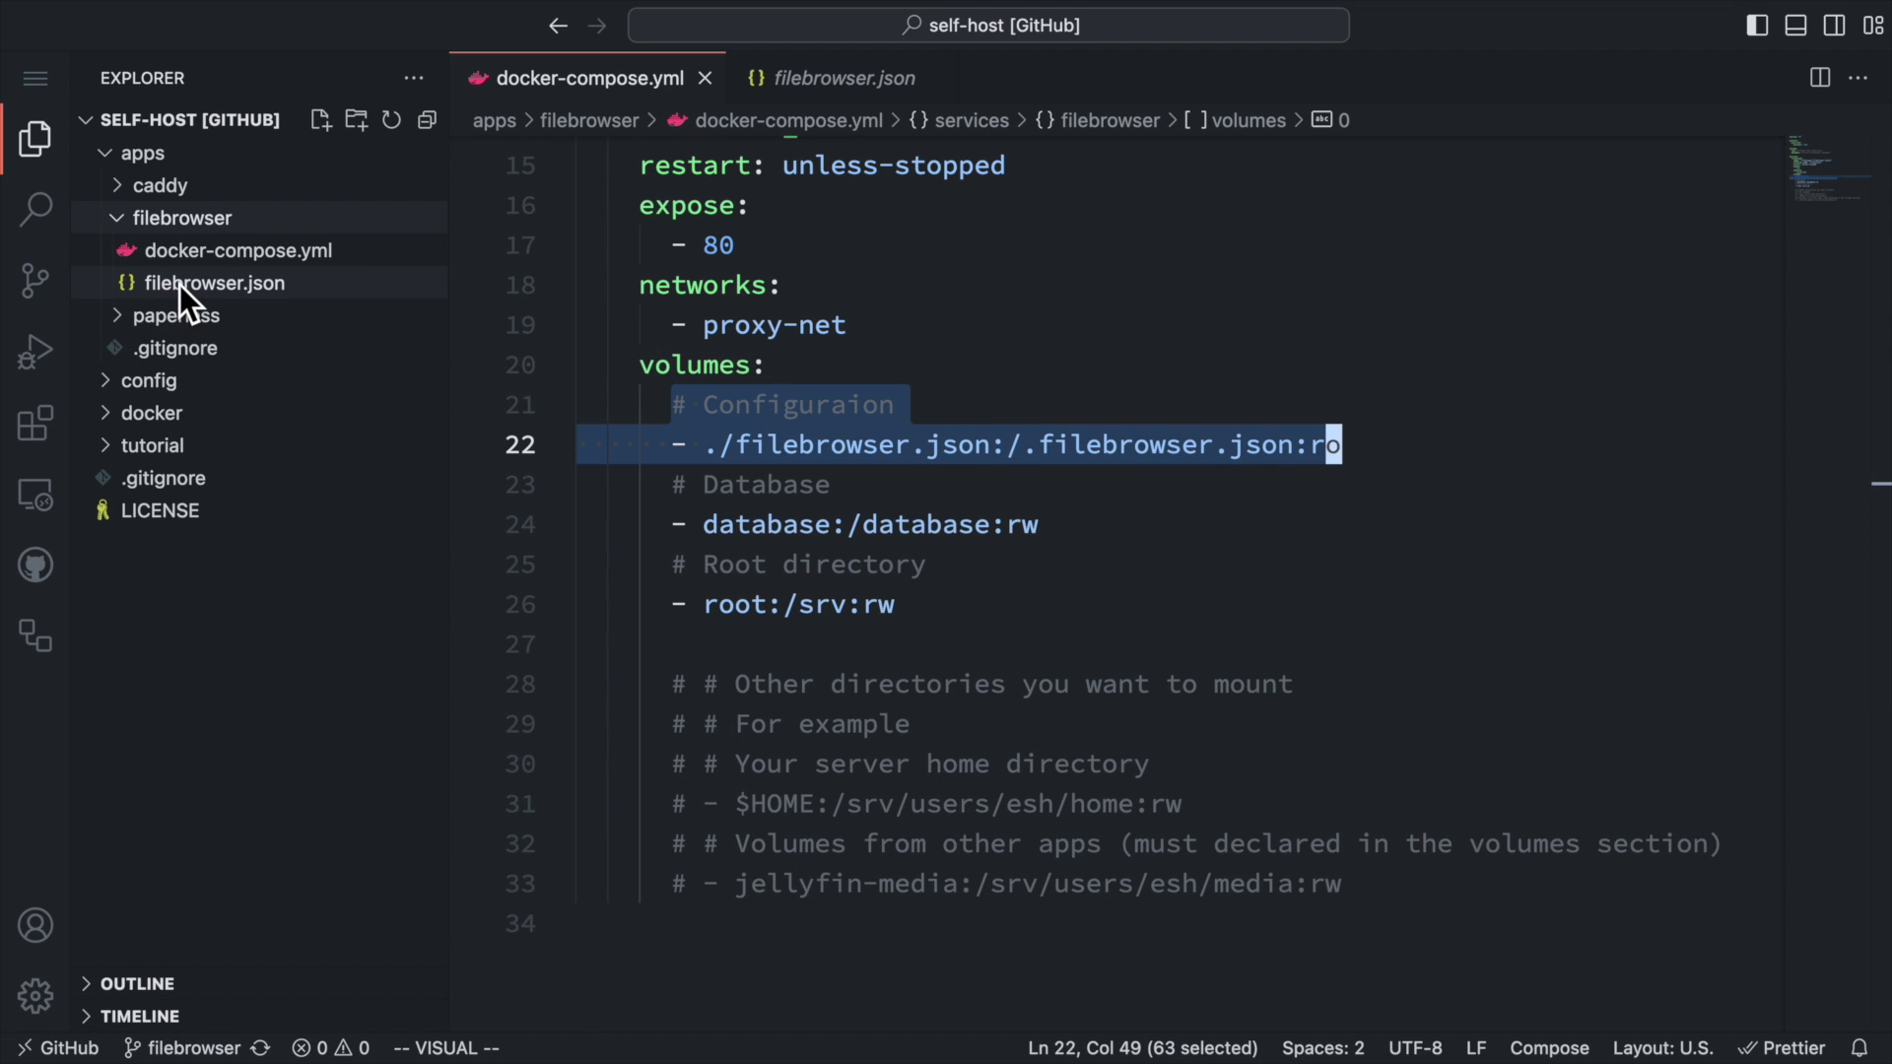
drag(672, 485, 991, 522)
click(760, 525)
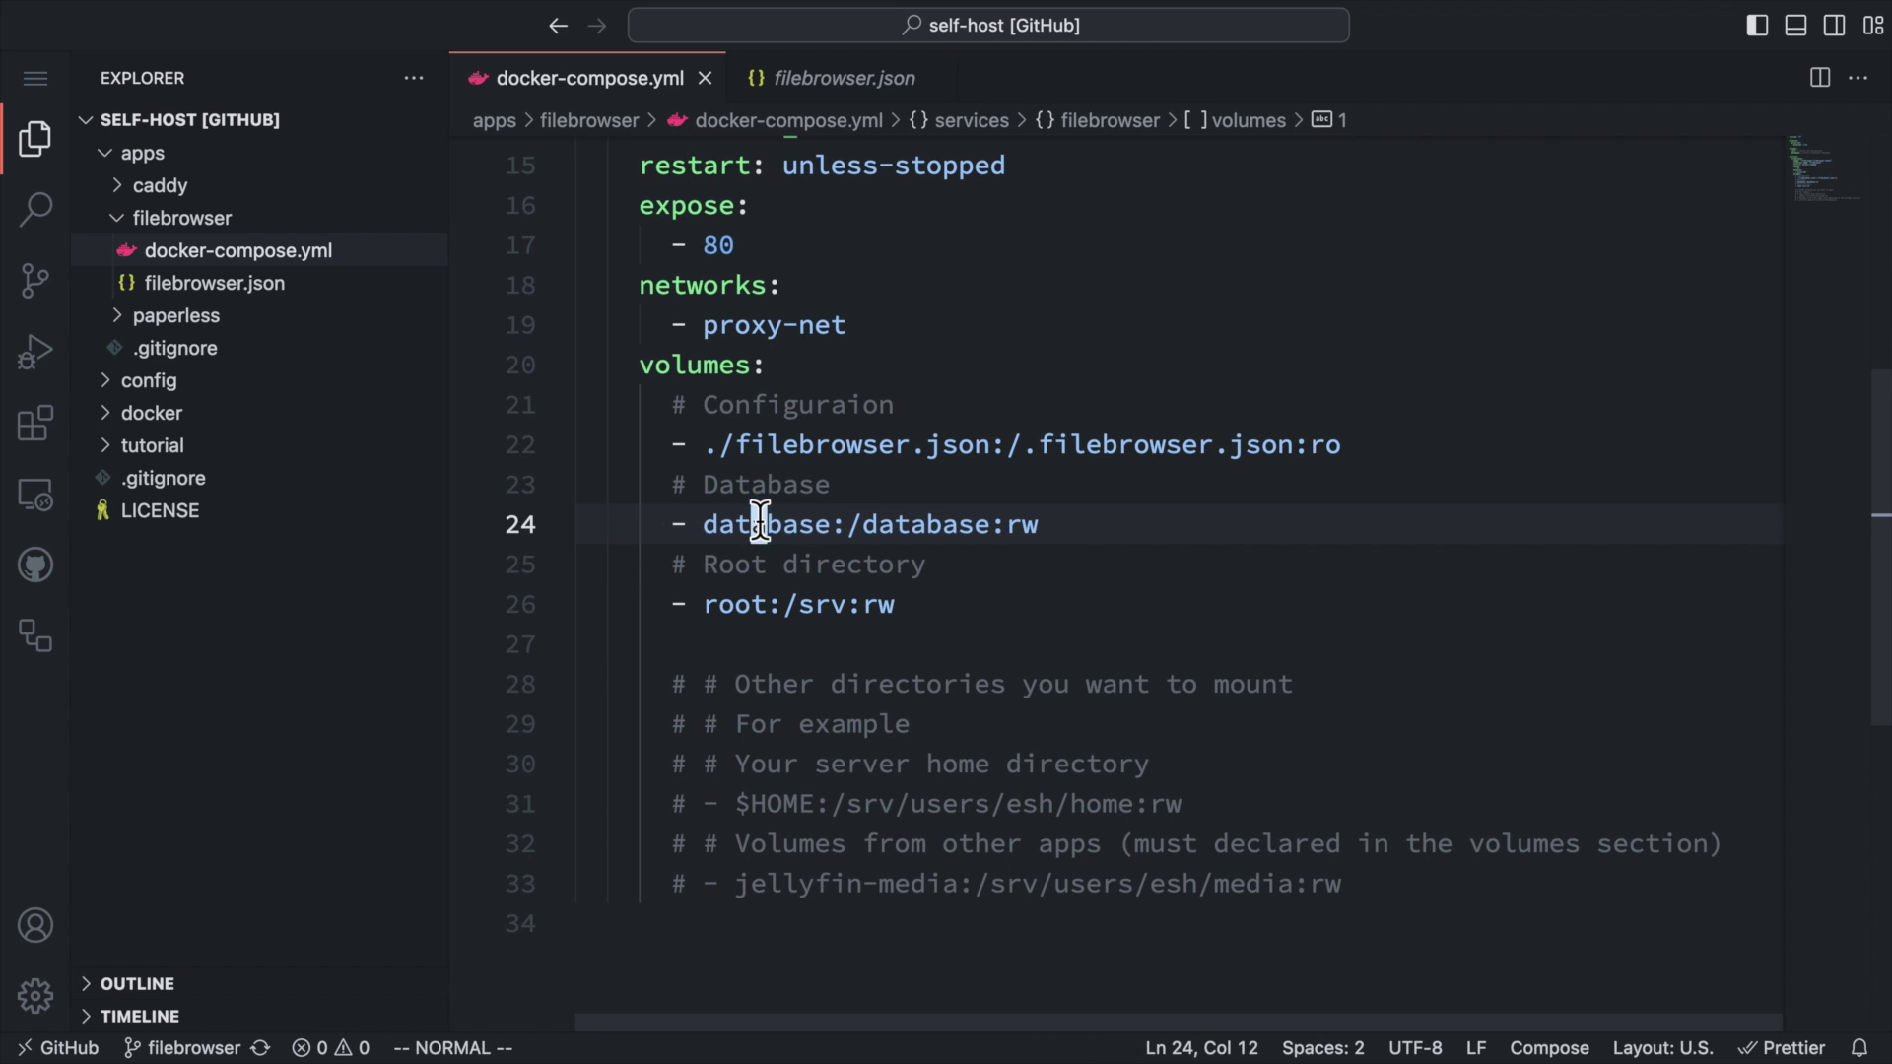
double_click(760, 524)
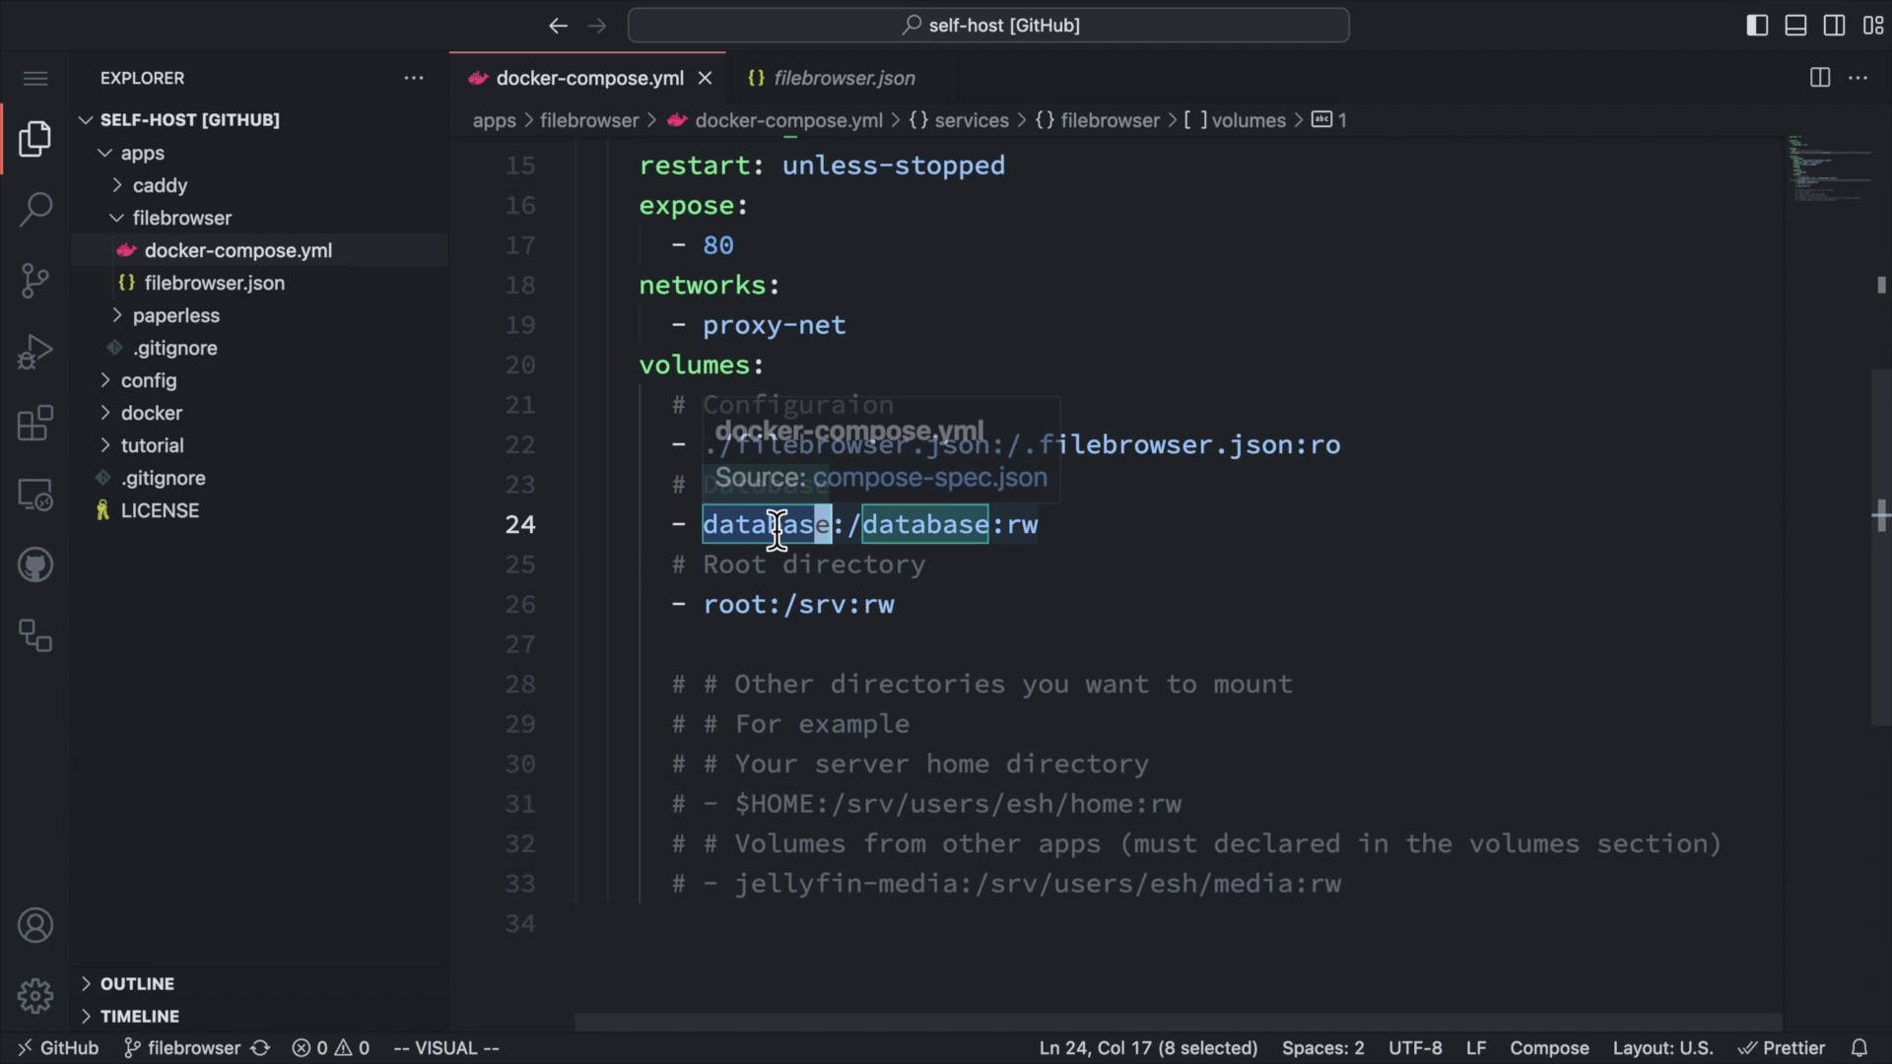
click(1177, 563)
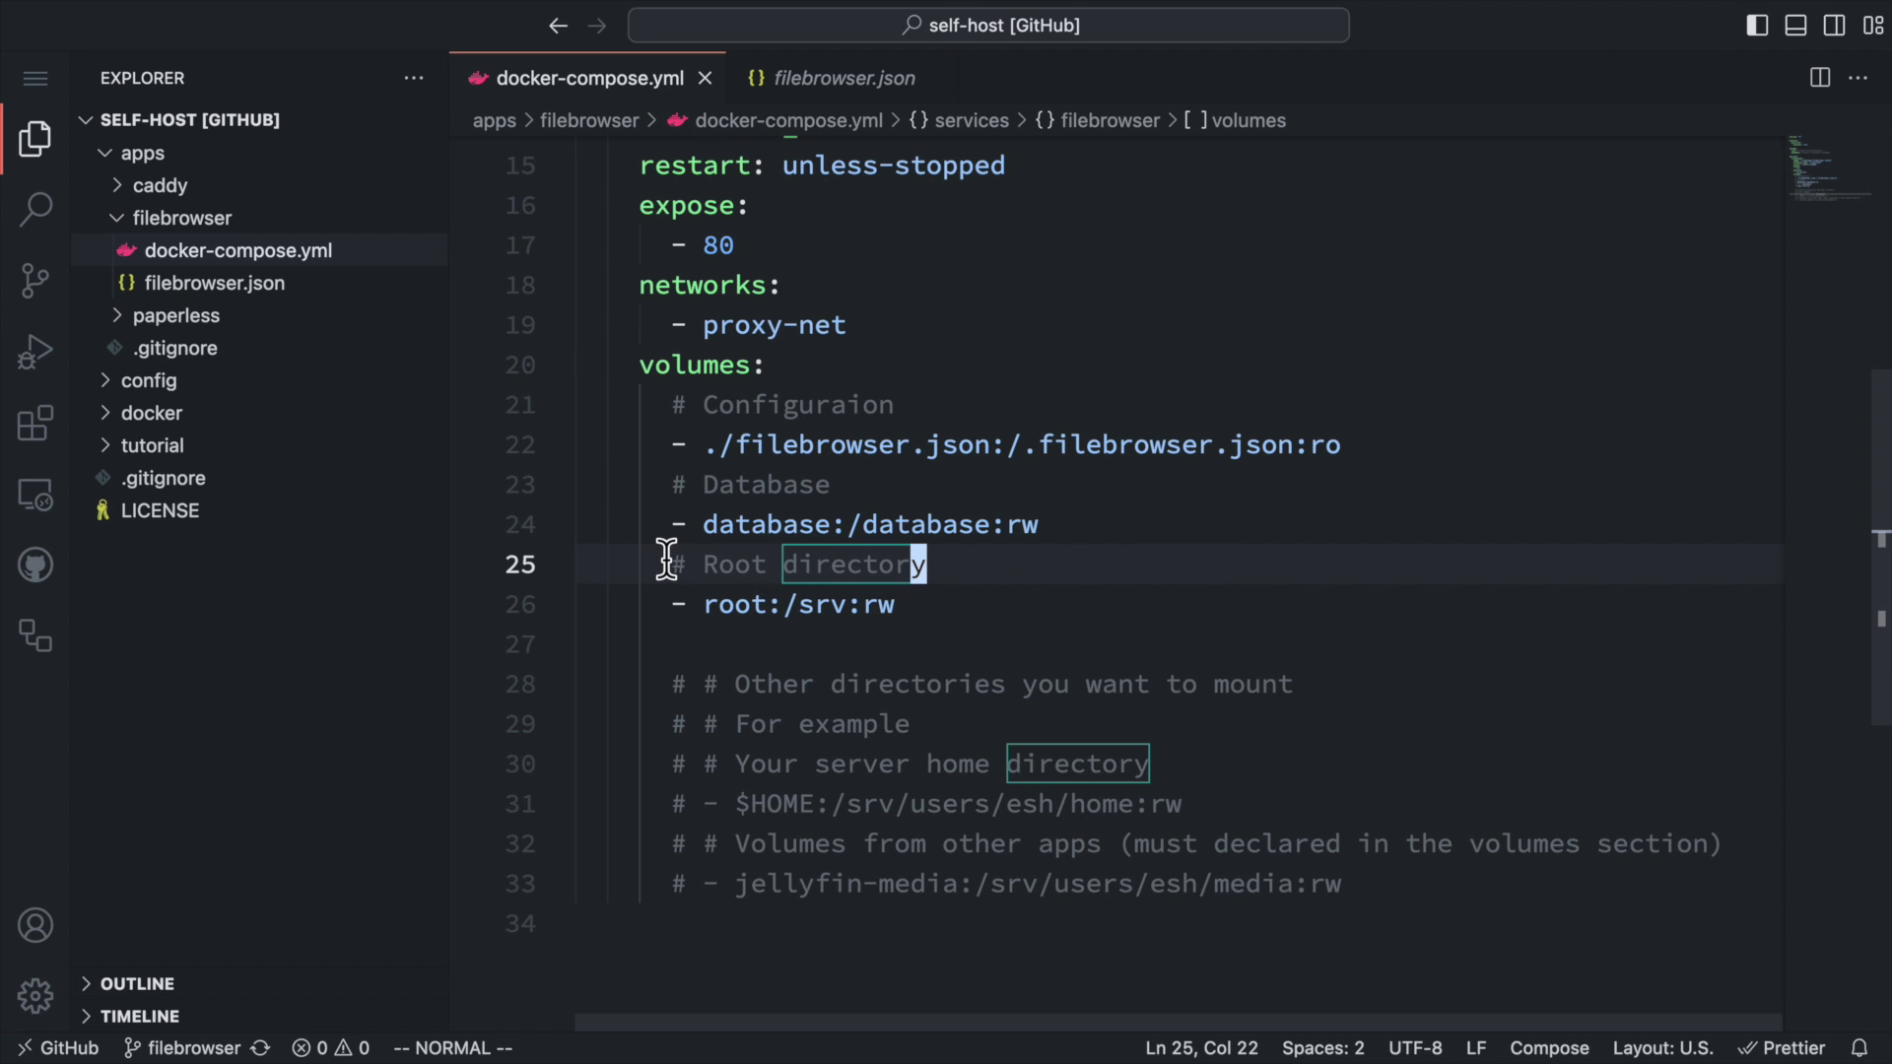
drag(663, 564, 973, 563)
key(Escape)
click(950, 604)
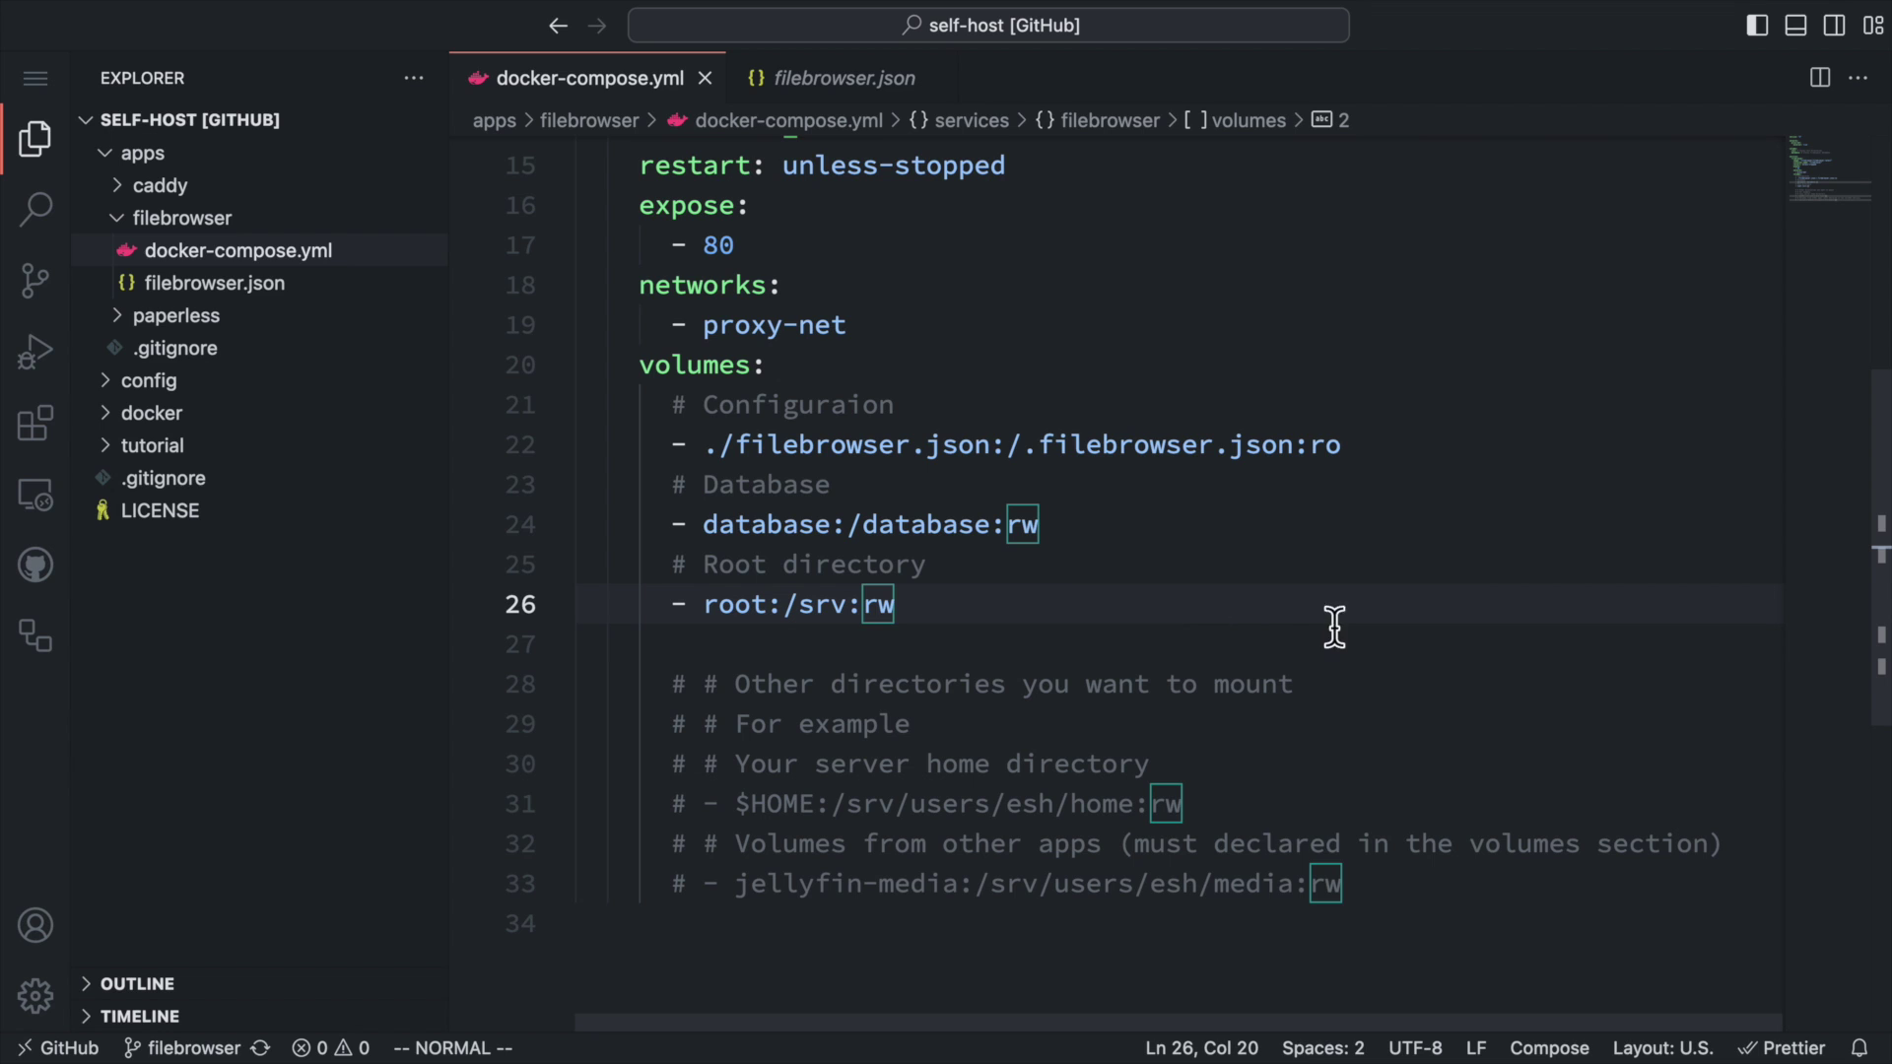
scroll(1334, 625, up, 5)
click(268, 285)
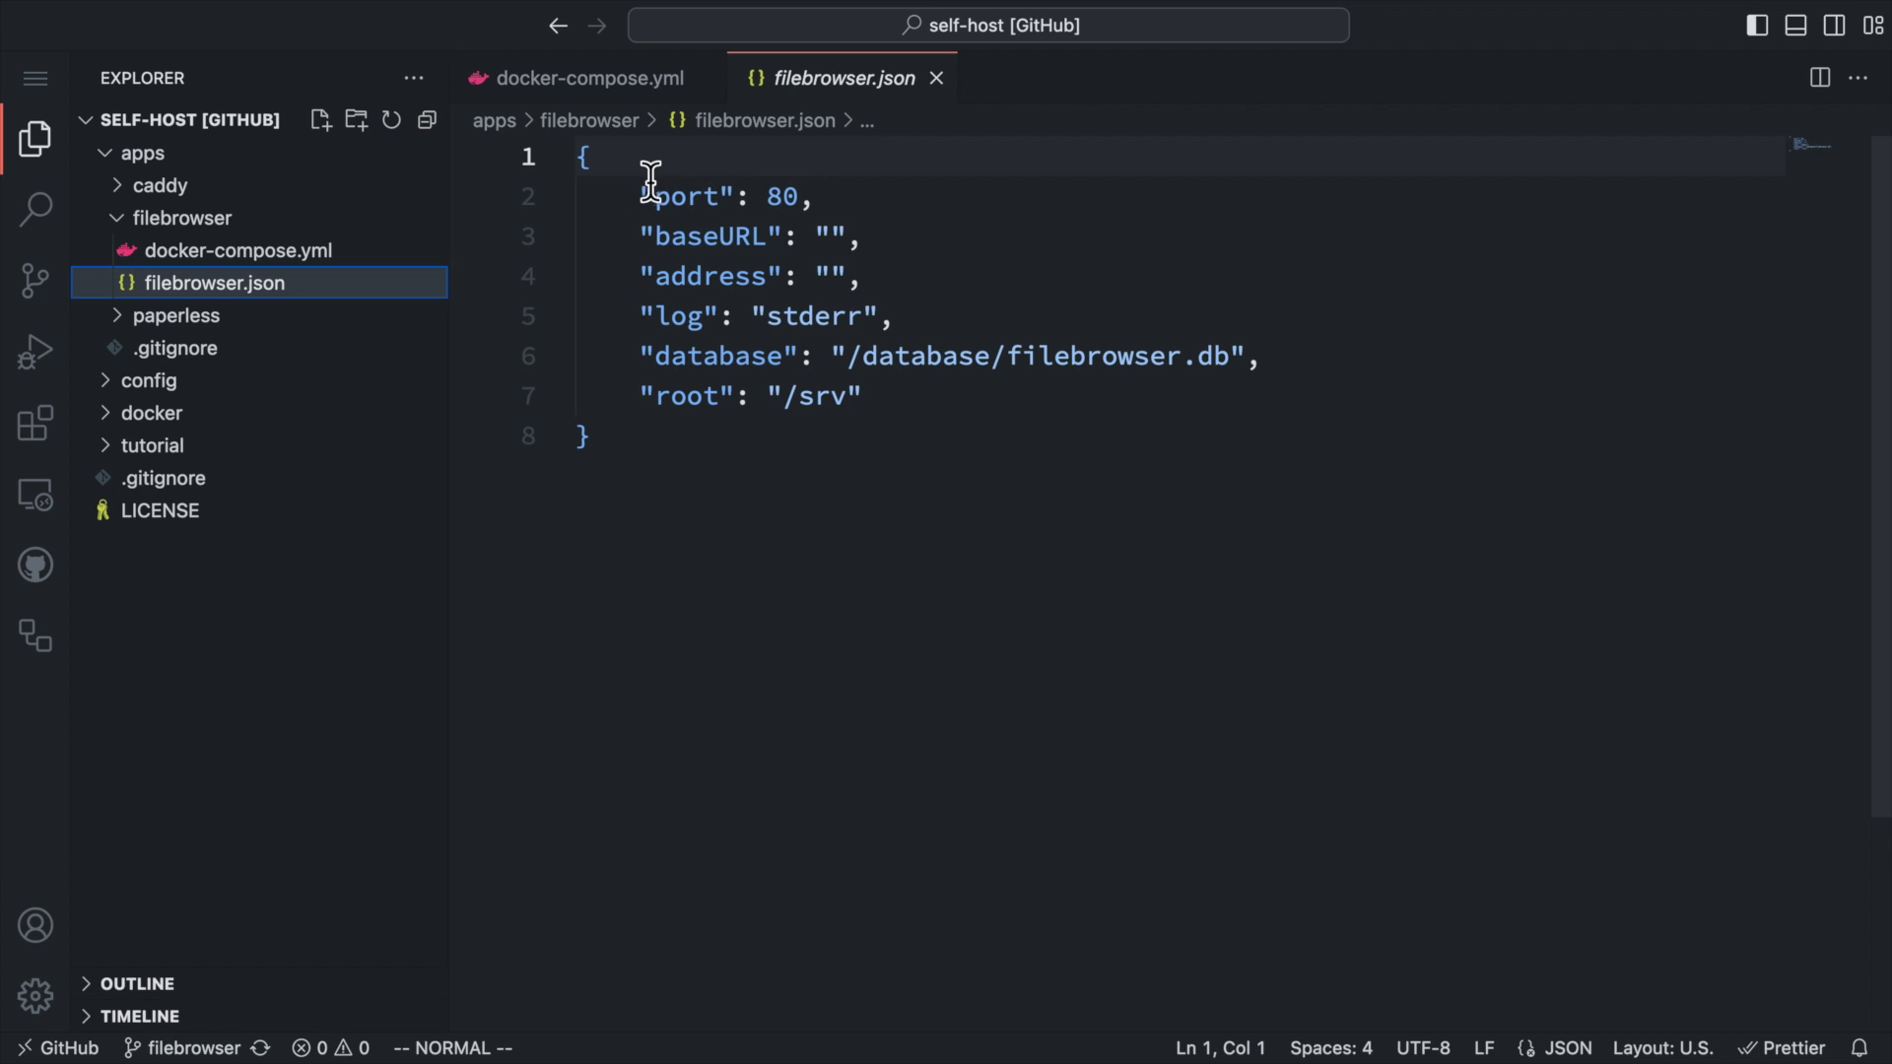
Go over filebrowser.json's port, baseURL and address, the database path, and root /srv.
drag(647, 189, 948, 283)
key(Escape)
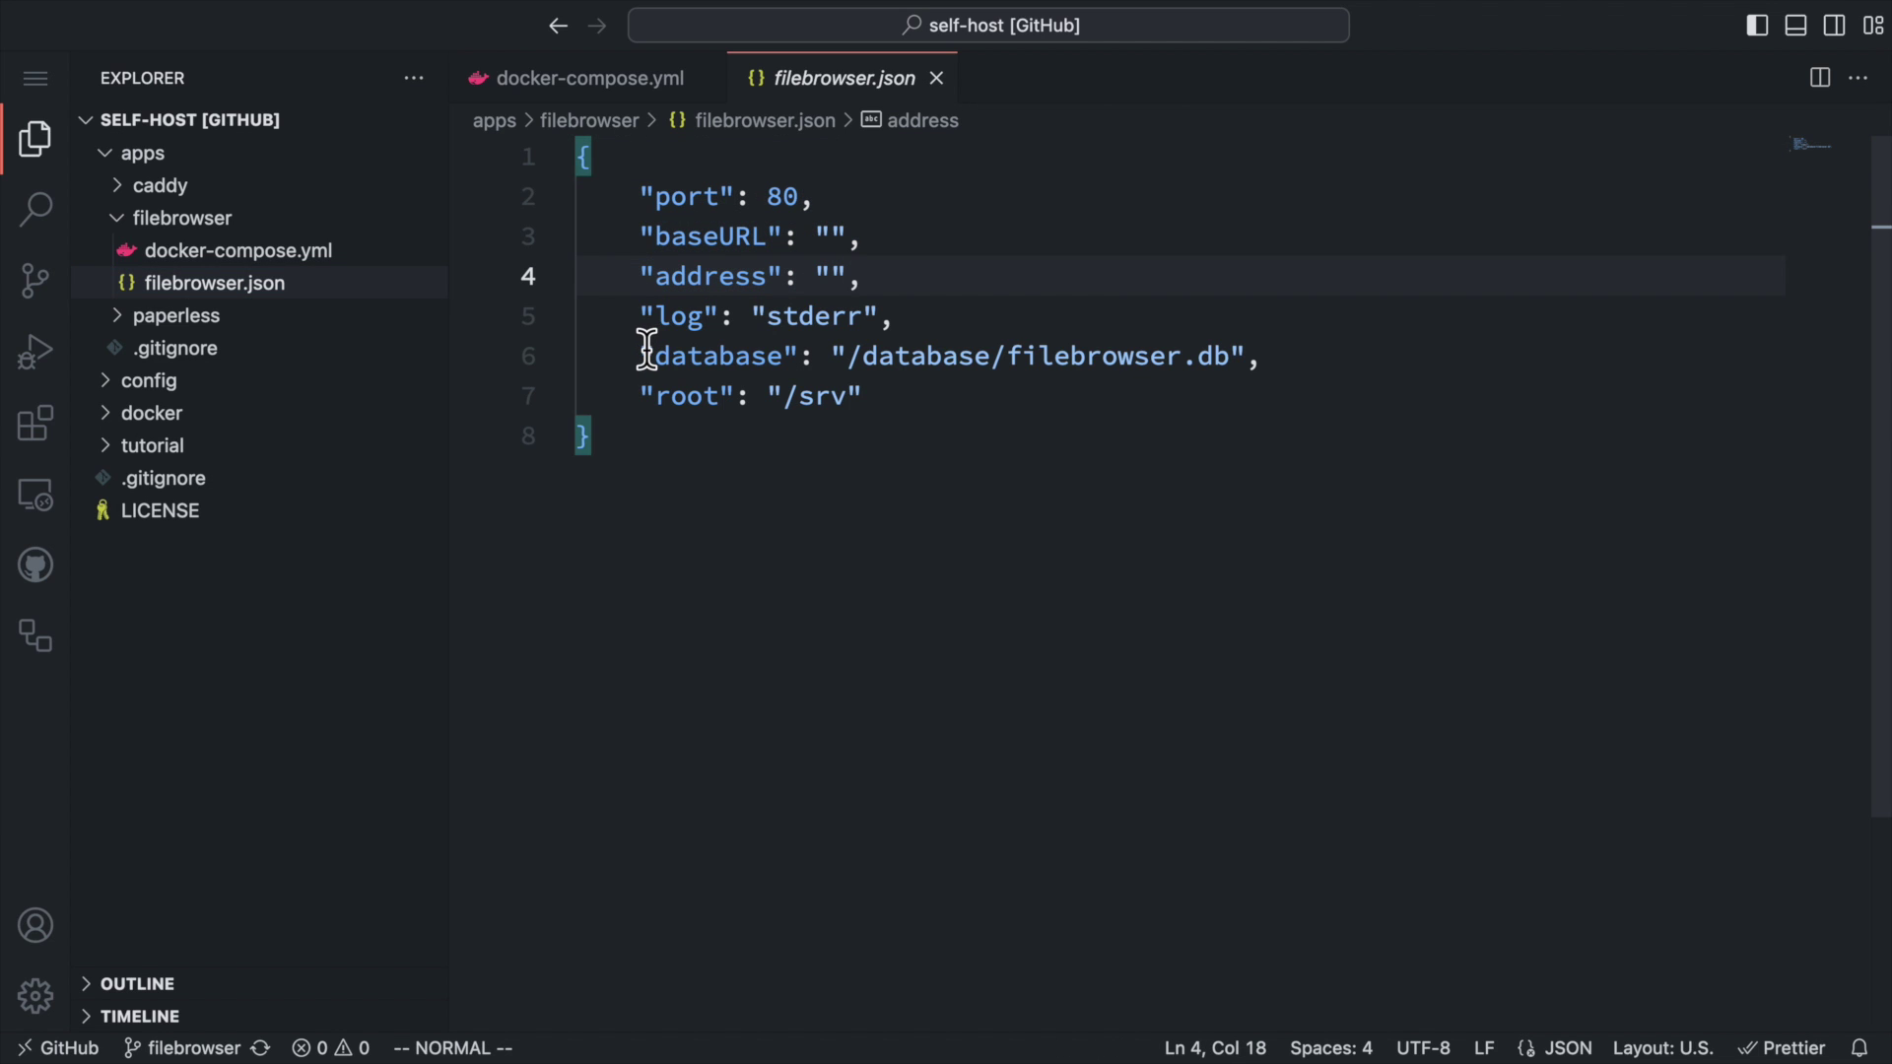
drag(641, 355, 1328, 356)
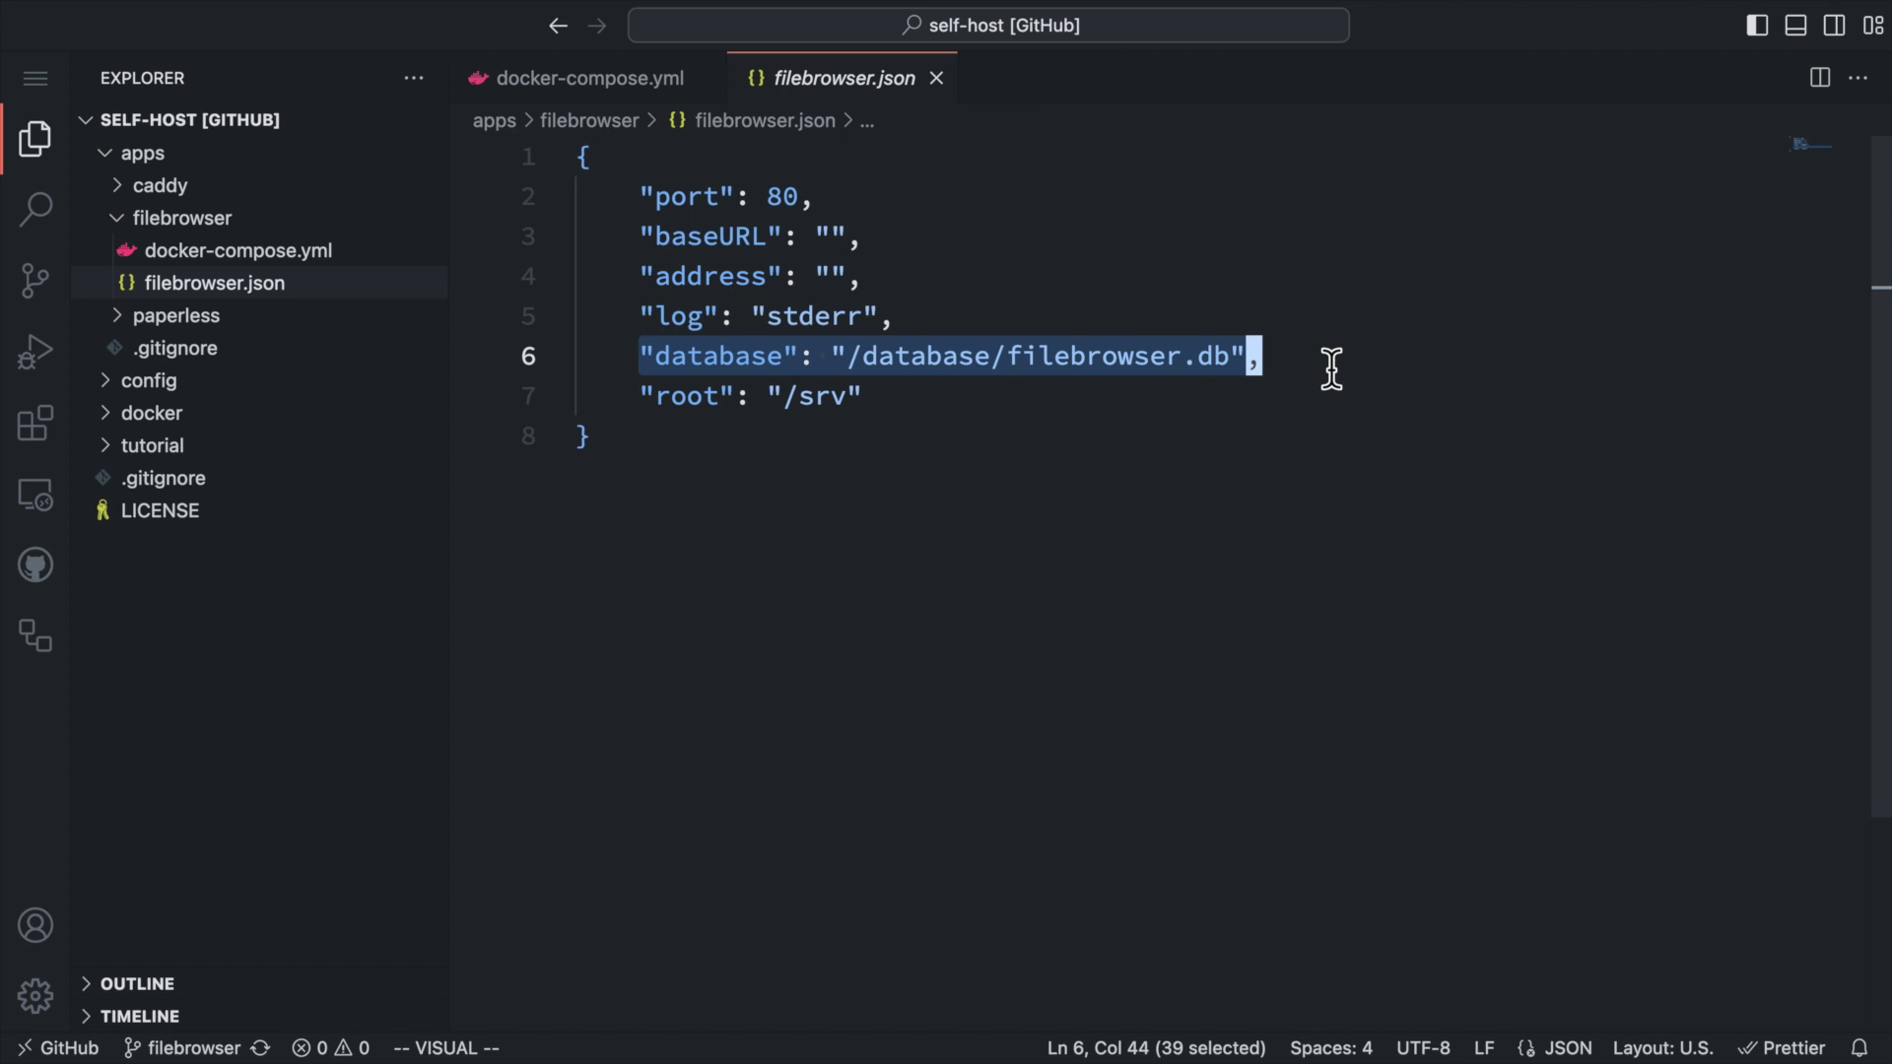
key(Escape)
drag(641, 394, 916, 394)
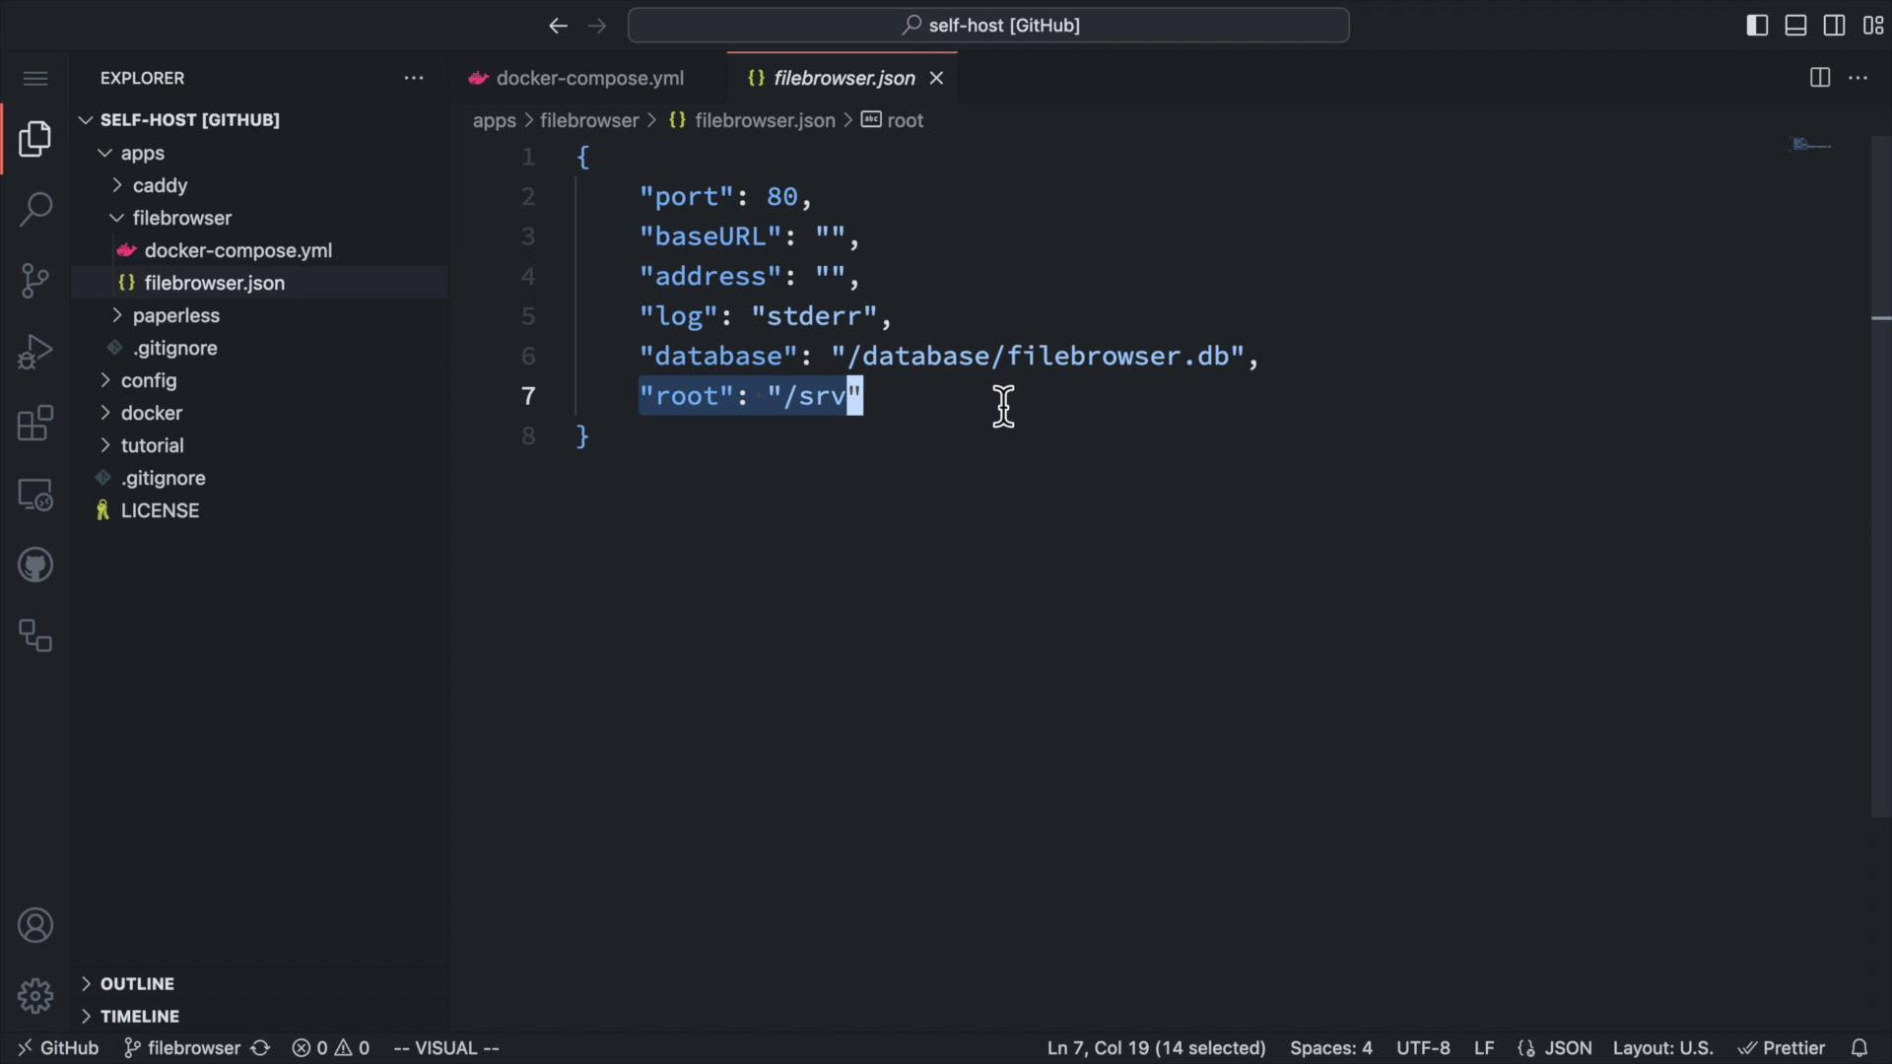
click(1116, 404)
Open the caddy Caddyfile and inspect the files.home.easyselfhost.com block proxying to filebrowser:80.
click(295, 187)
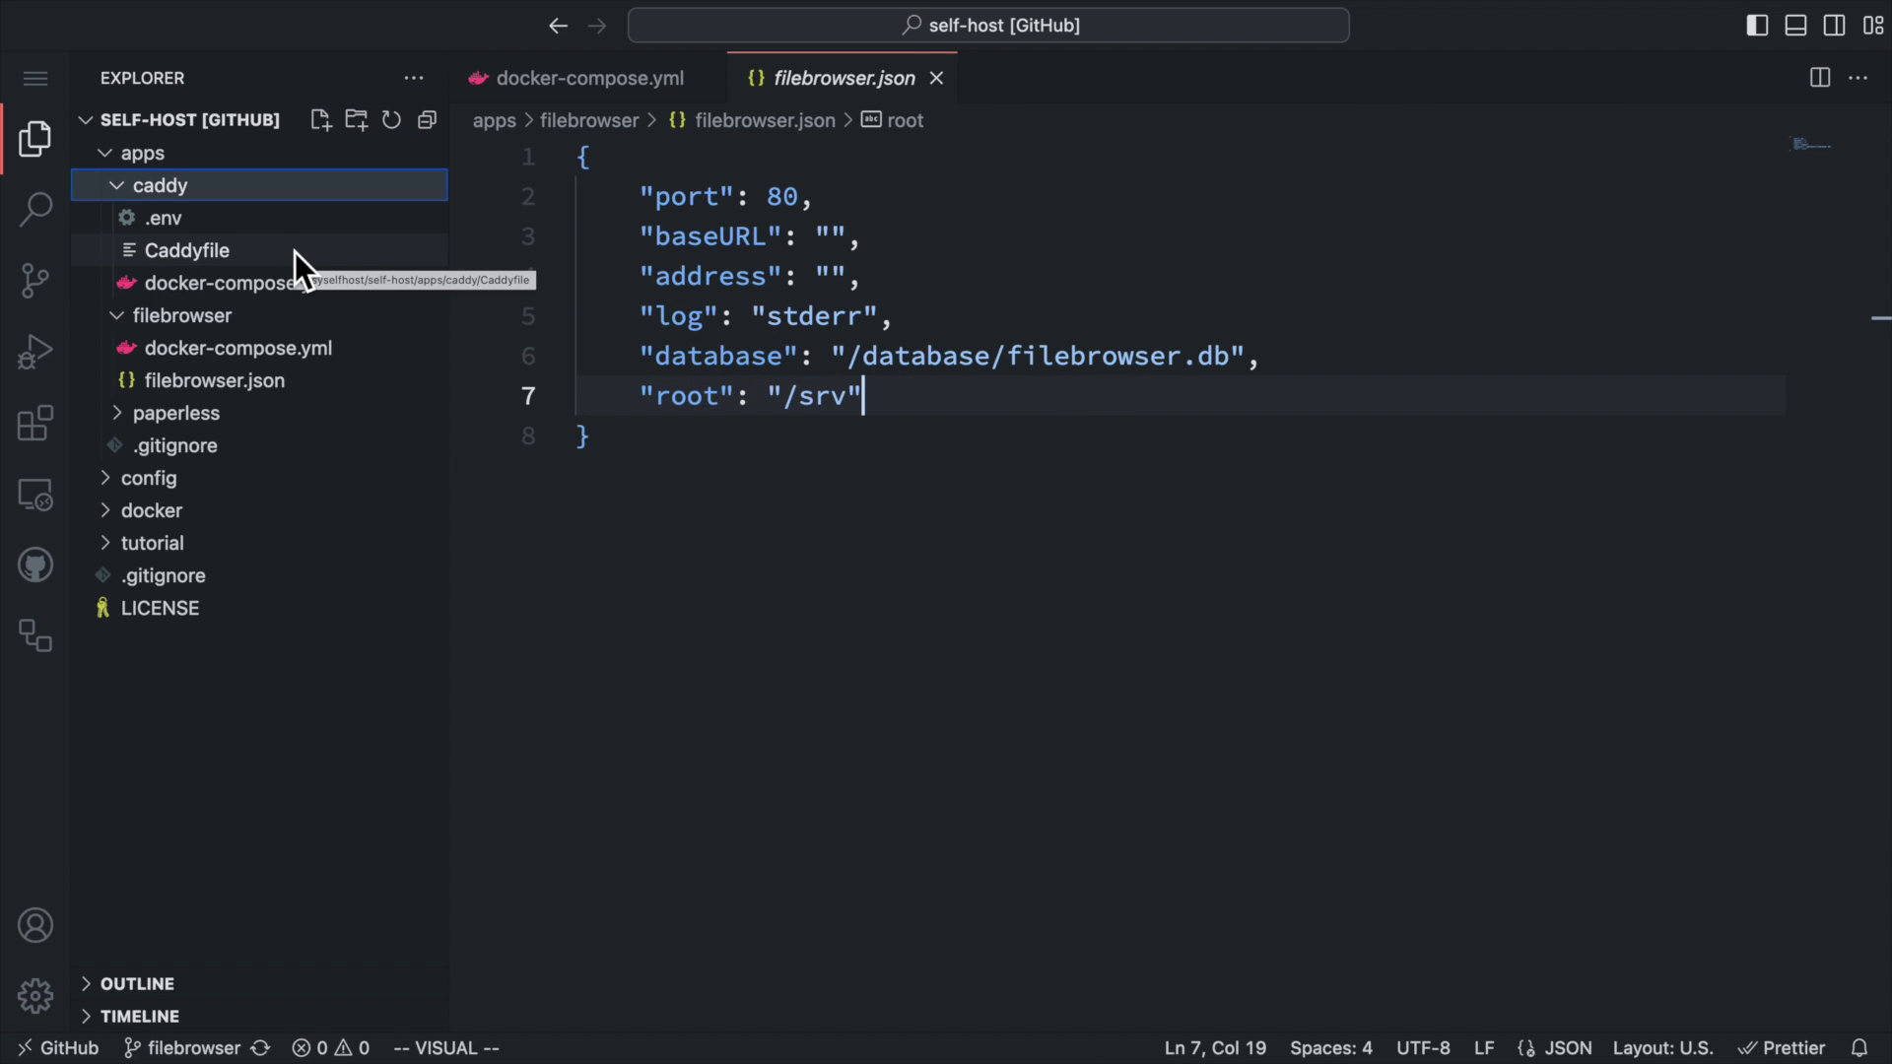
click(293, 252)
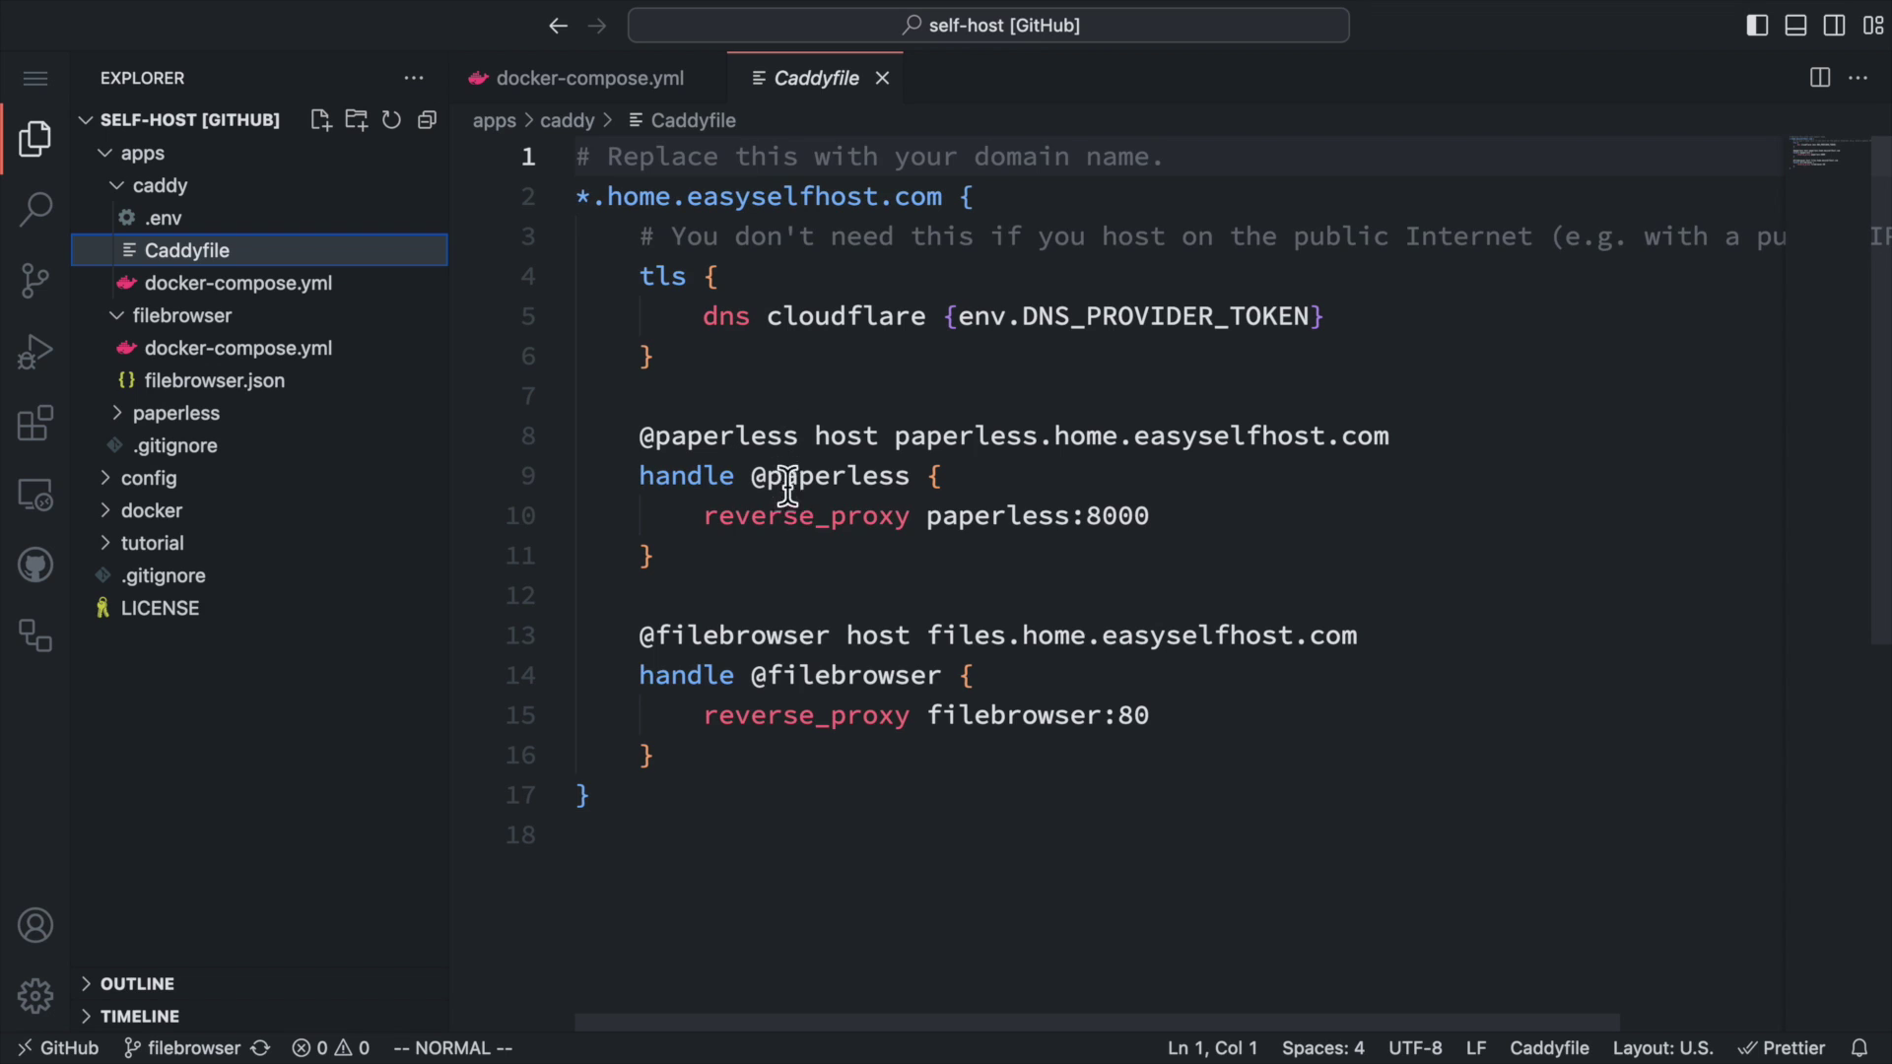
click(833, 547)
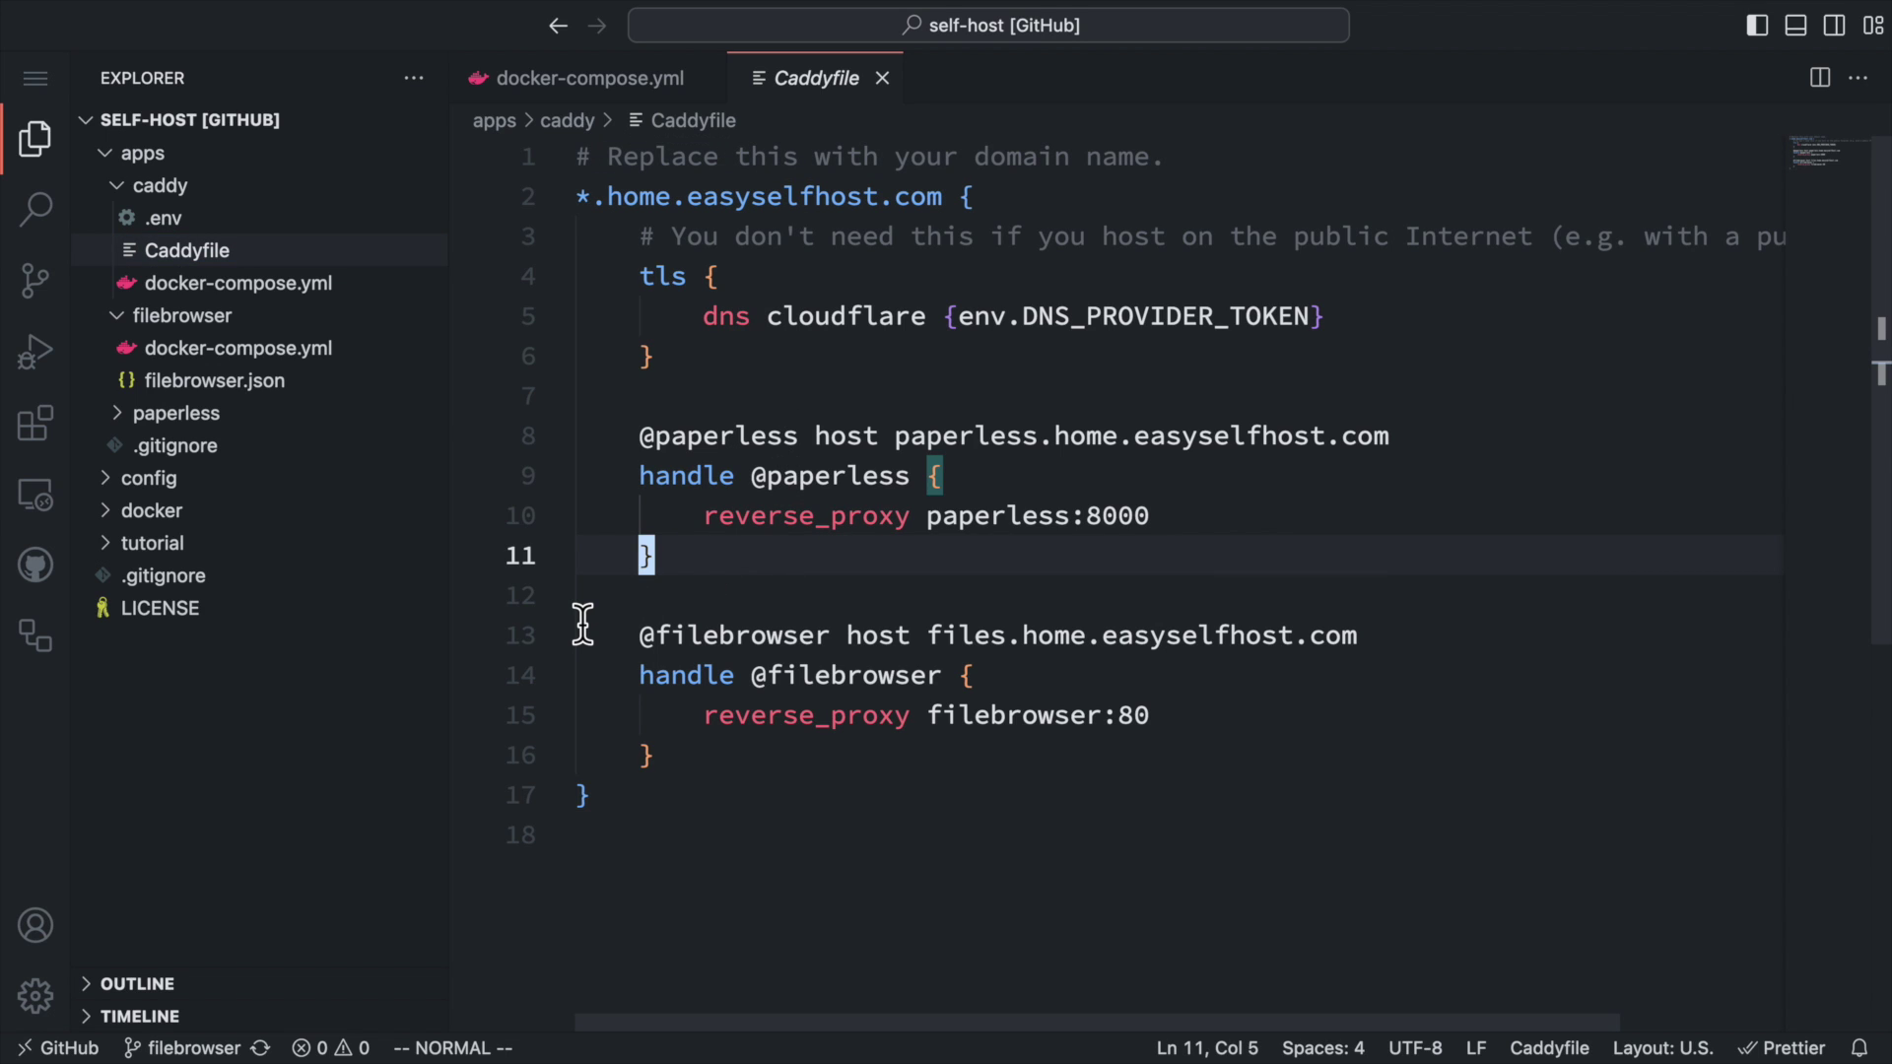
drag(584, 635, 802, 747)
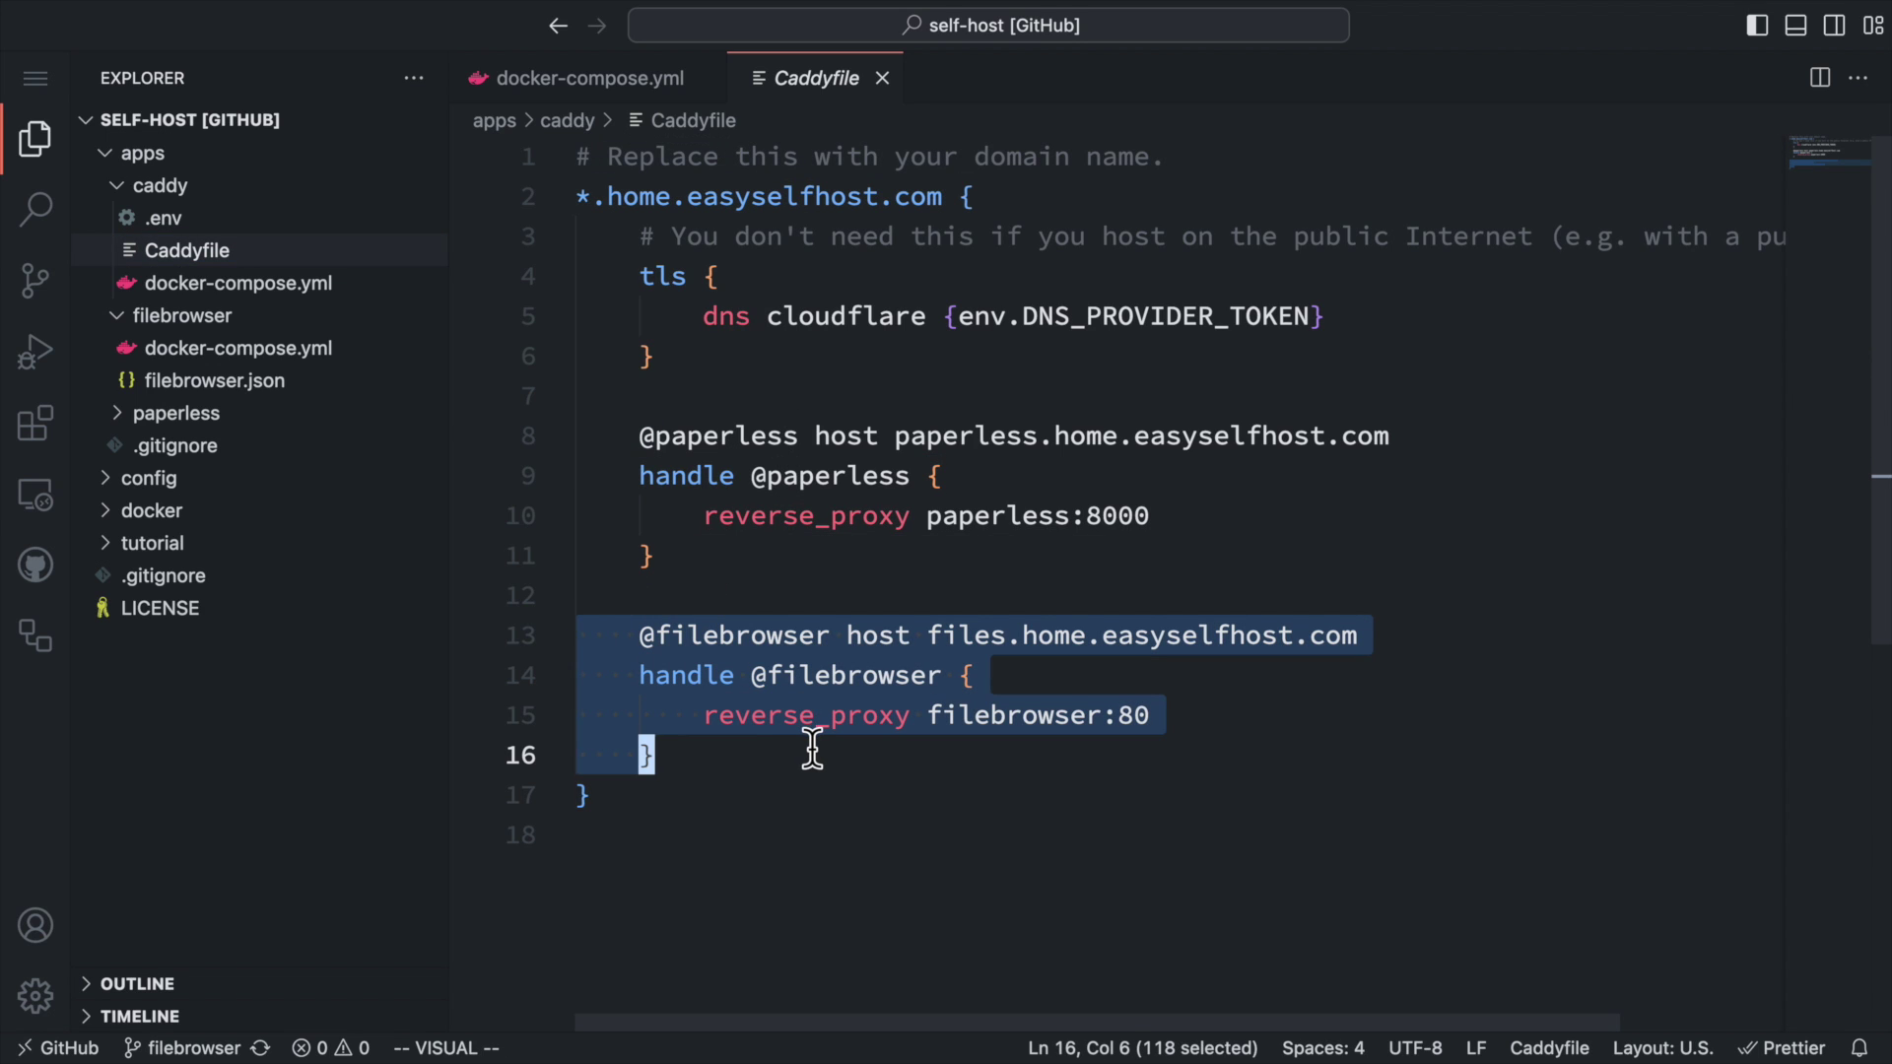
click(803, 747)
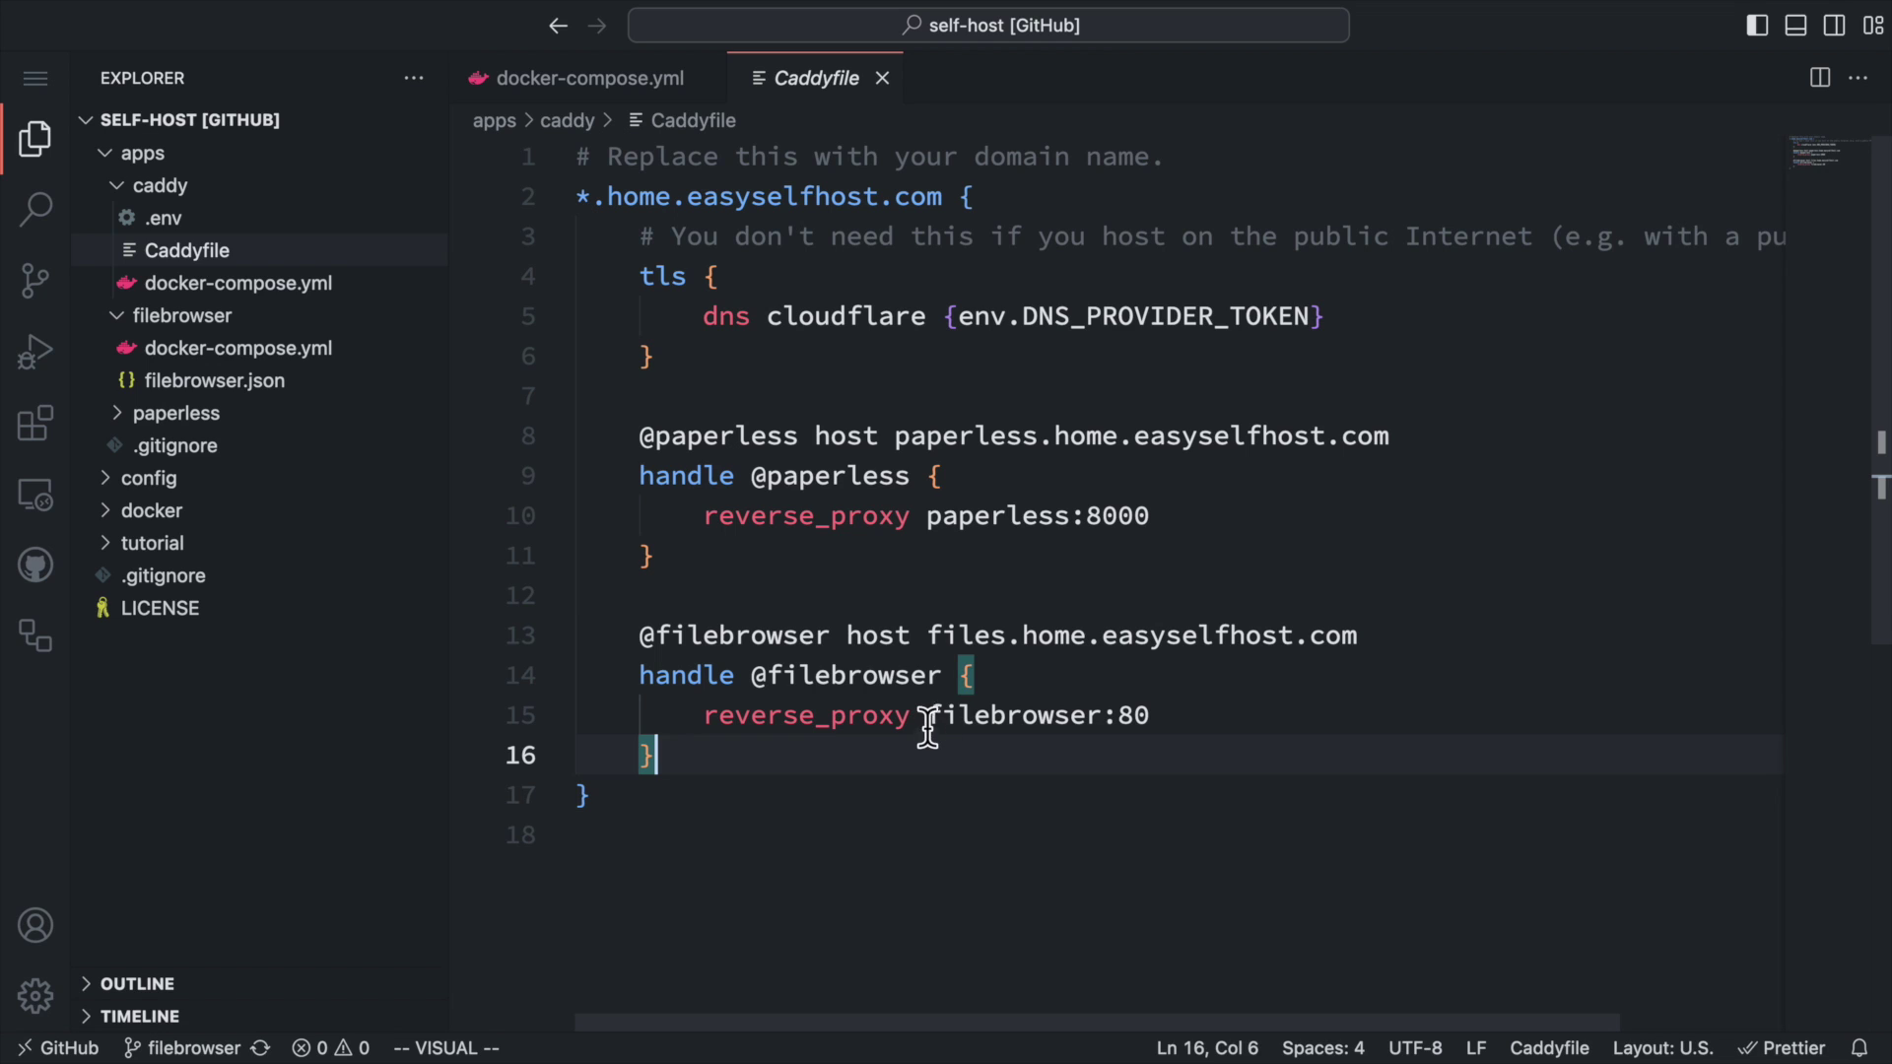
drag(928, 635, 1372, 635)
click(1368, 635)
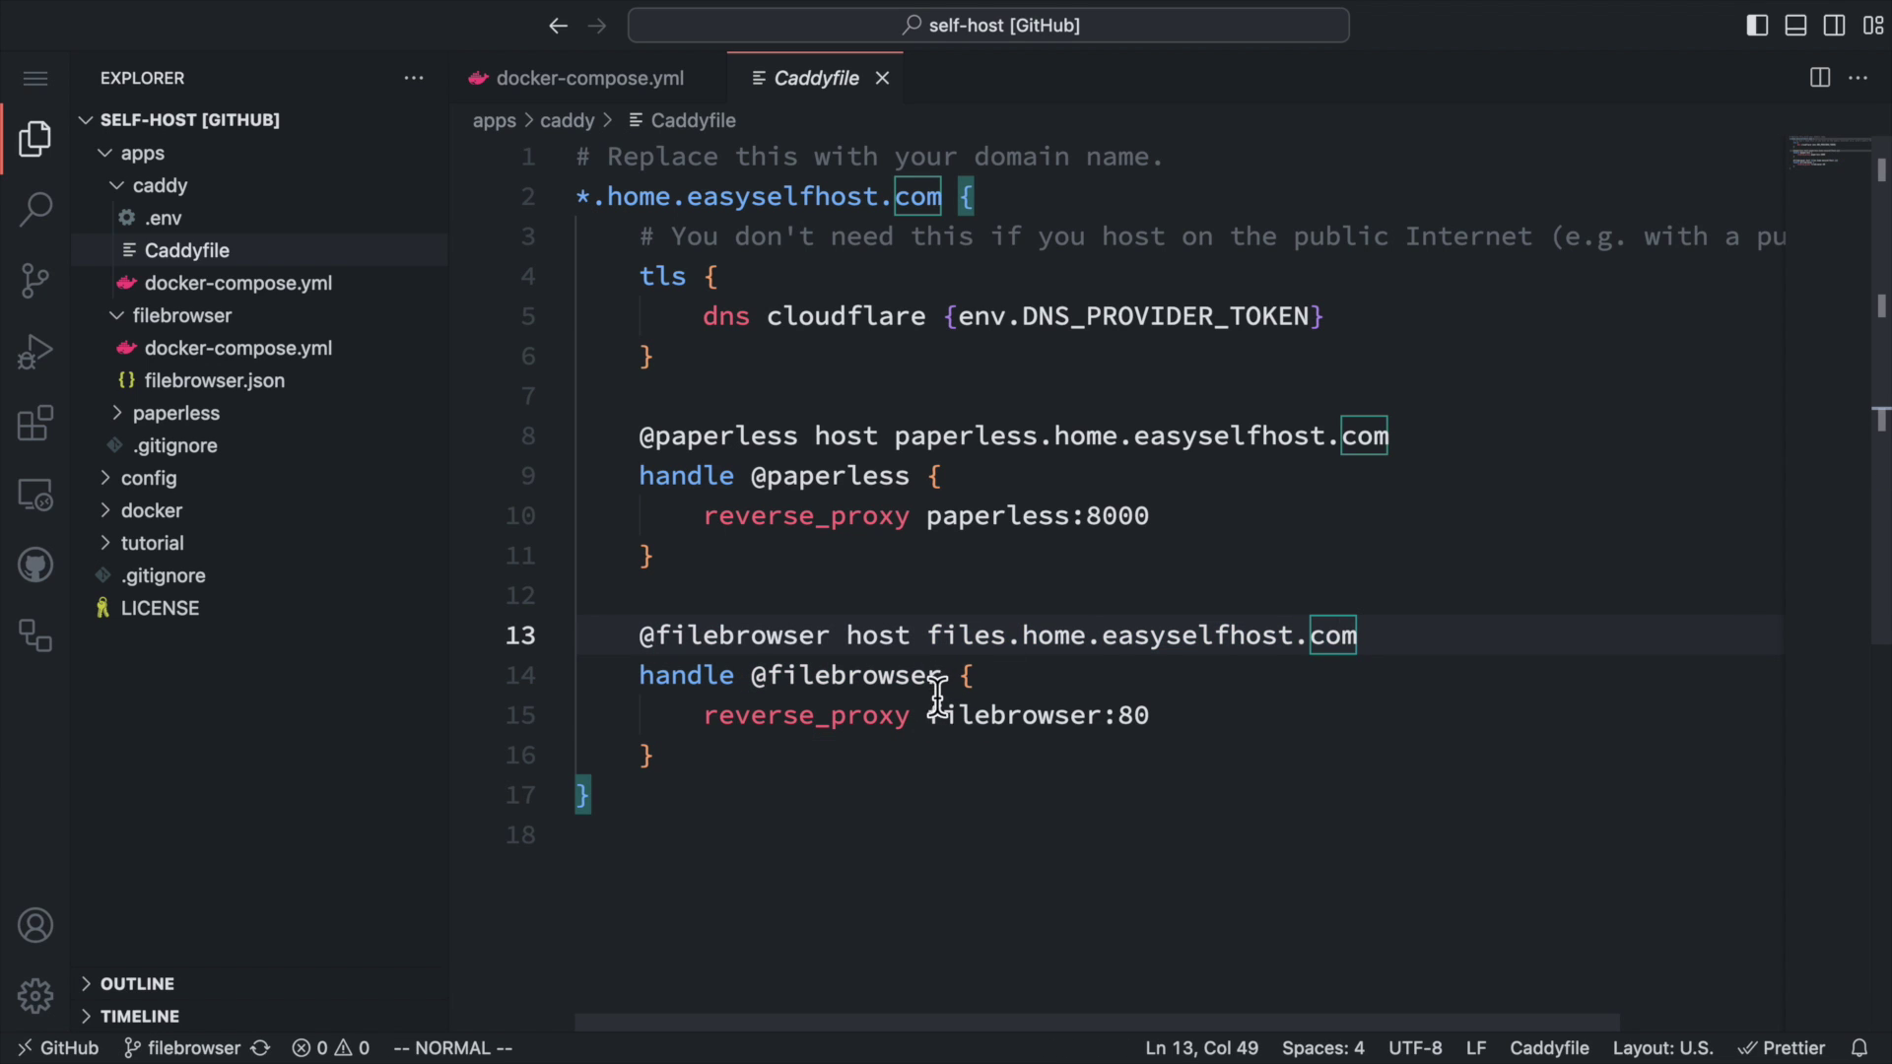
drag(933, 715, 1220, 711)
click(1196, 714)
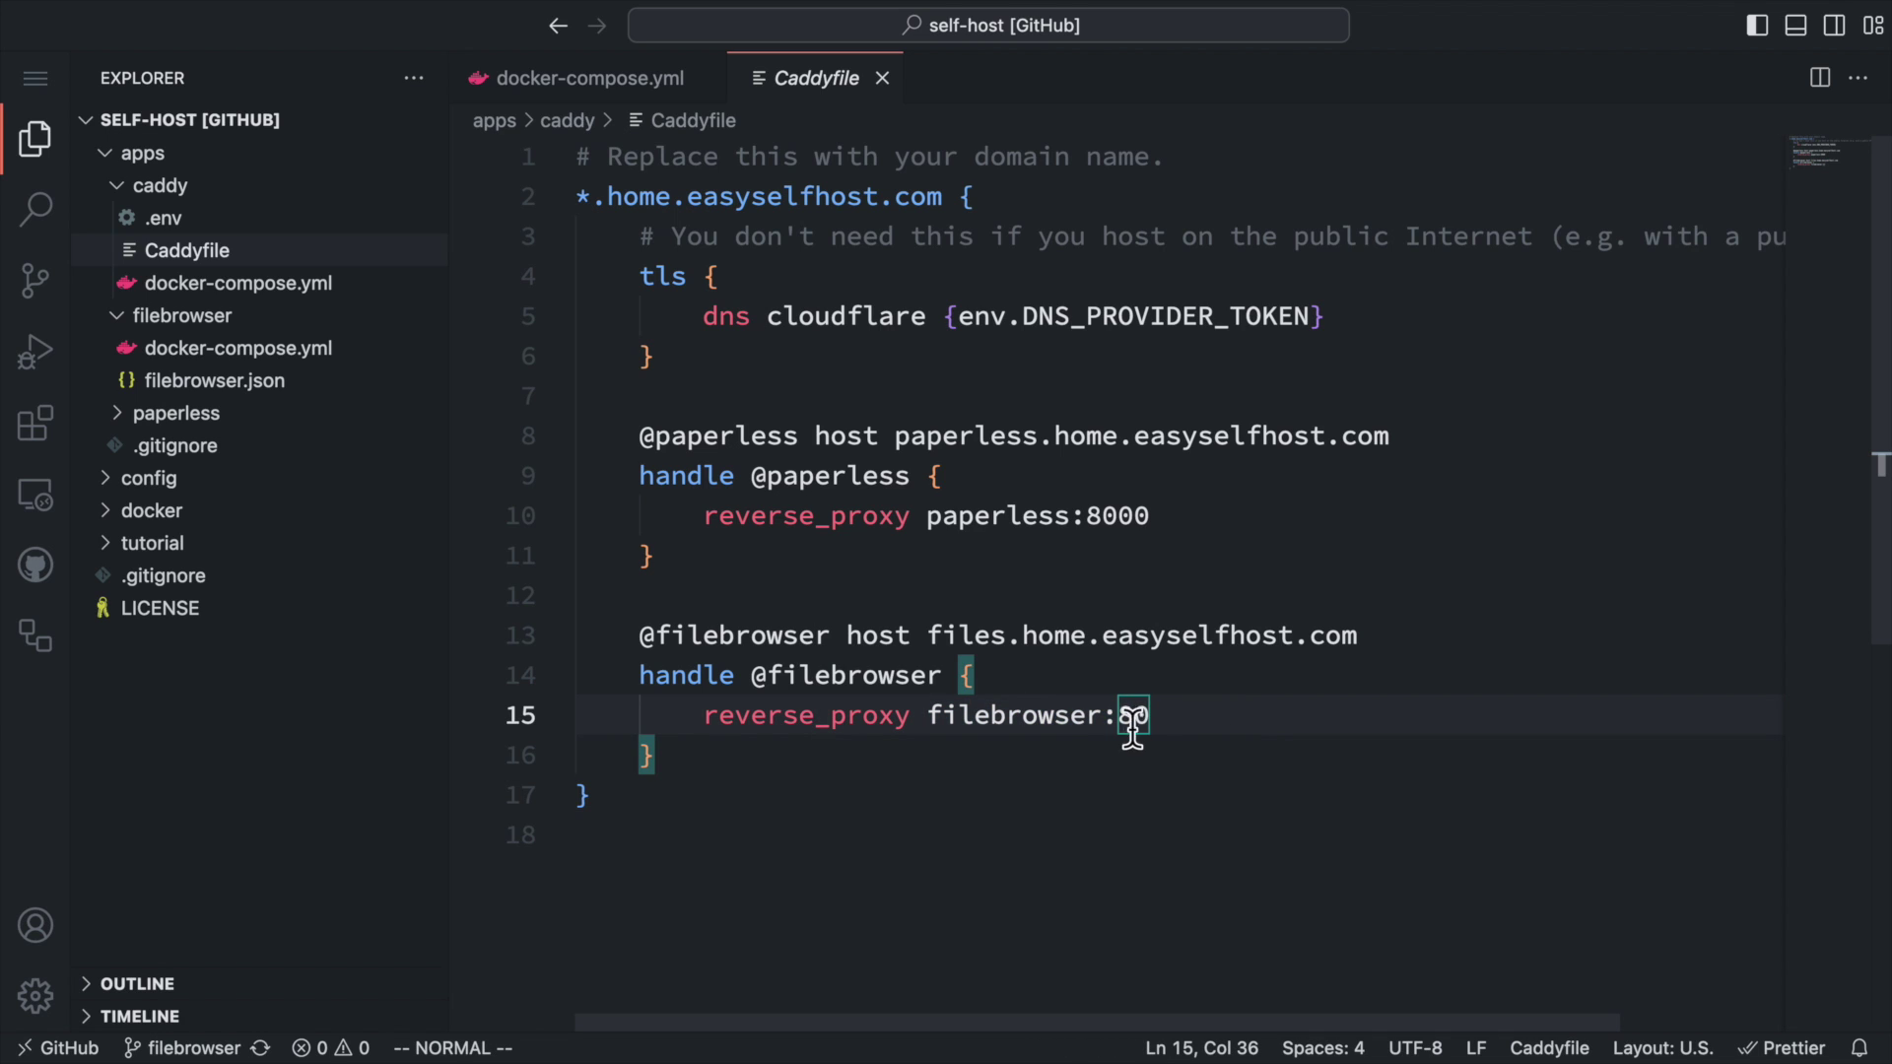
click(1089, 754)
In self-host/apps/filebrowser, list the files and run docker compose up -d.
text(cd self-host/apps/fi)
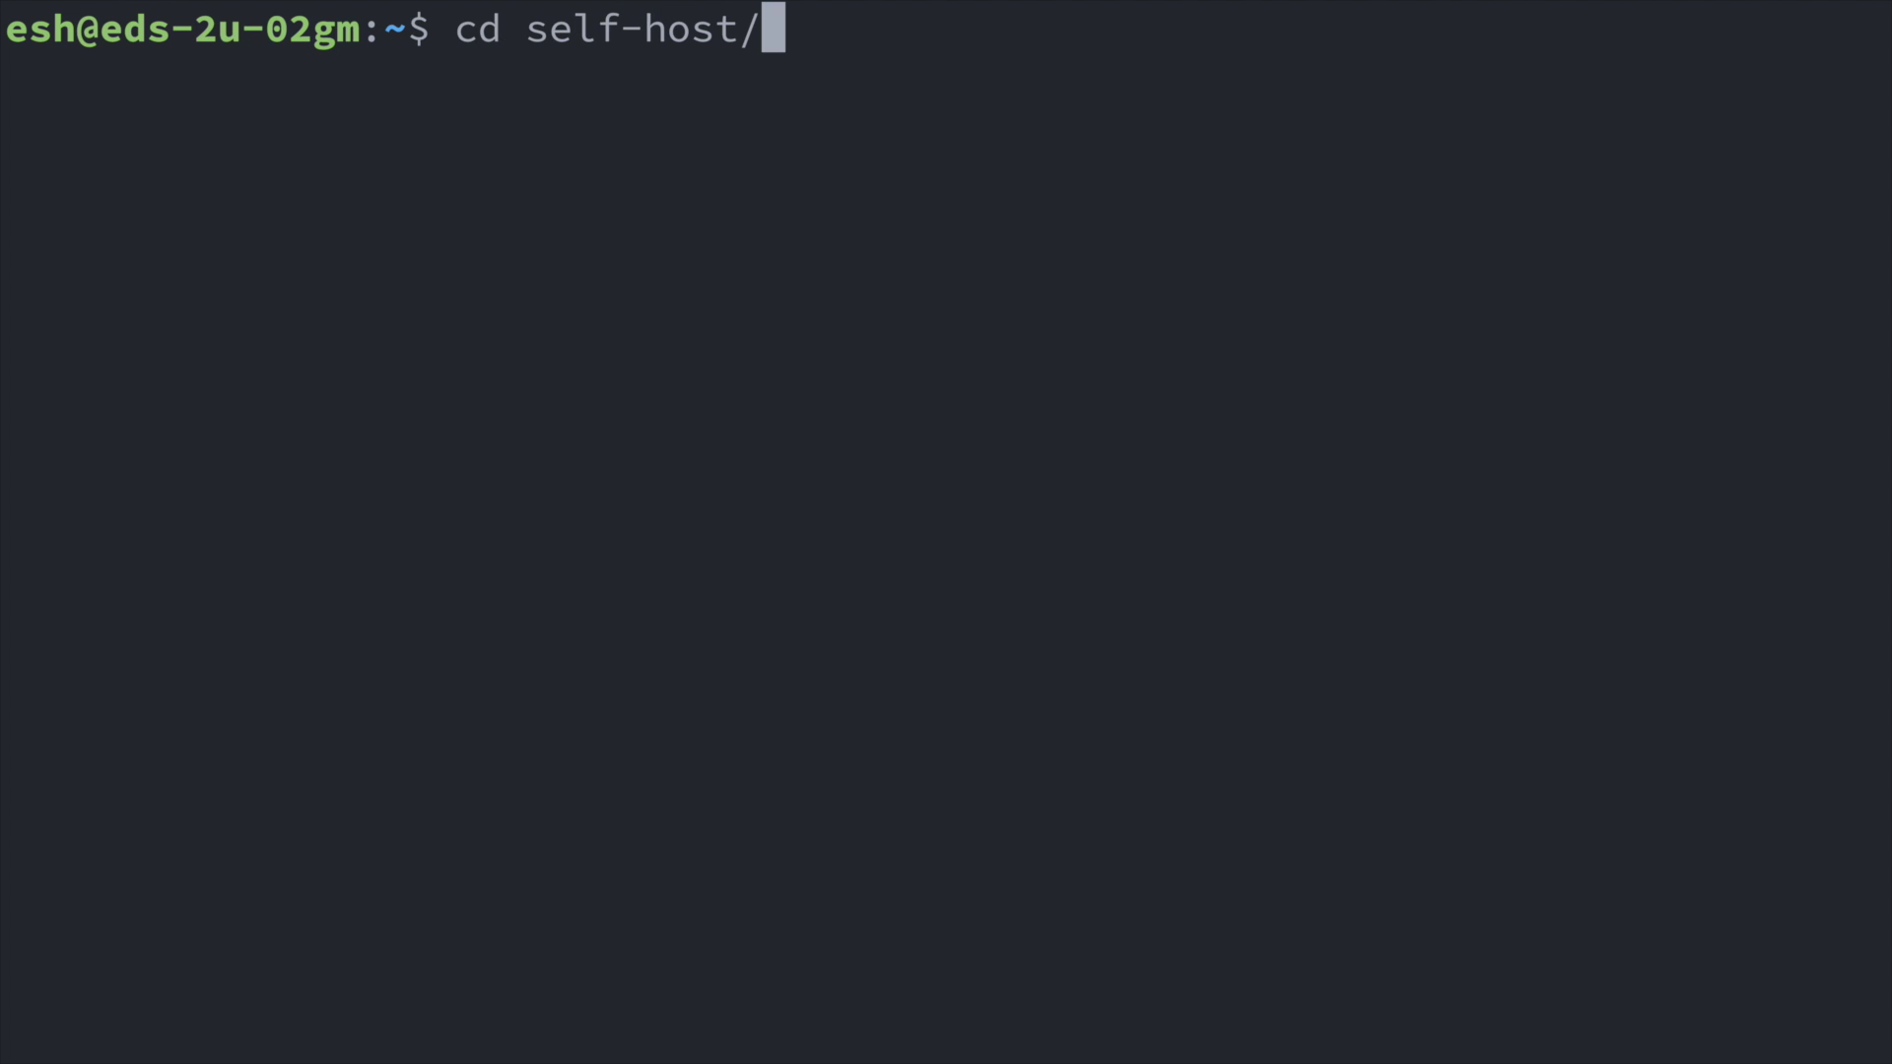
key(Tab)
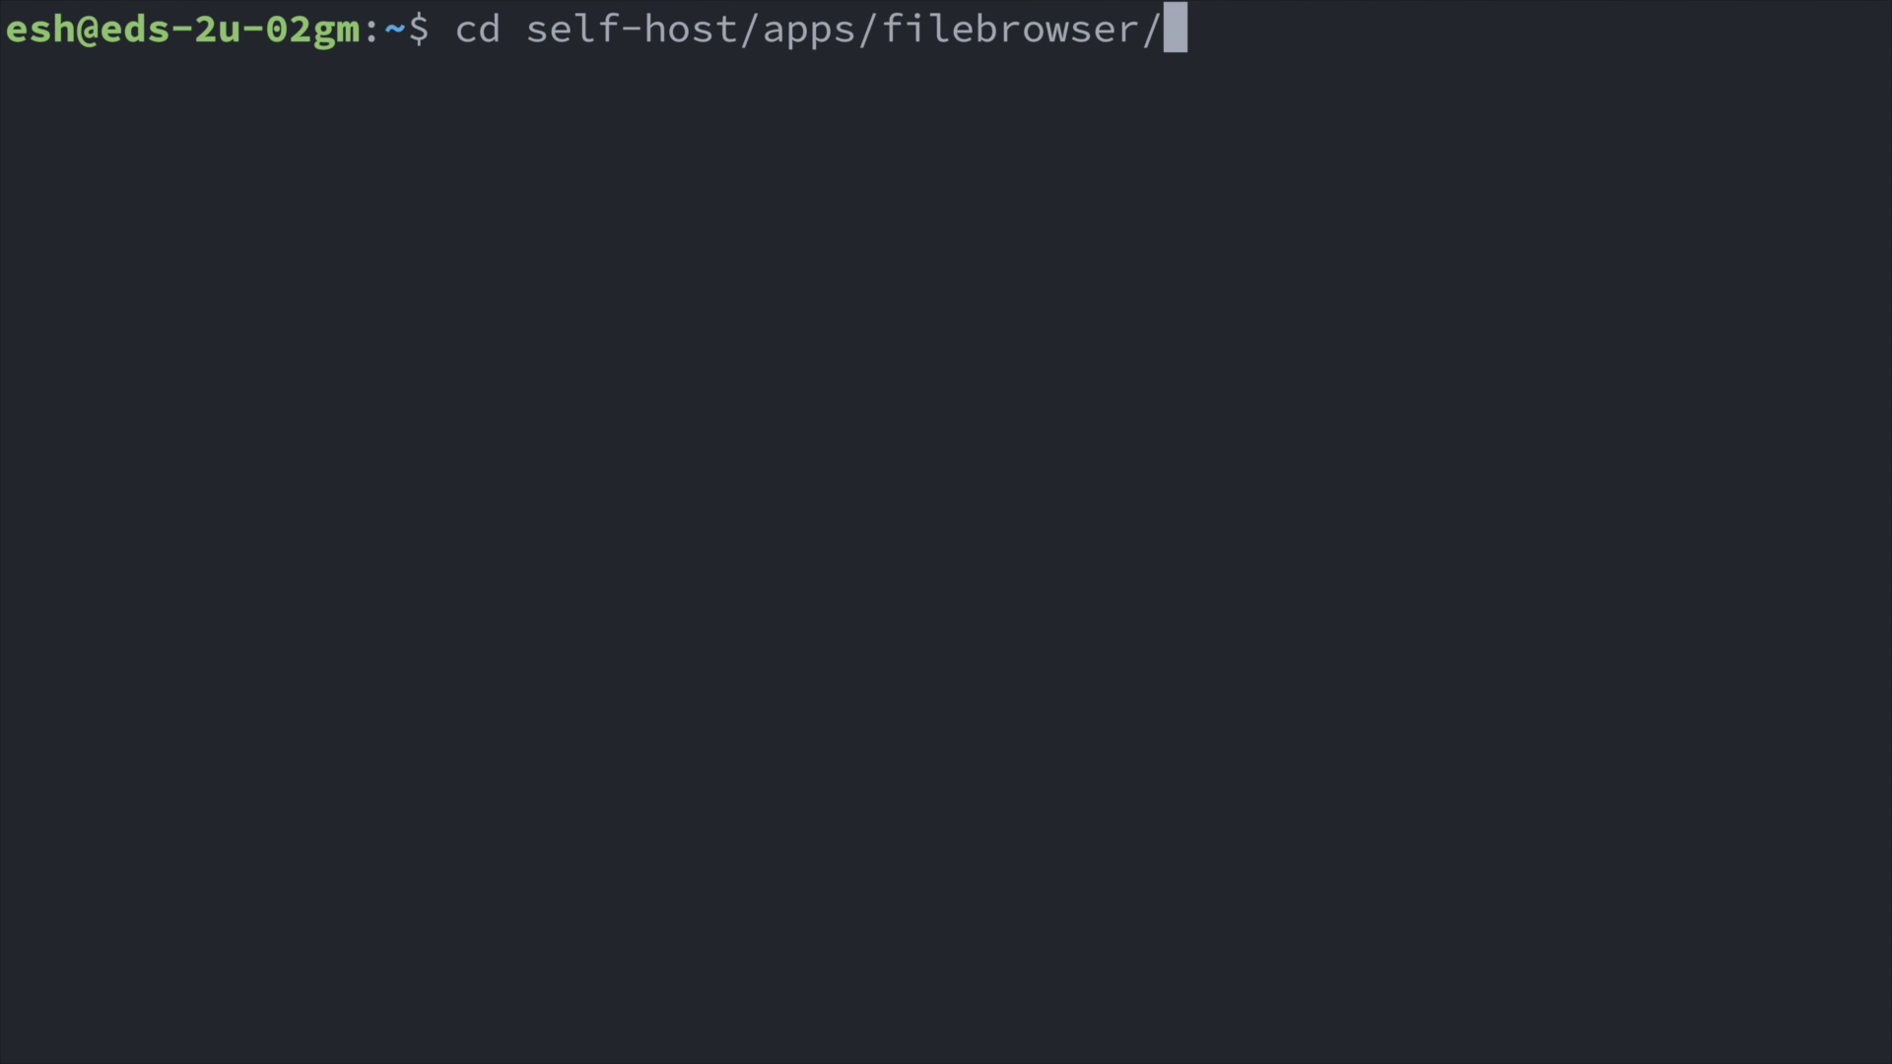
key(Return)
text(ls)
key(Return)
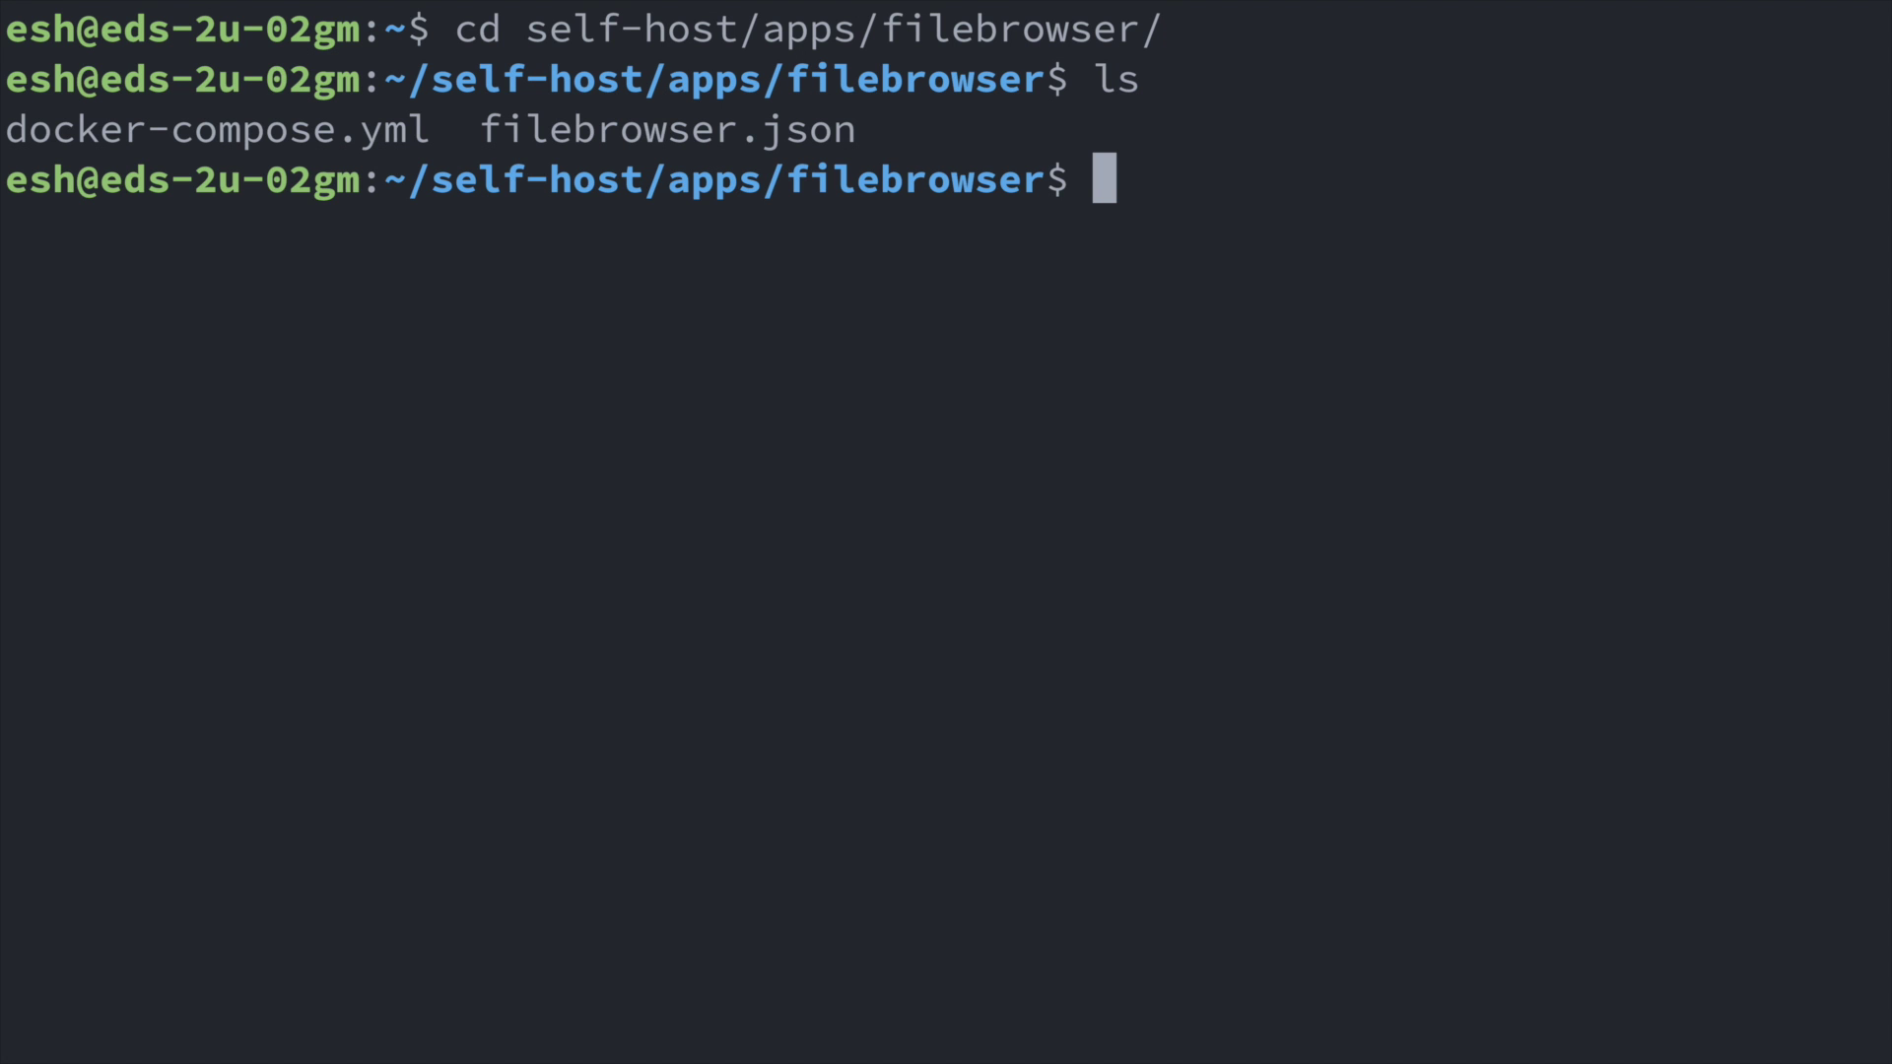
text(docker comp)
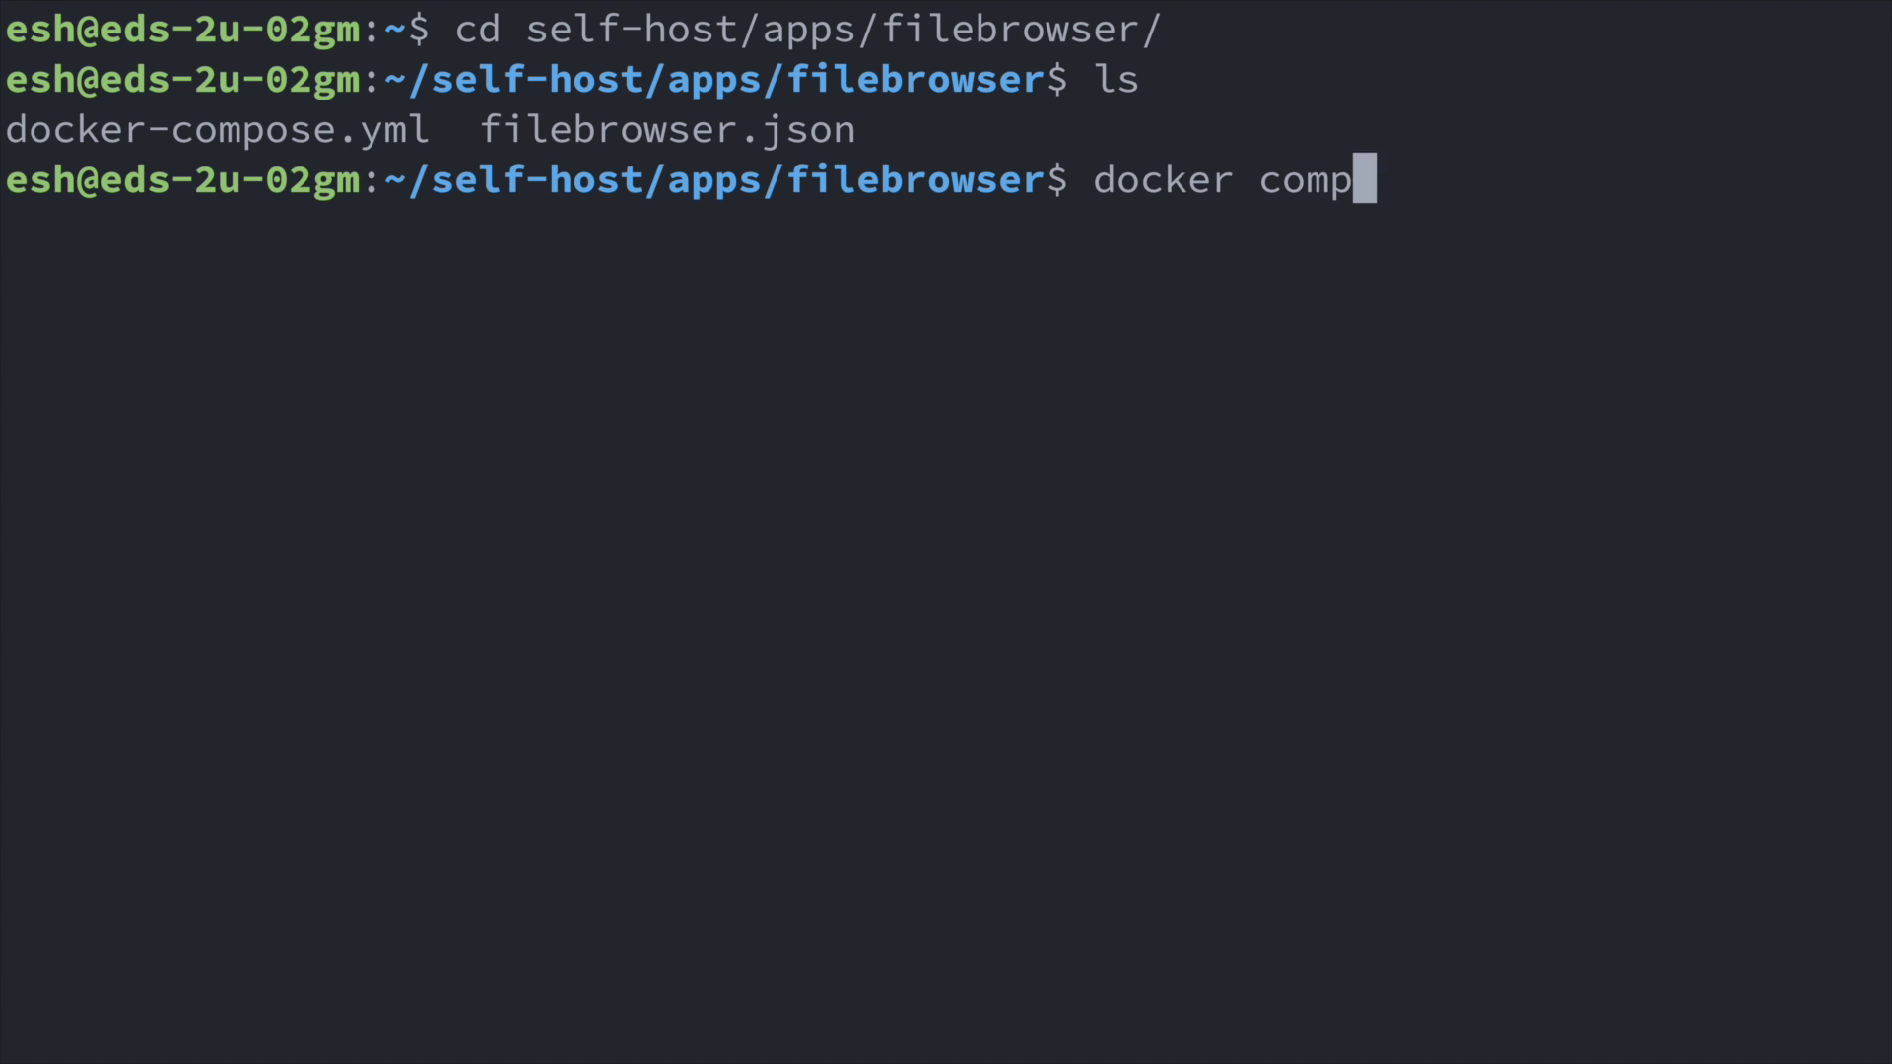
text(ose up -d)
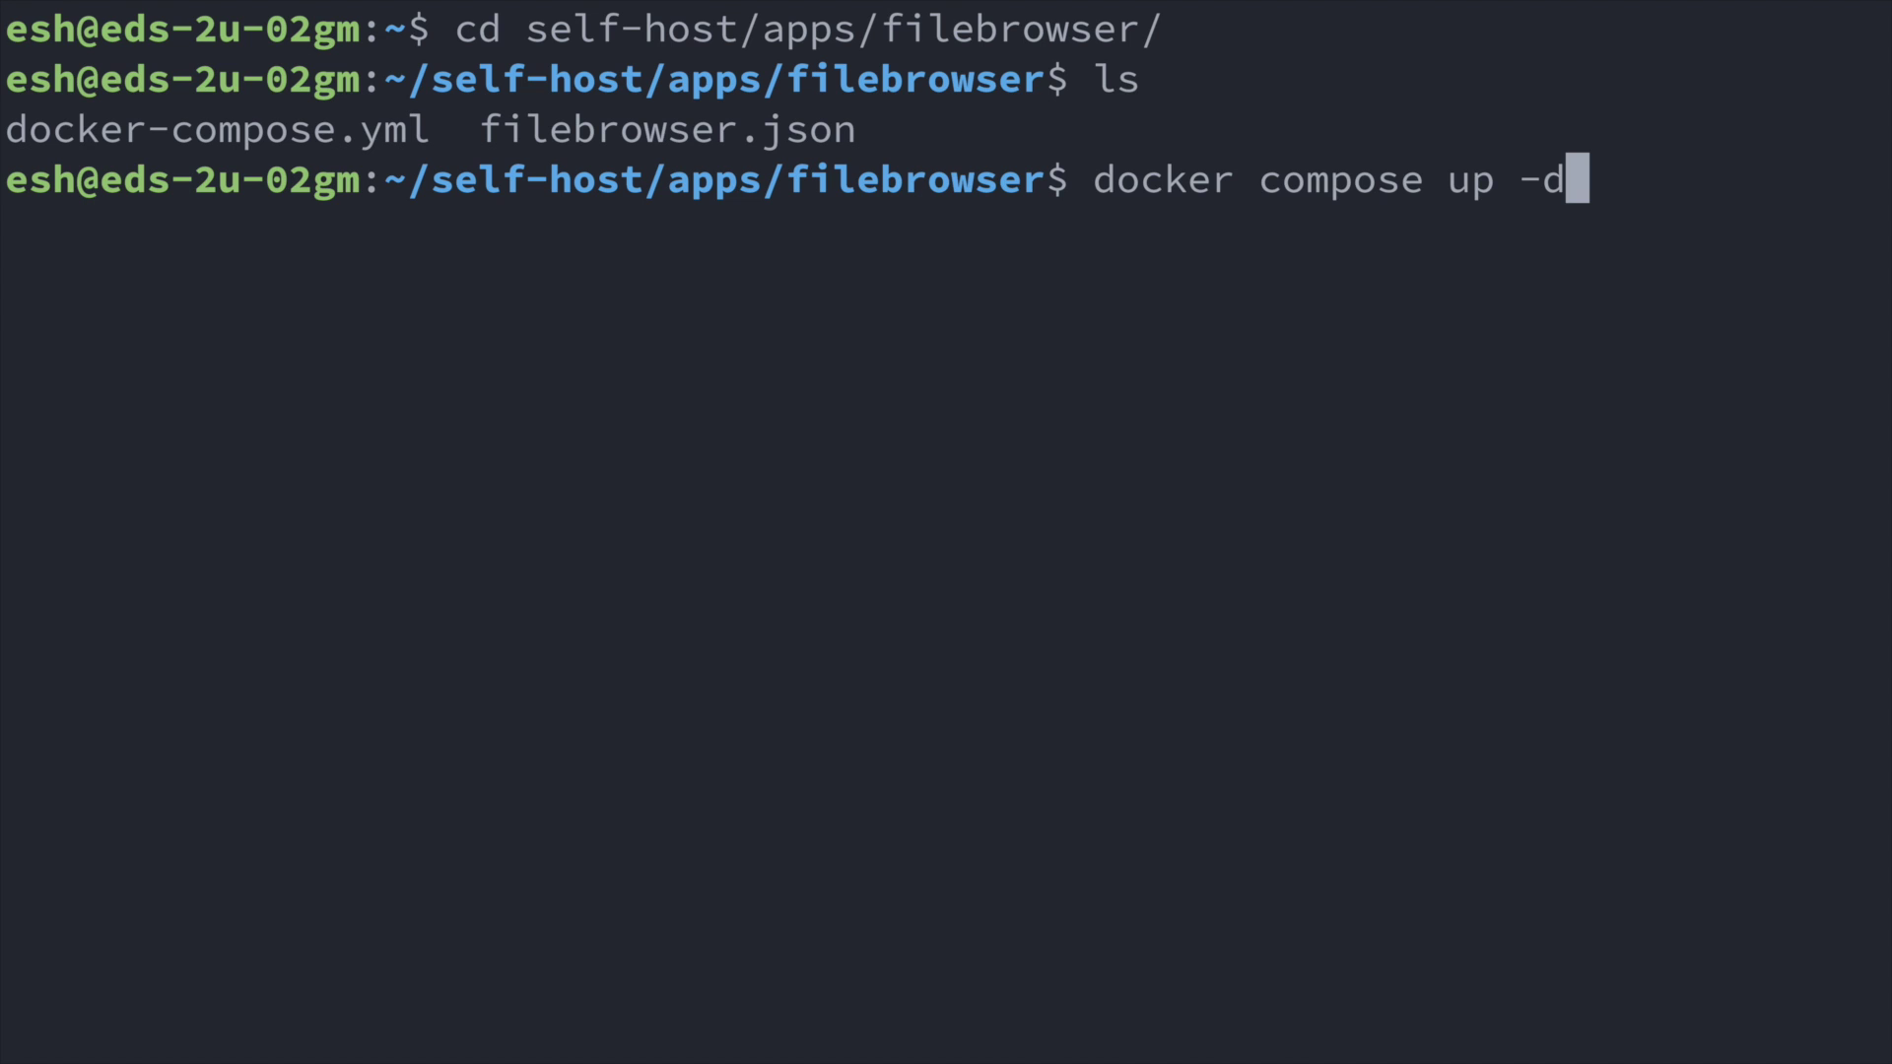
key(Return)
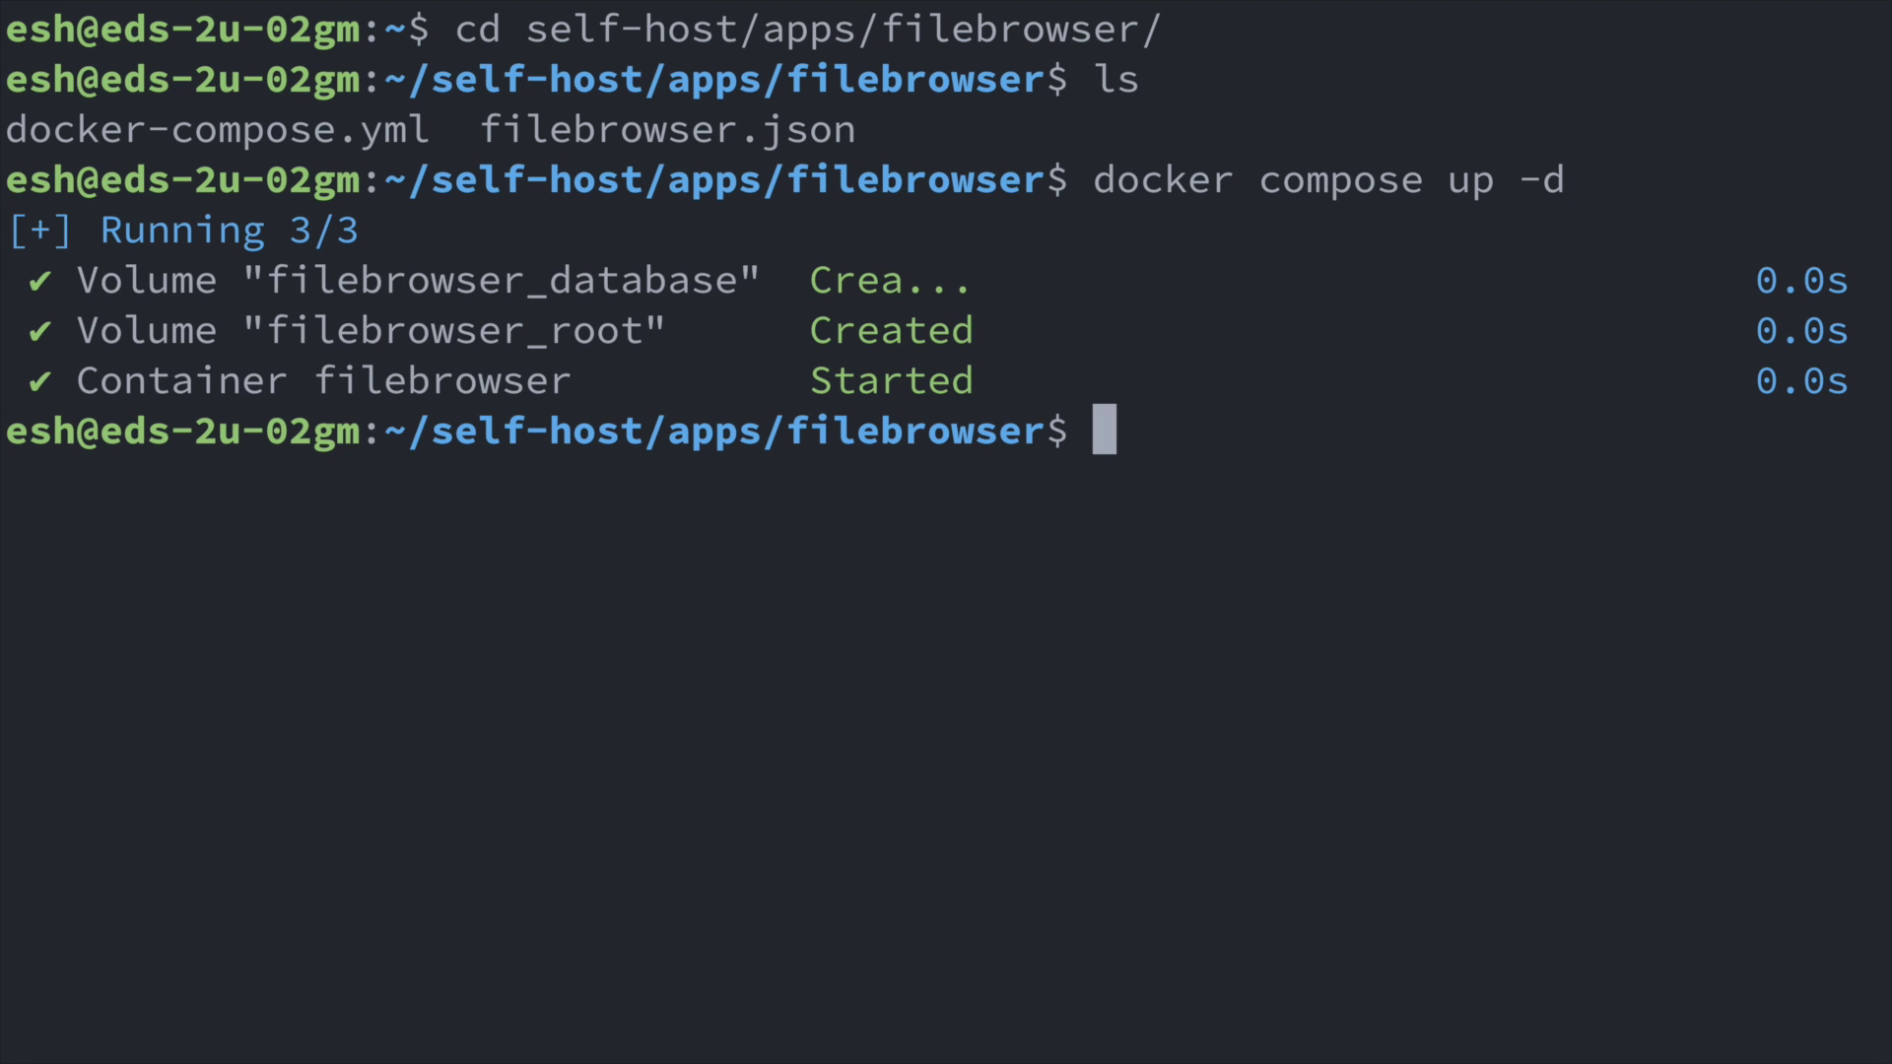
In ../caddy, run docker compose up -d and then docker compose restart.
text(cd ../)
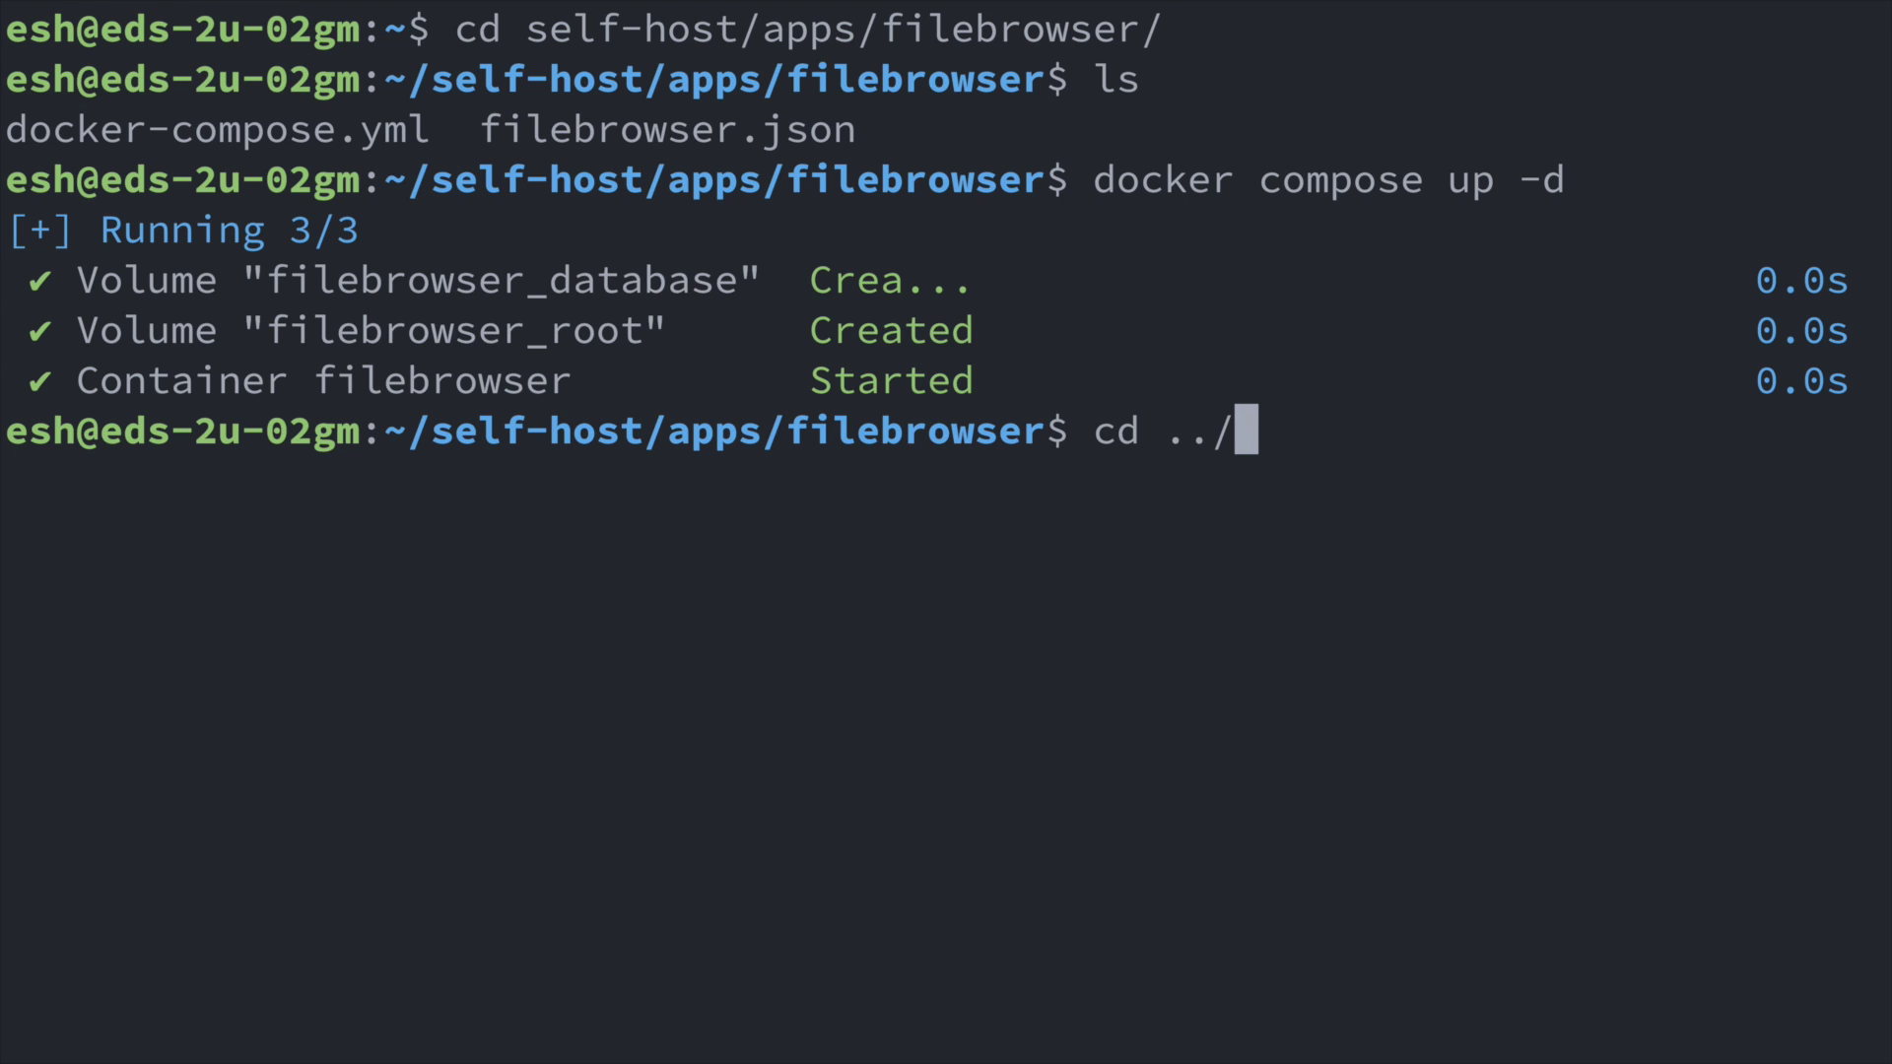
text(caddy/)
key(Return)
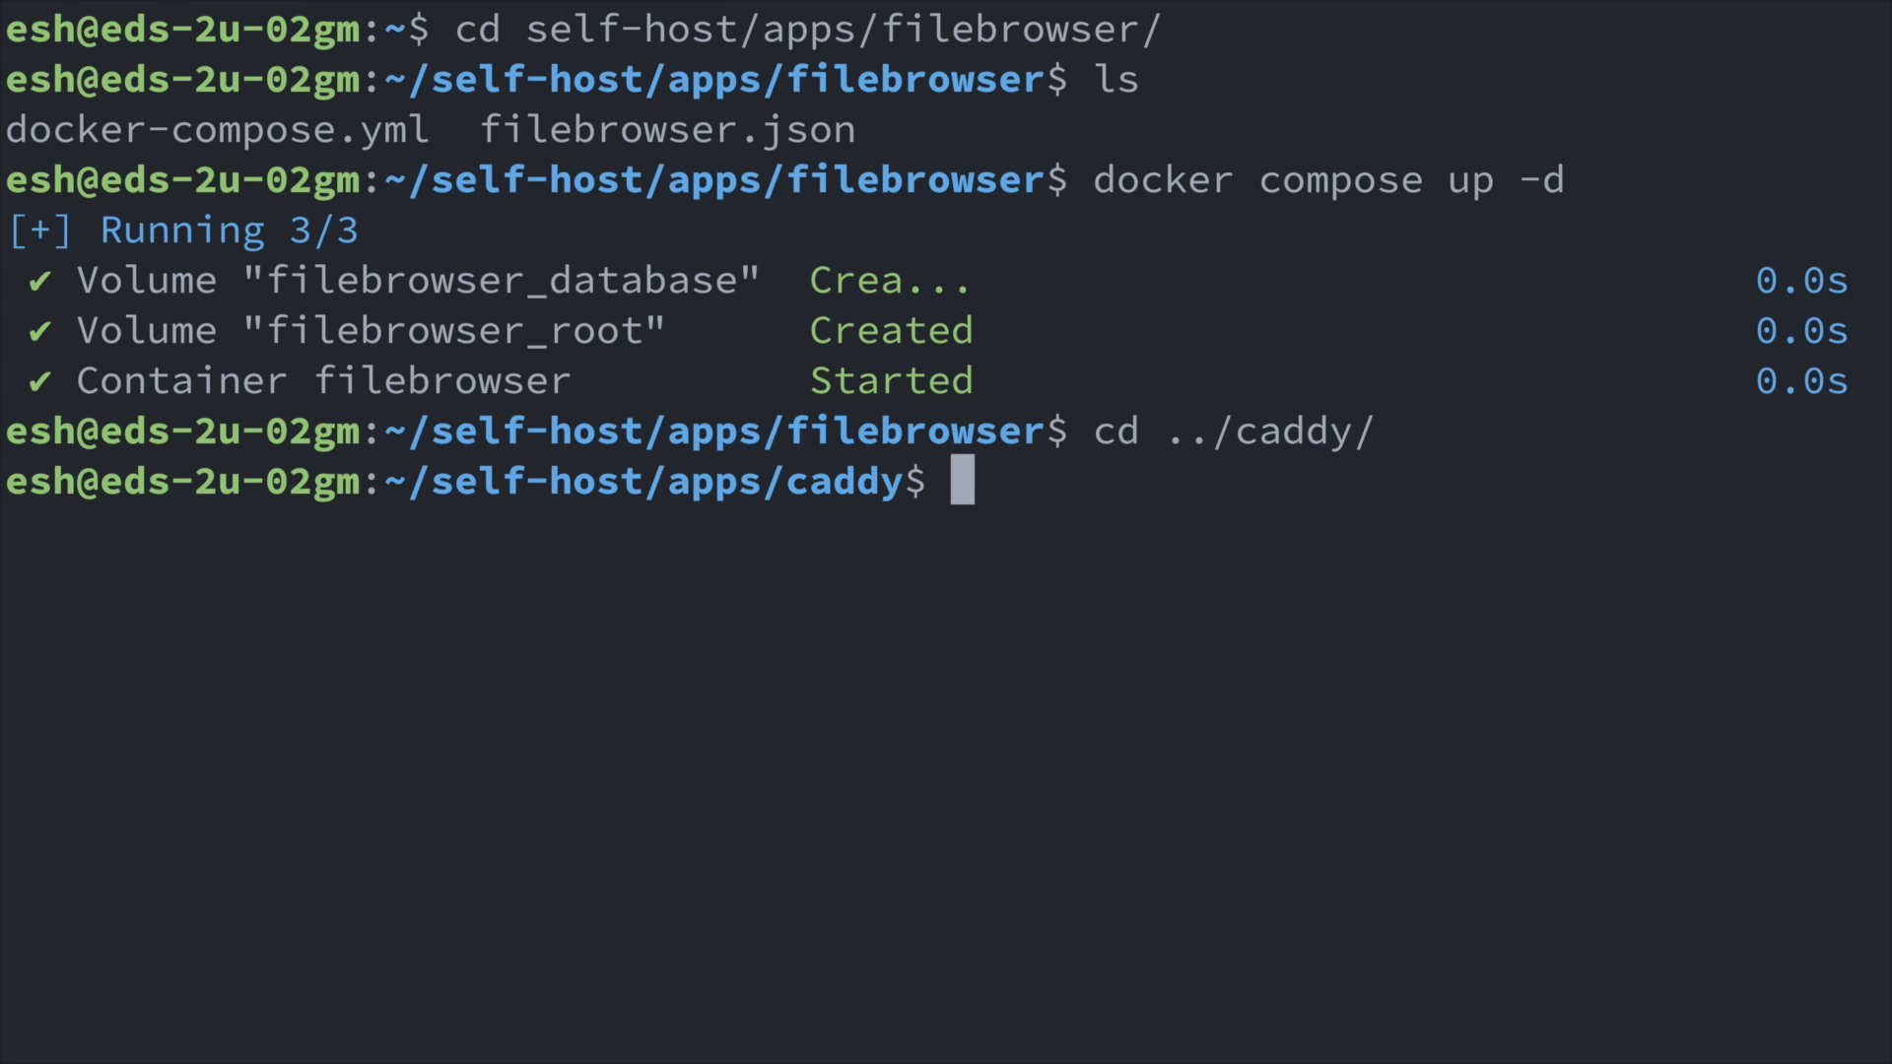
key(ctrl+l)
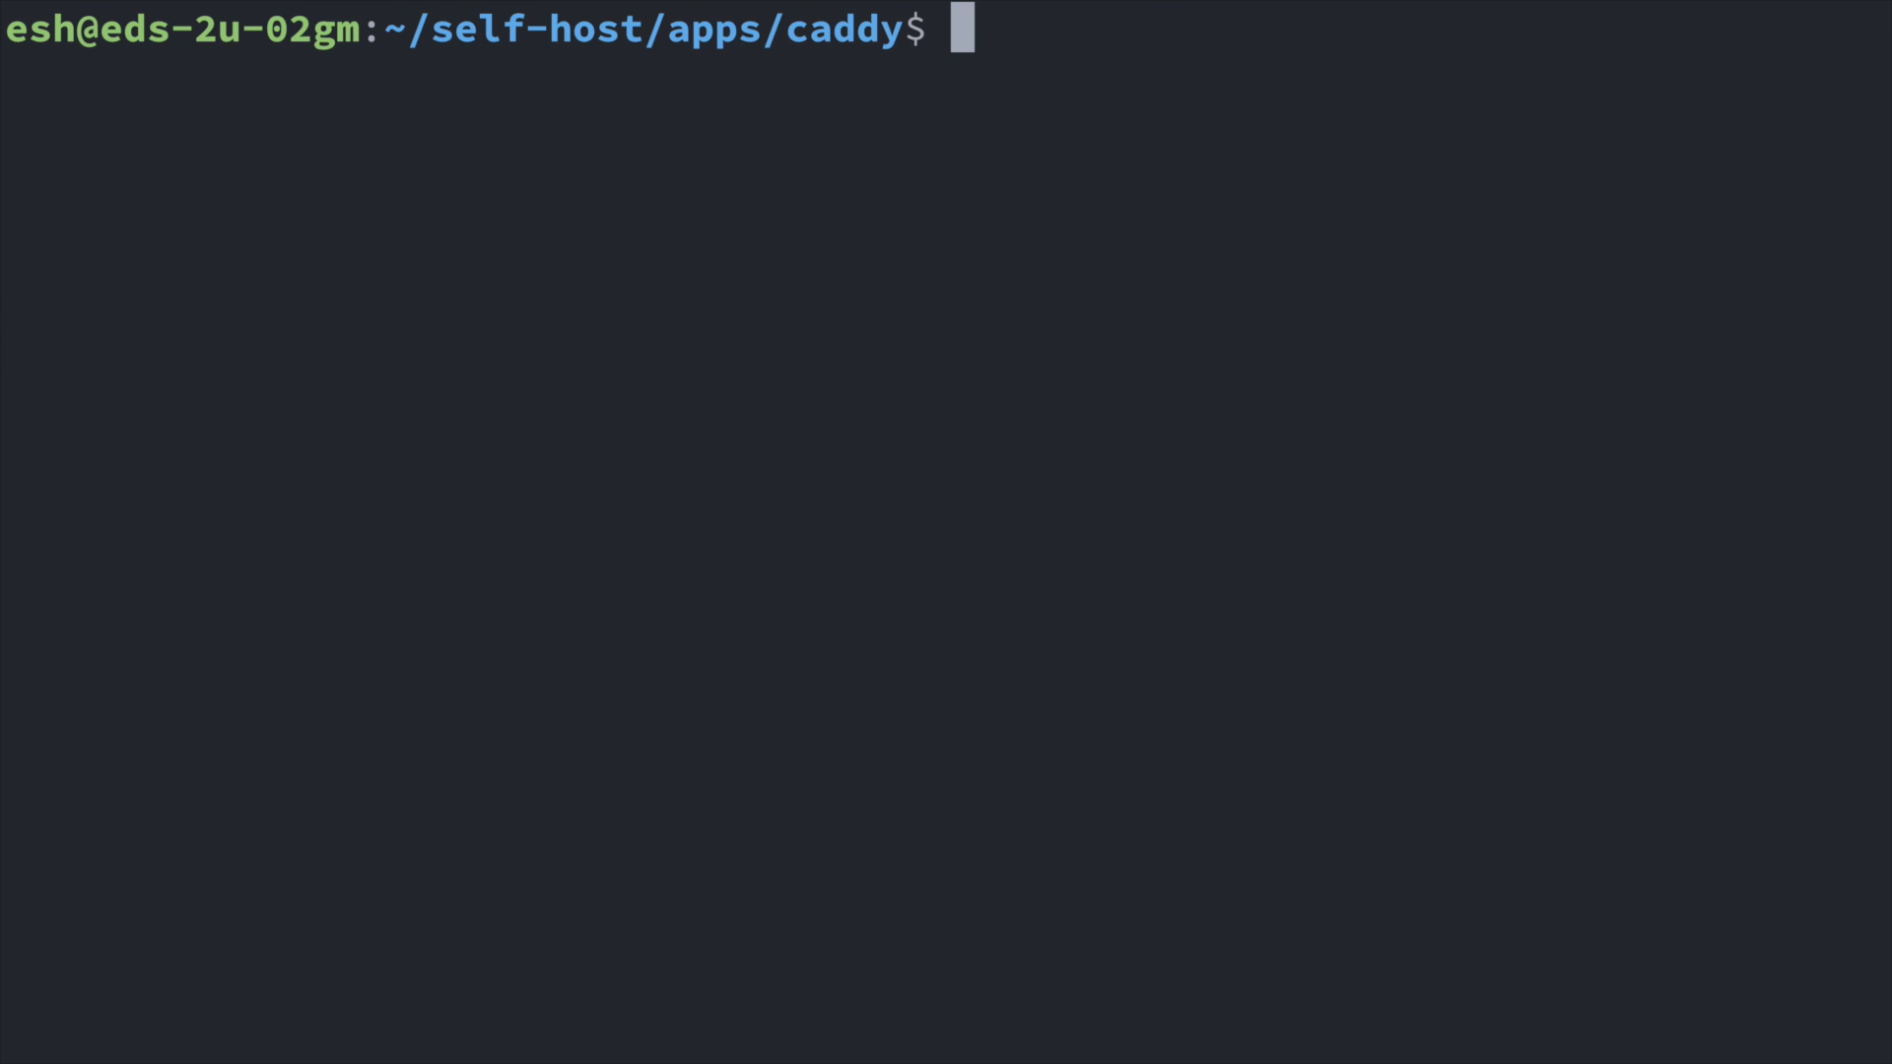
text(docker compose up -d)
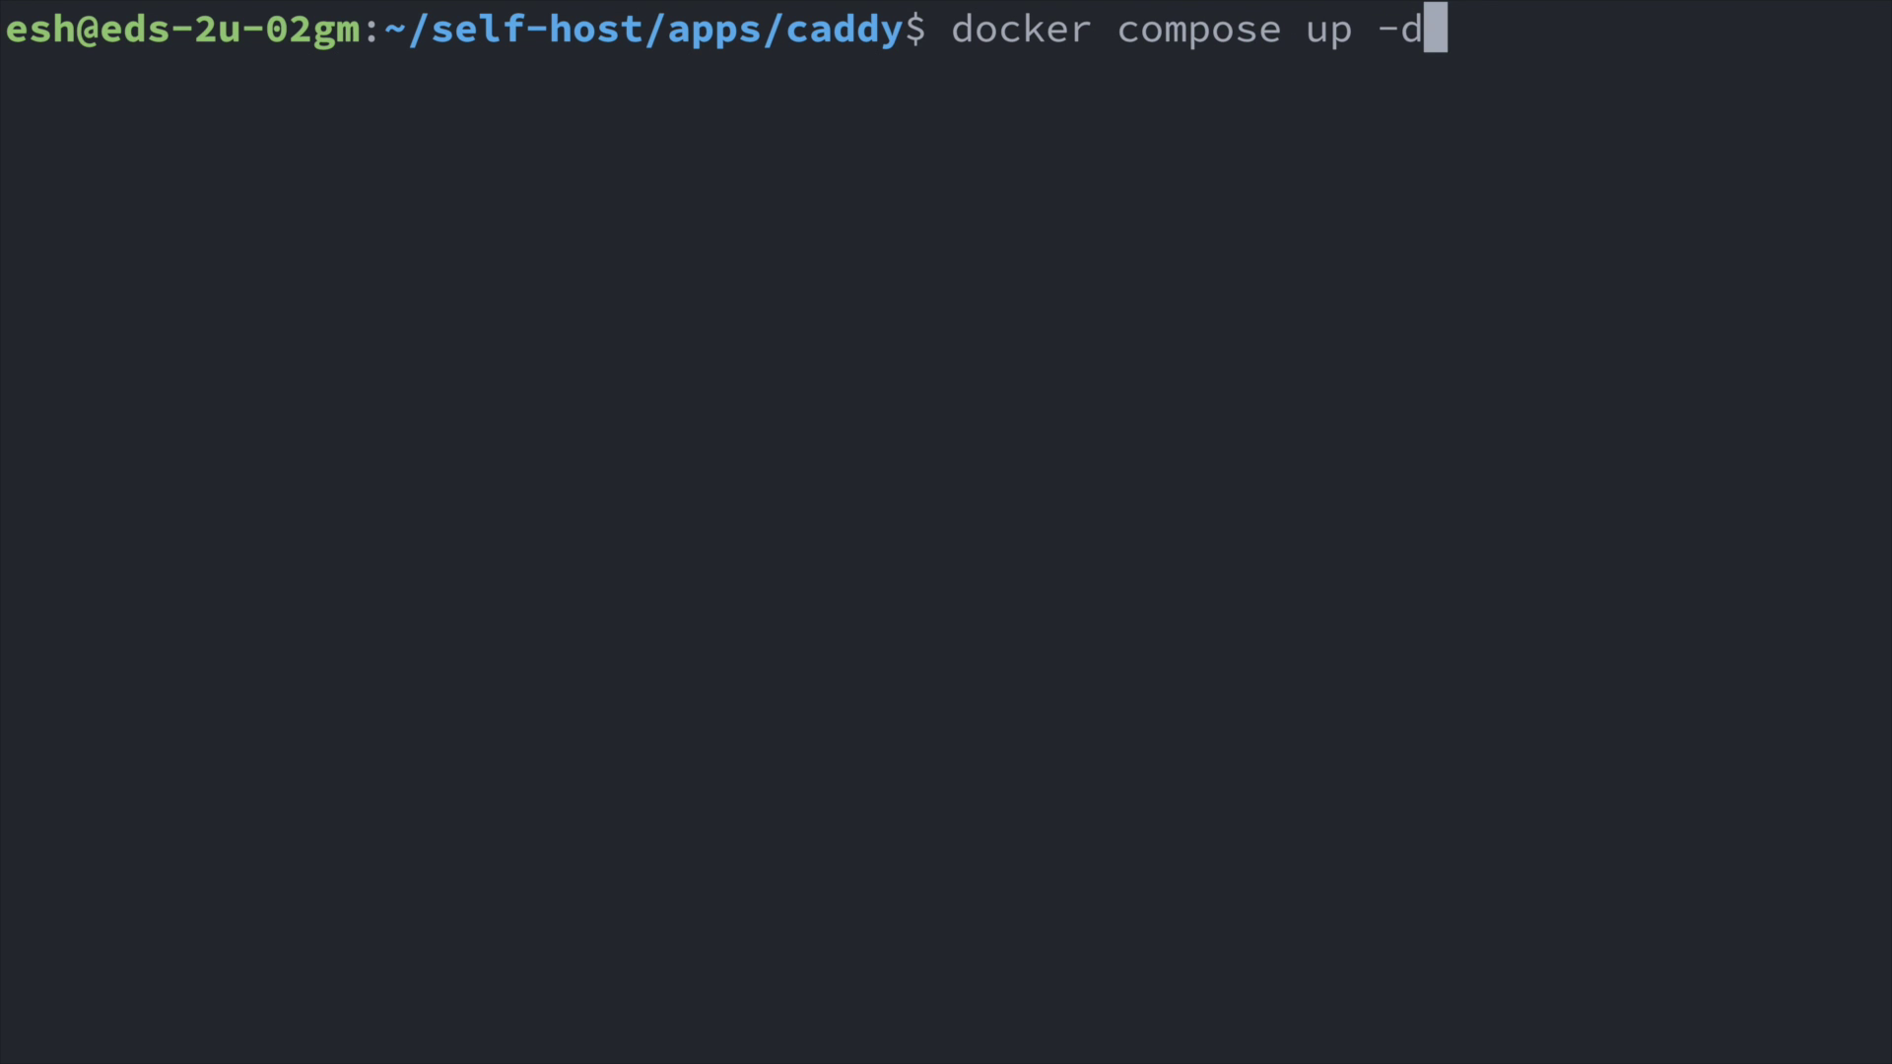
key(Return)
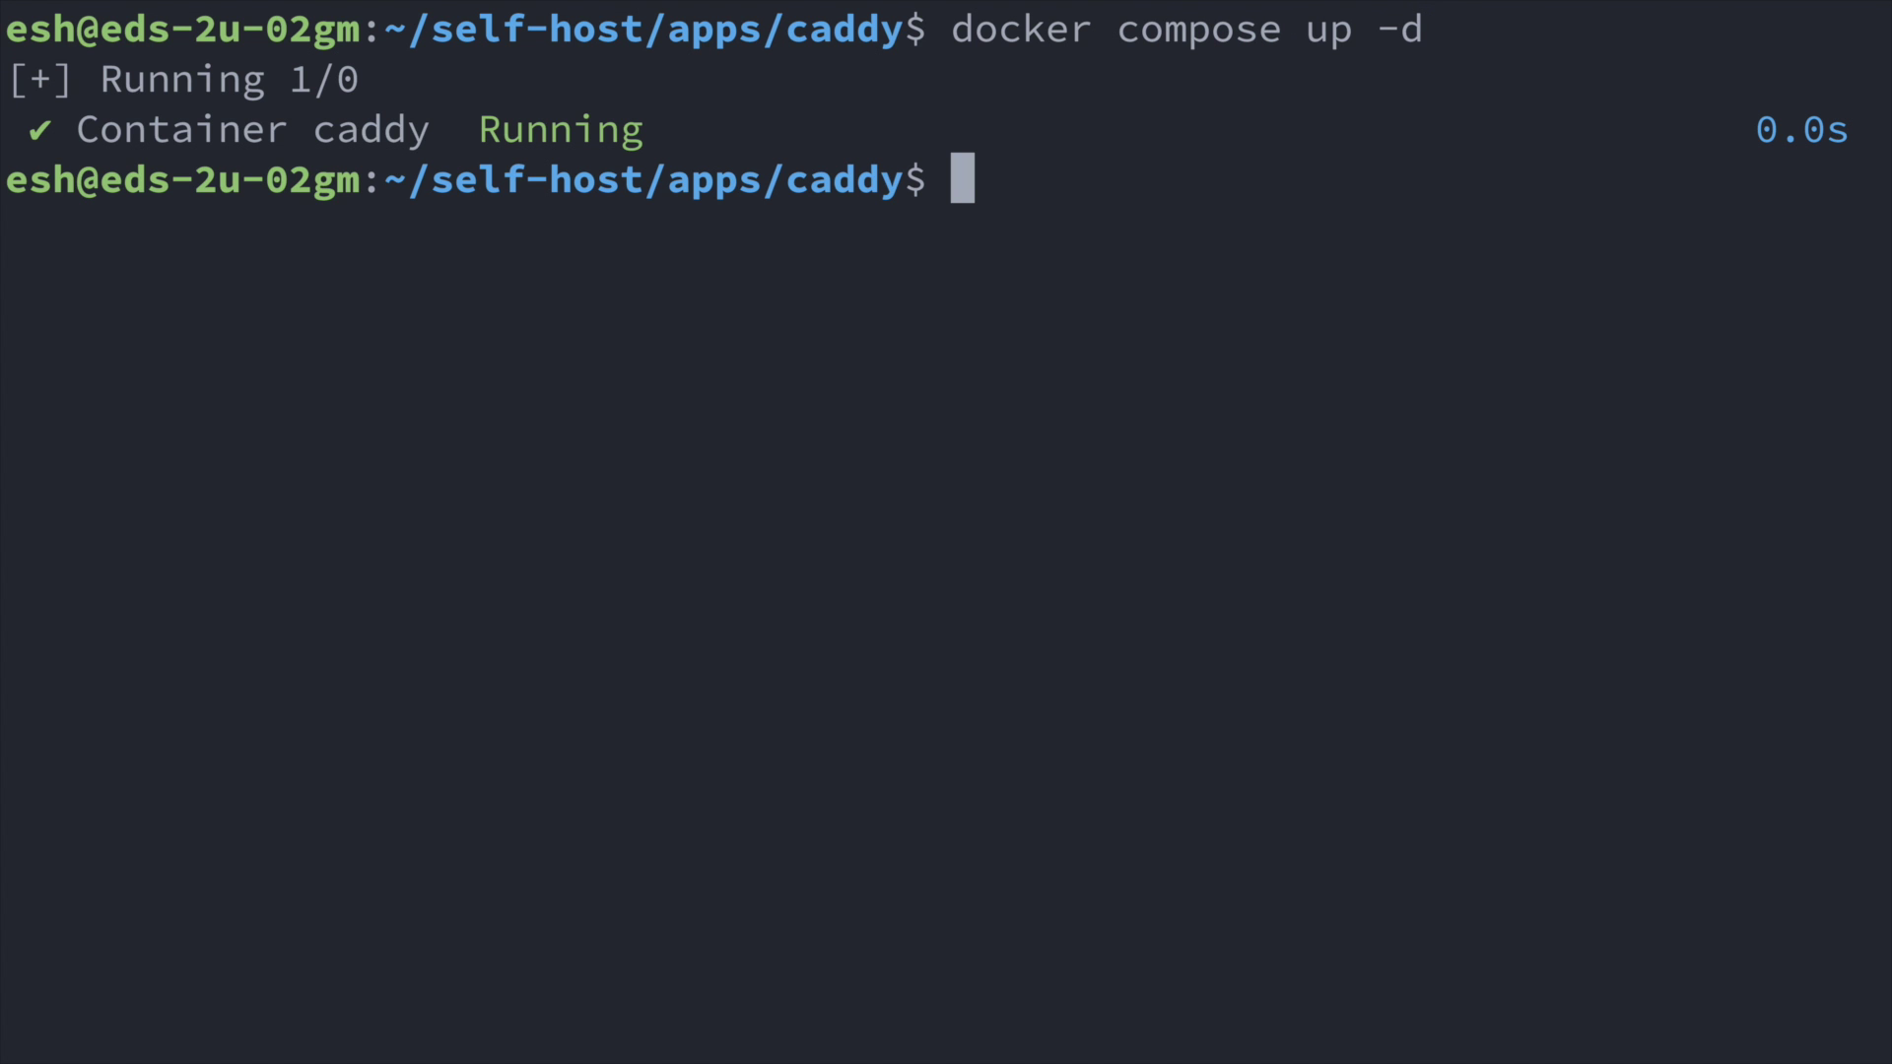
key(ctrl+l)
text(docker )
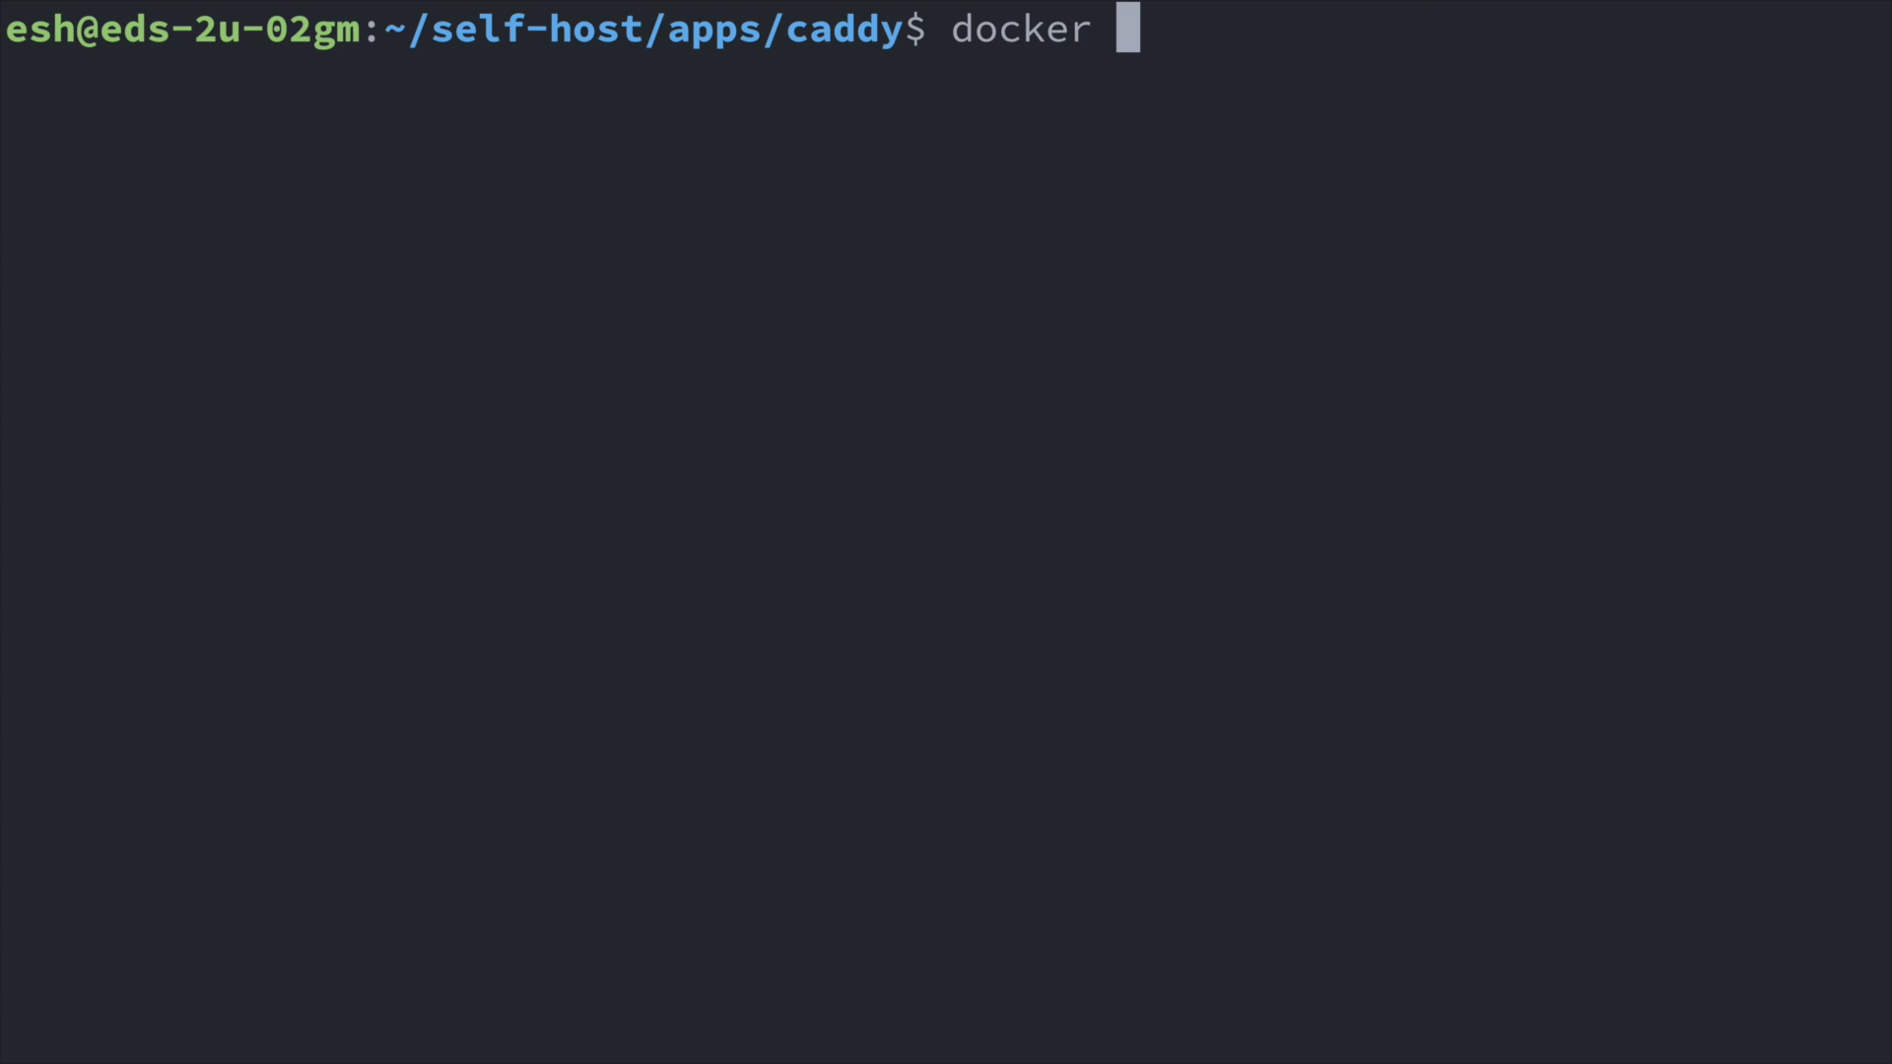
text(compose restart)
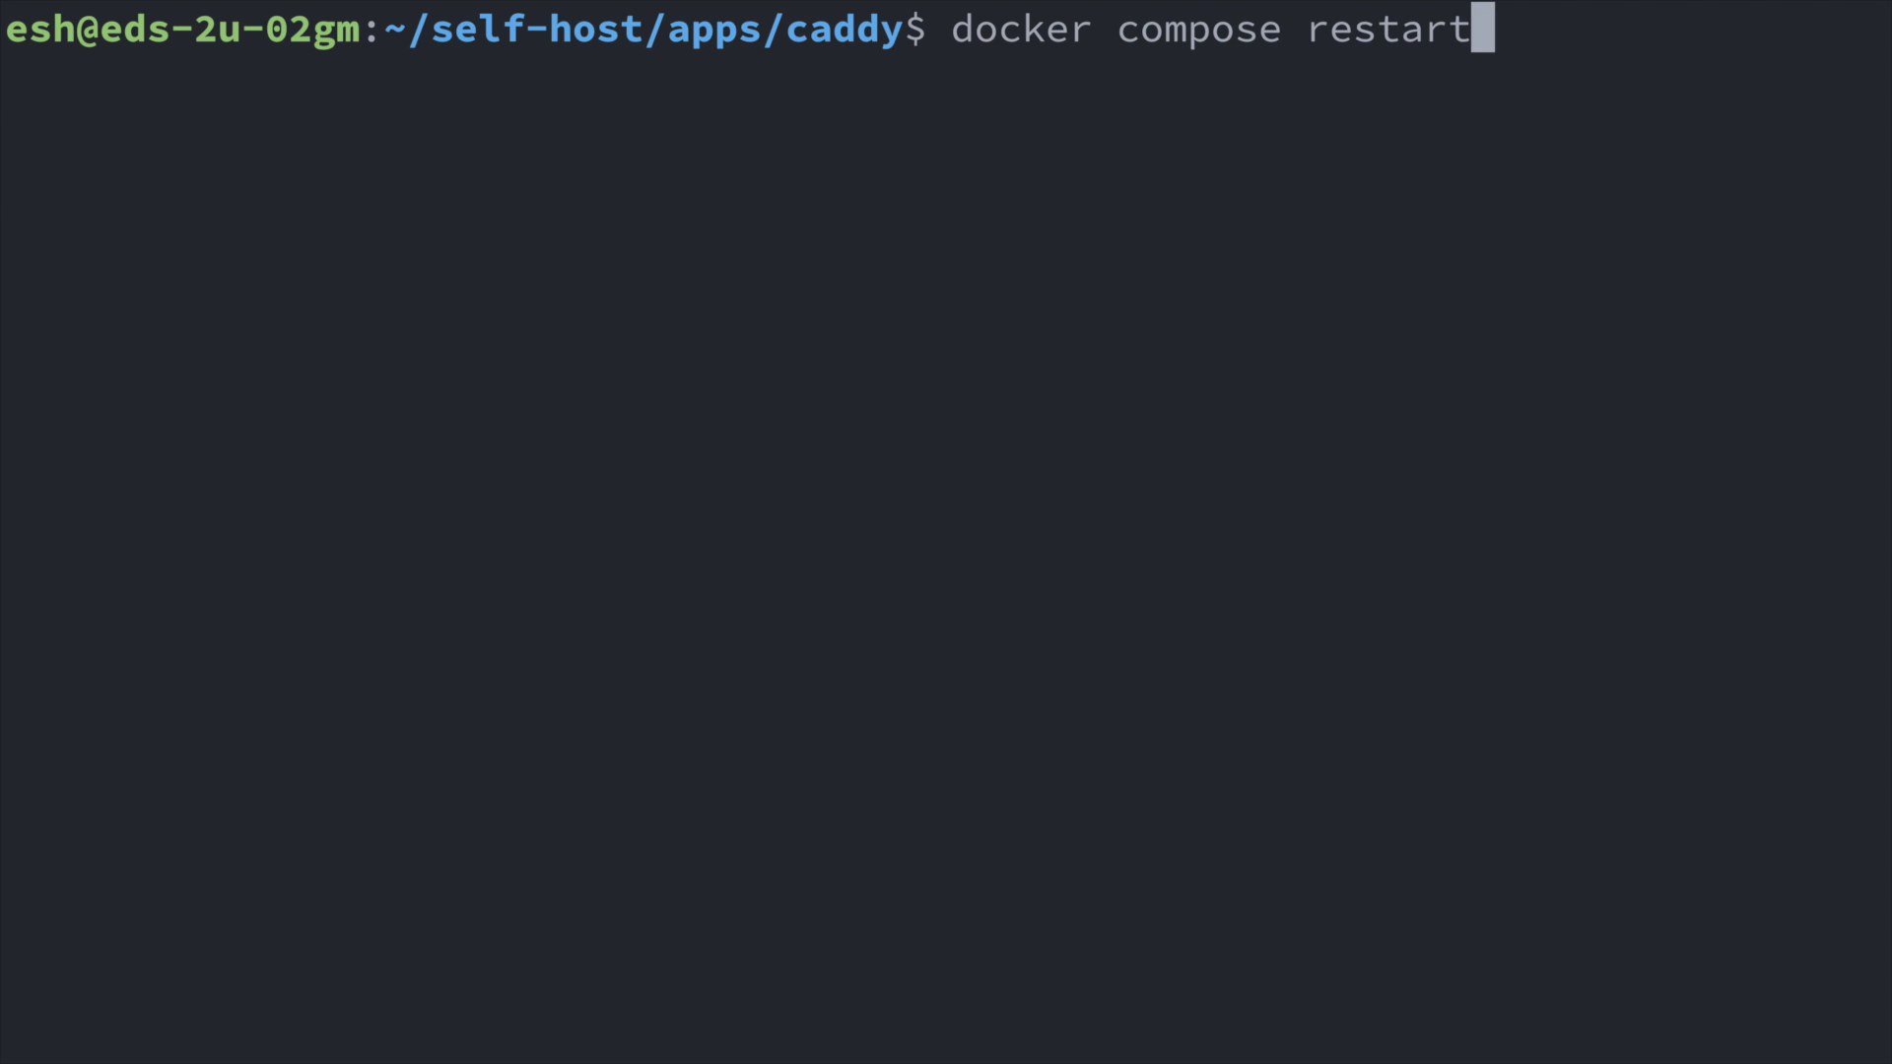
key(Return)
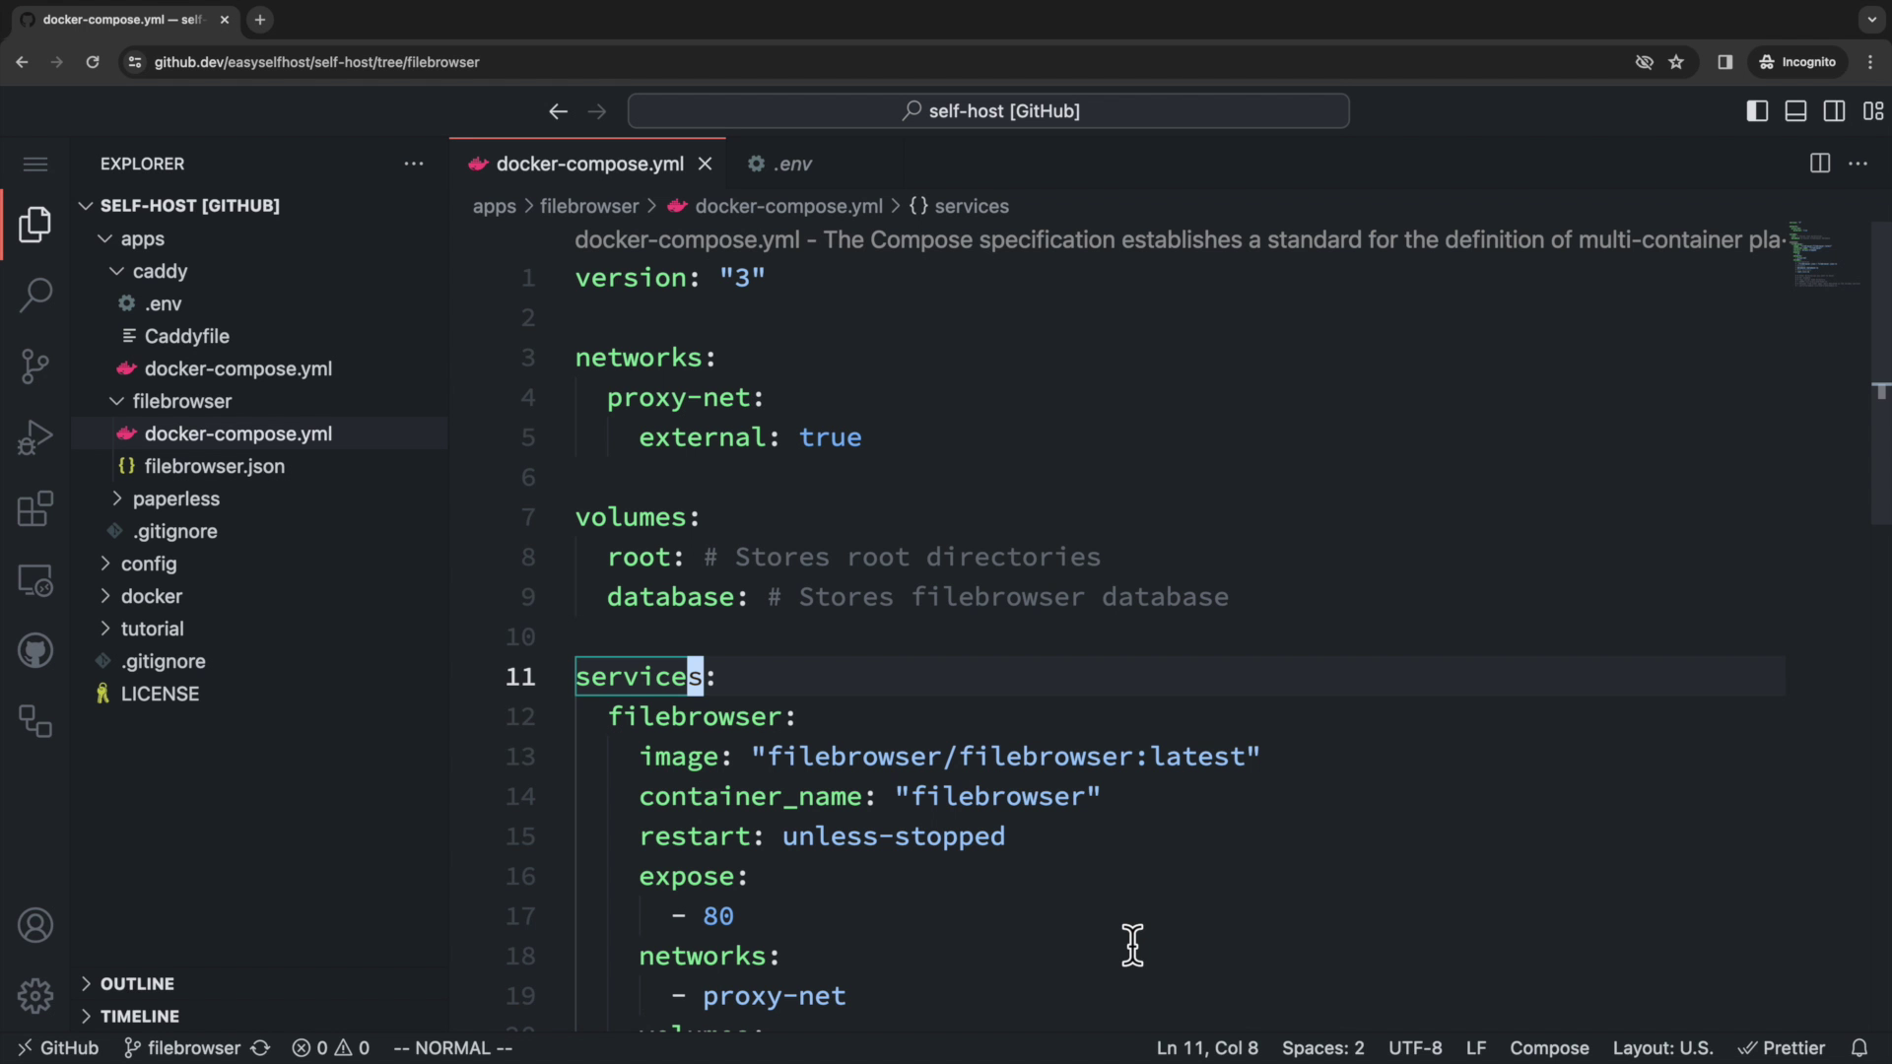
Load files.home.easyselfhost.com in an incognito tab and log in as admin with its password.
key(super+t)
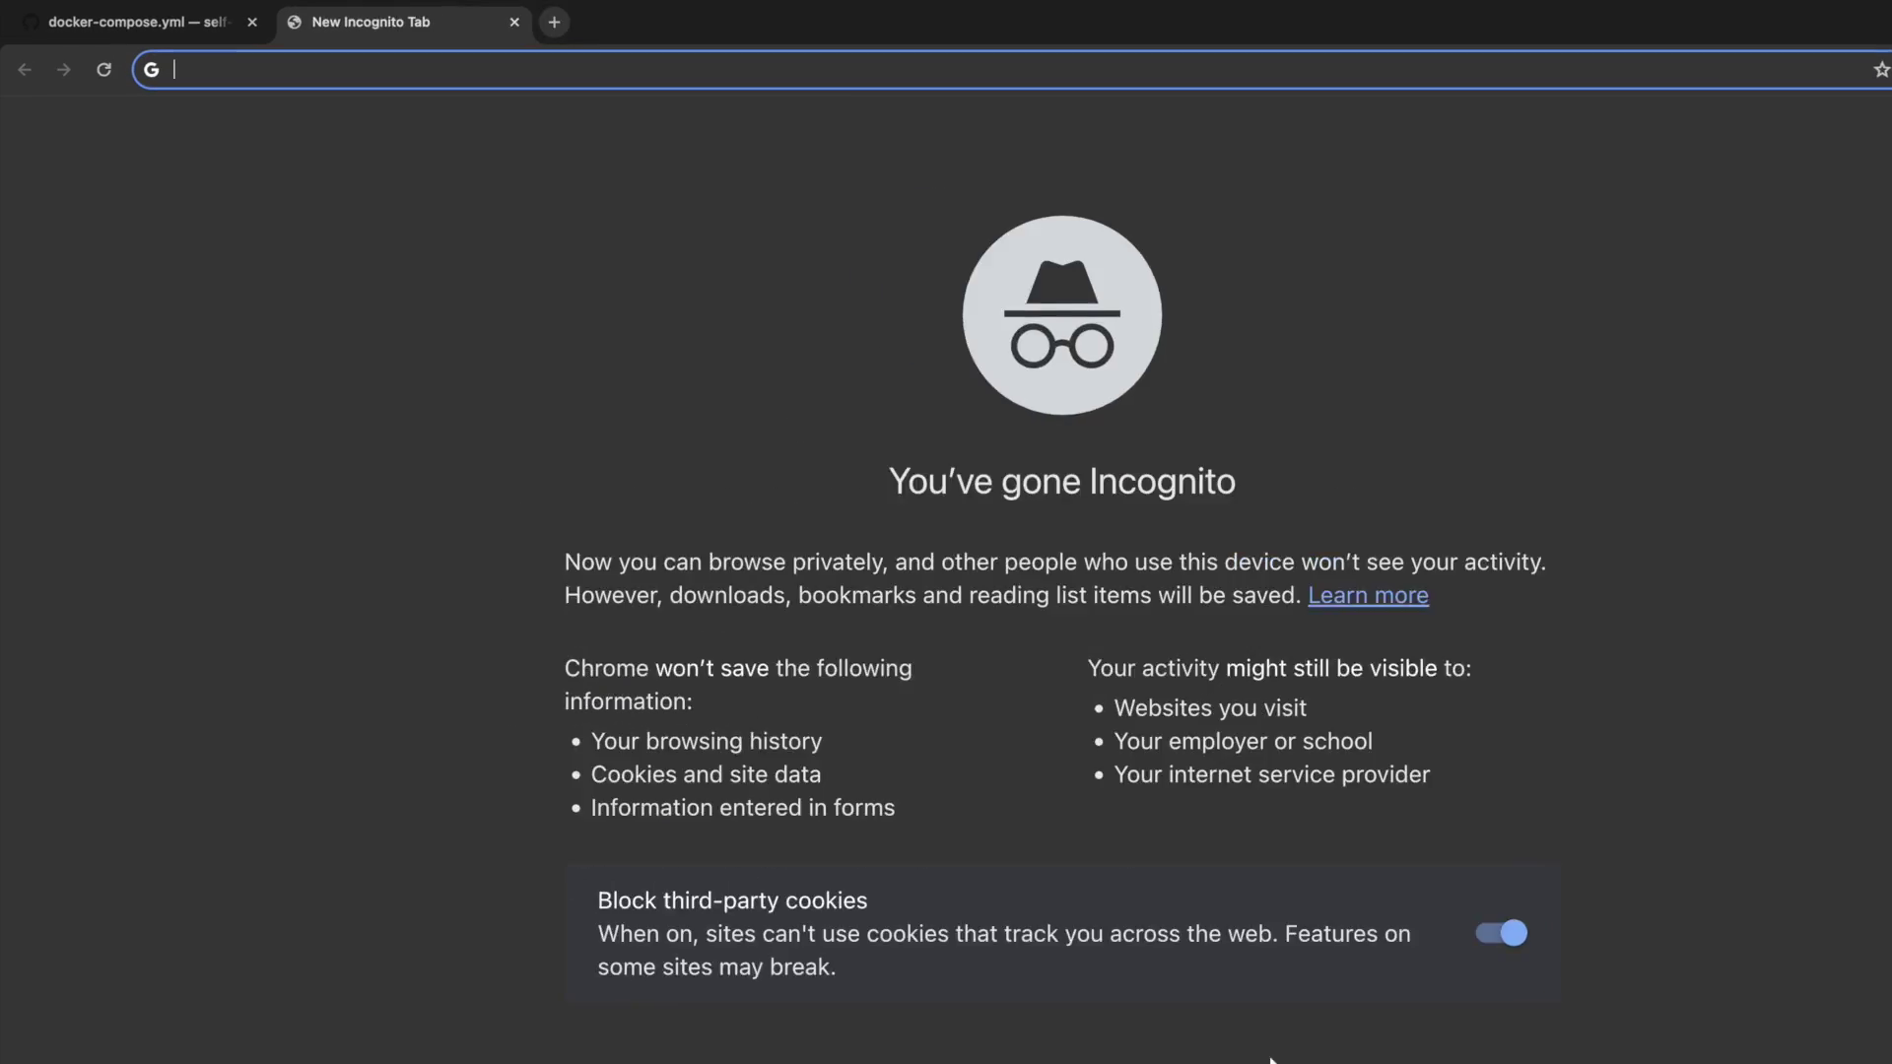
text(files.home)
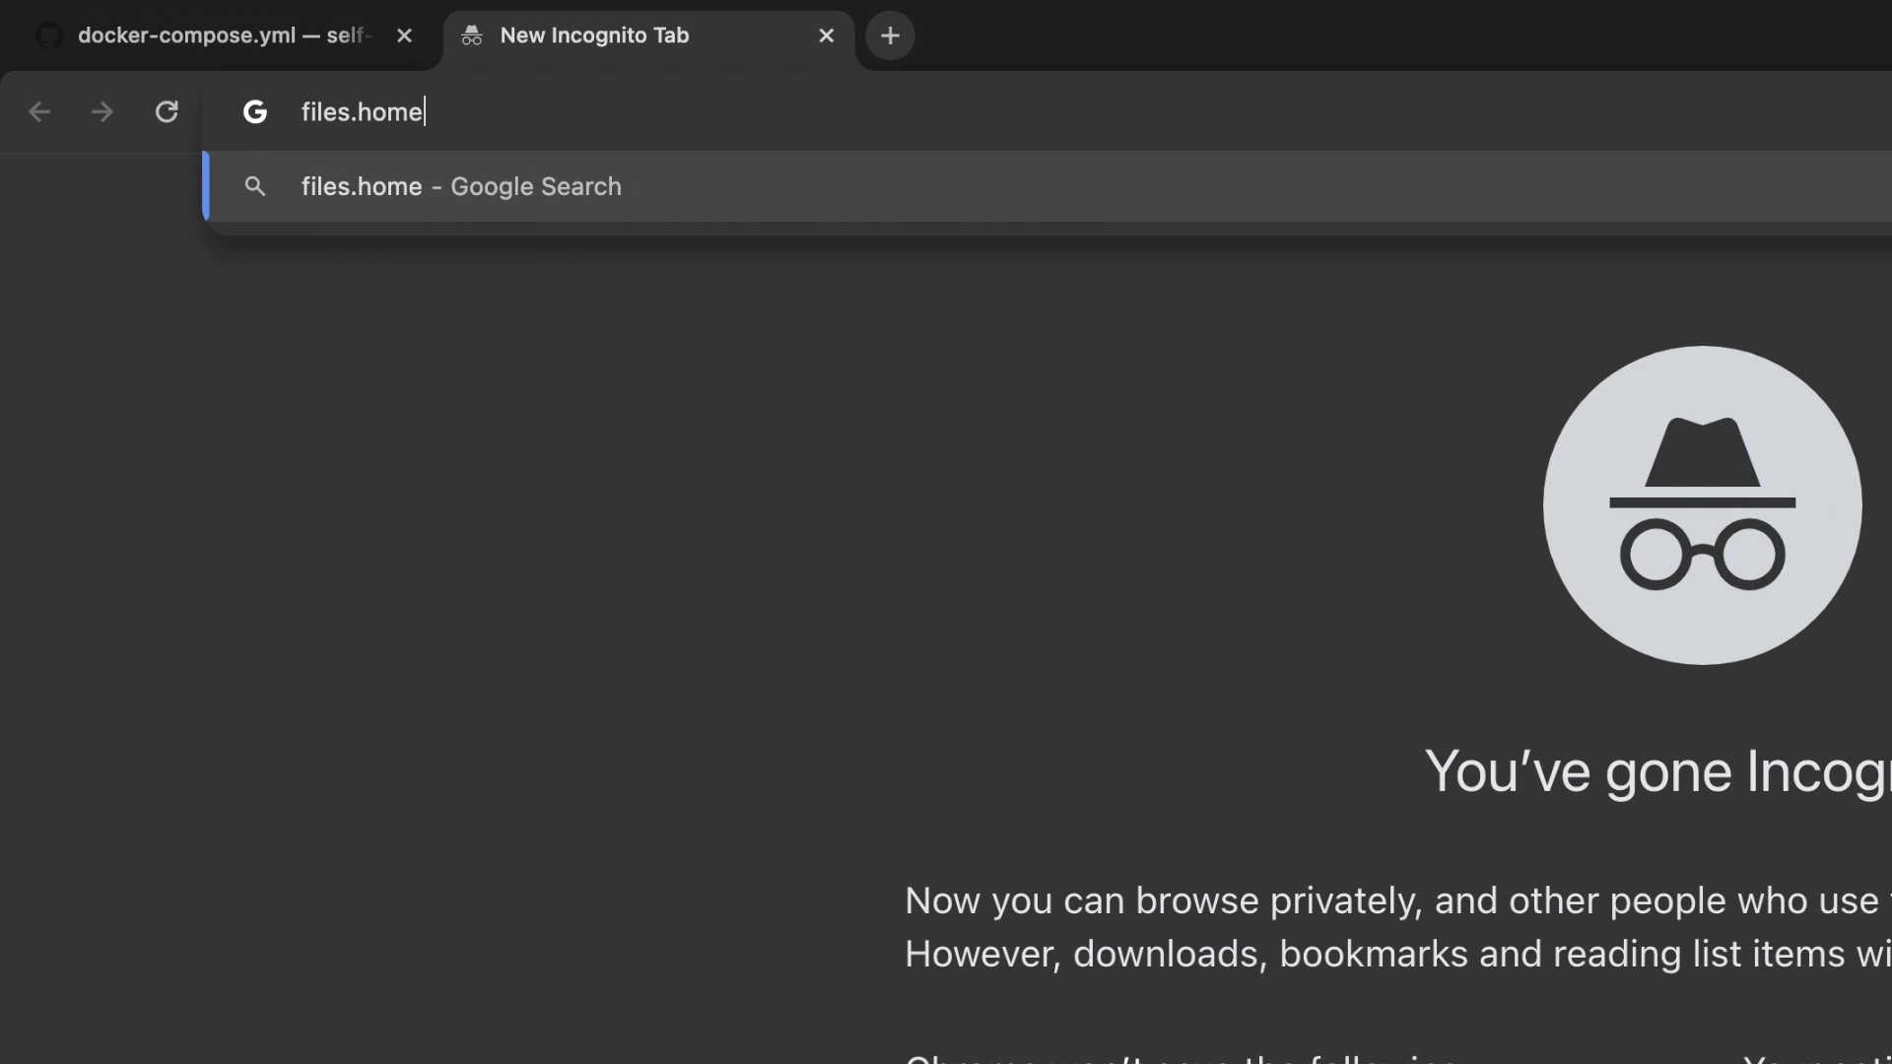
text(.easyselfhost.com)
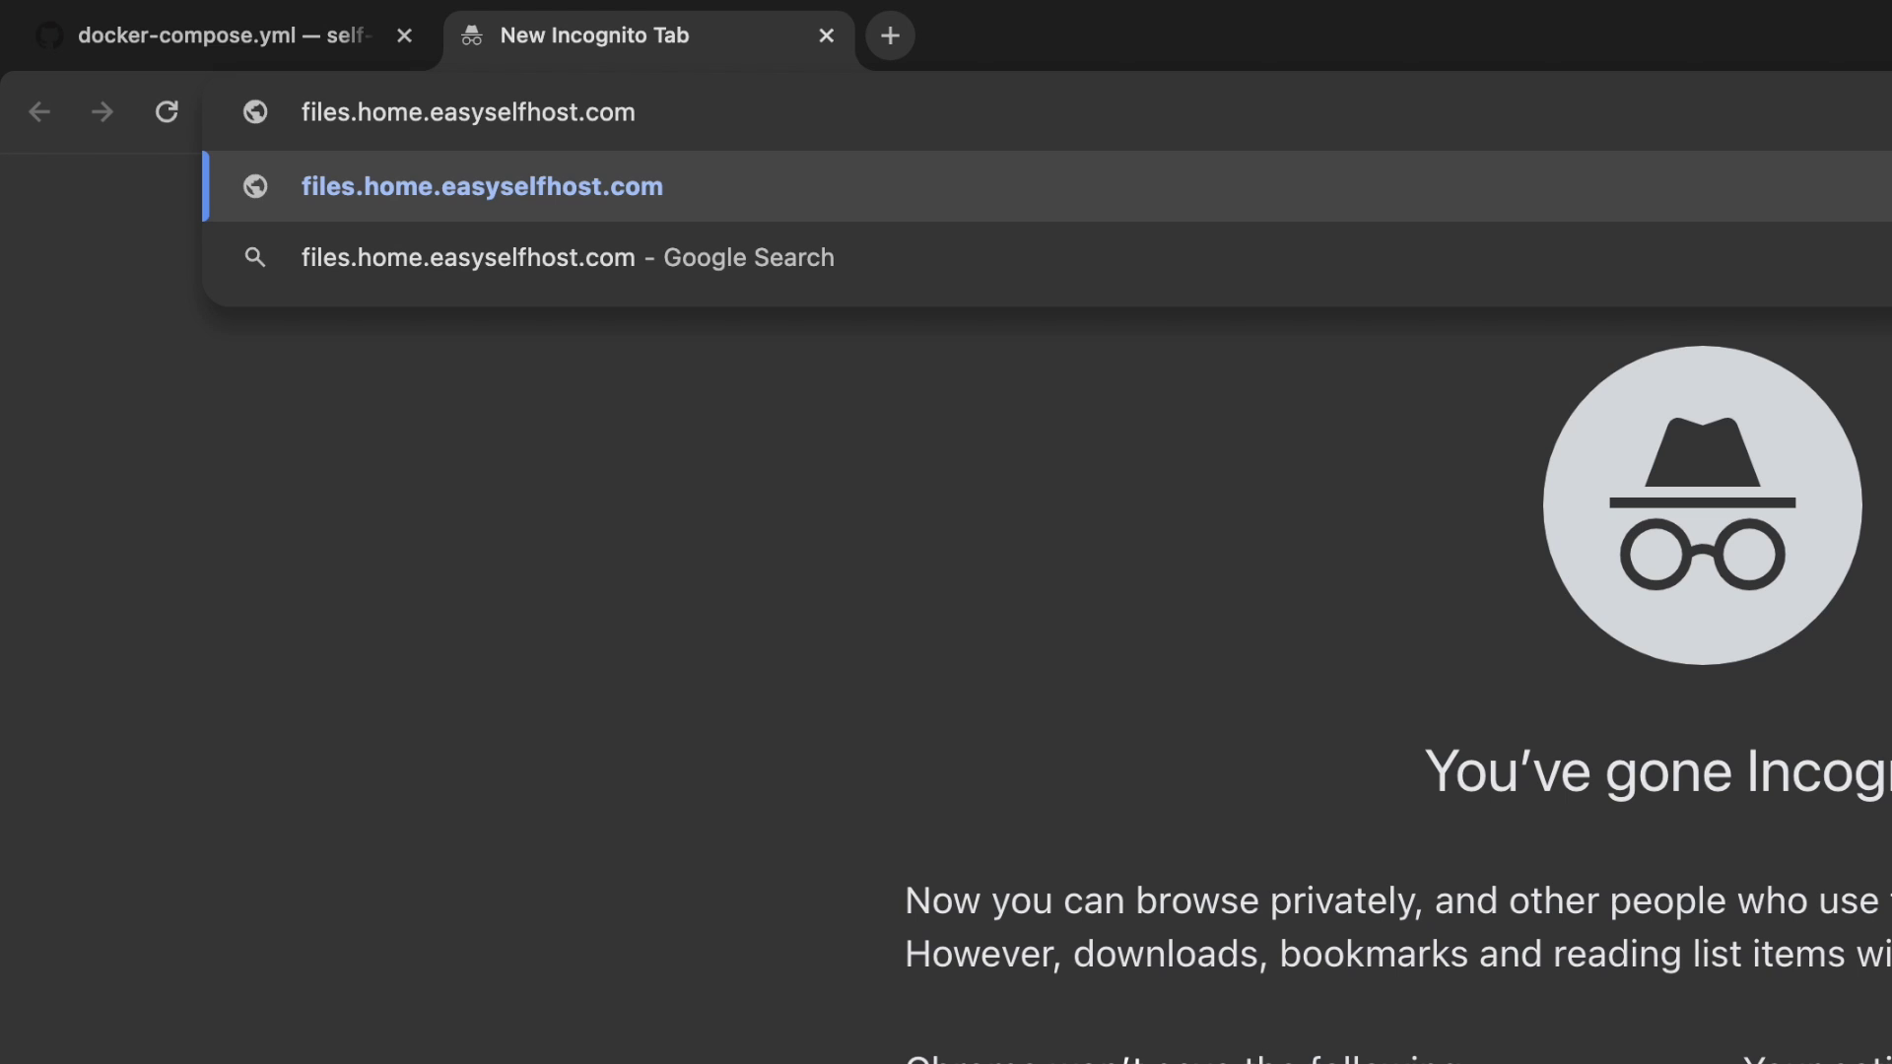
key(Return)
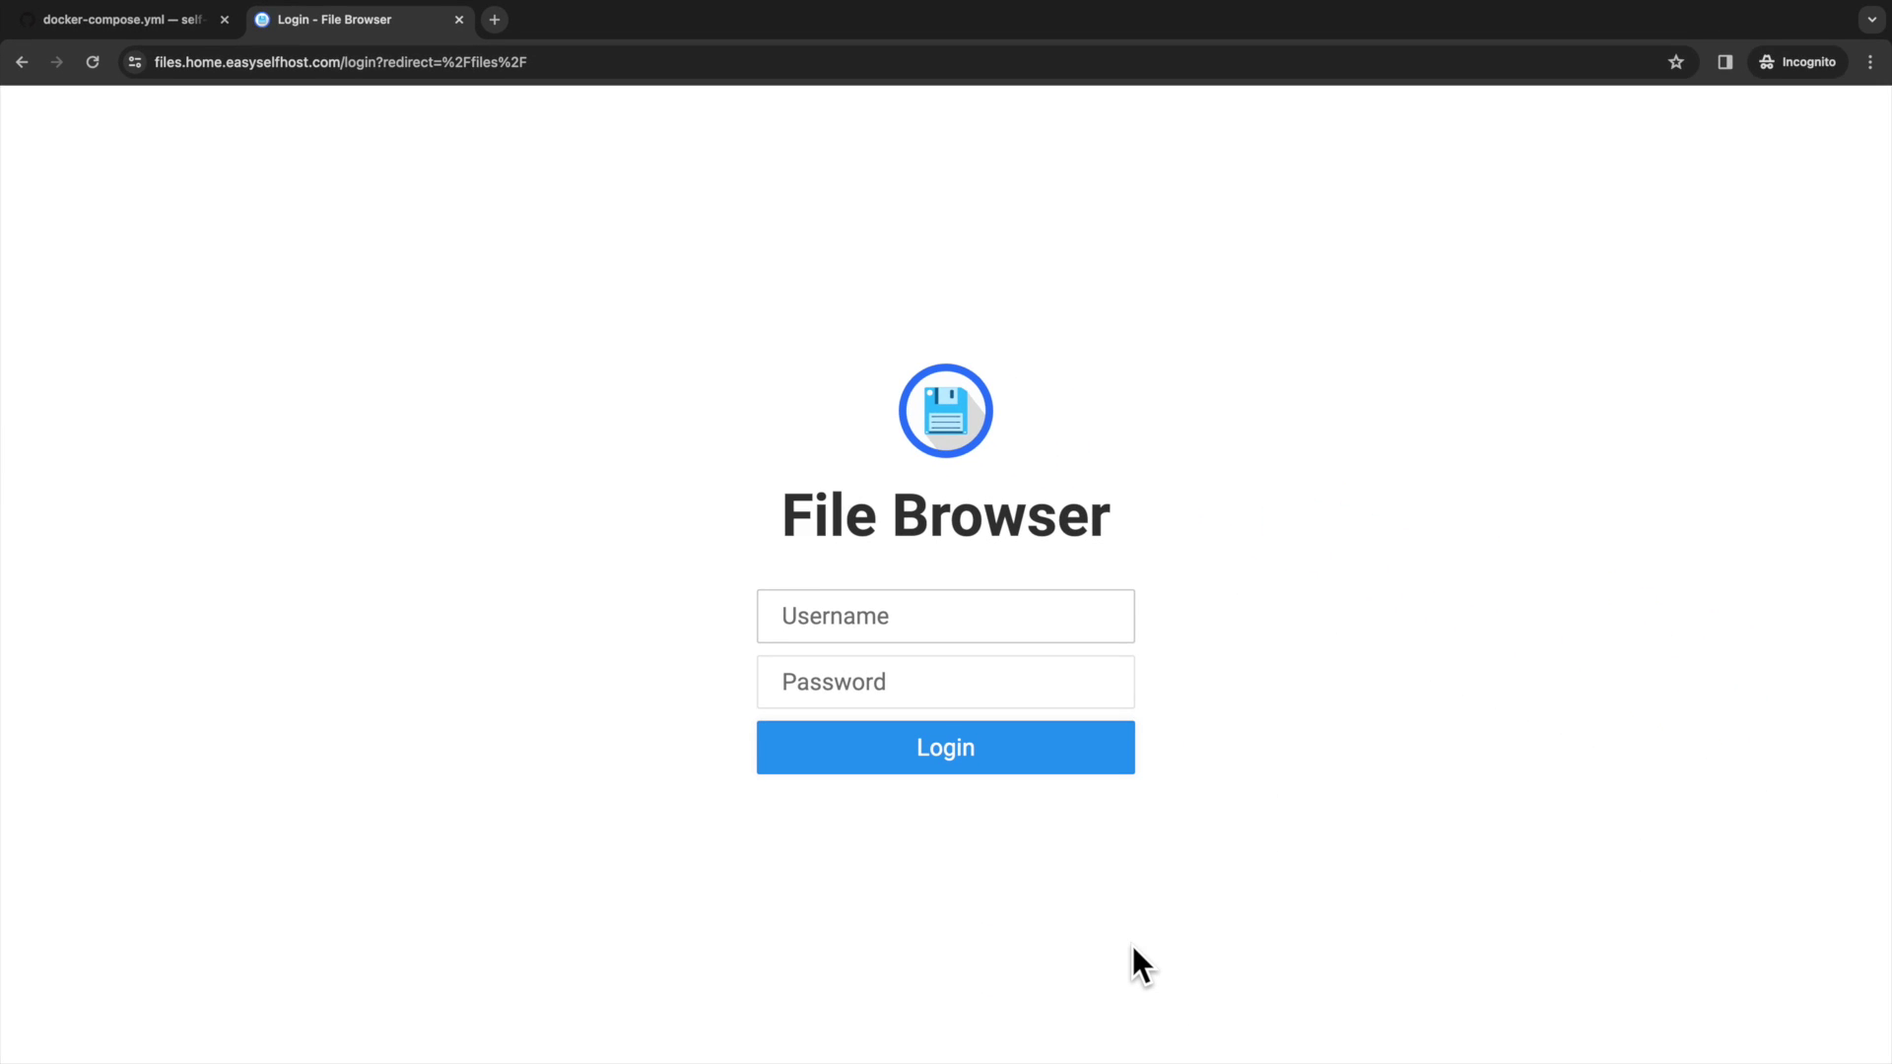
key(ctrl+super+f)
text(admin)
key(Tab)
text(•••)
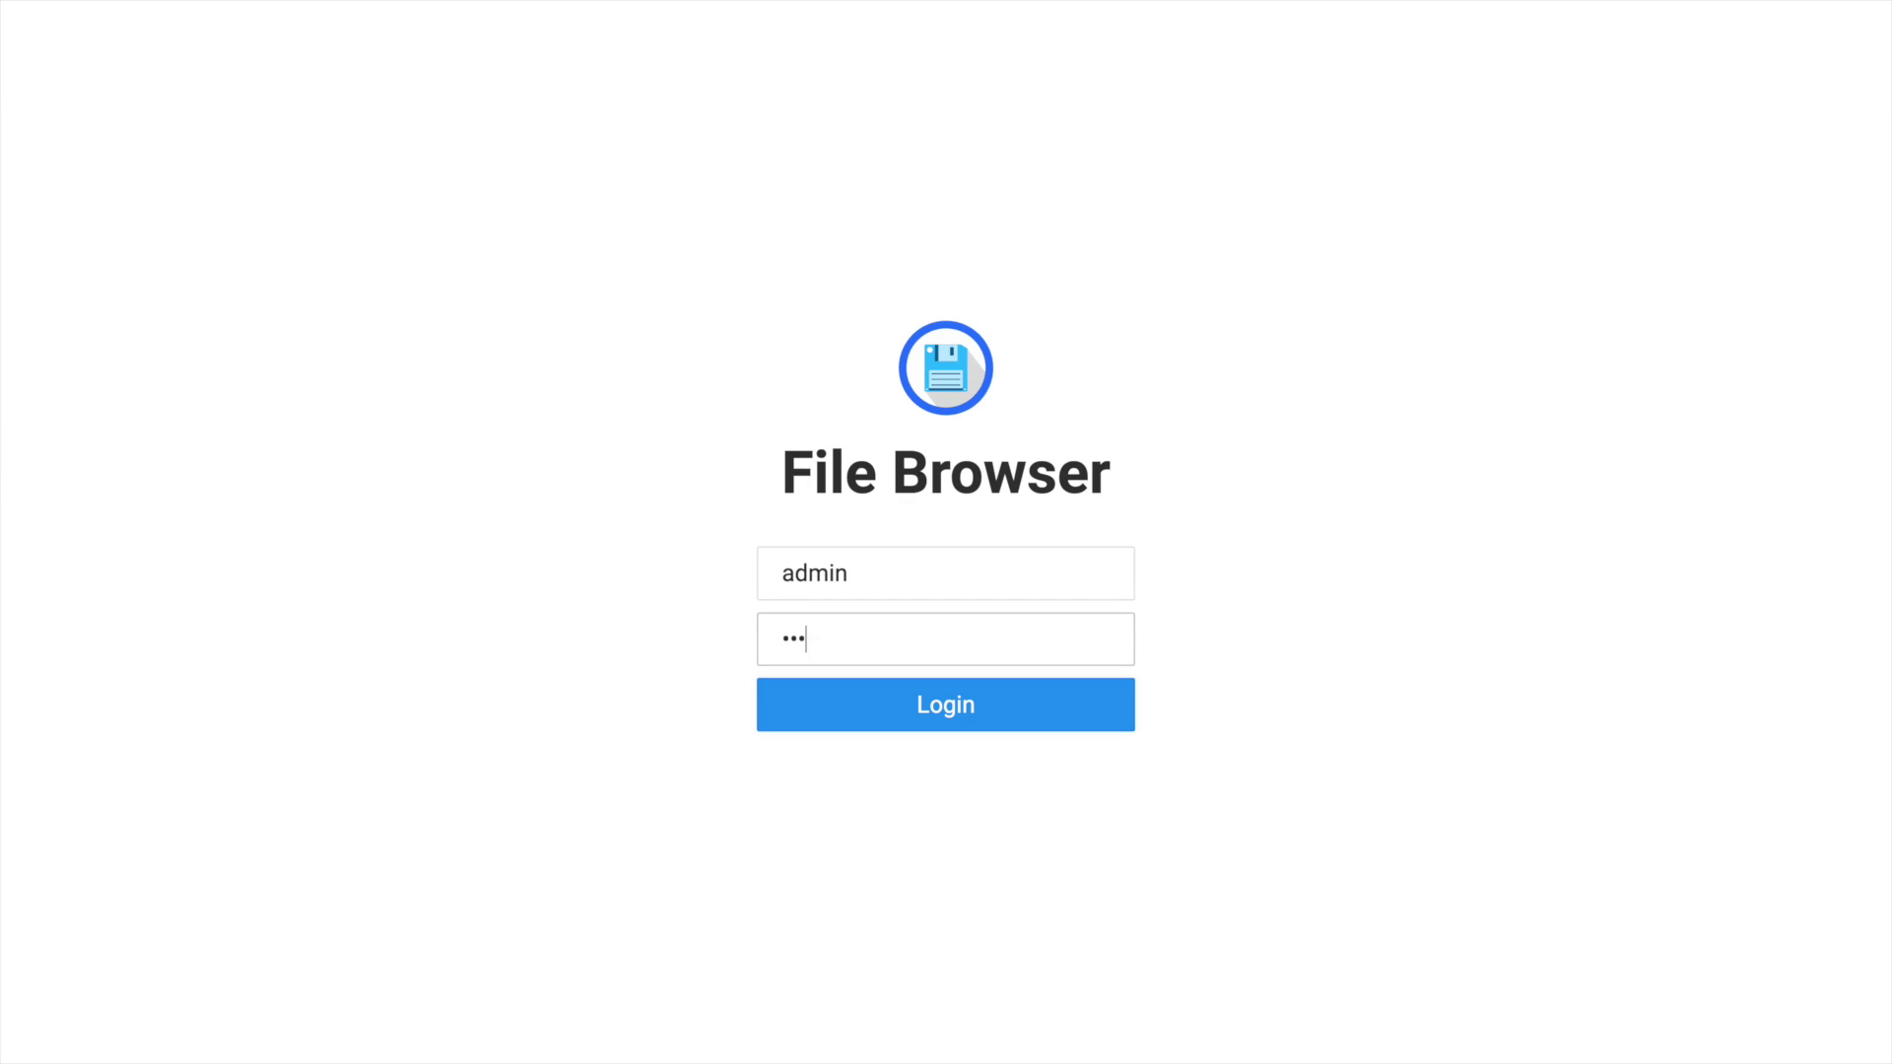
key(Return)
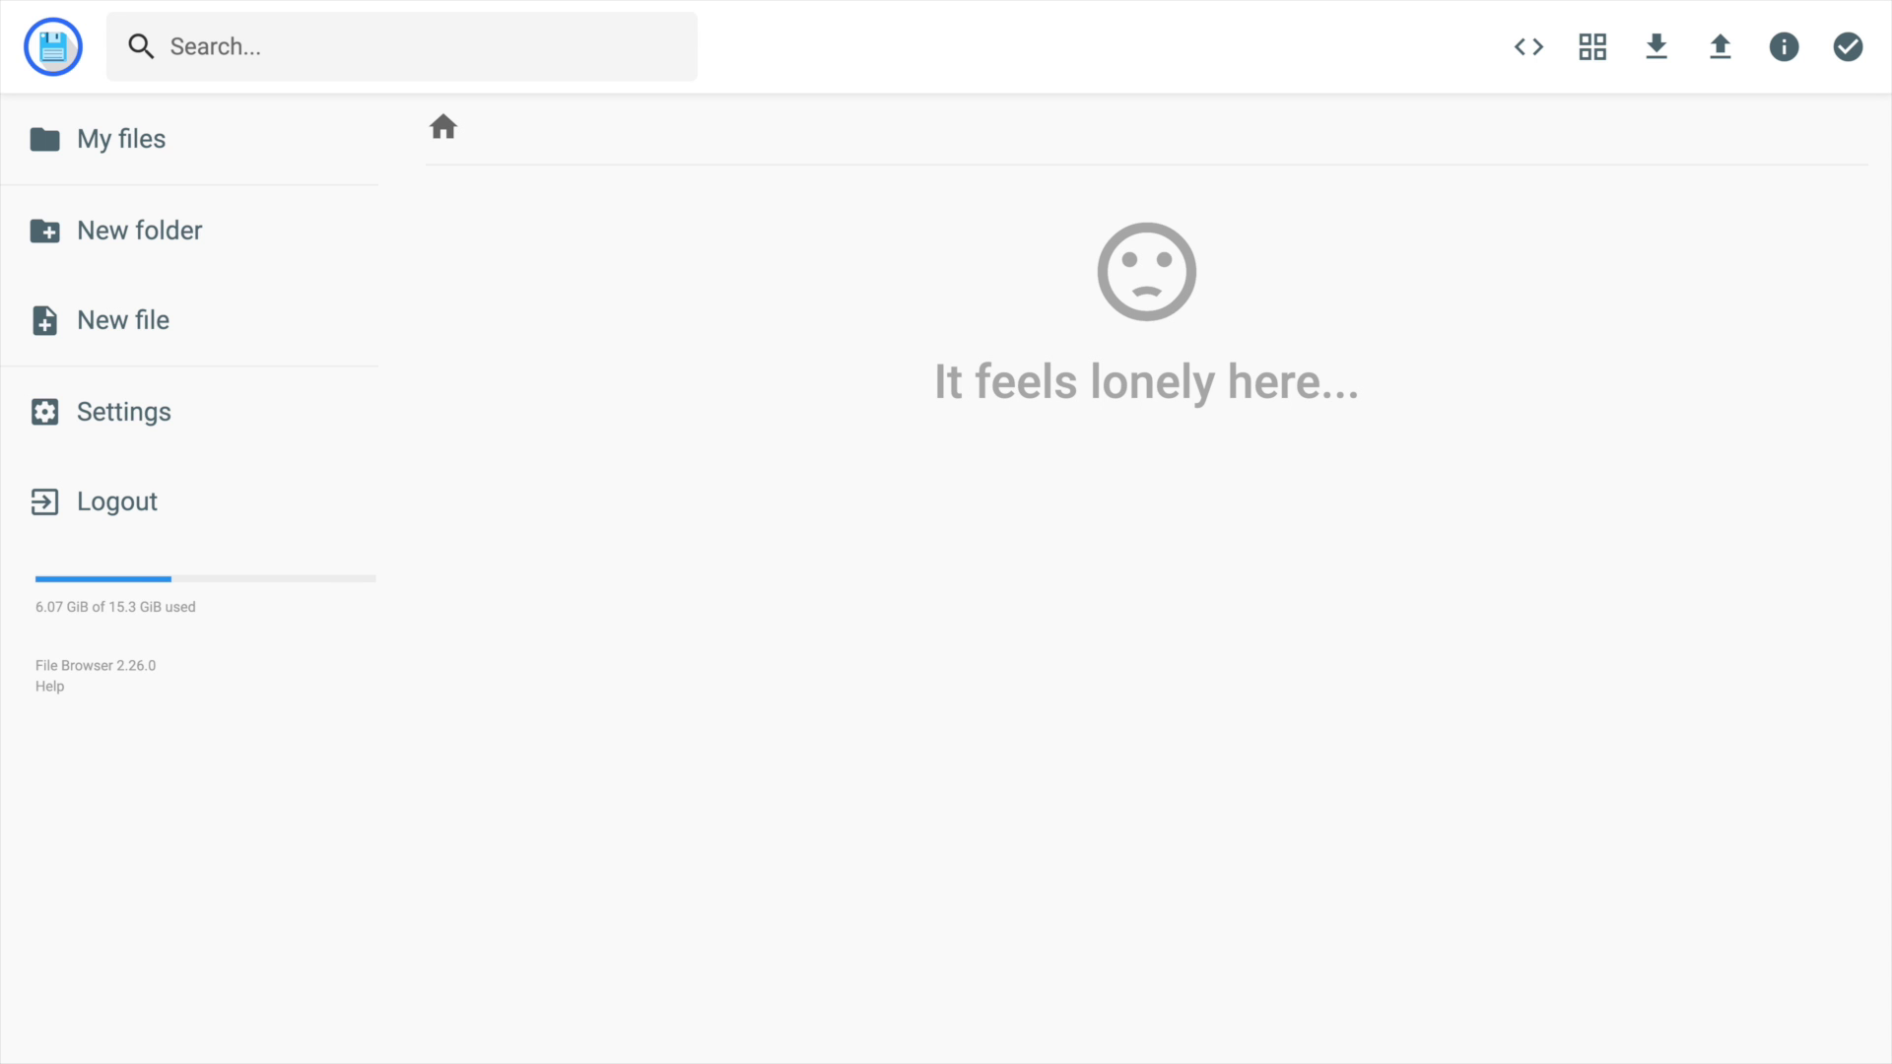
Try the New folder dialog, cancel it, and bring up the New file dialog.
click(138, 230)
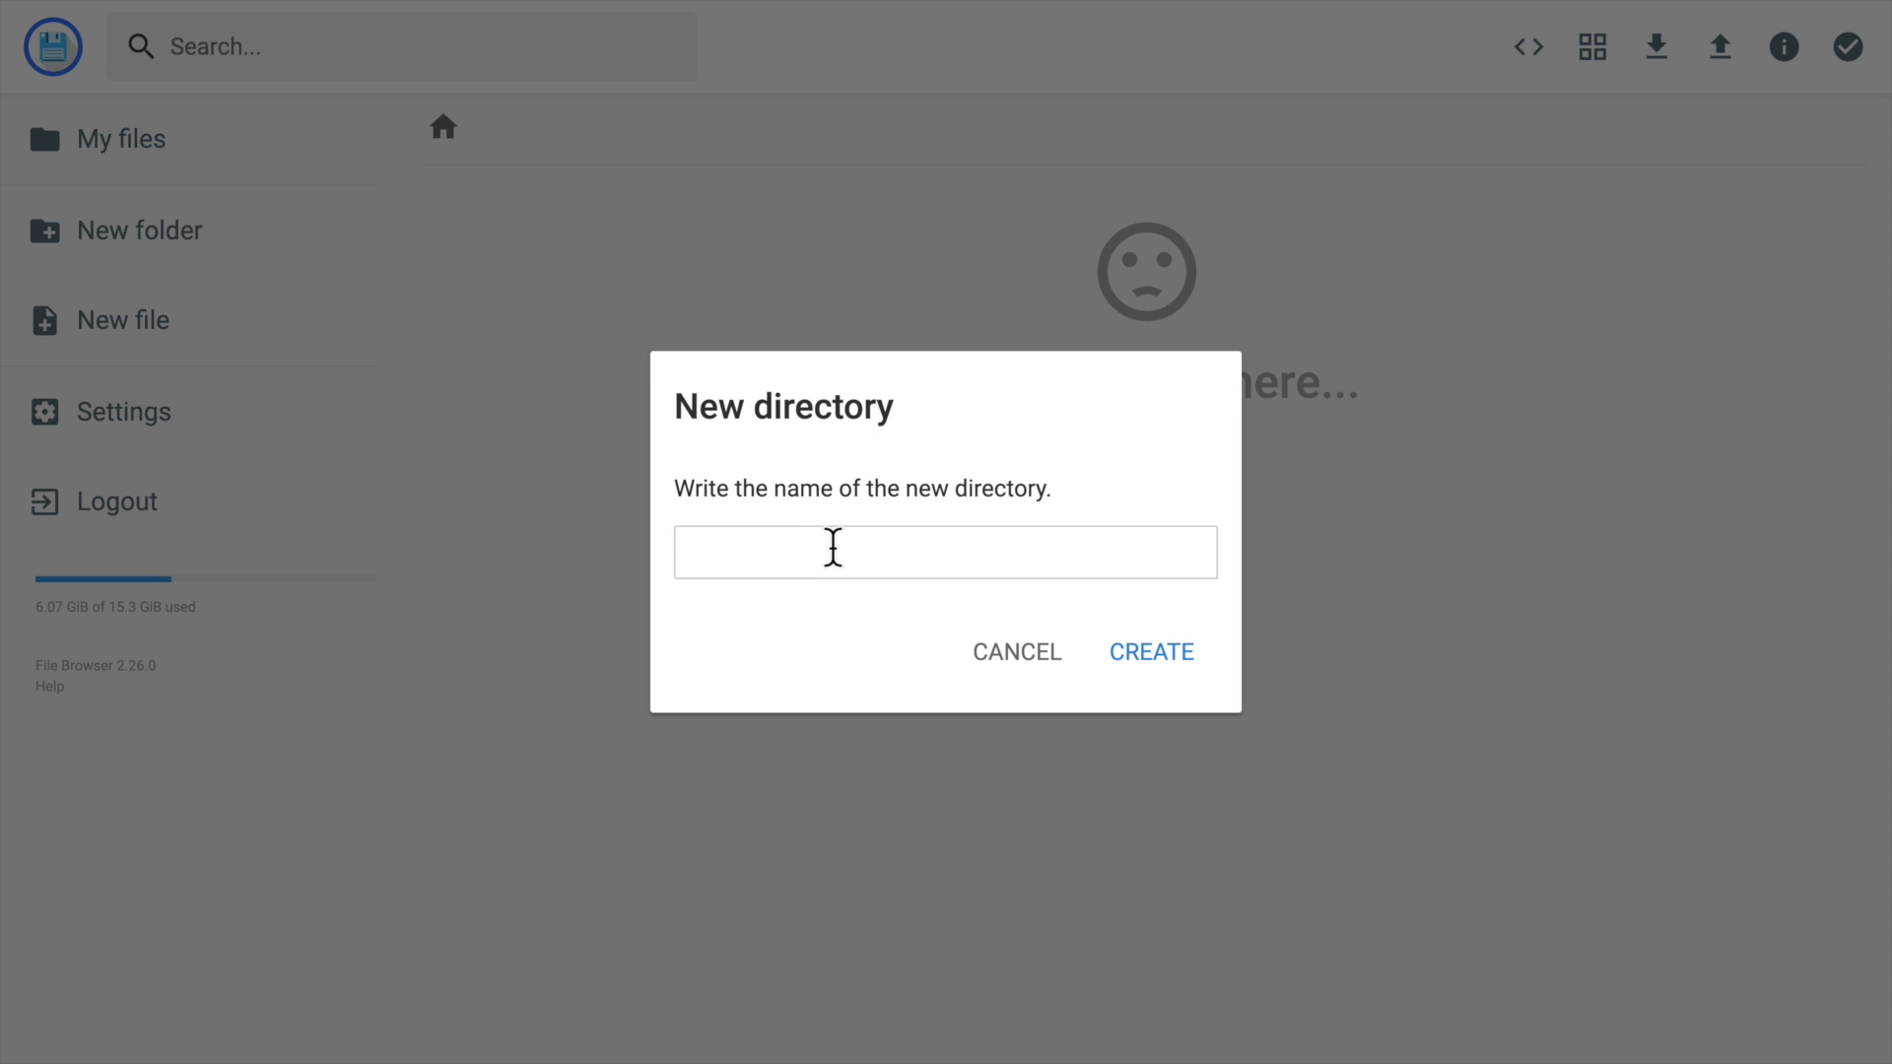
click(1011, 654)
click(128, 321)
Cancel the new file, save a new password for the admin user, then go to Global Settings.
click(1052, 657)
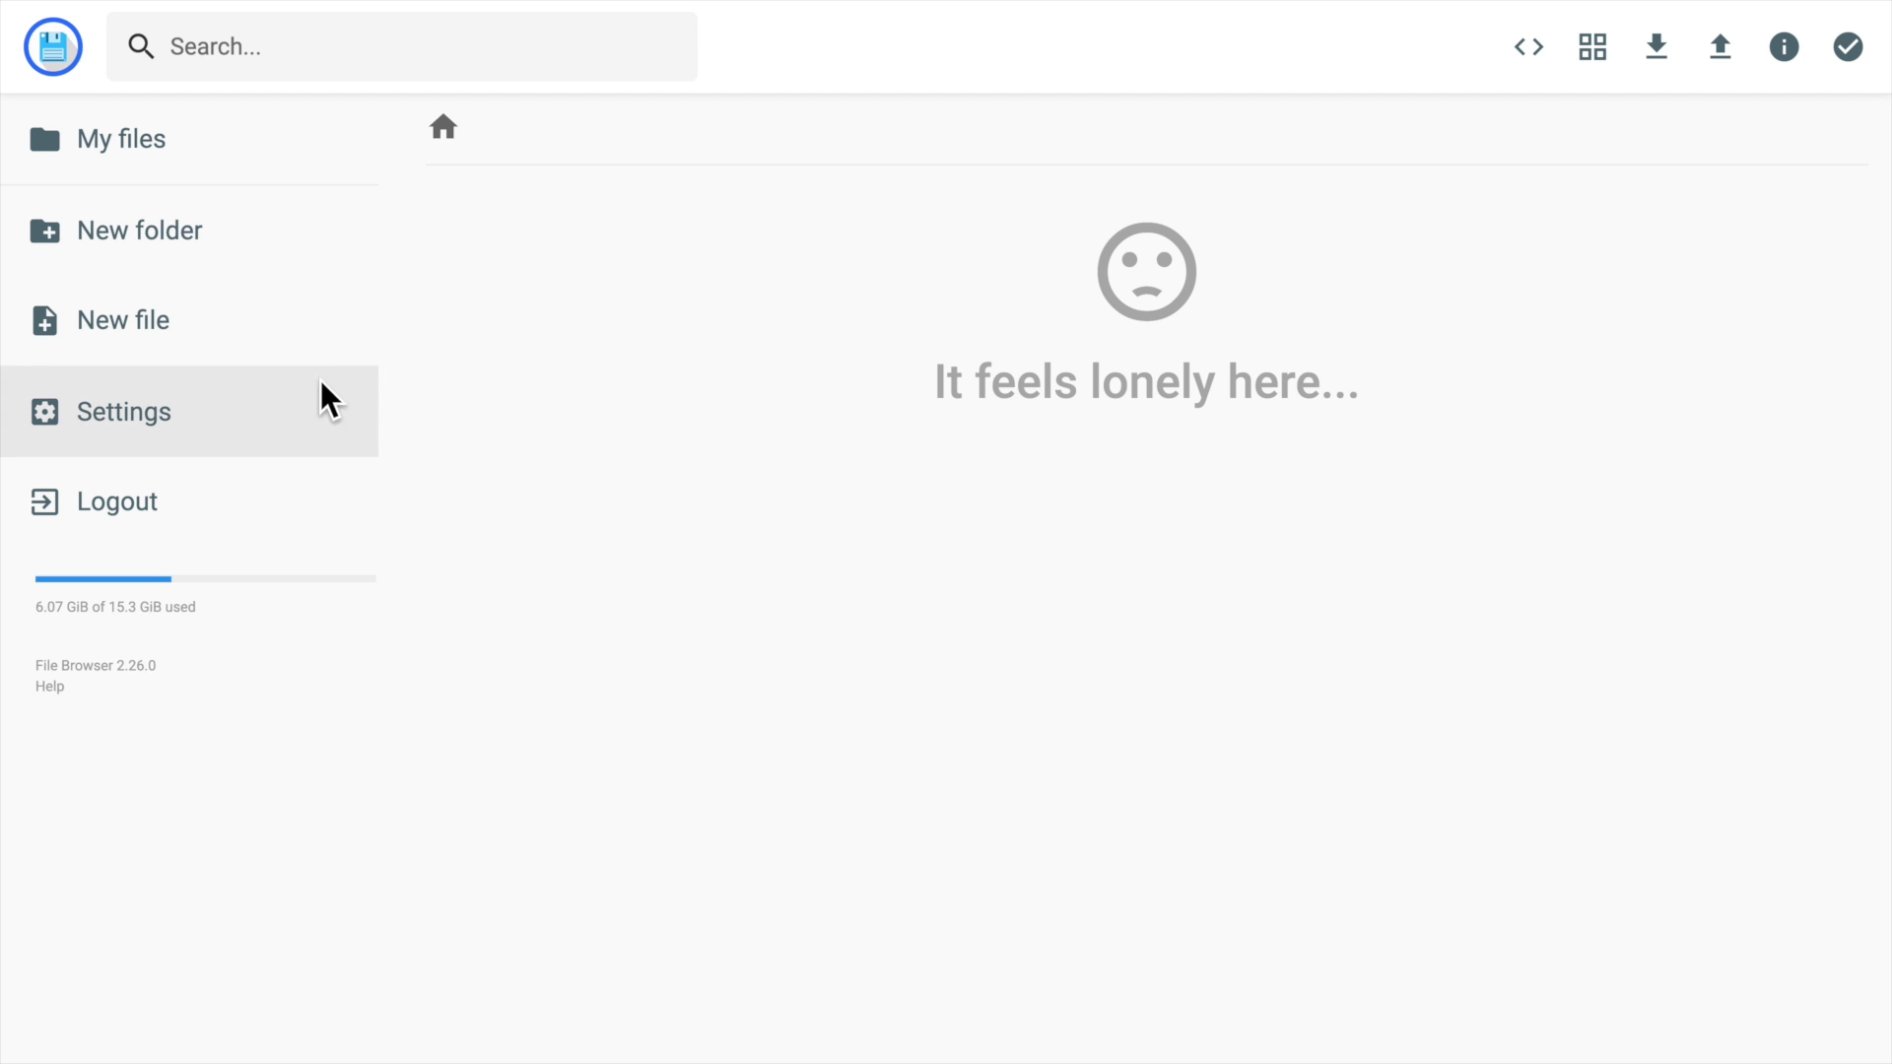
click(144, 410)
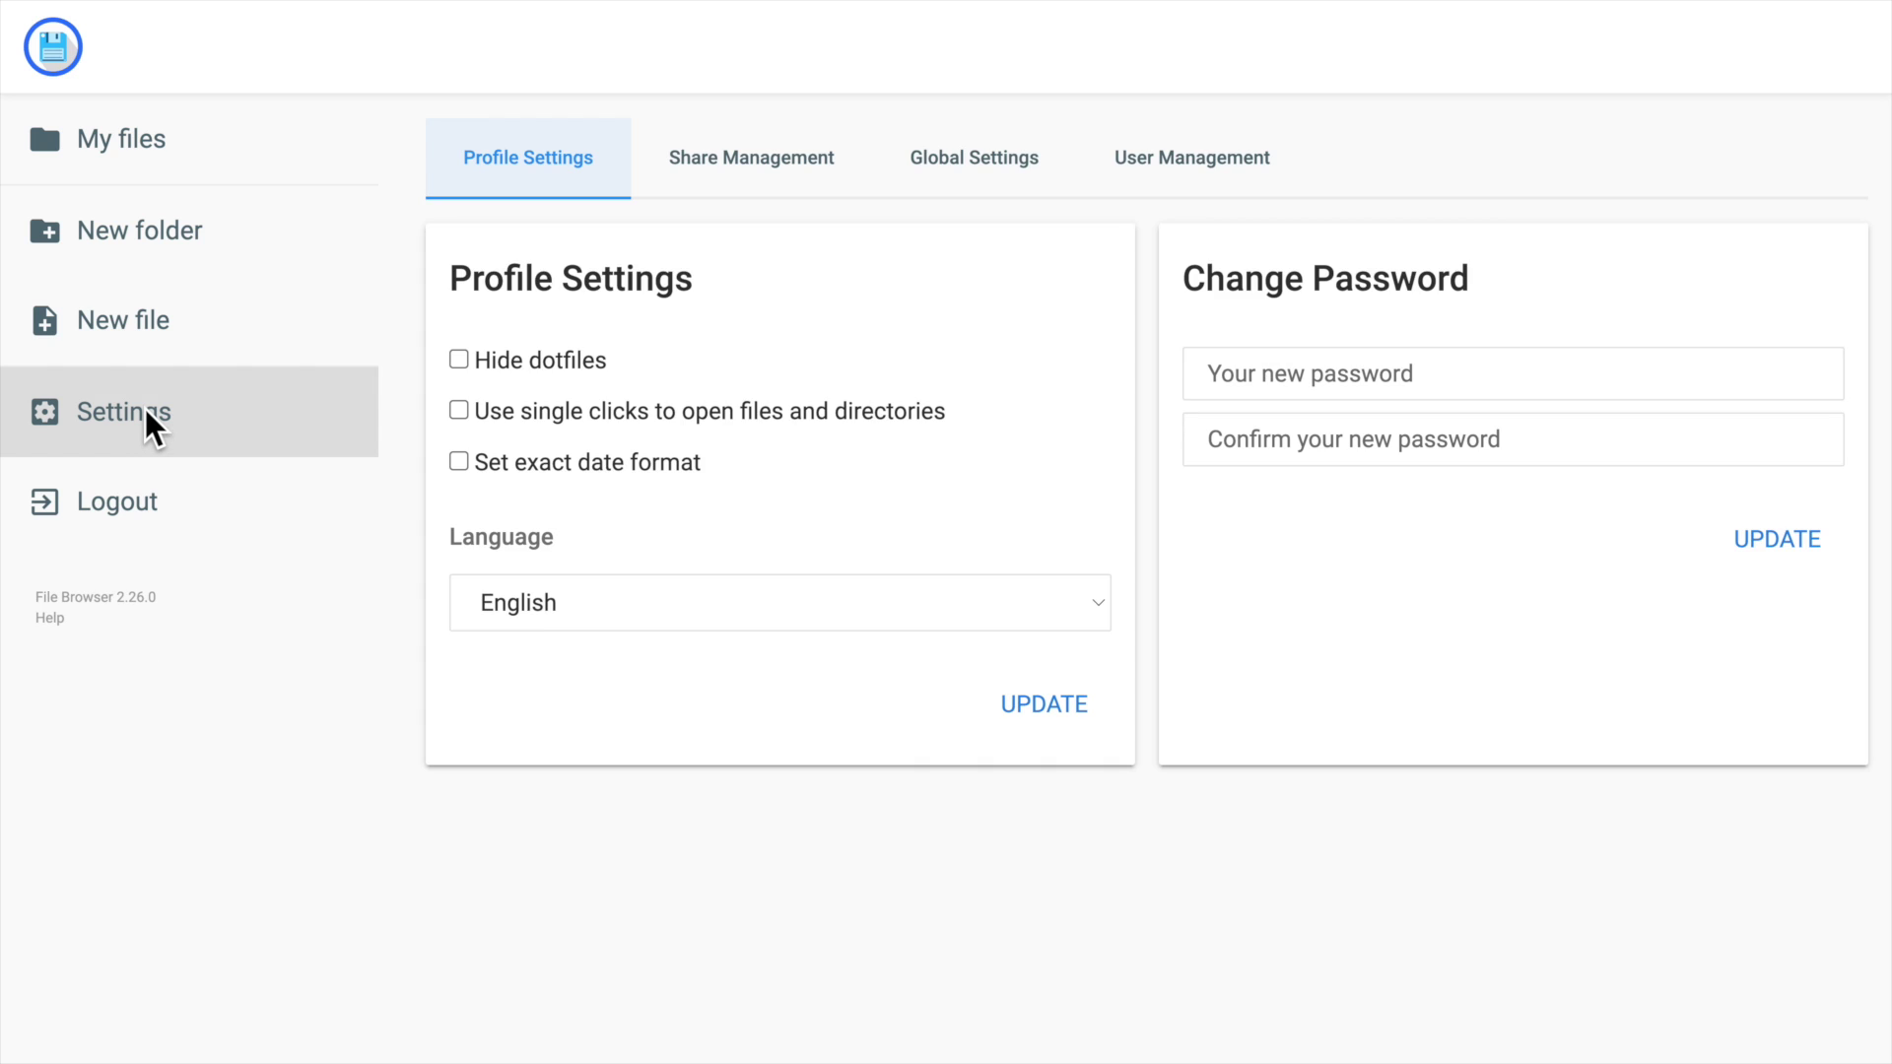
click(1204, 162)
click(1098, 443)
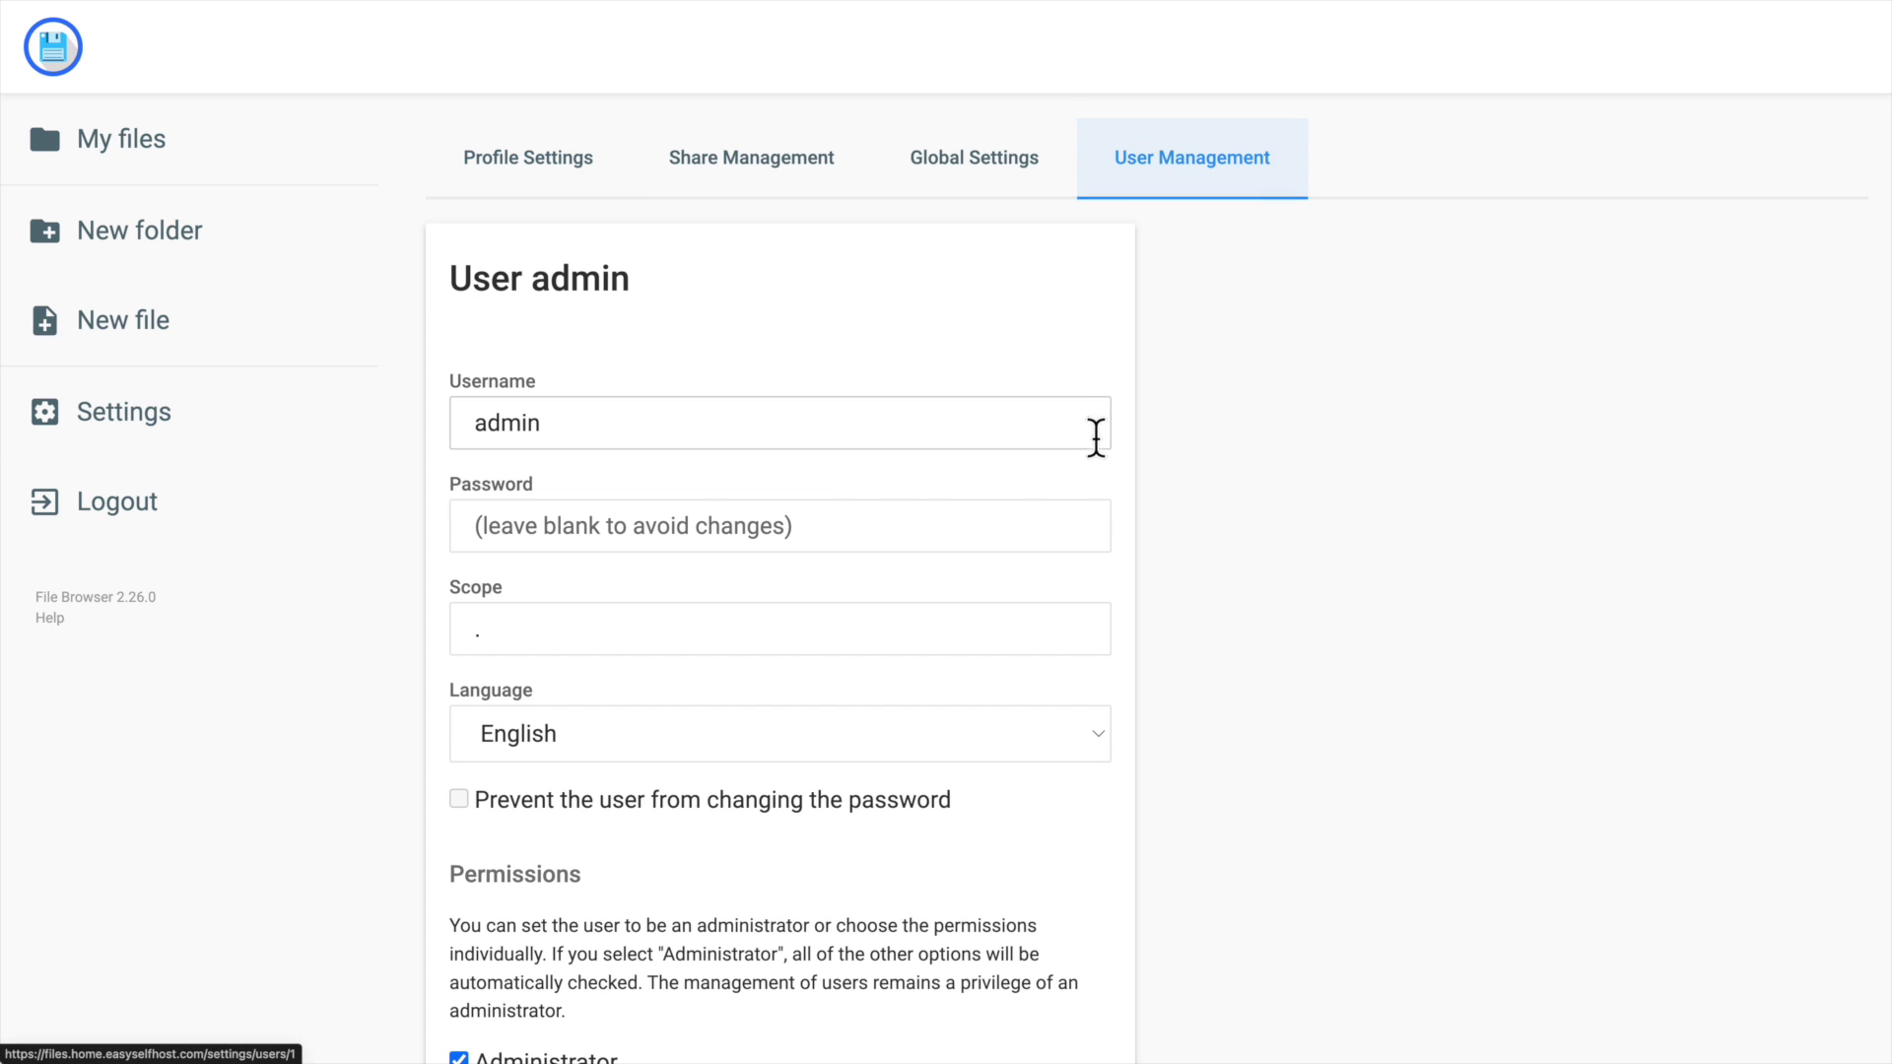
scroll(700, 512, down, 1)
scroll(597, 579, down, 1)
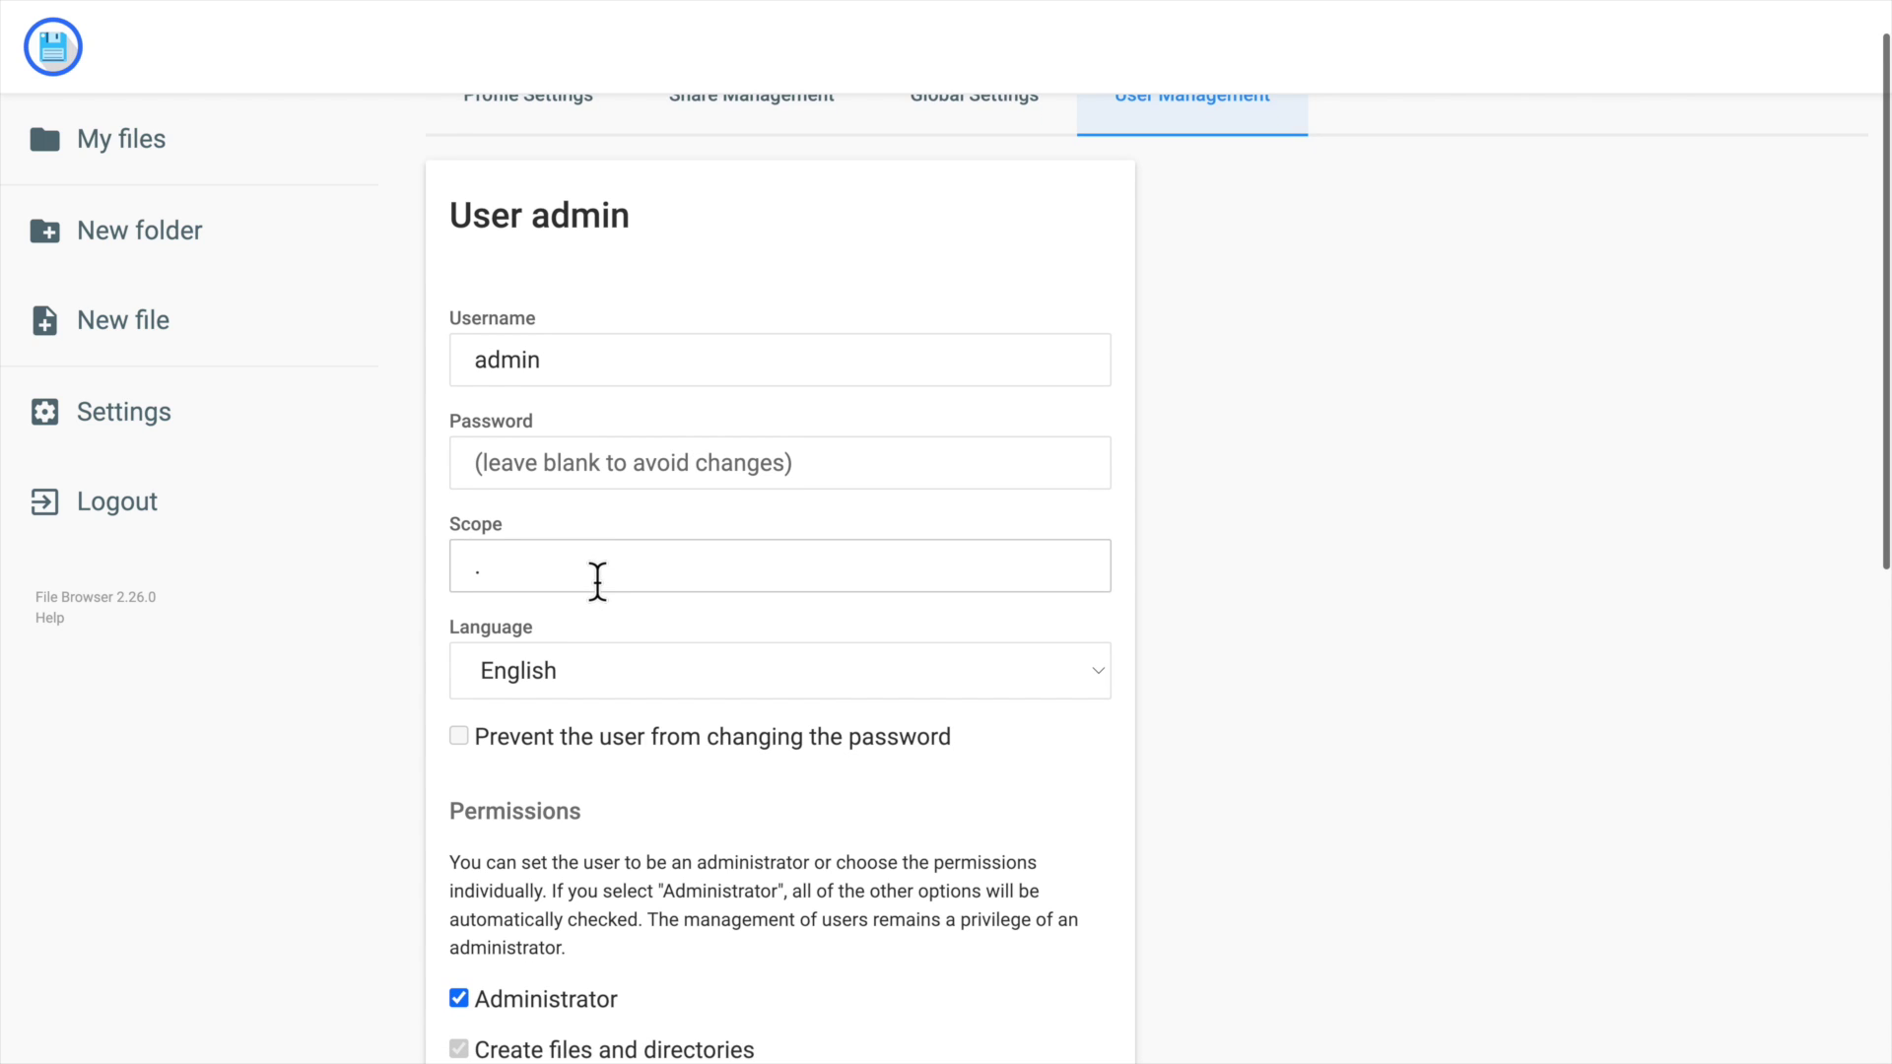
key(shift+Tab)
text(a)
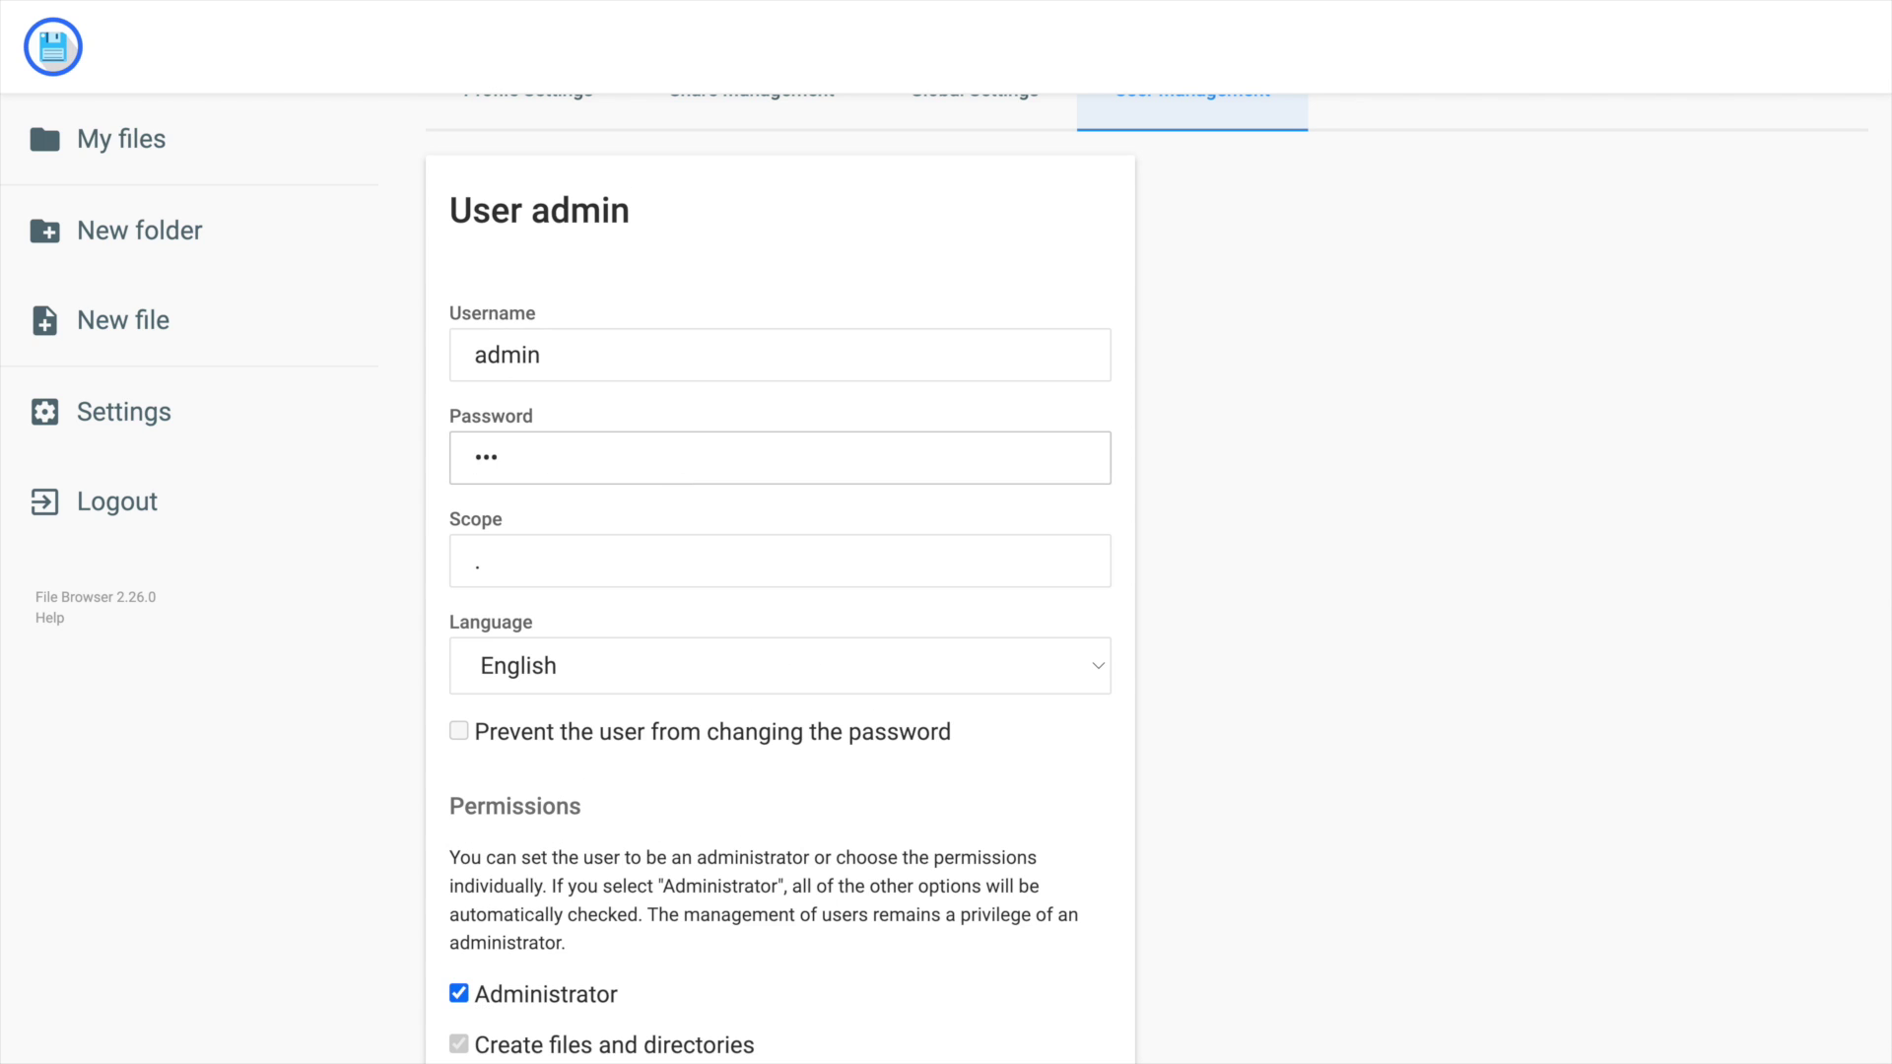
scroll(676, 506, down, 10)
click(1074, 981)
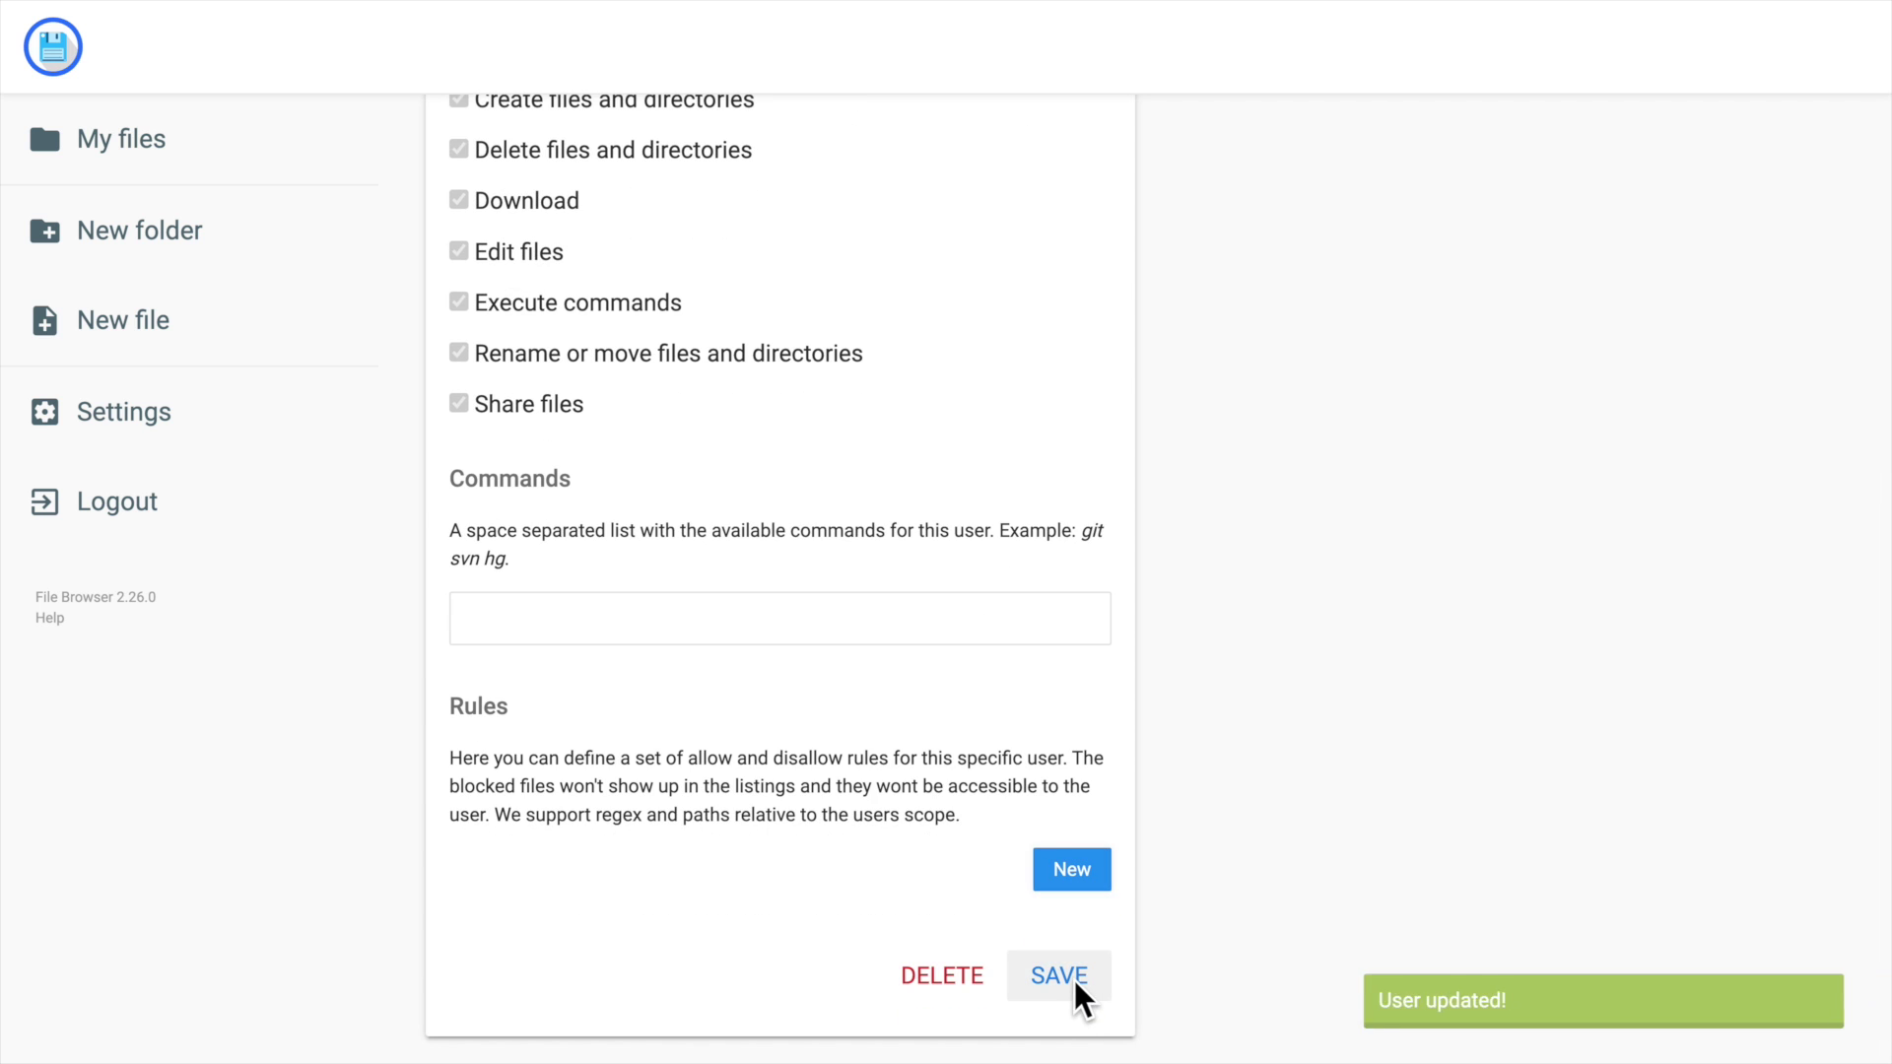
click(937, 162)
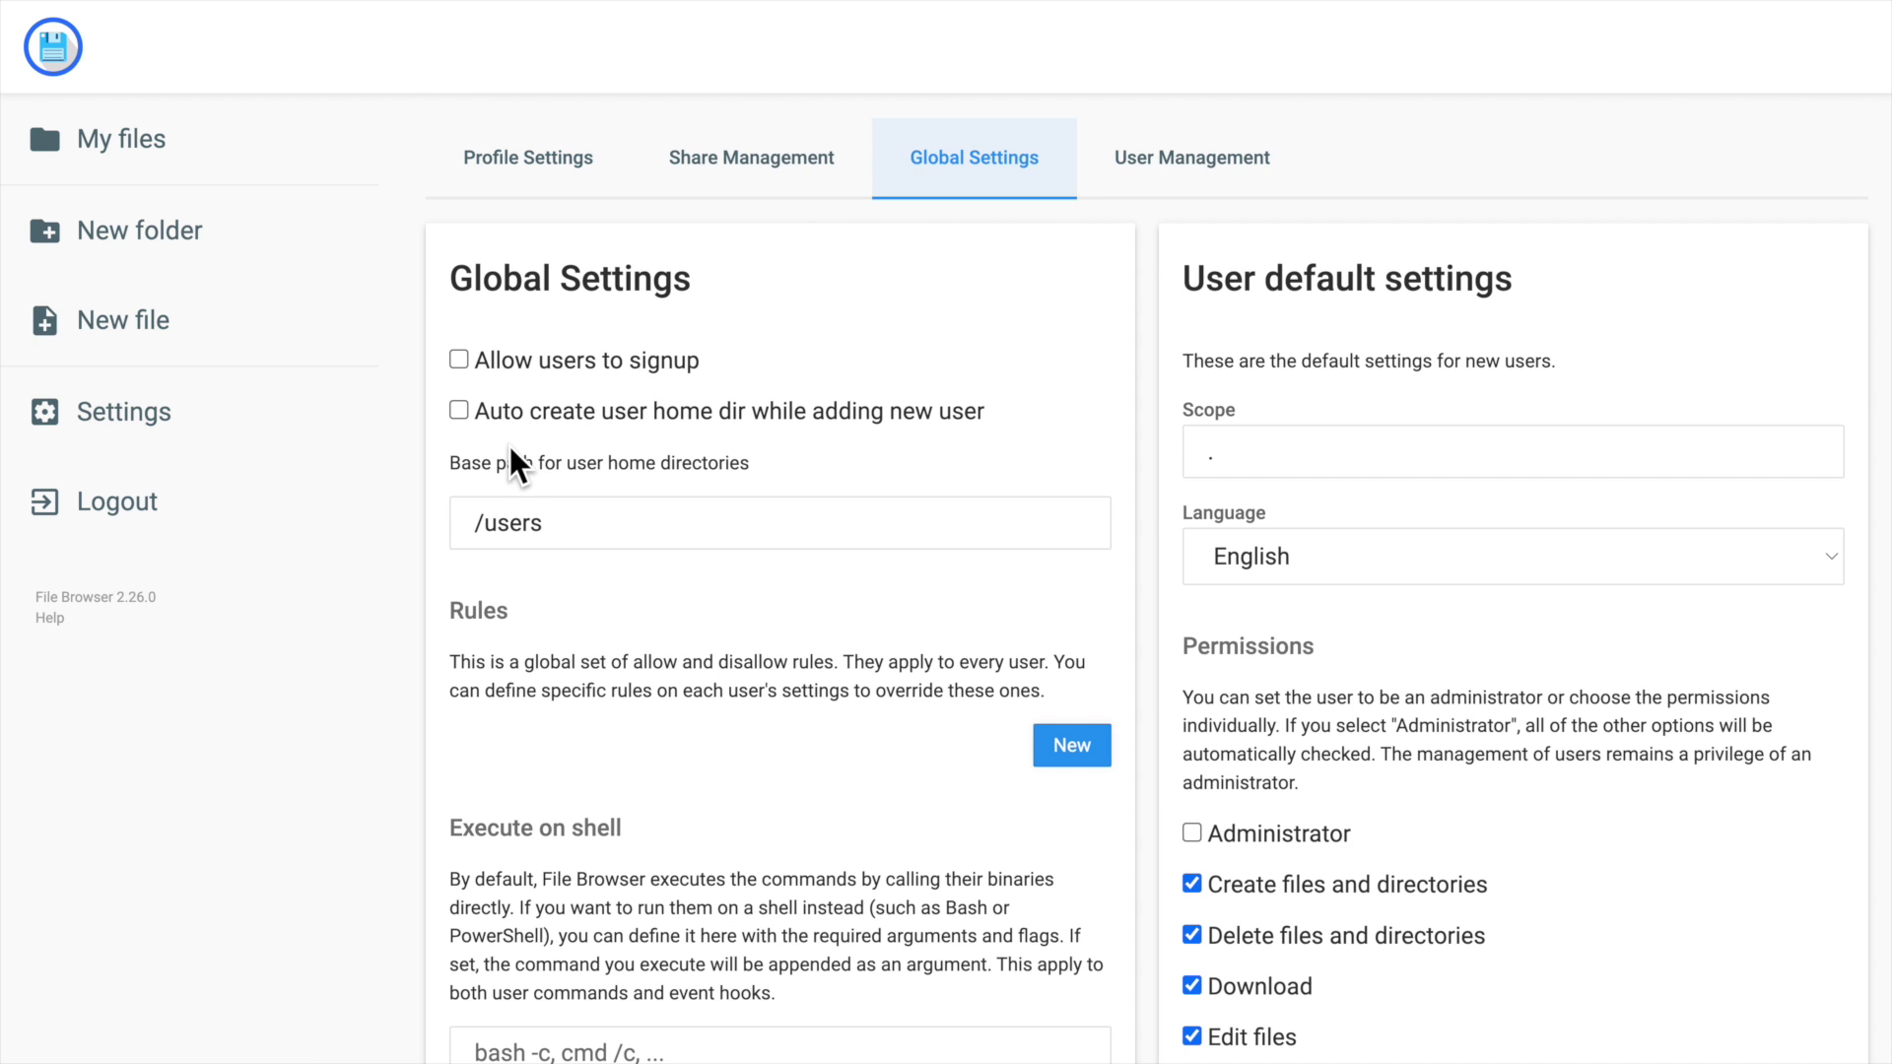
Enable 'Auto create user home dir' in Global Settings and apply the update.
scroll(587, 434, down, 1)
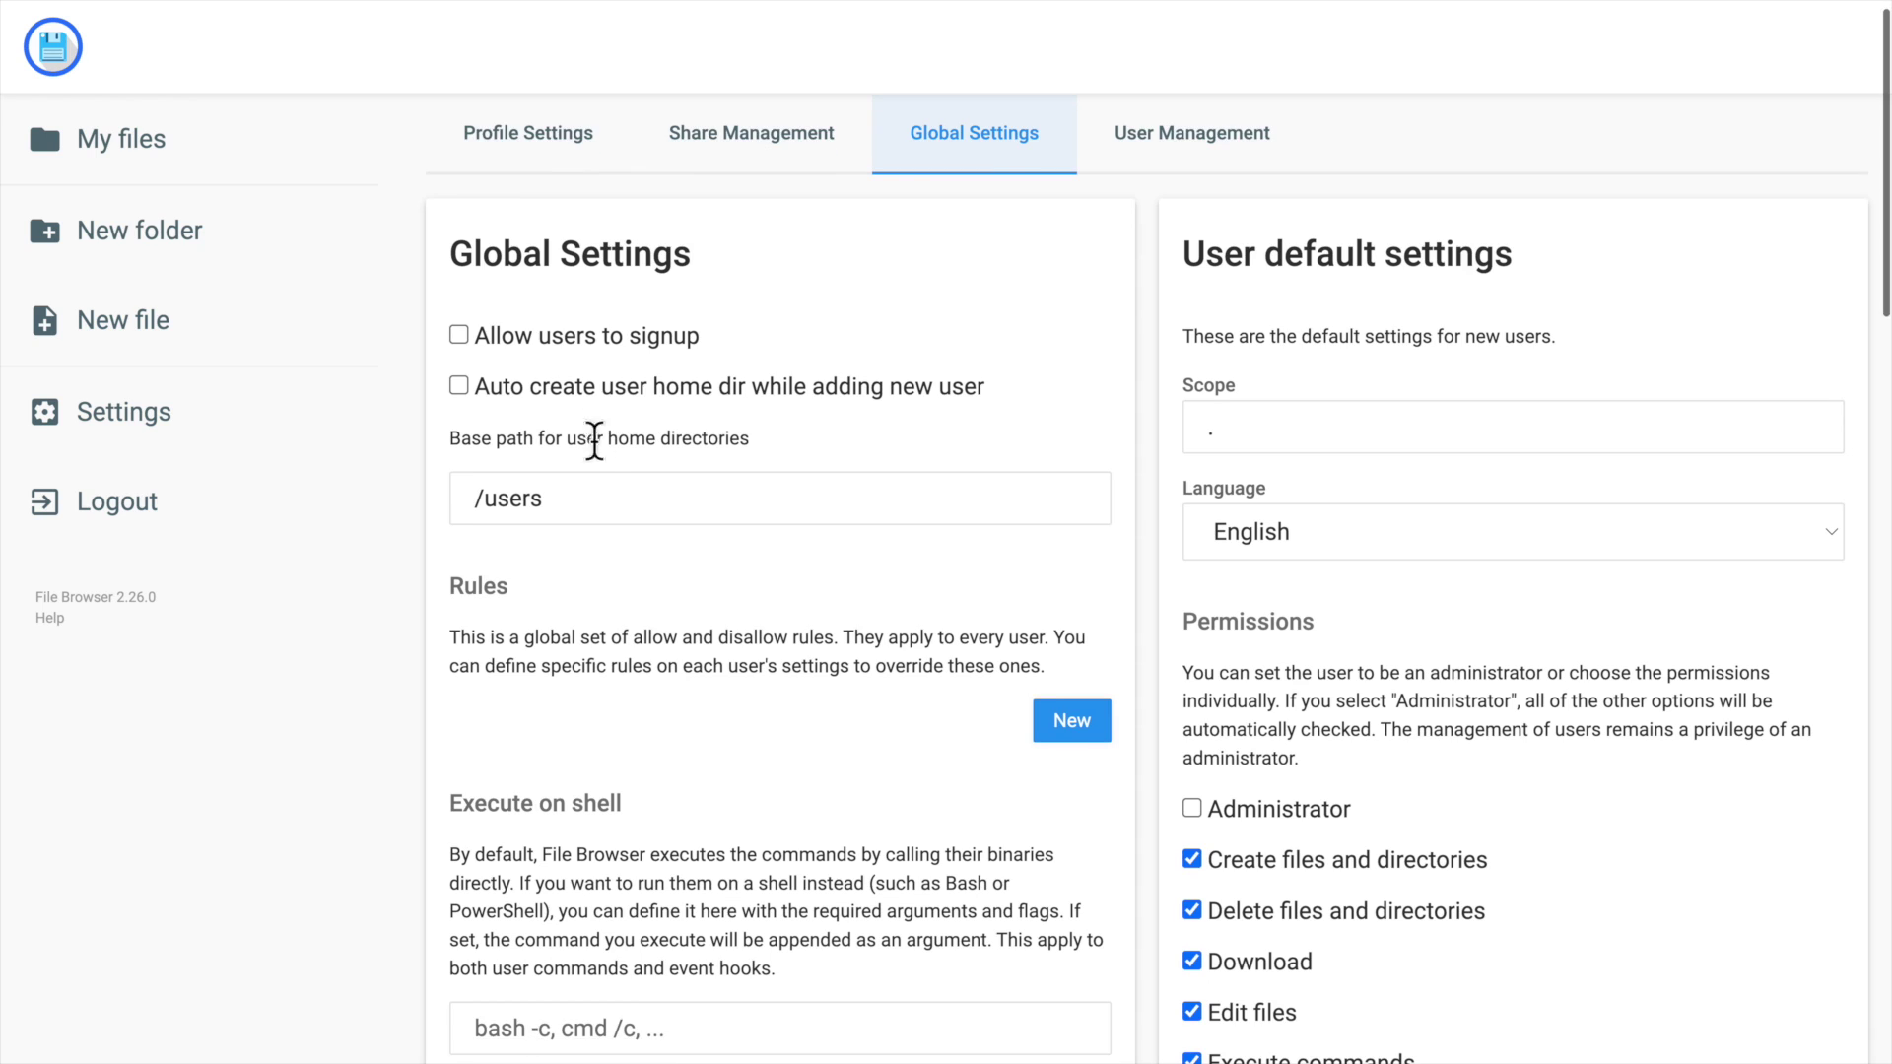
click(459, 385)
scroll(806, 456, down, 1)
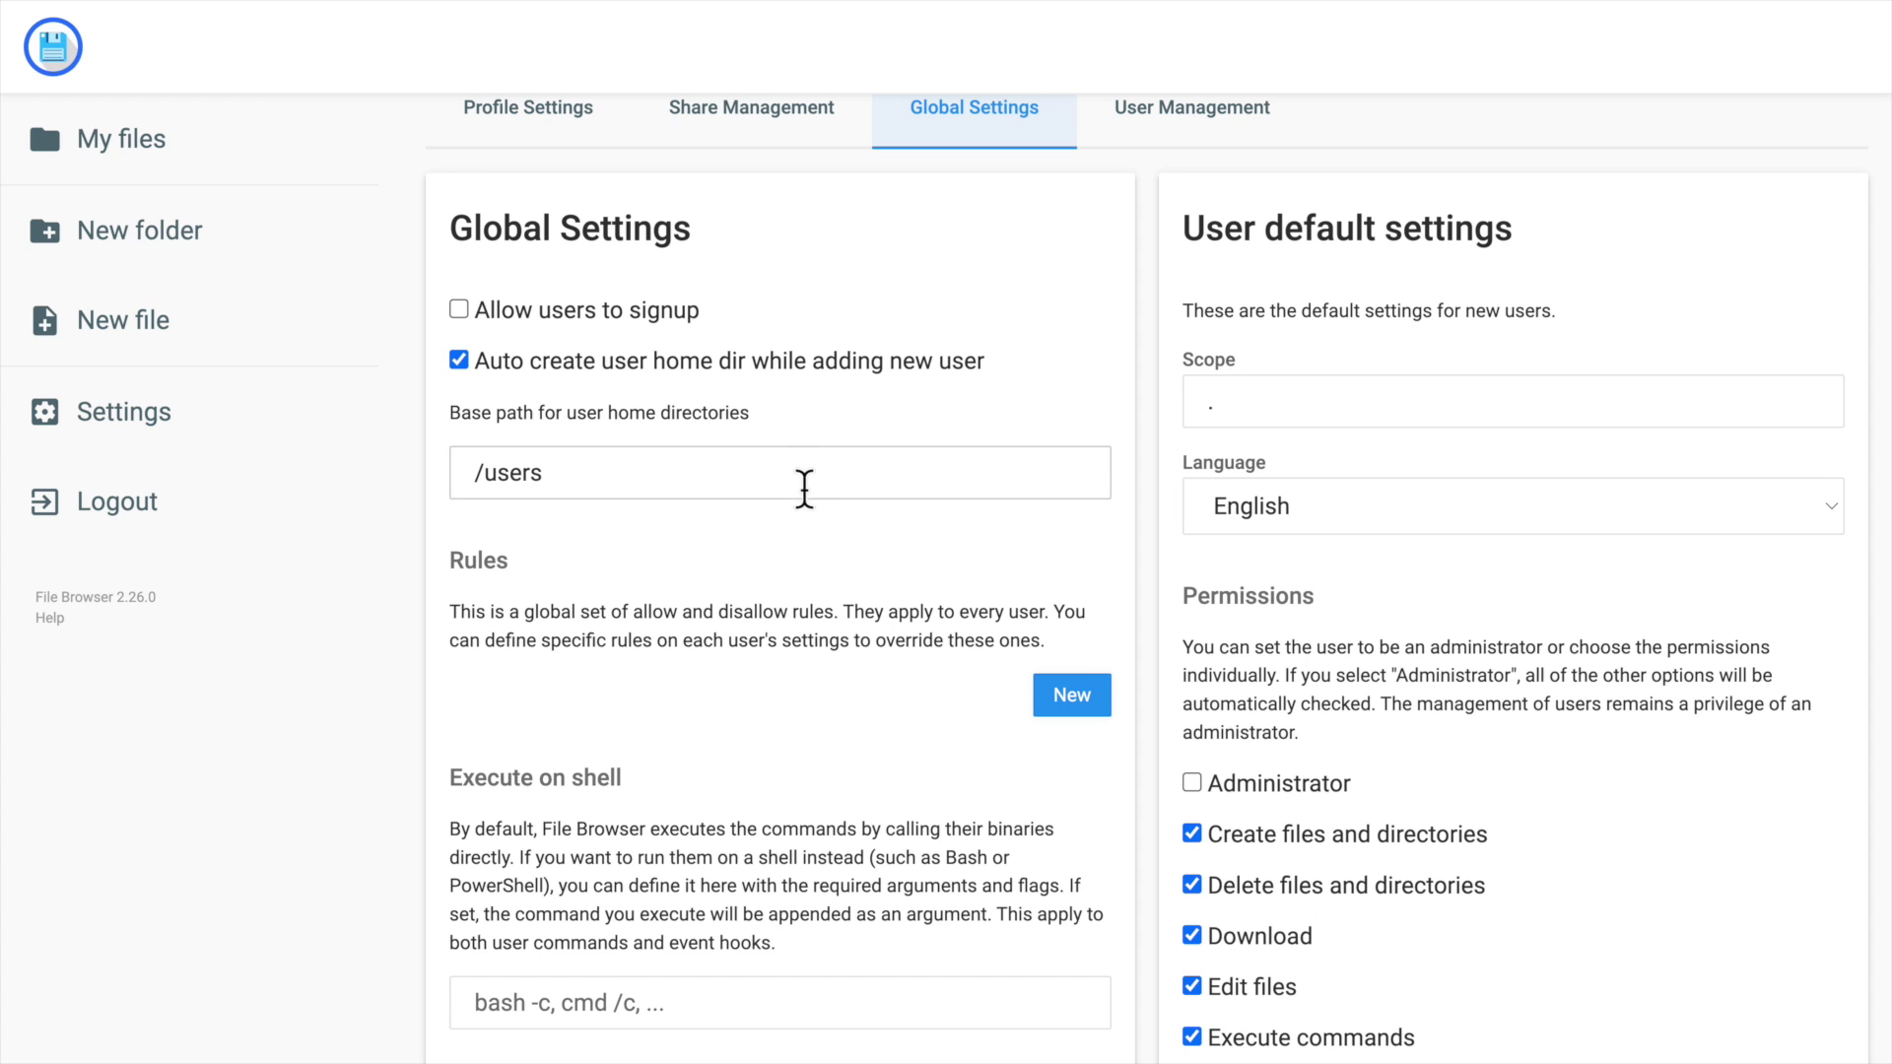
scroll(818, 507, down, 5)
scroll(819, 500, down, 10)
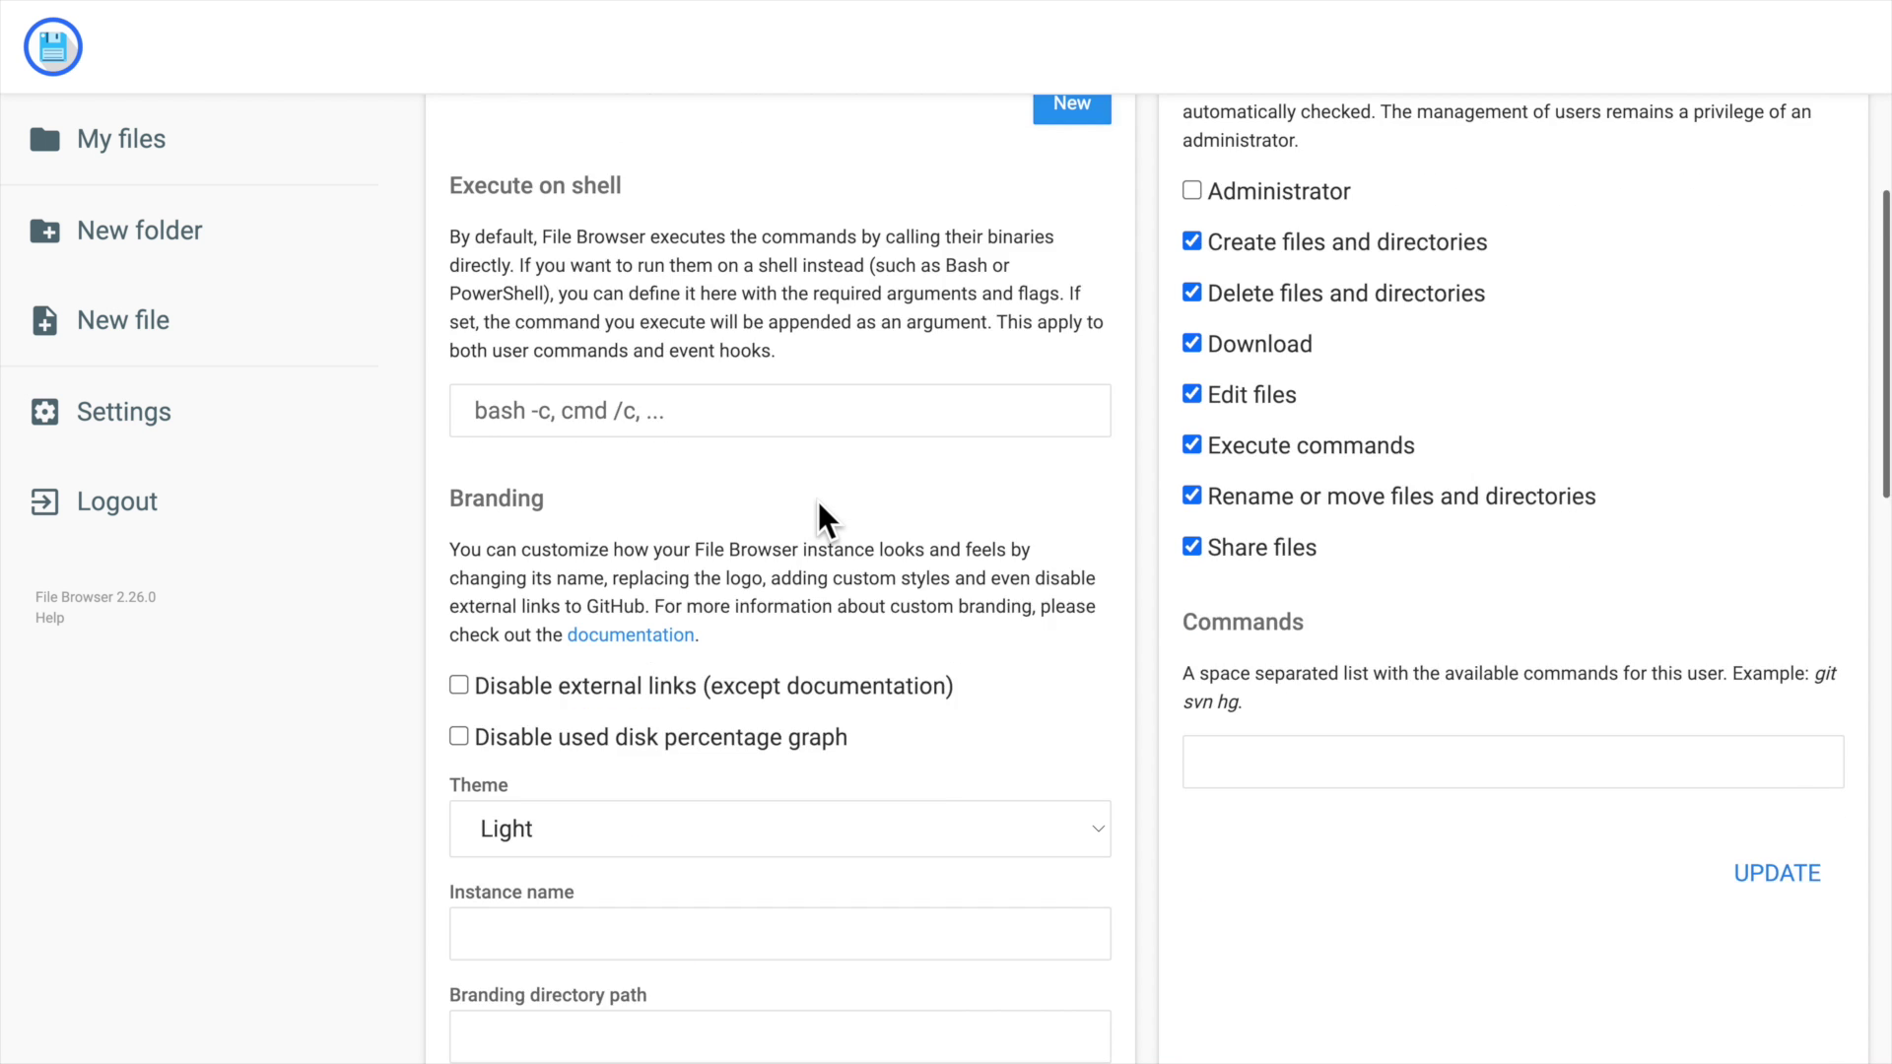
click(1040, 931)
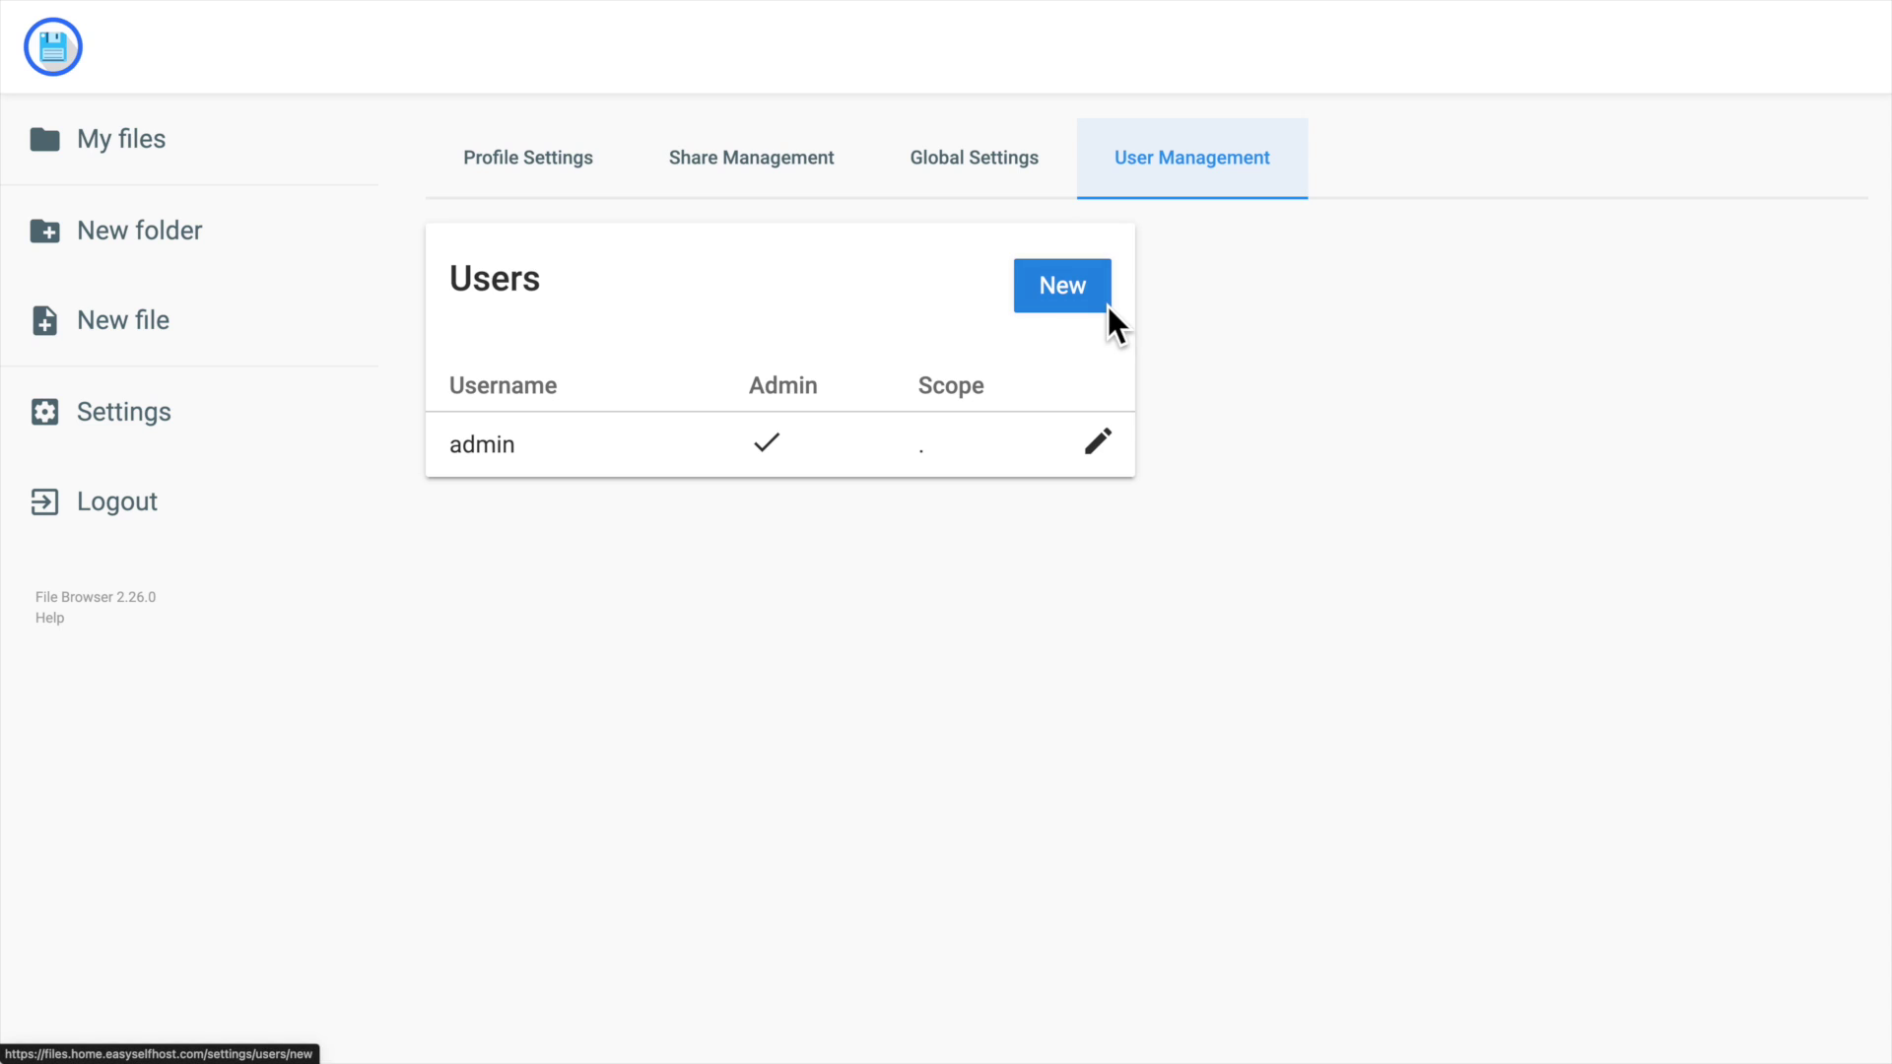
Add a new user esh with a password, save it, and log out of admin.
click(1062, 286)
click(668, 409)
text(esh)
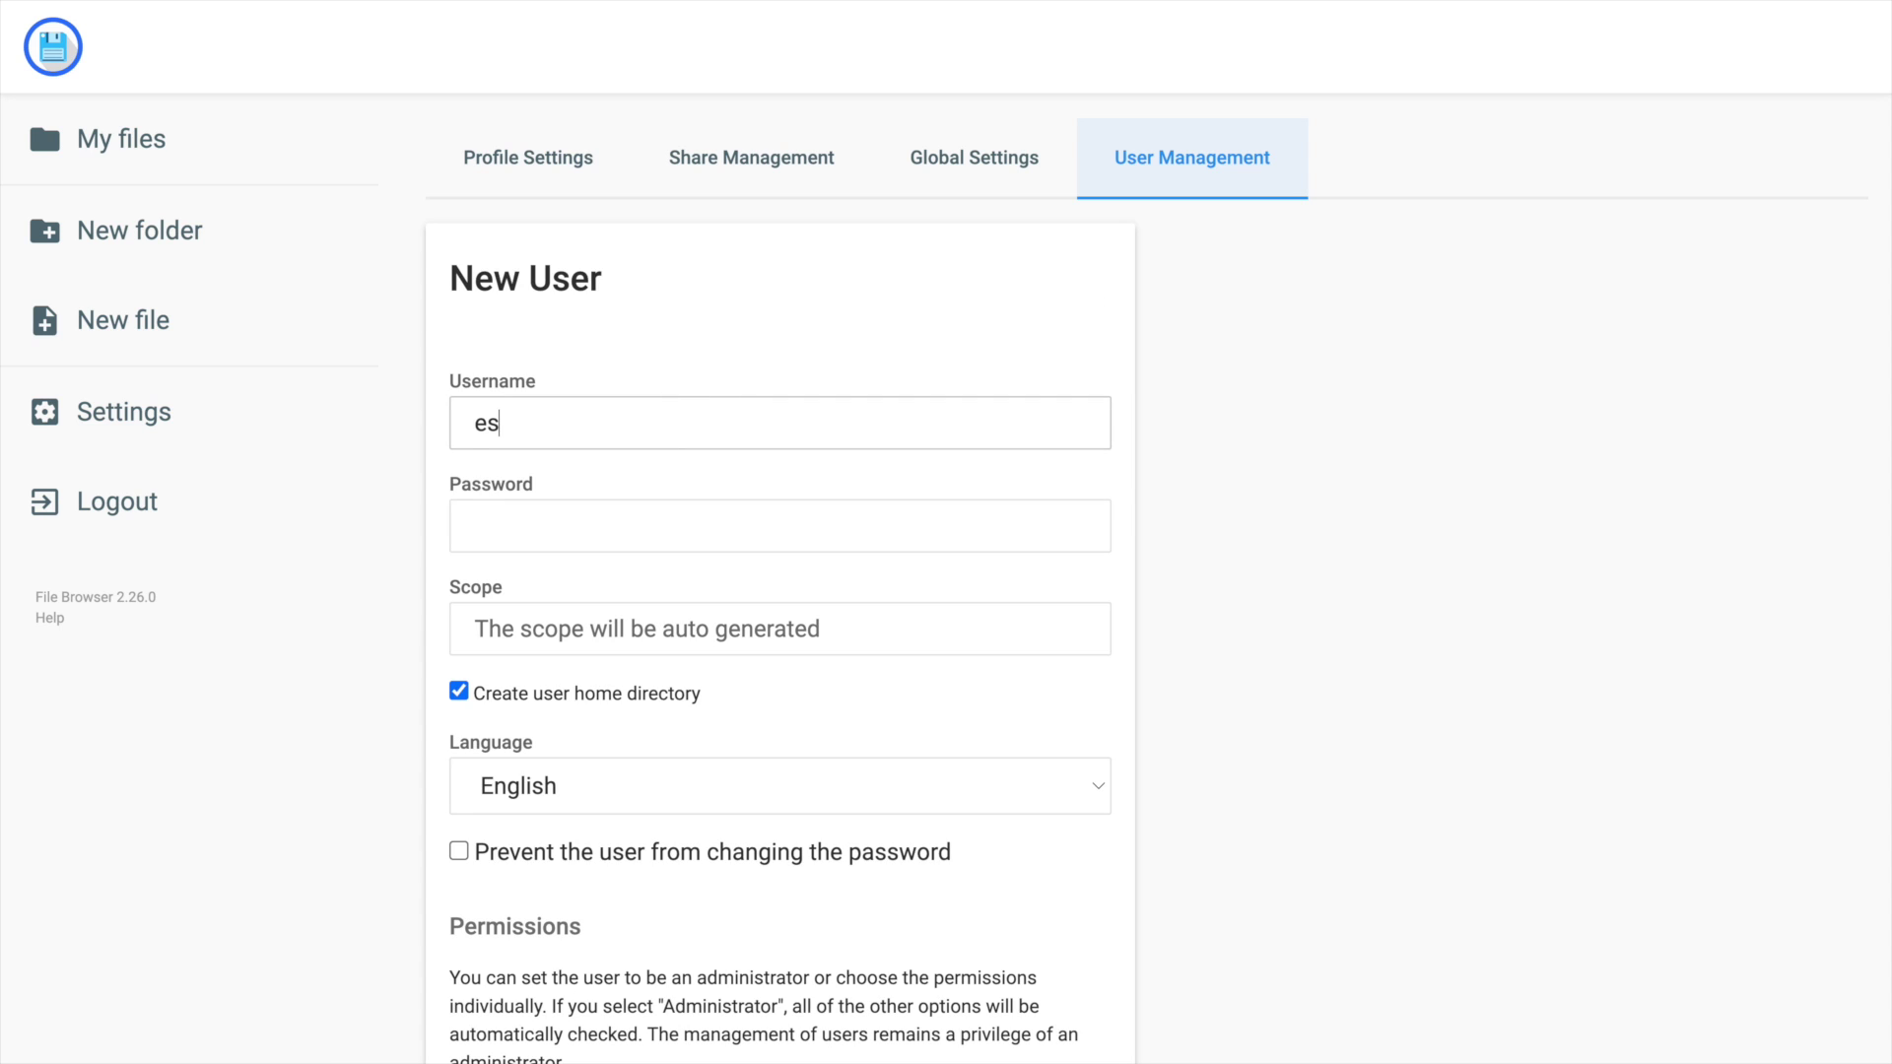
key(Tab)
text(es)
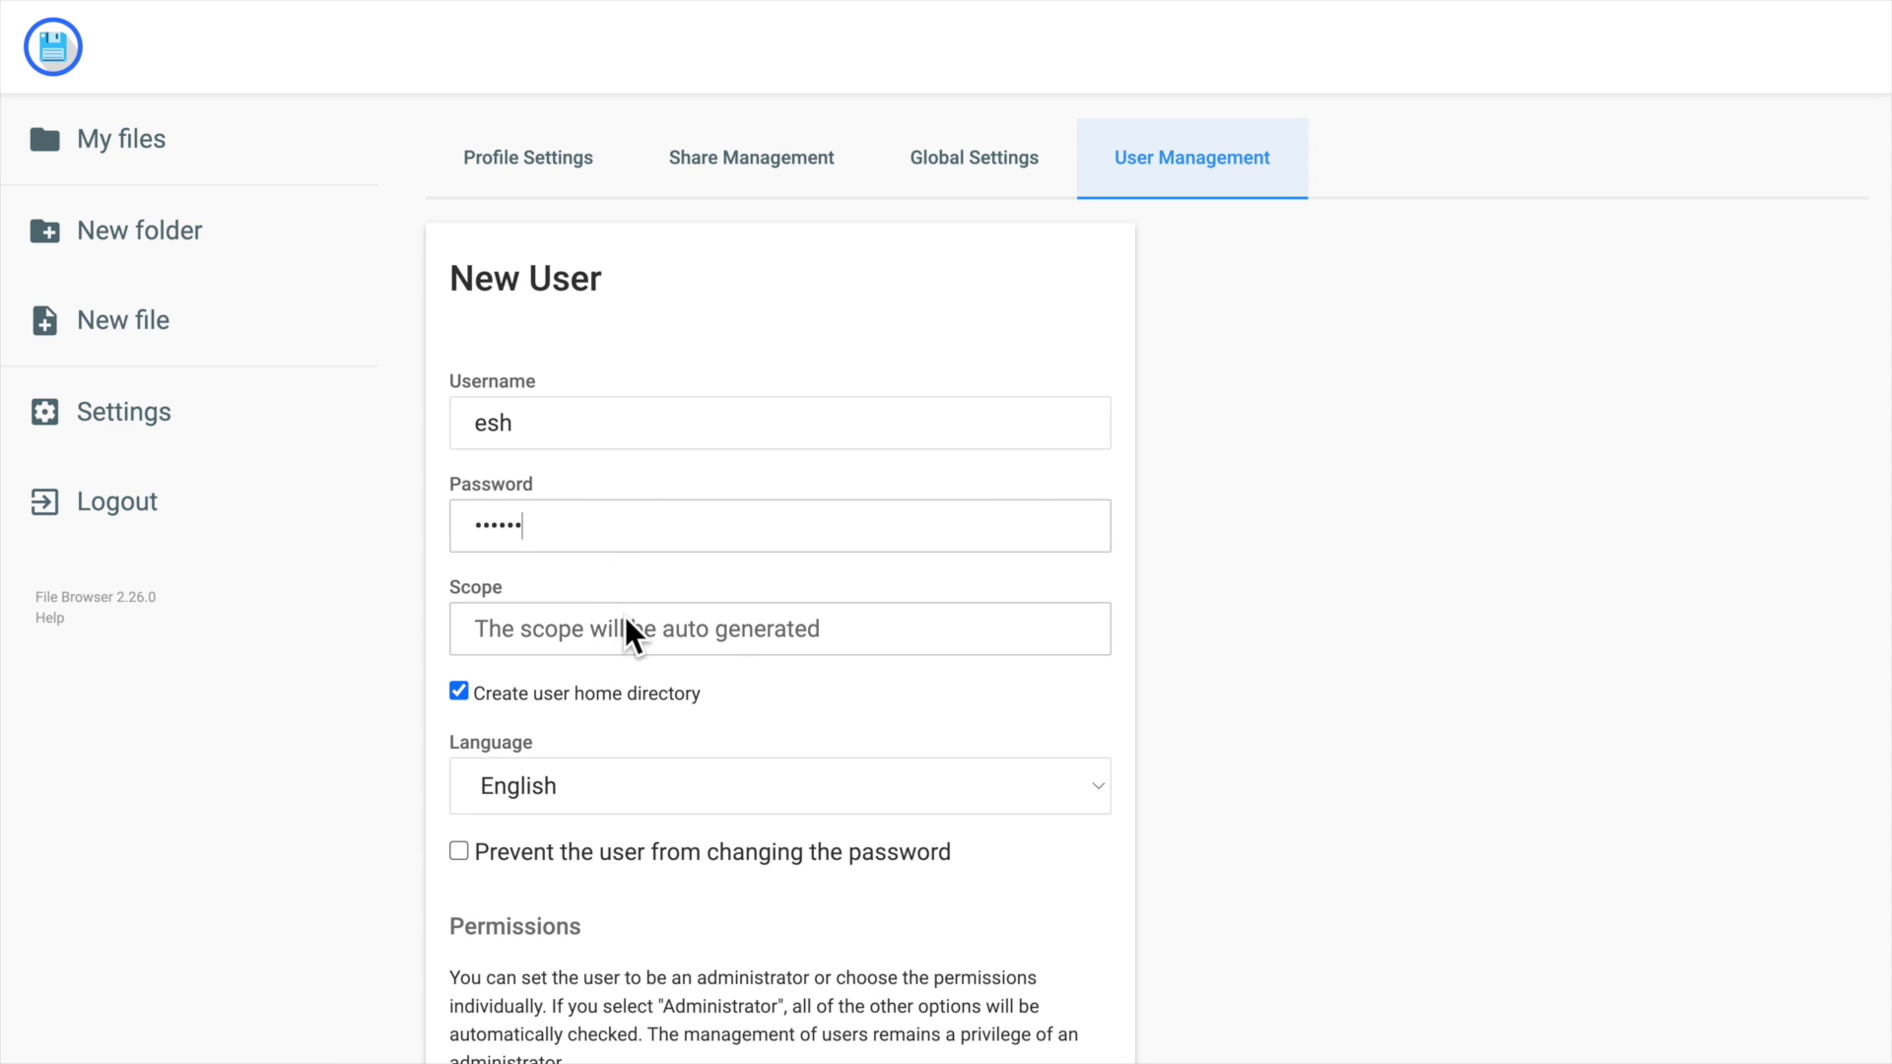
scroll(727, 616, down, 3)
scroll(725, 606, down, 7)
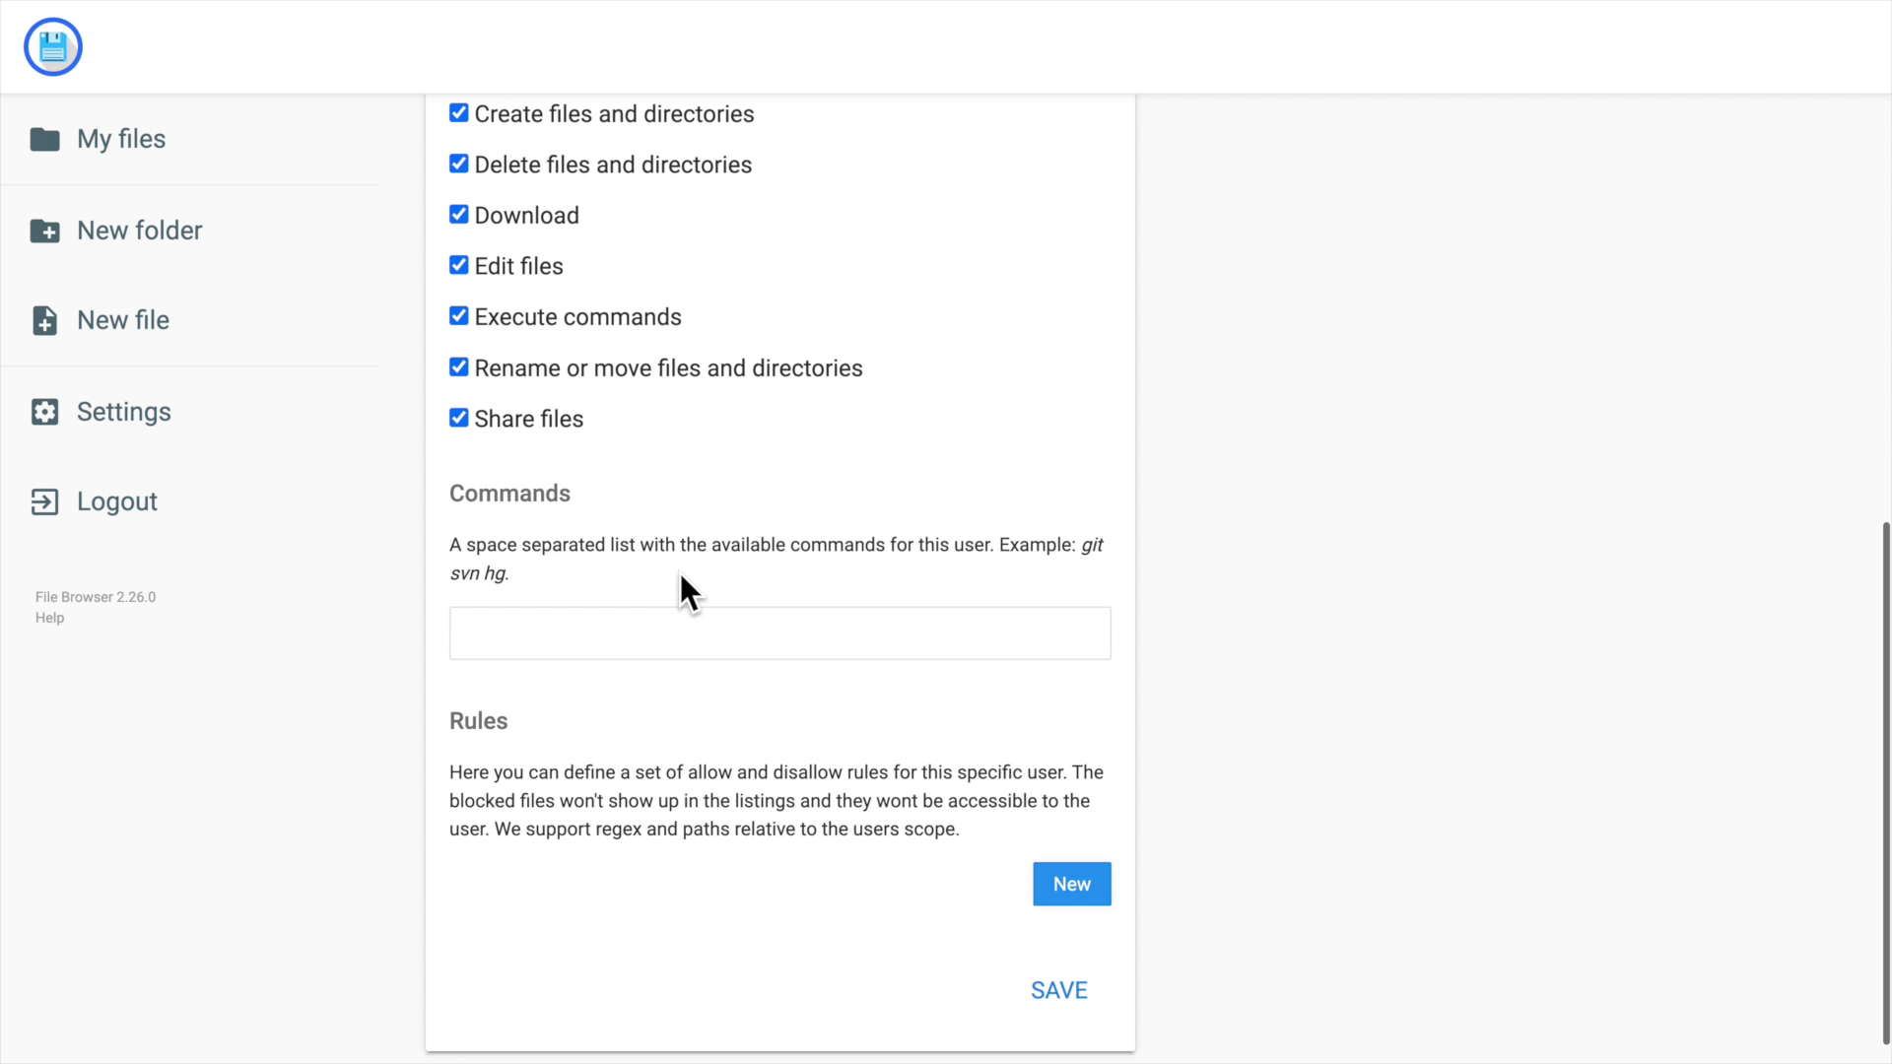
click(1058, 989)
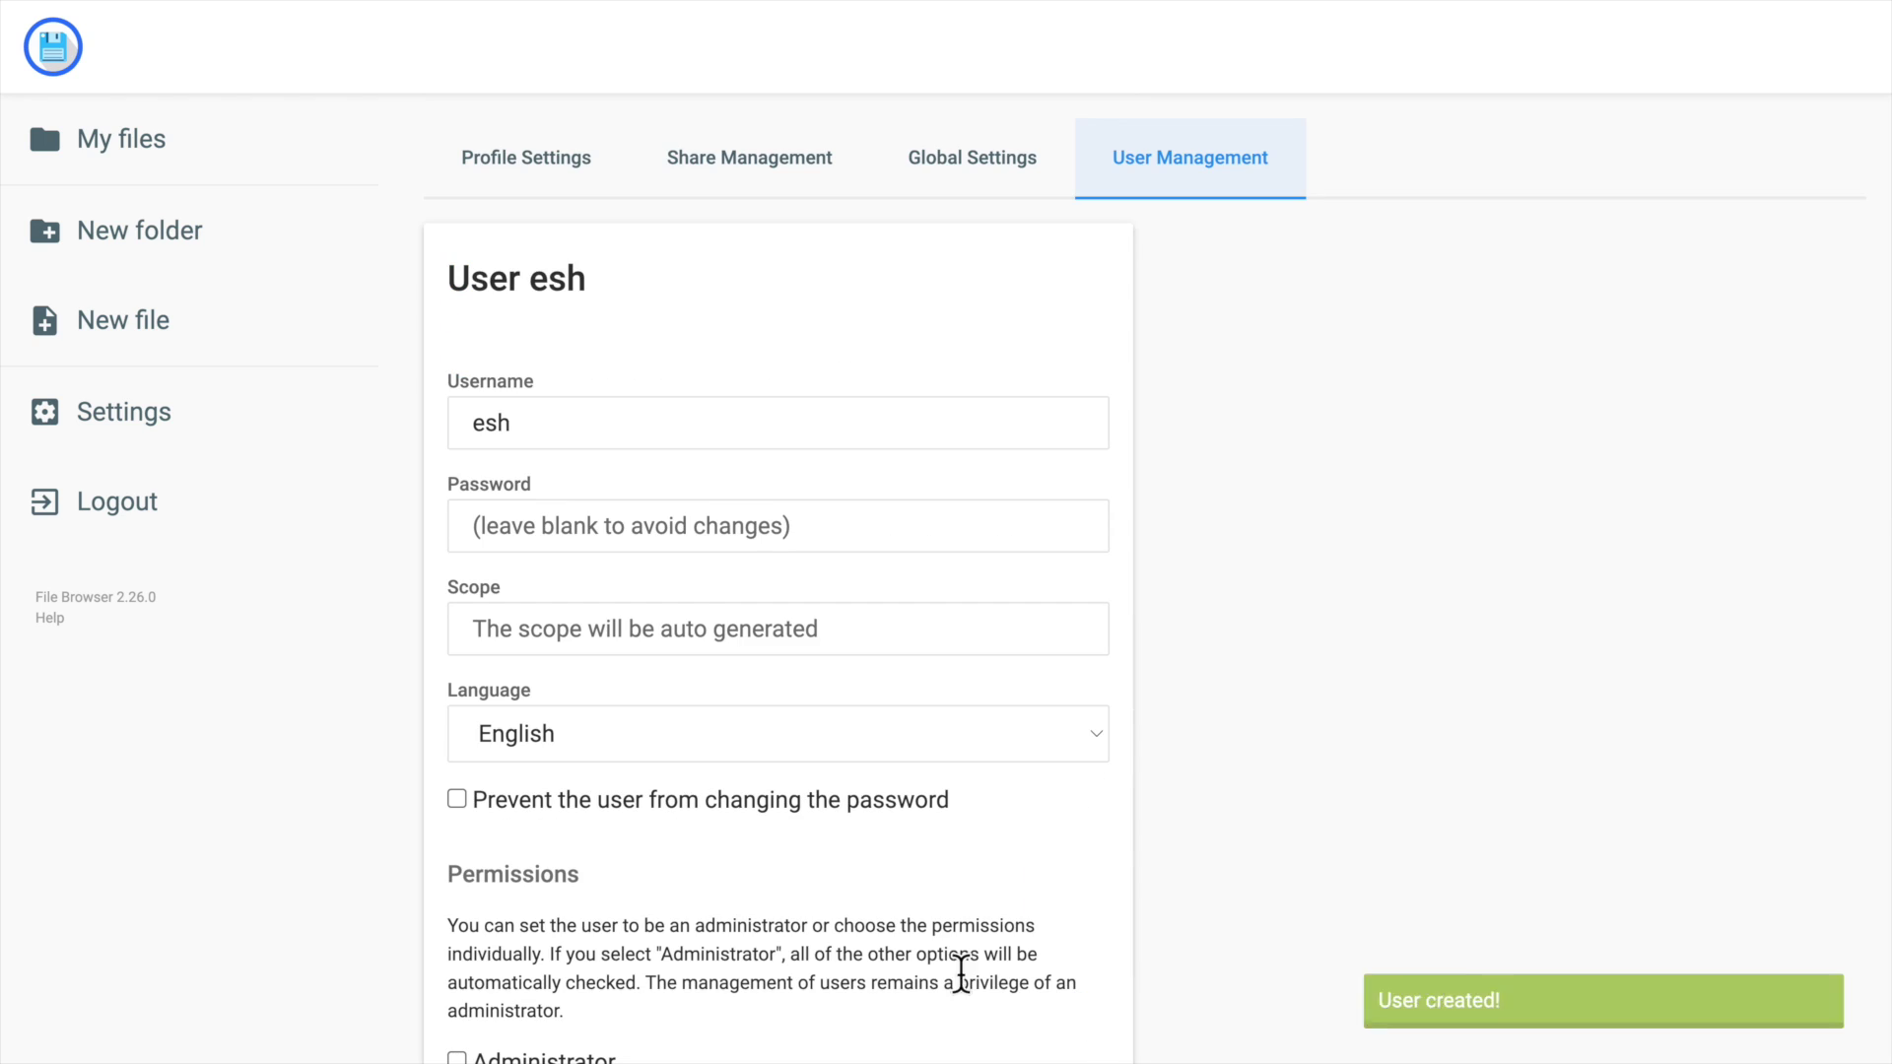
click(163, 508)
Log in as esh with its password.
text(esh)
key(Tab)
text(••)
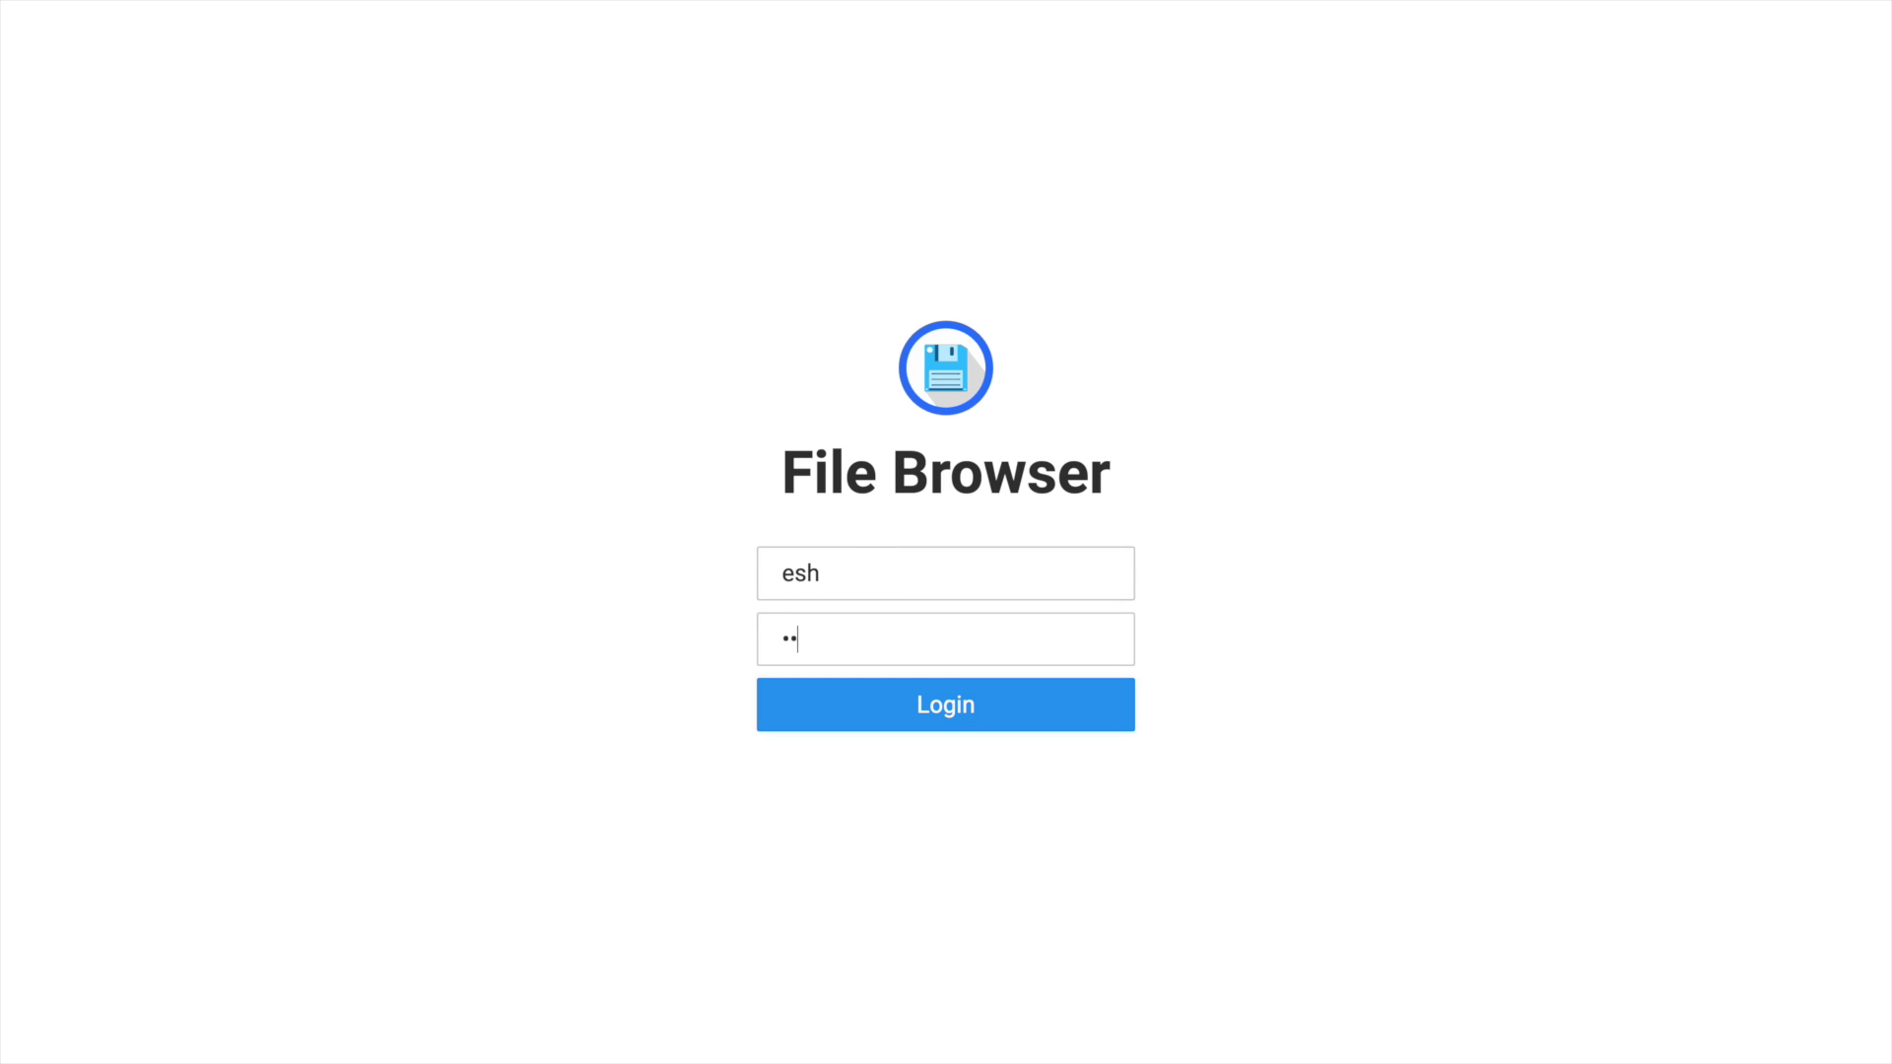
click(989, 717)
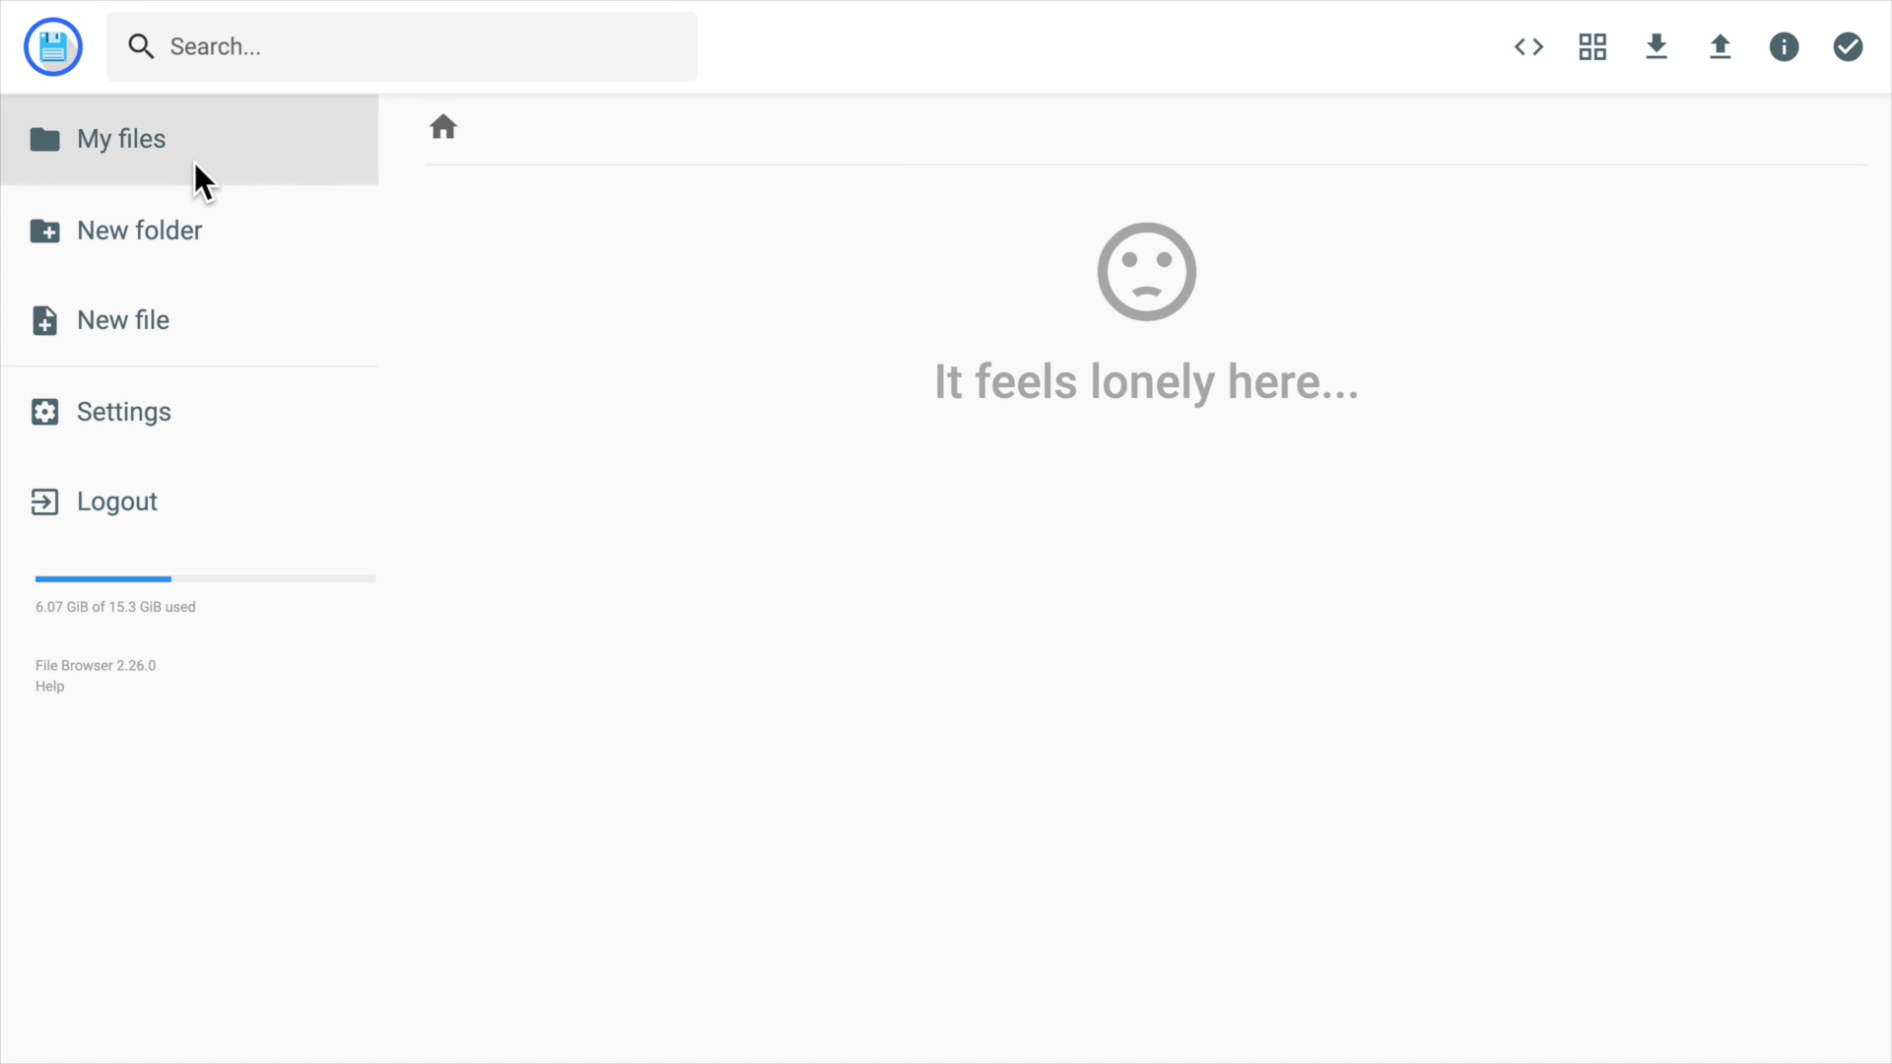
Create a documents folder and upload the PDF files into it.
click(192, 227)
text(documents)
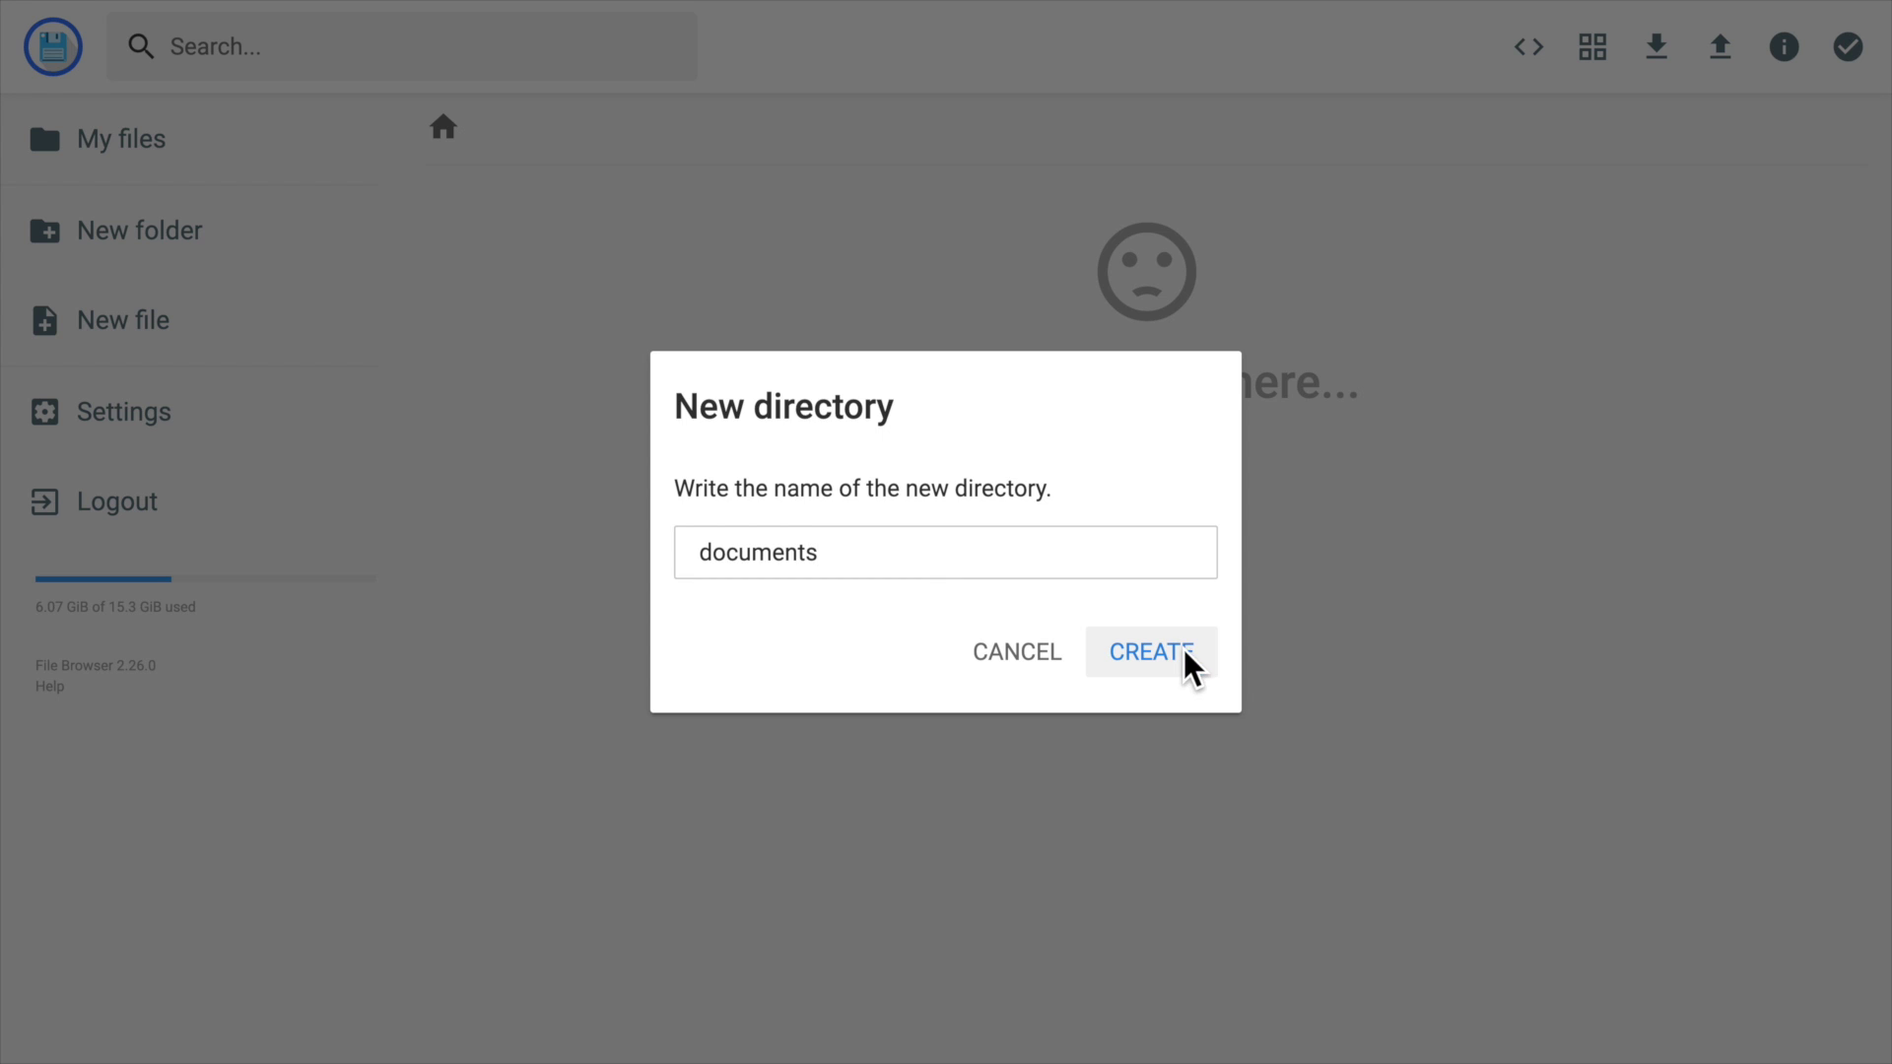
click(1192, 658)
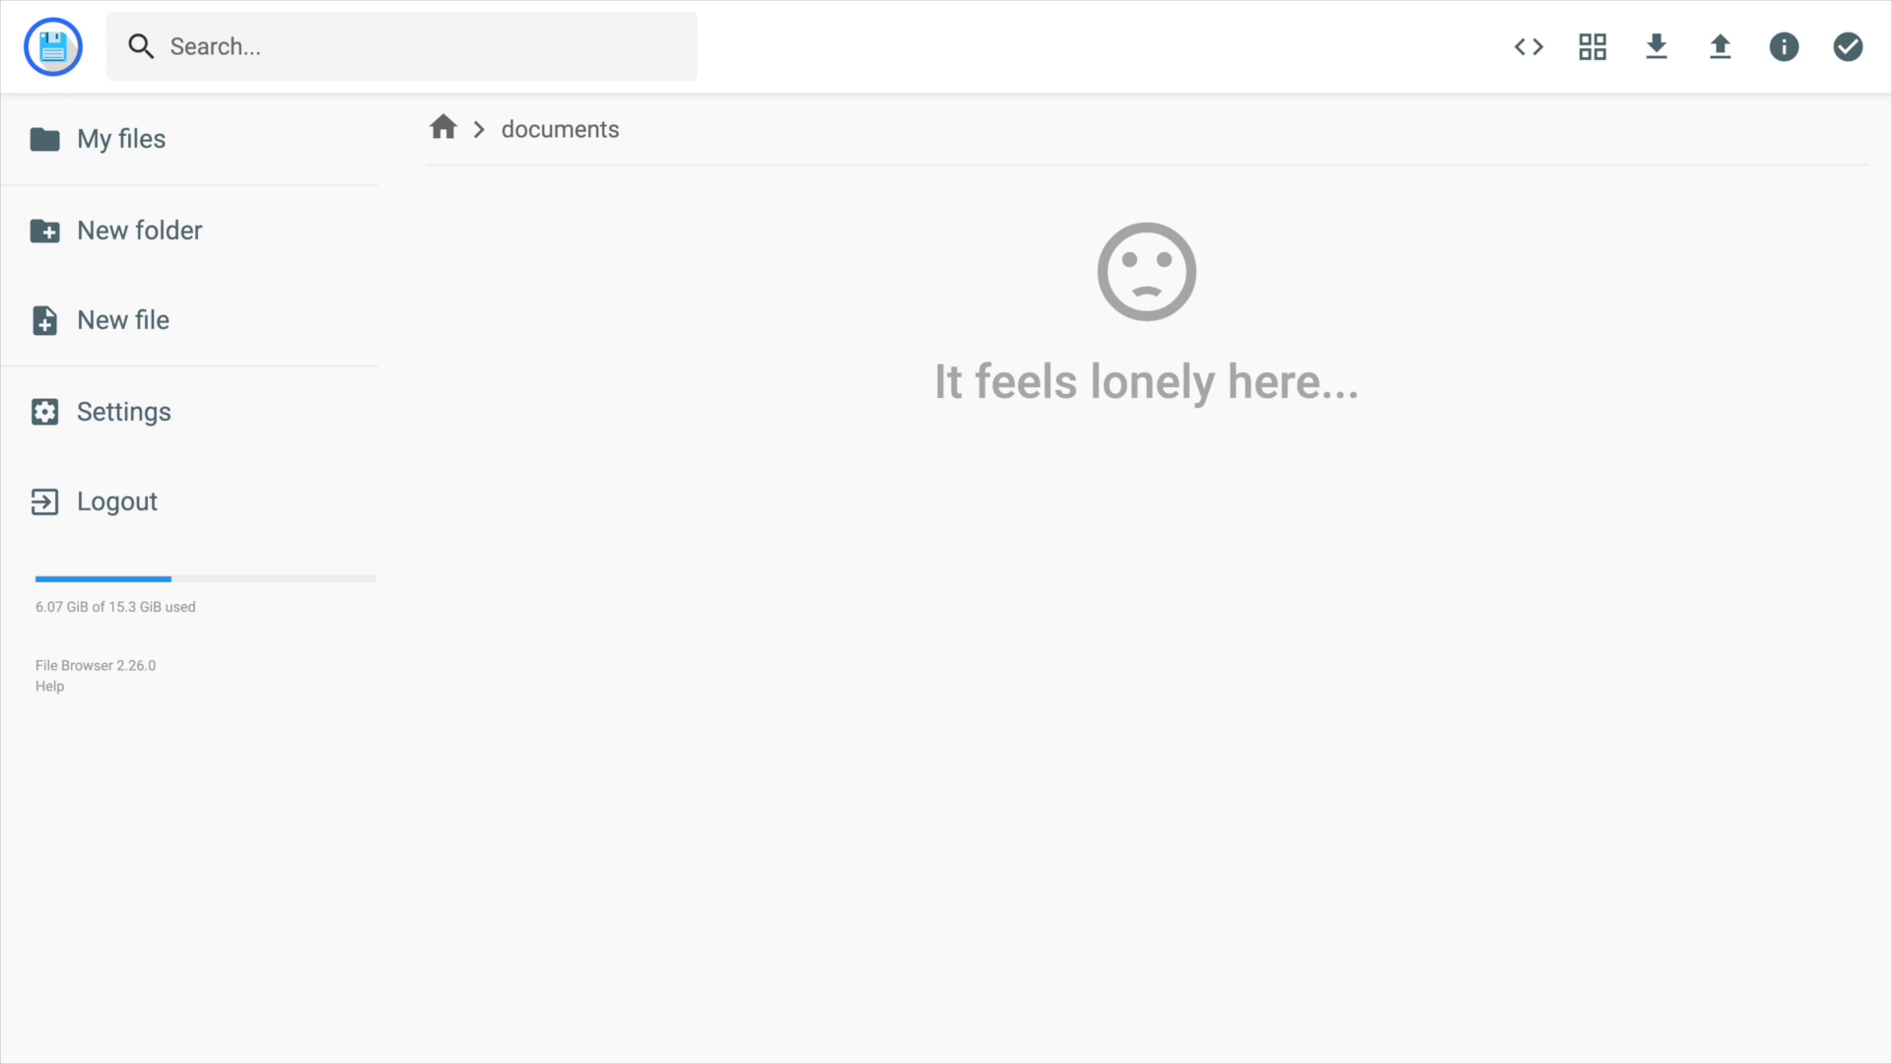
drag(864, 1060, 716, 445)
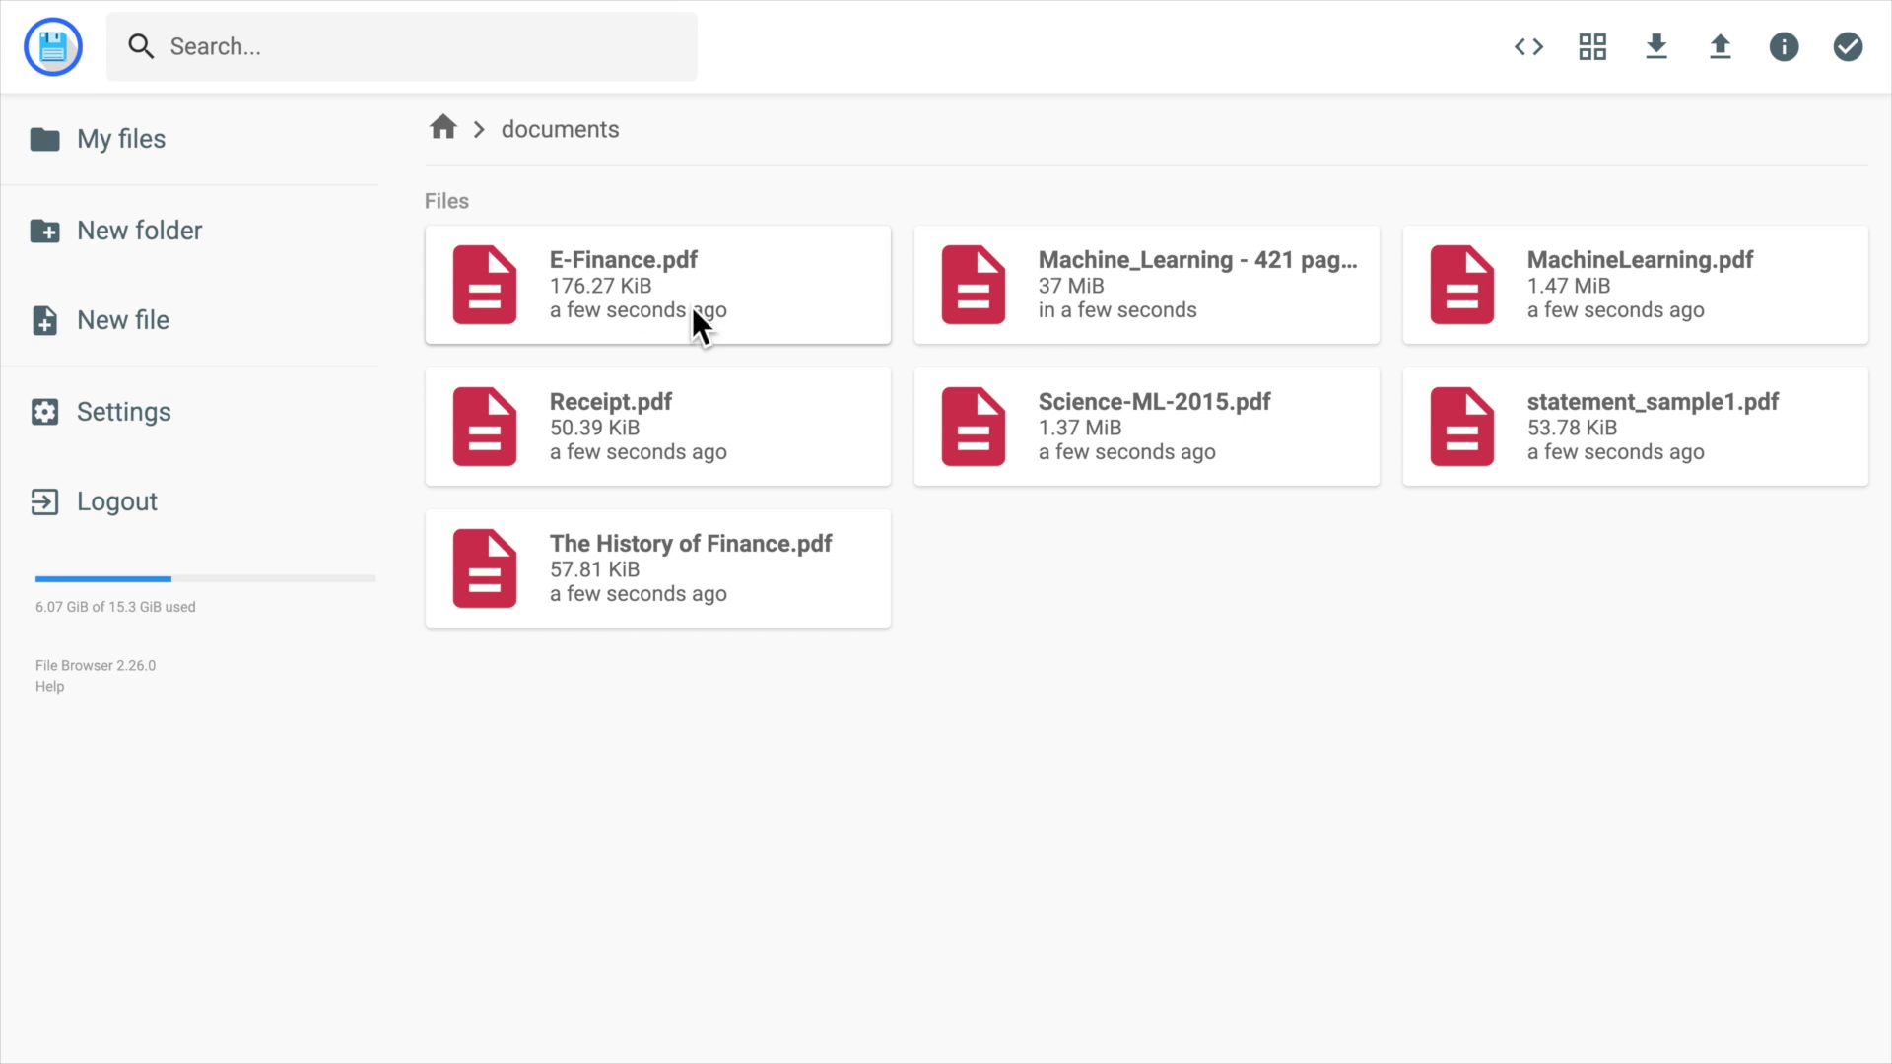
Preview E-Finance.pdf, flipping to page 2 and back, then close it.
double_click(695, 311)
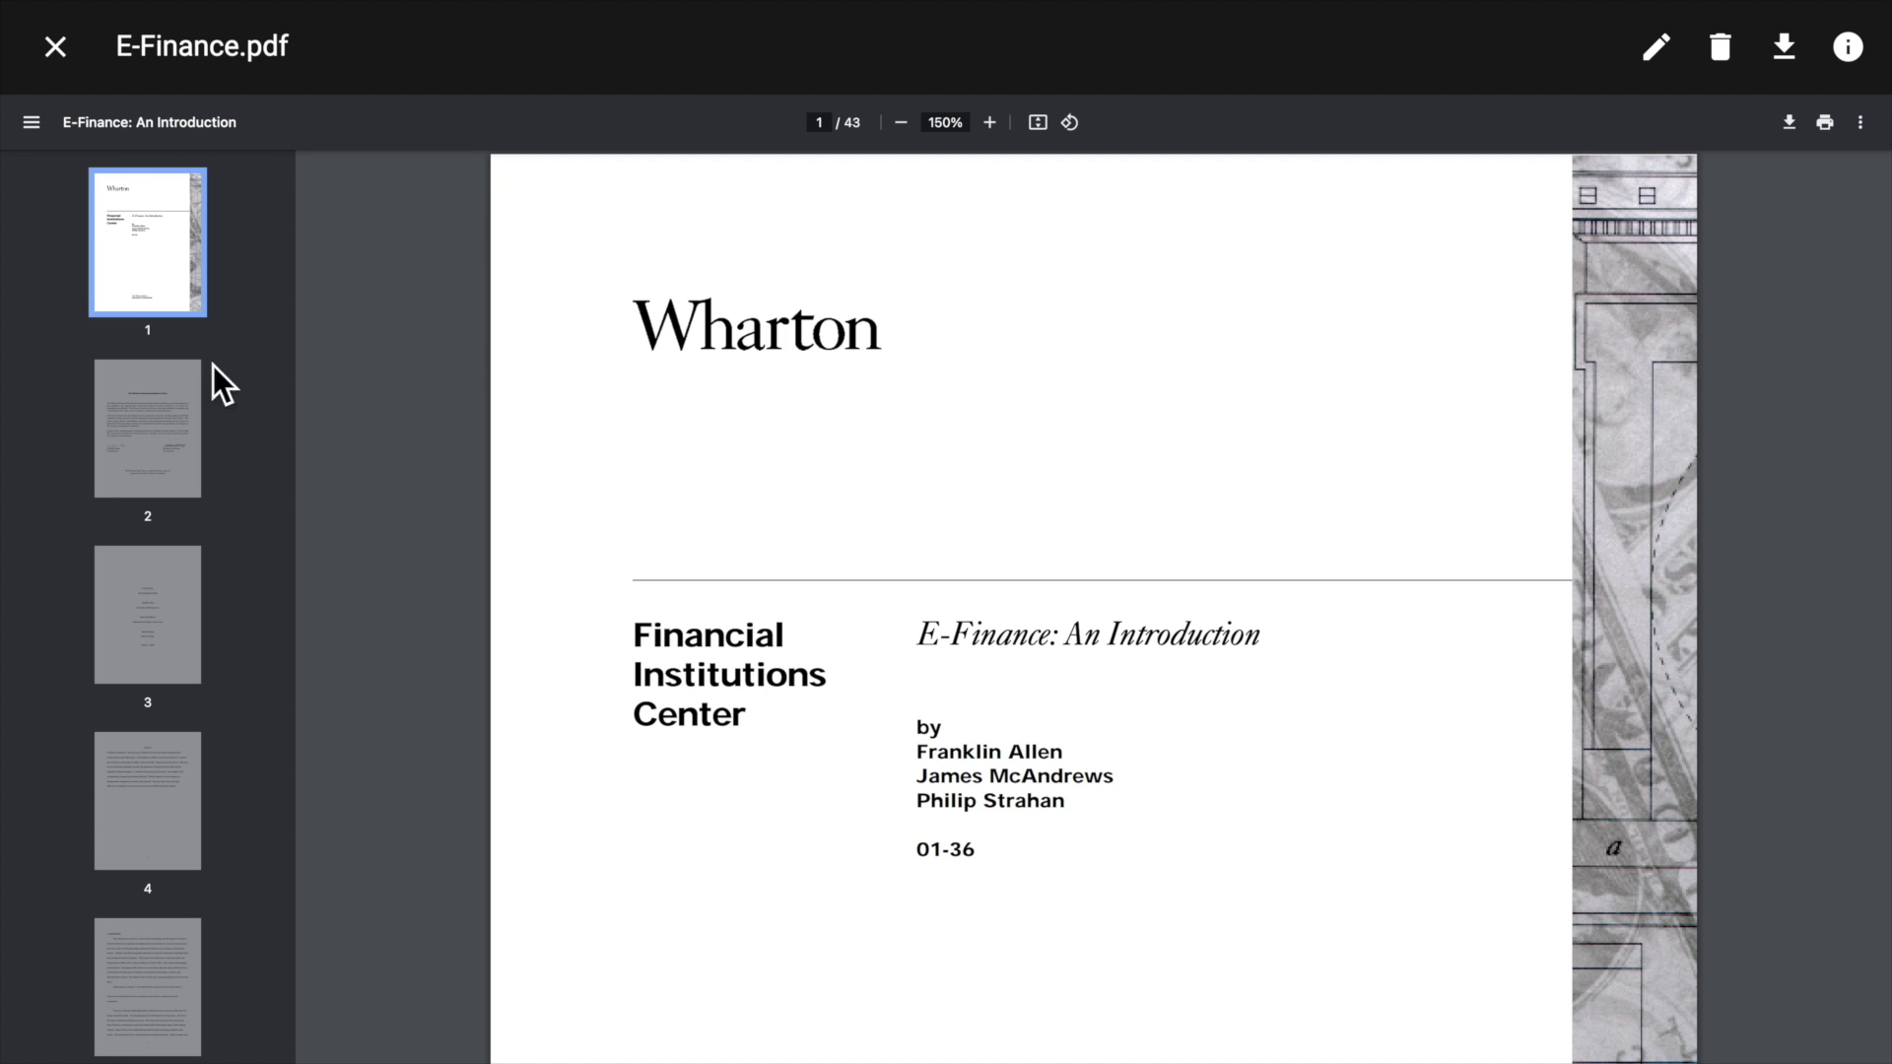
click(178, 404)
click(148, 262)
click(55, 46)
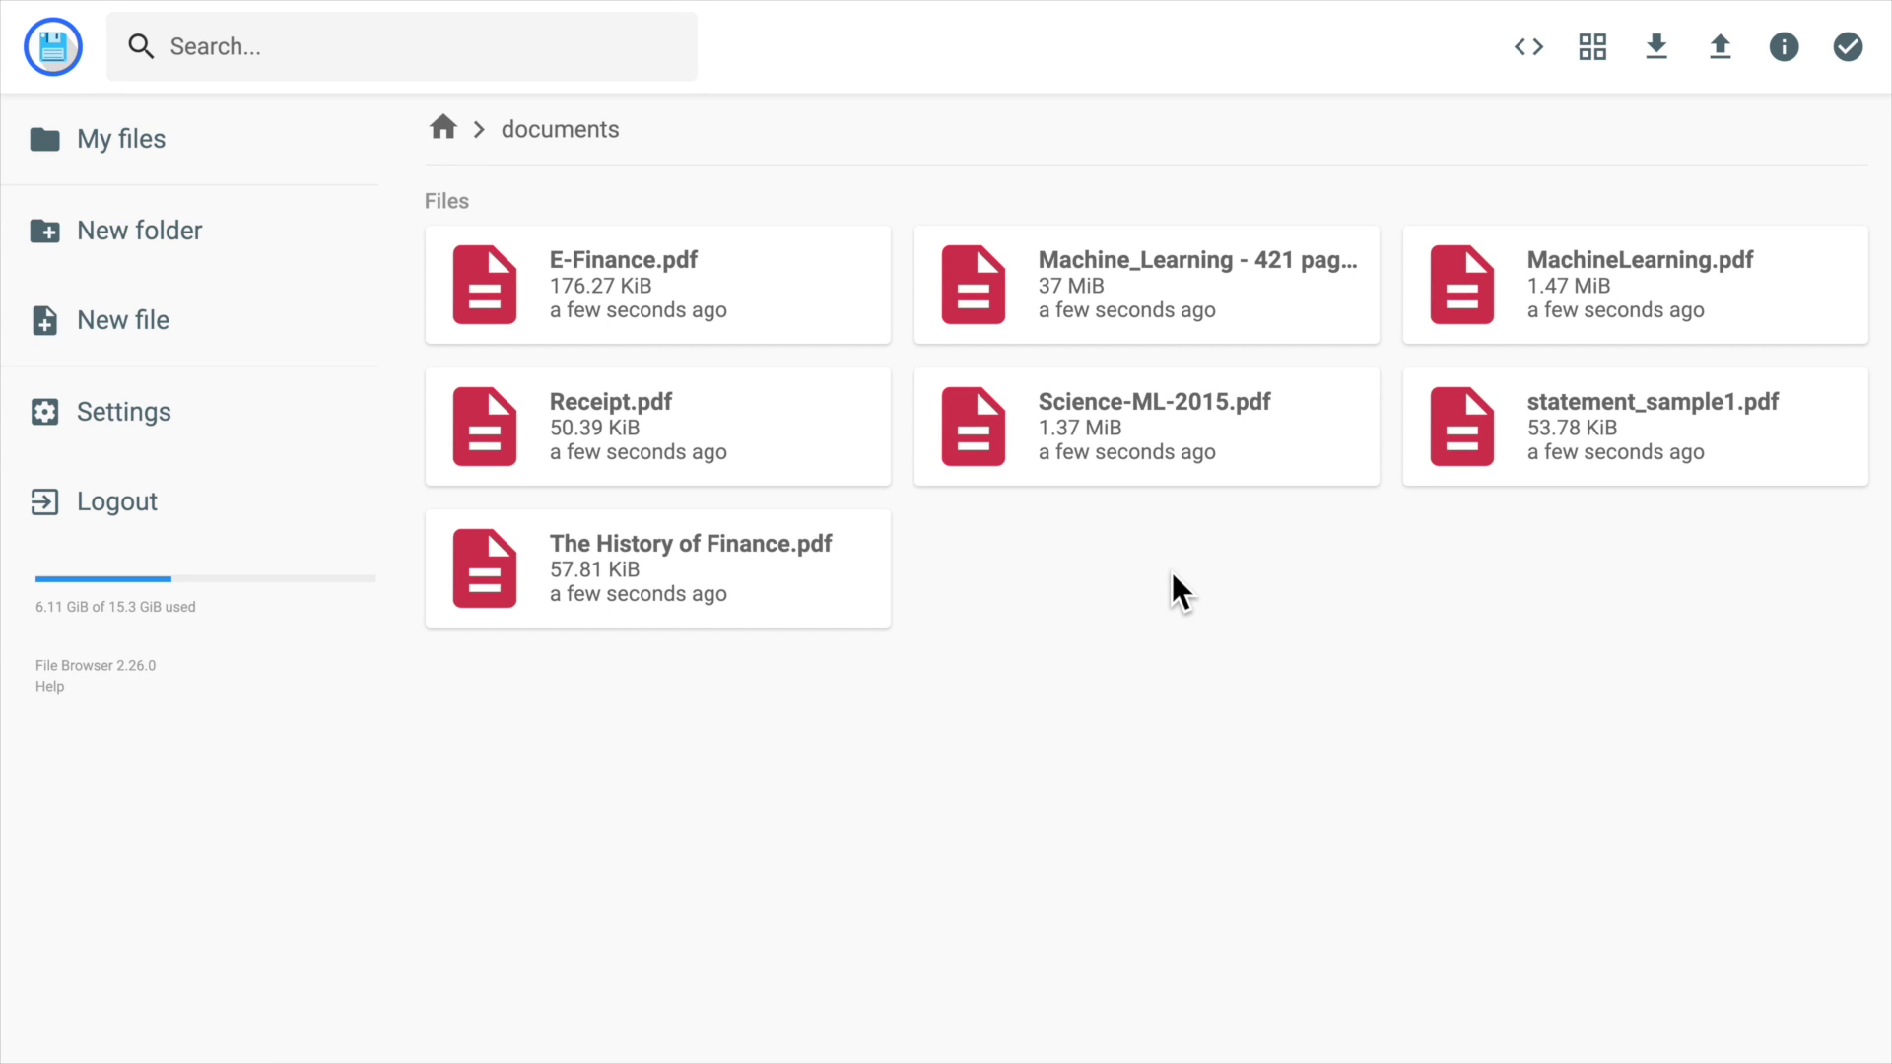
Share E-Finance.pdf for 5 hours with a password, copy the link, and log out of esh.
click(856, 292)
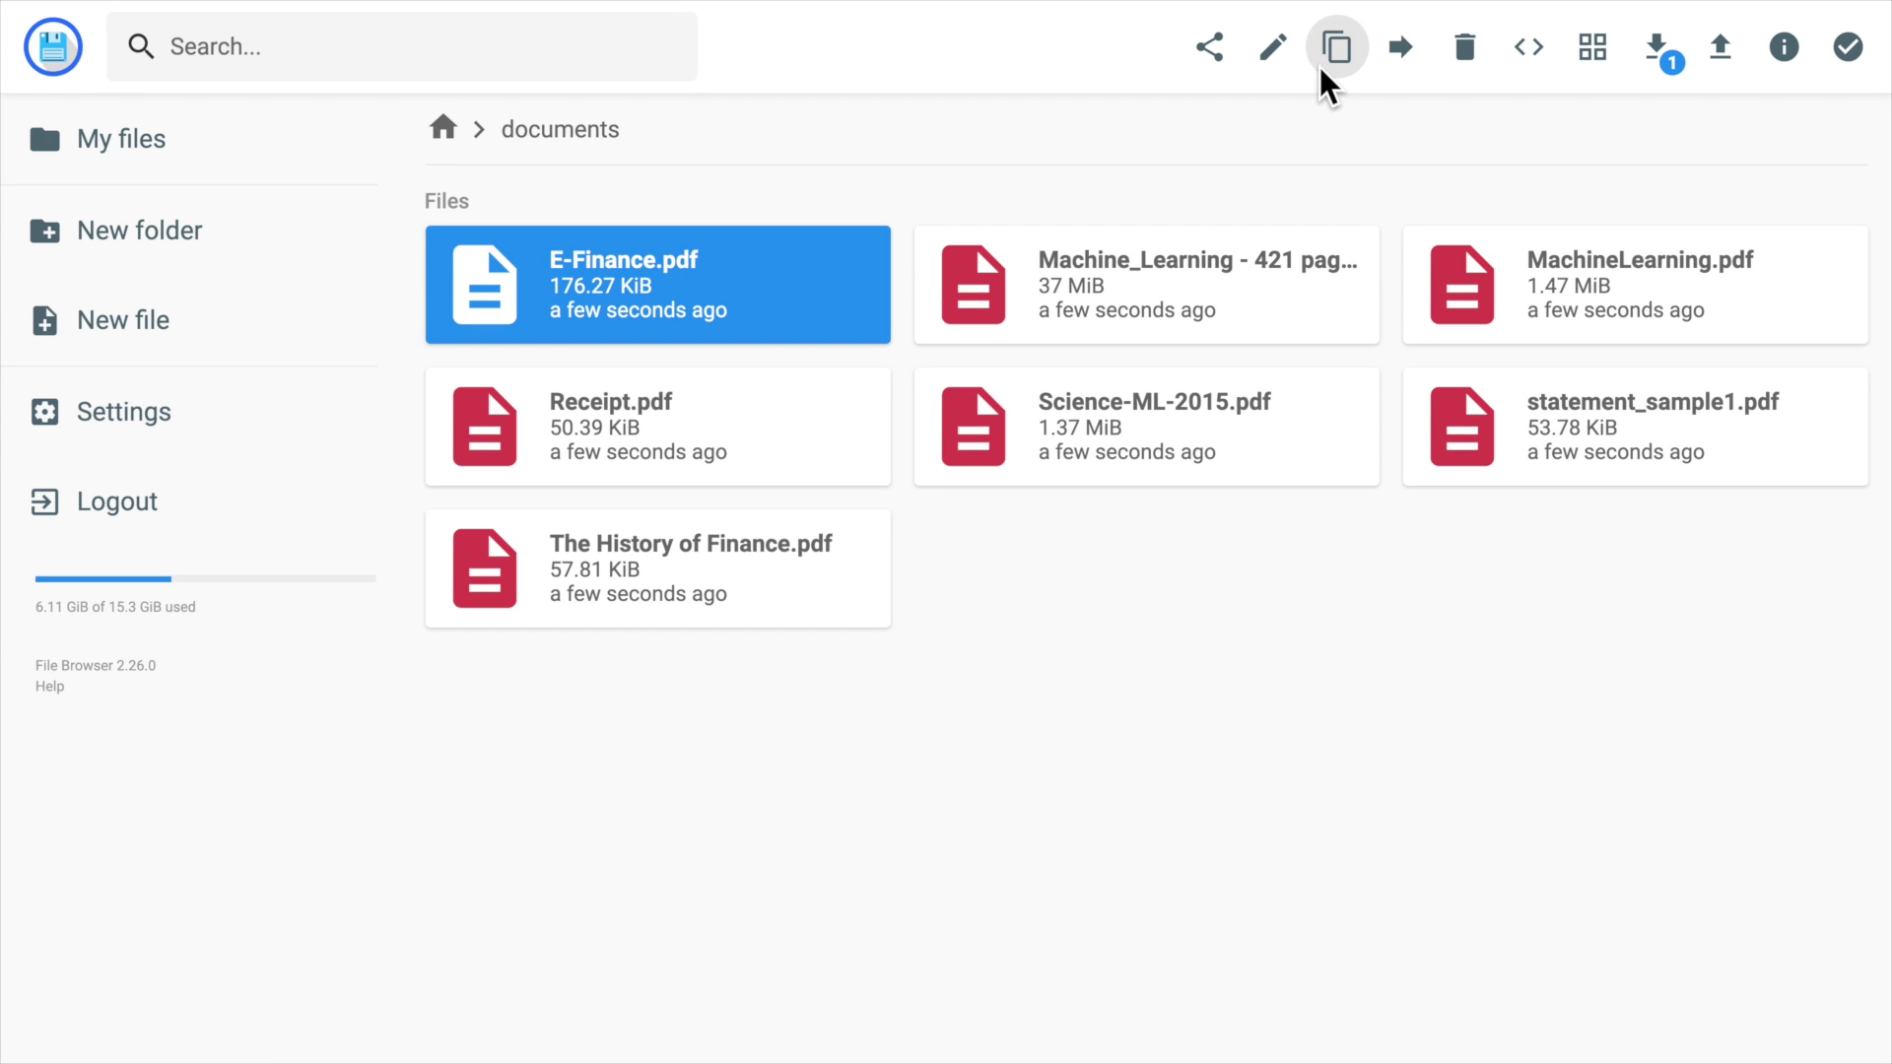
click(1230, 45)
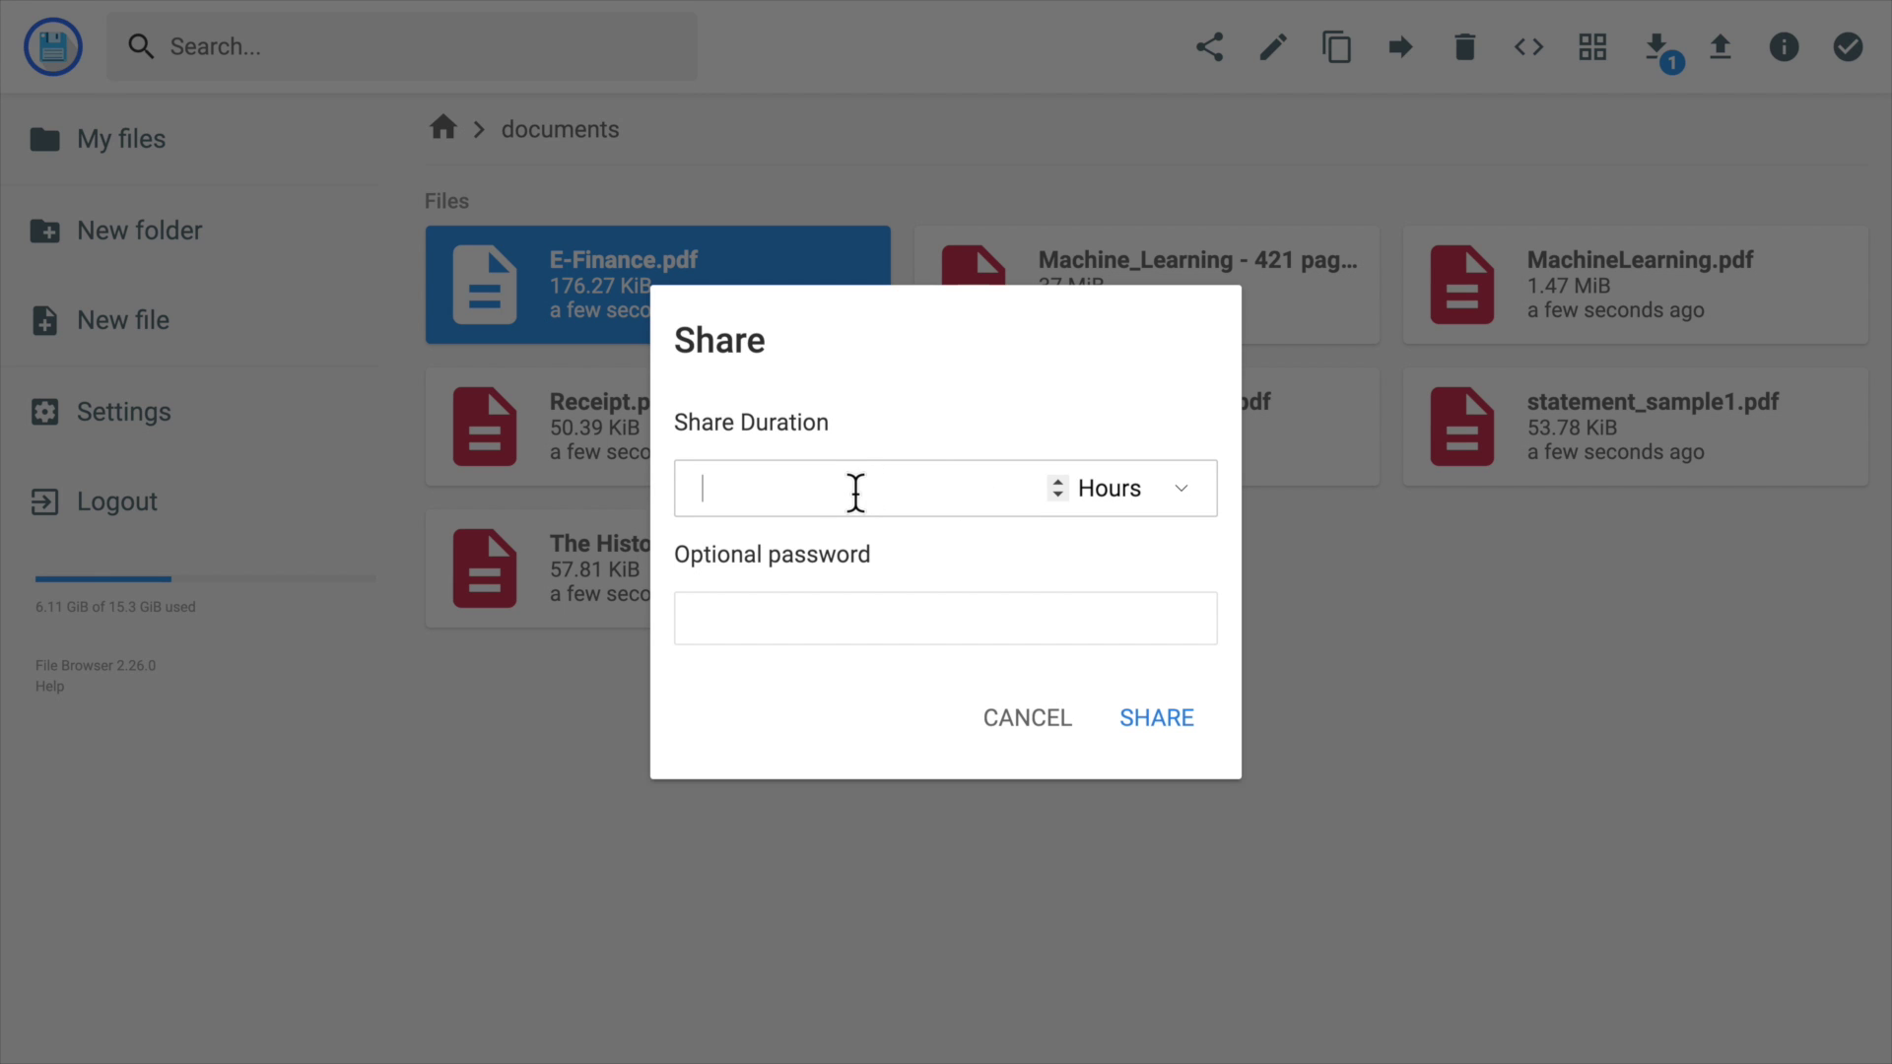
click(822, 619)
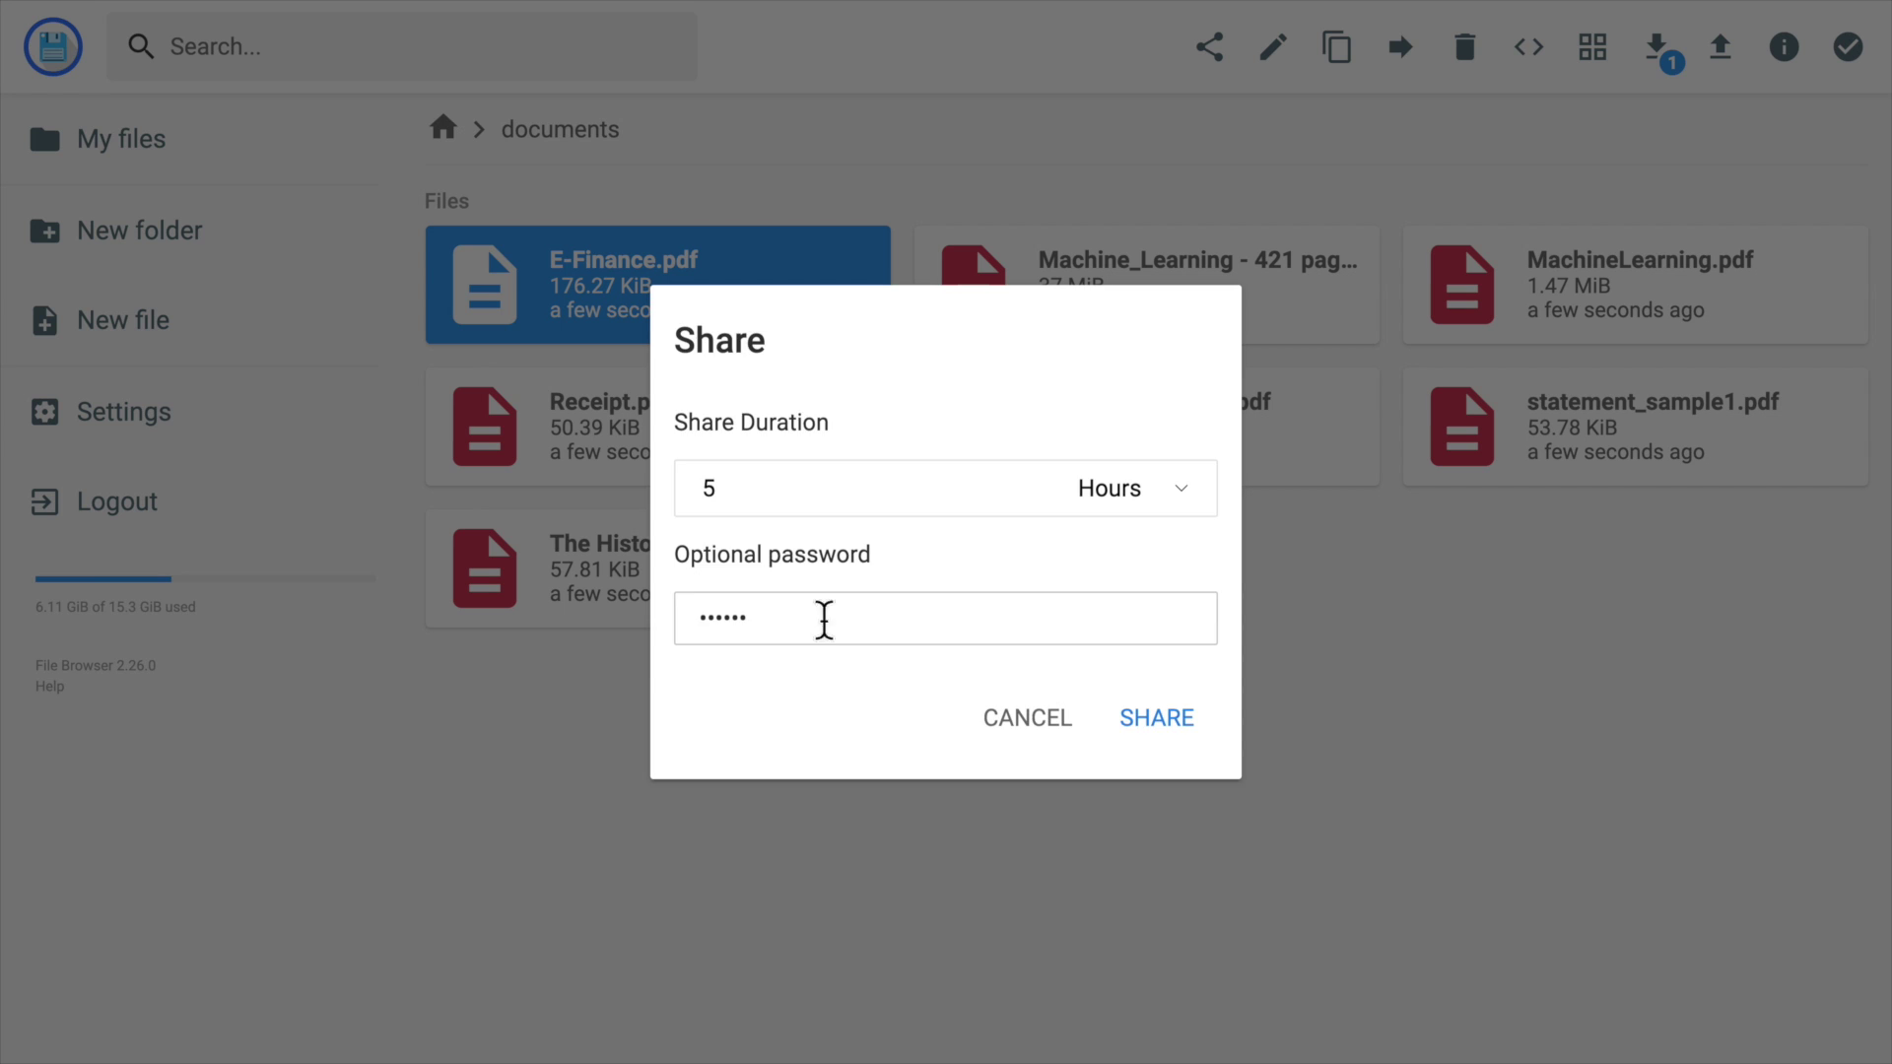
key(Return)
click(1064, 555)
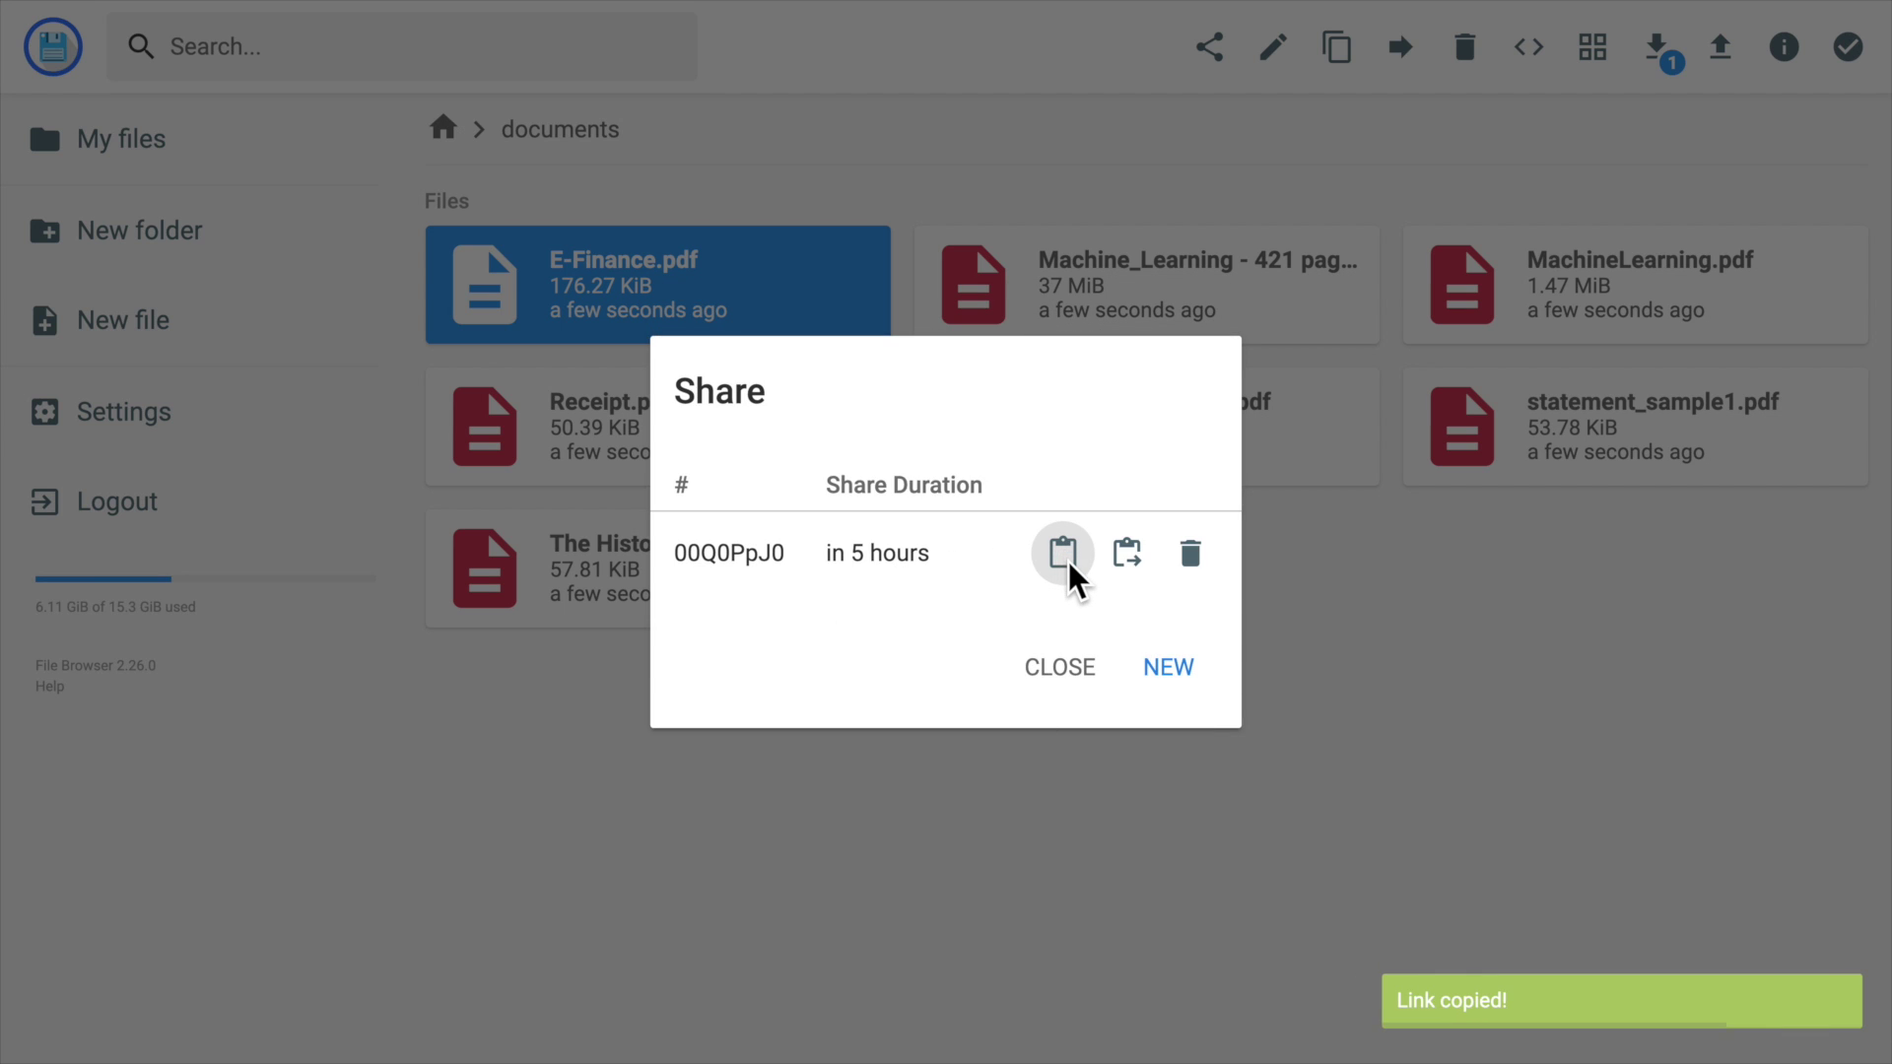
click(1072, 666)
click(219, 519)
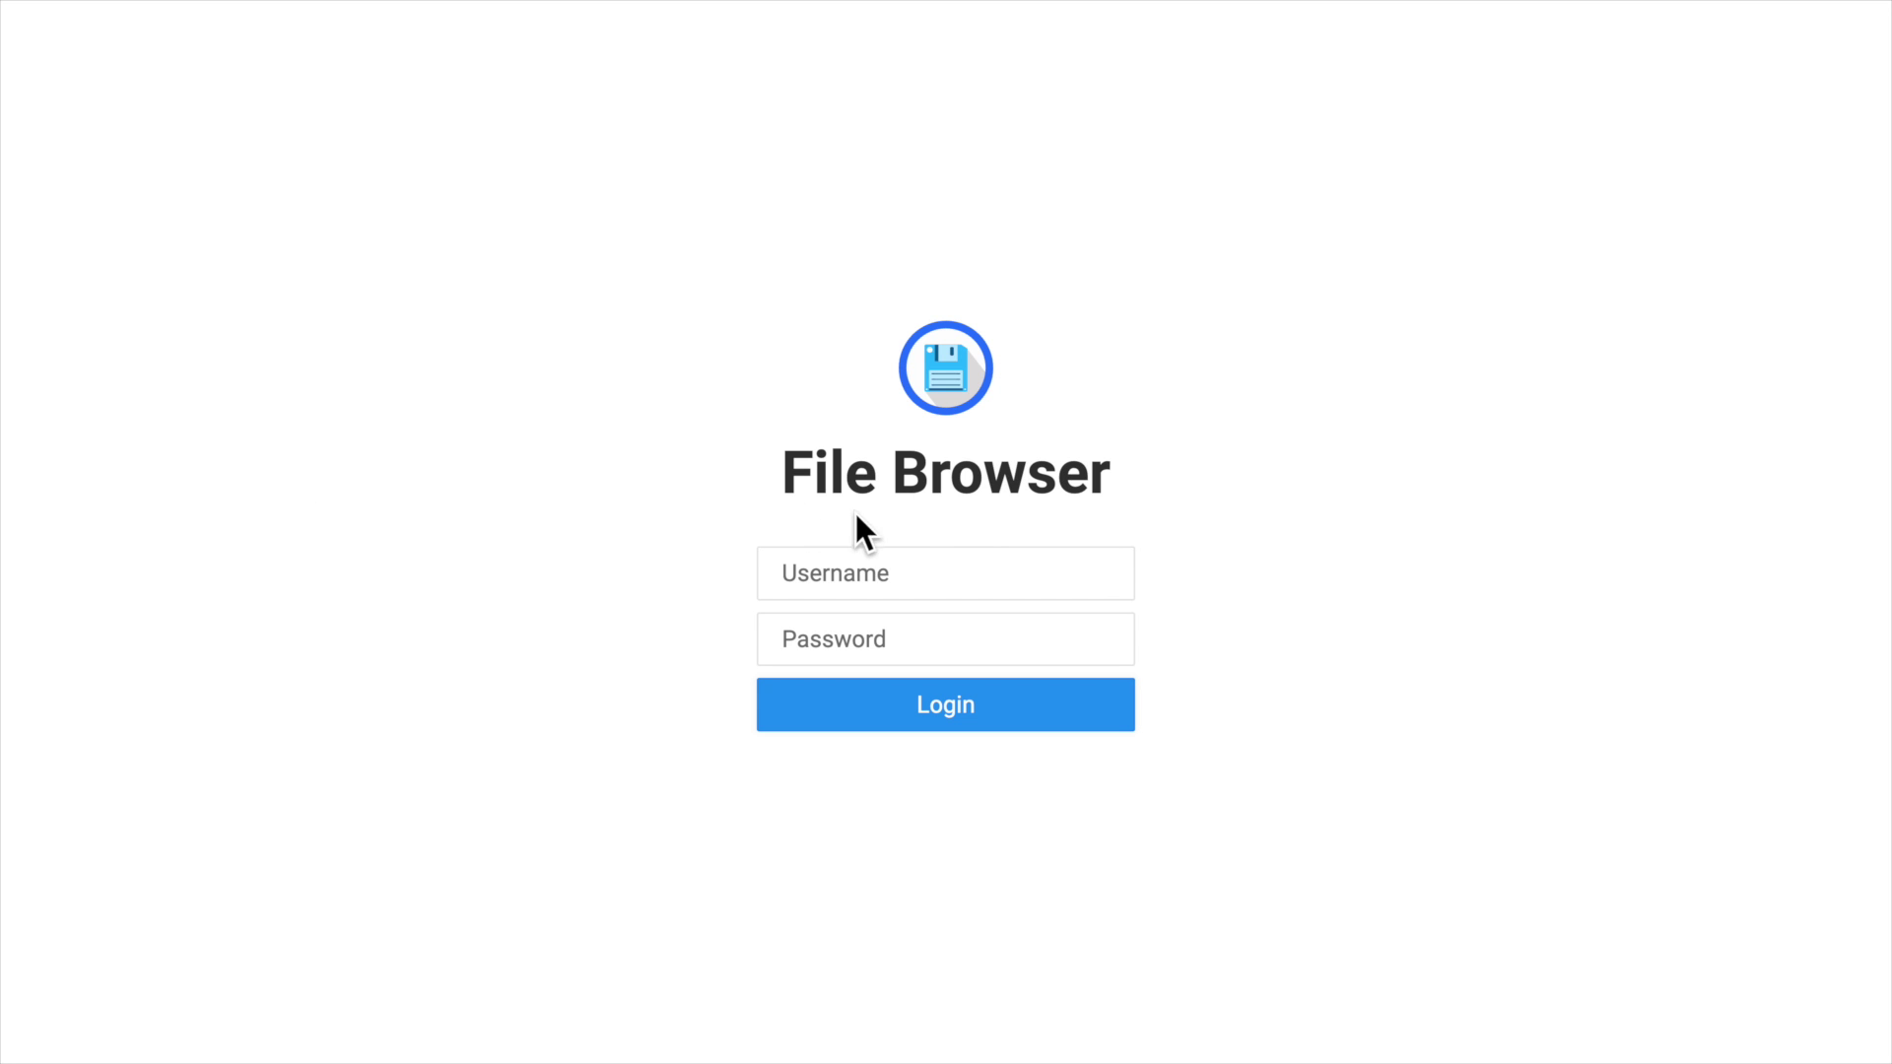
key(super+t)
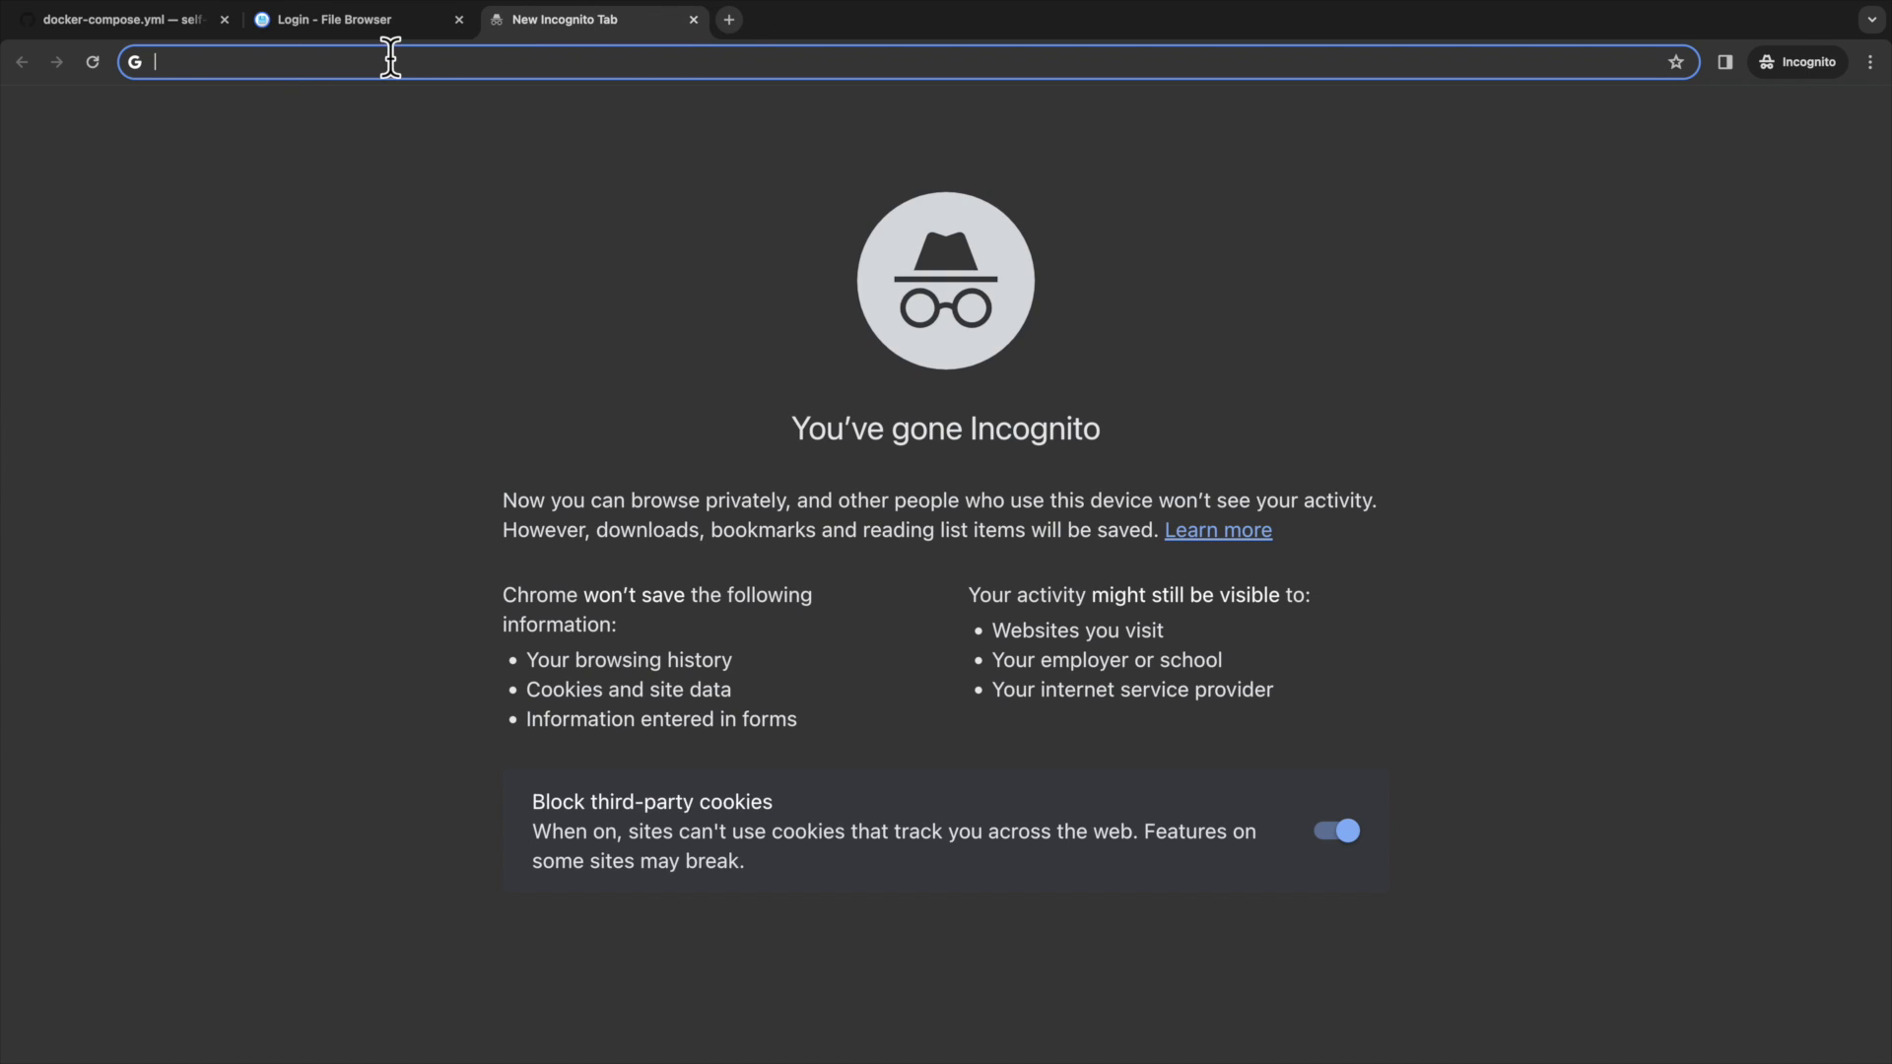
key(super+v)
key(Return)
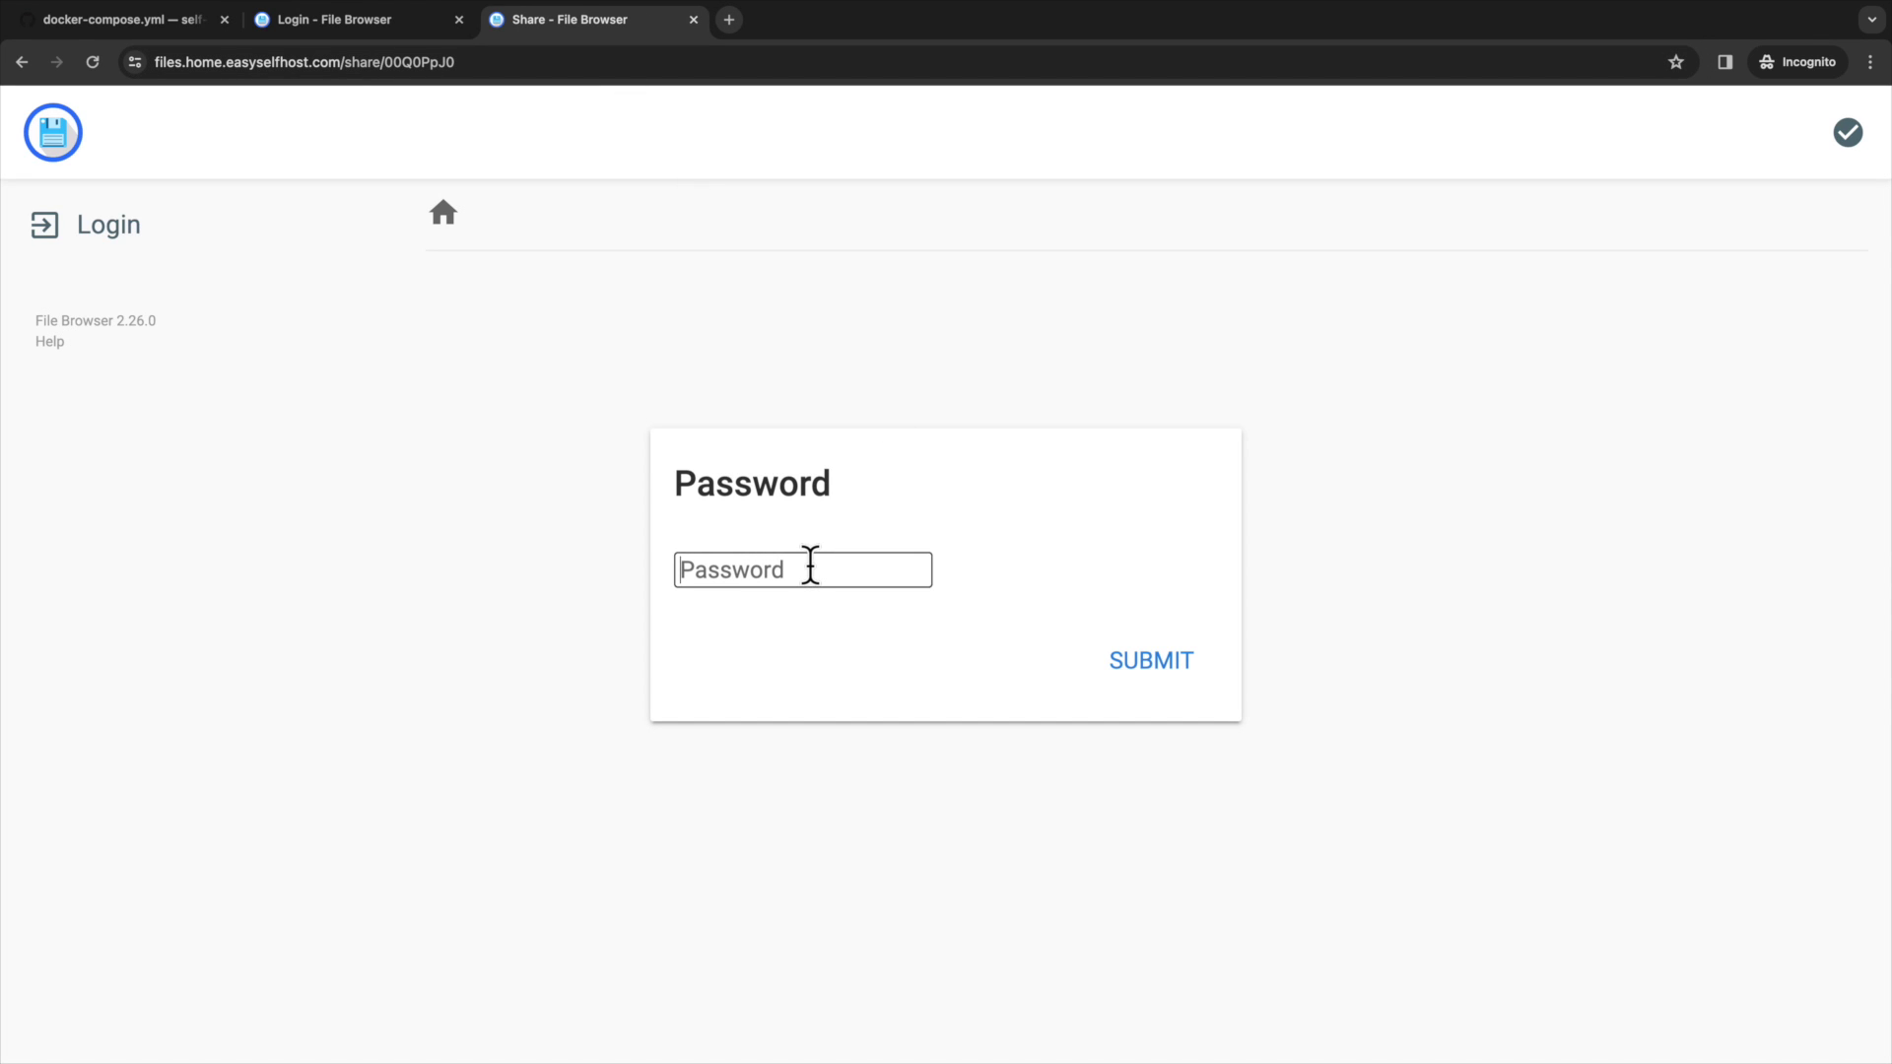
text(••••••)
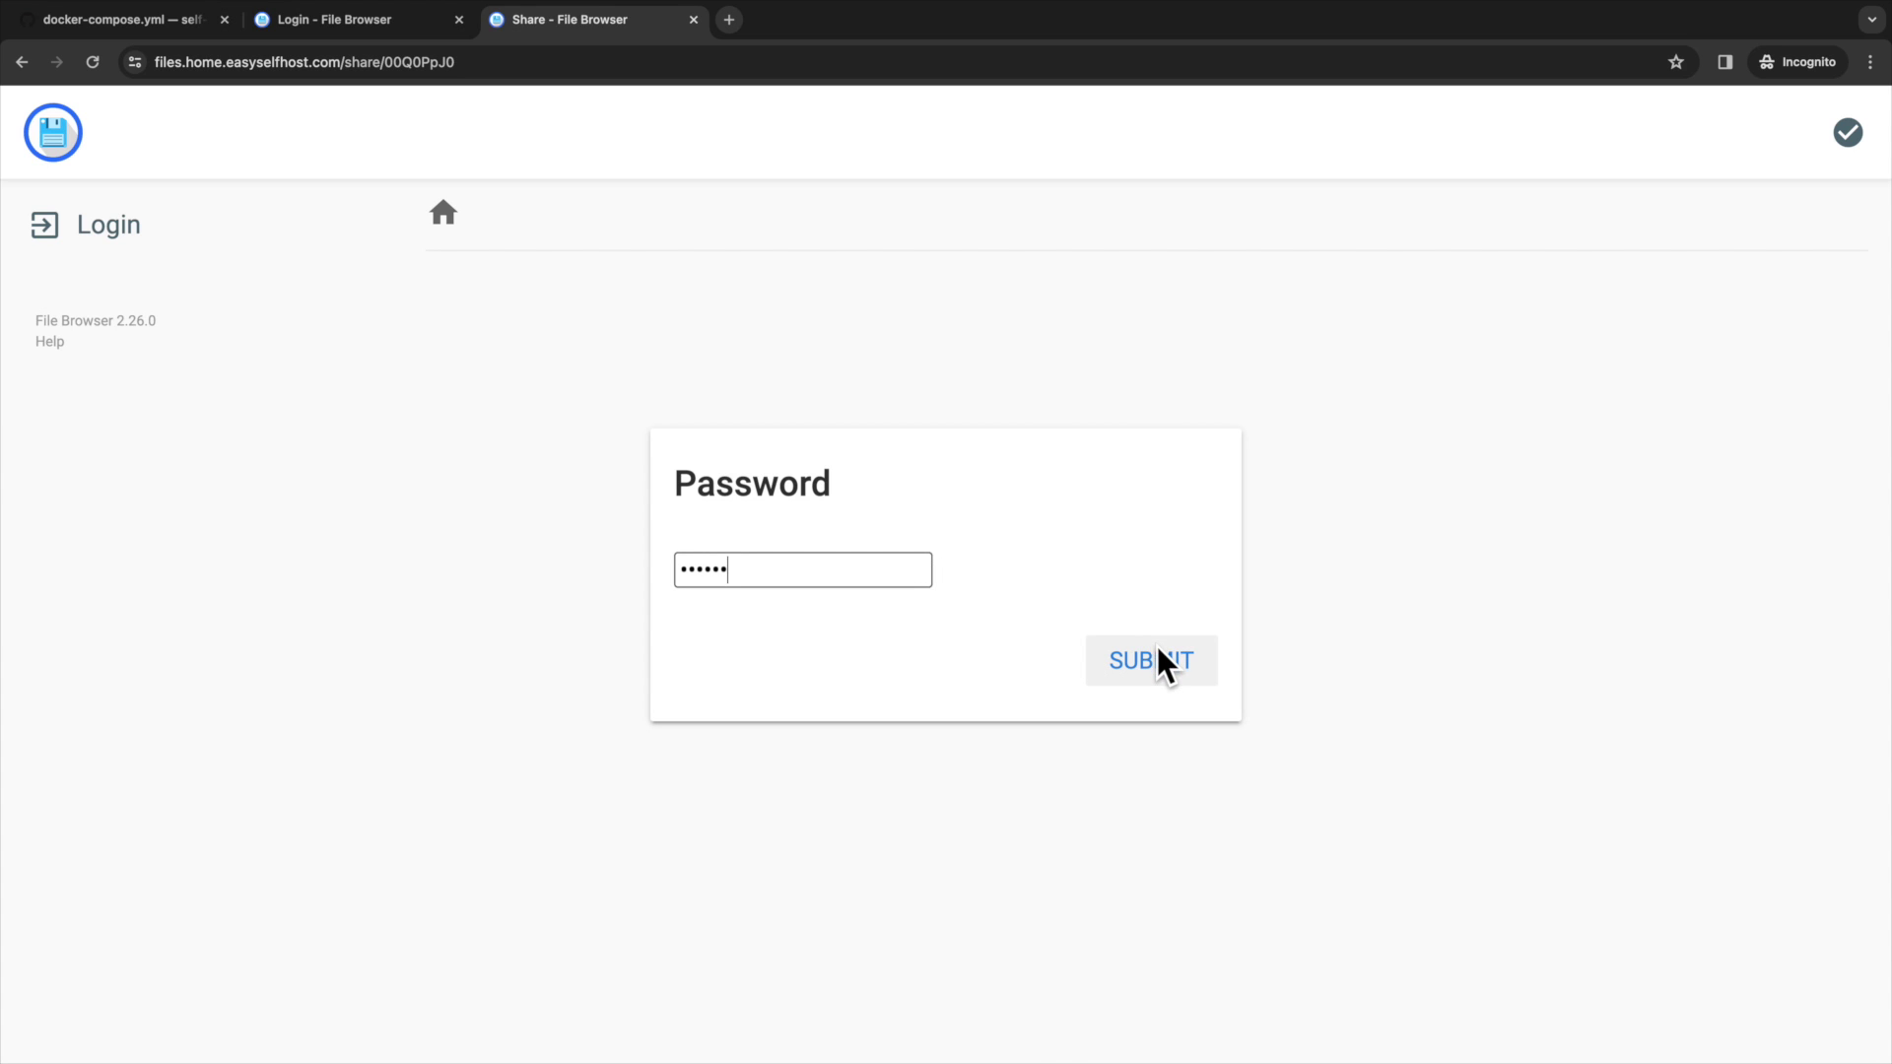
click(1155, 658)
scroll(1250, 522, down, 1)
scroll(1250, 523, down, 3)
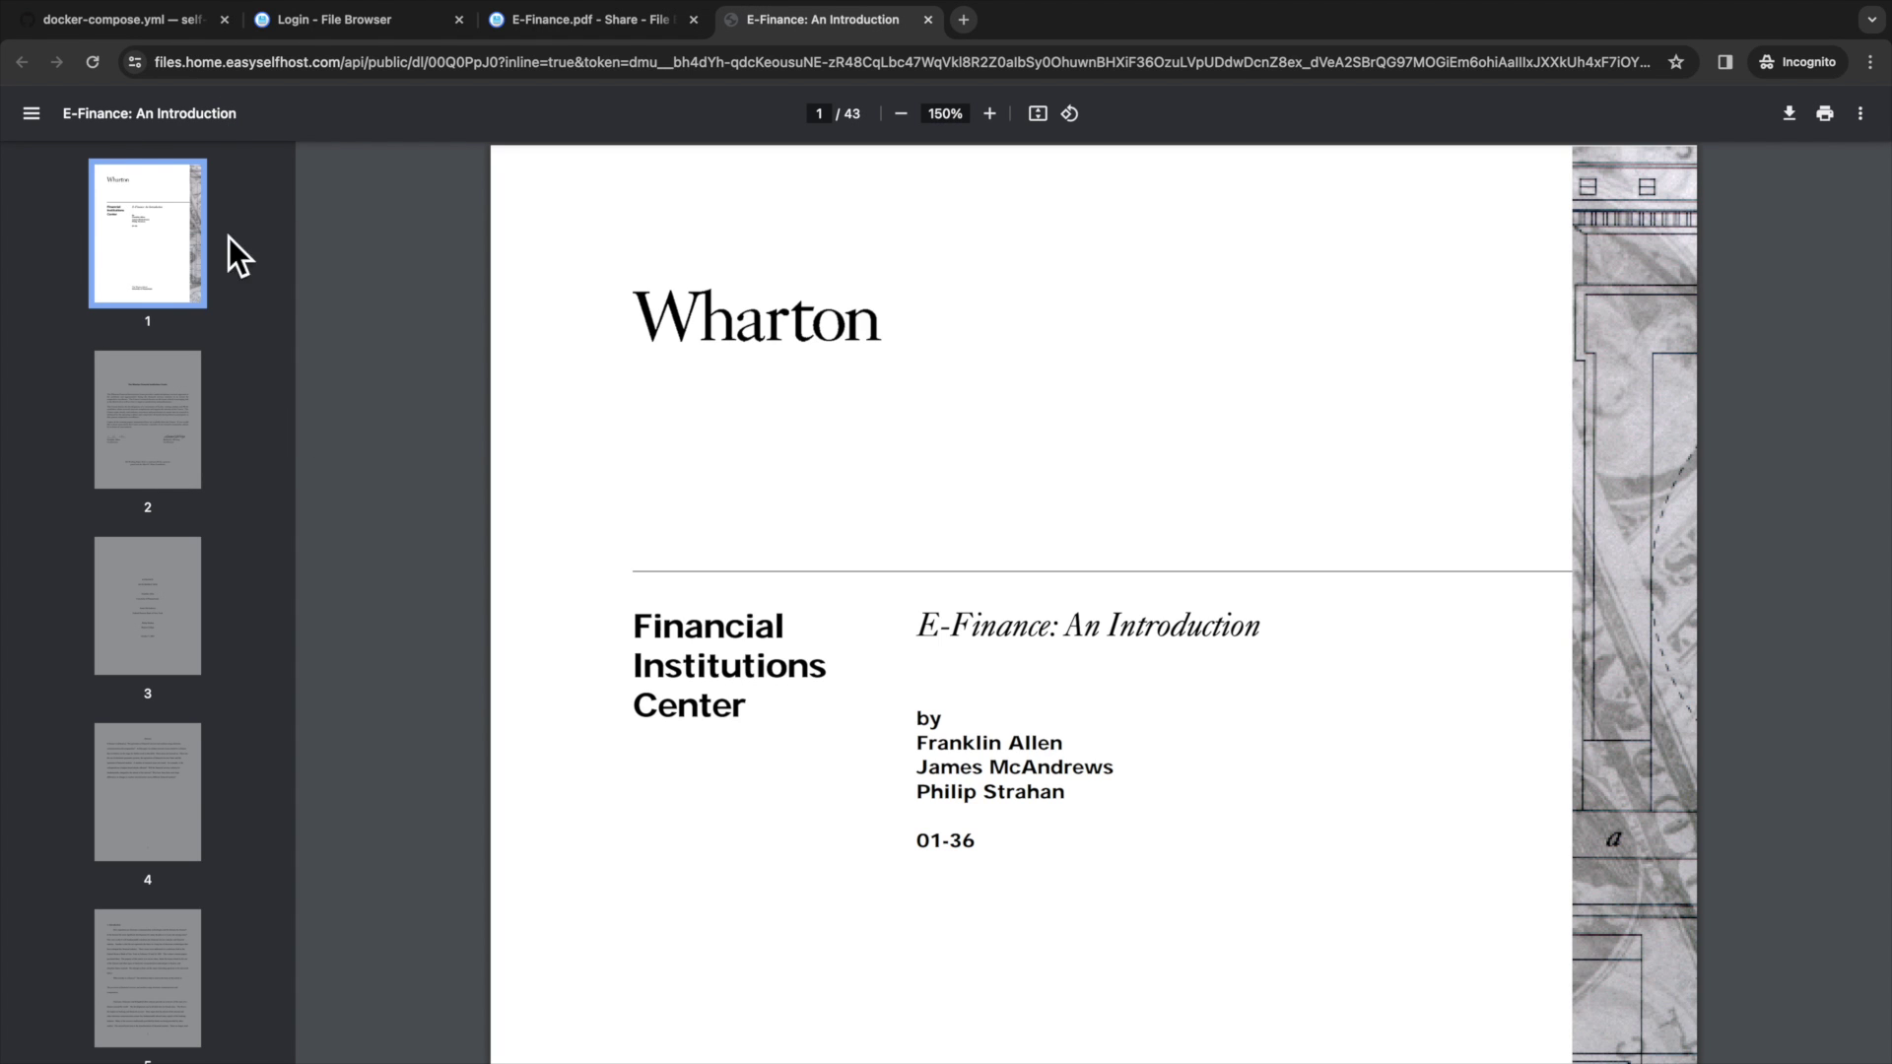
scroll(1111, 510, down, 1)
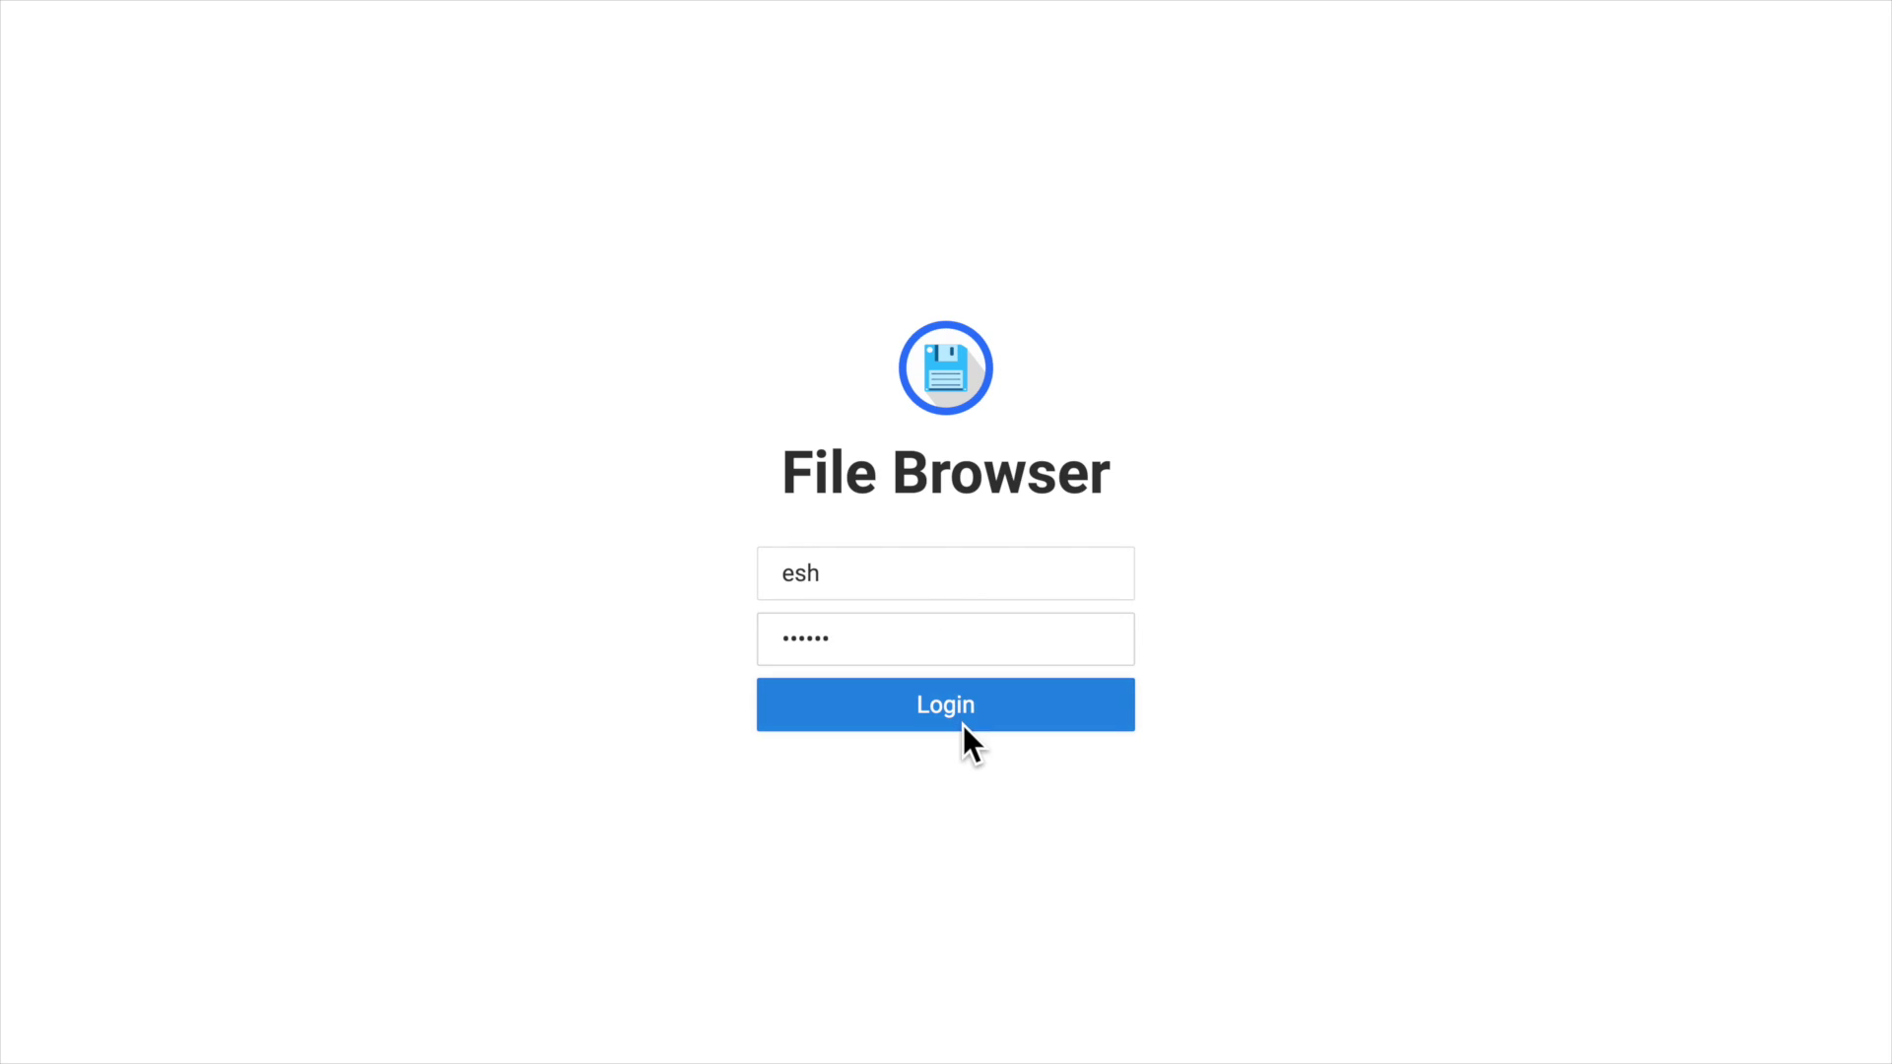
click(962, 725)
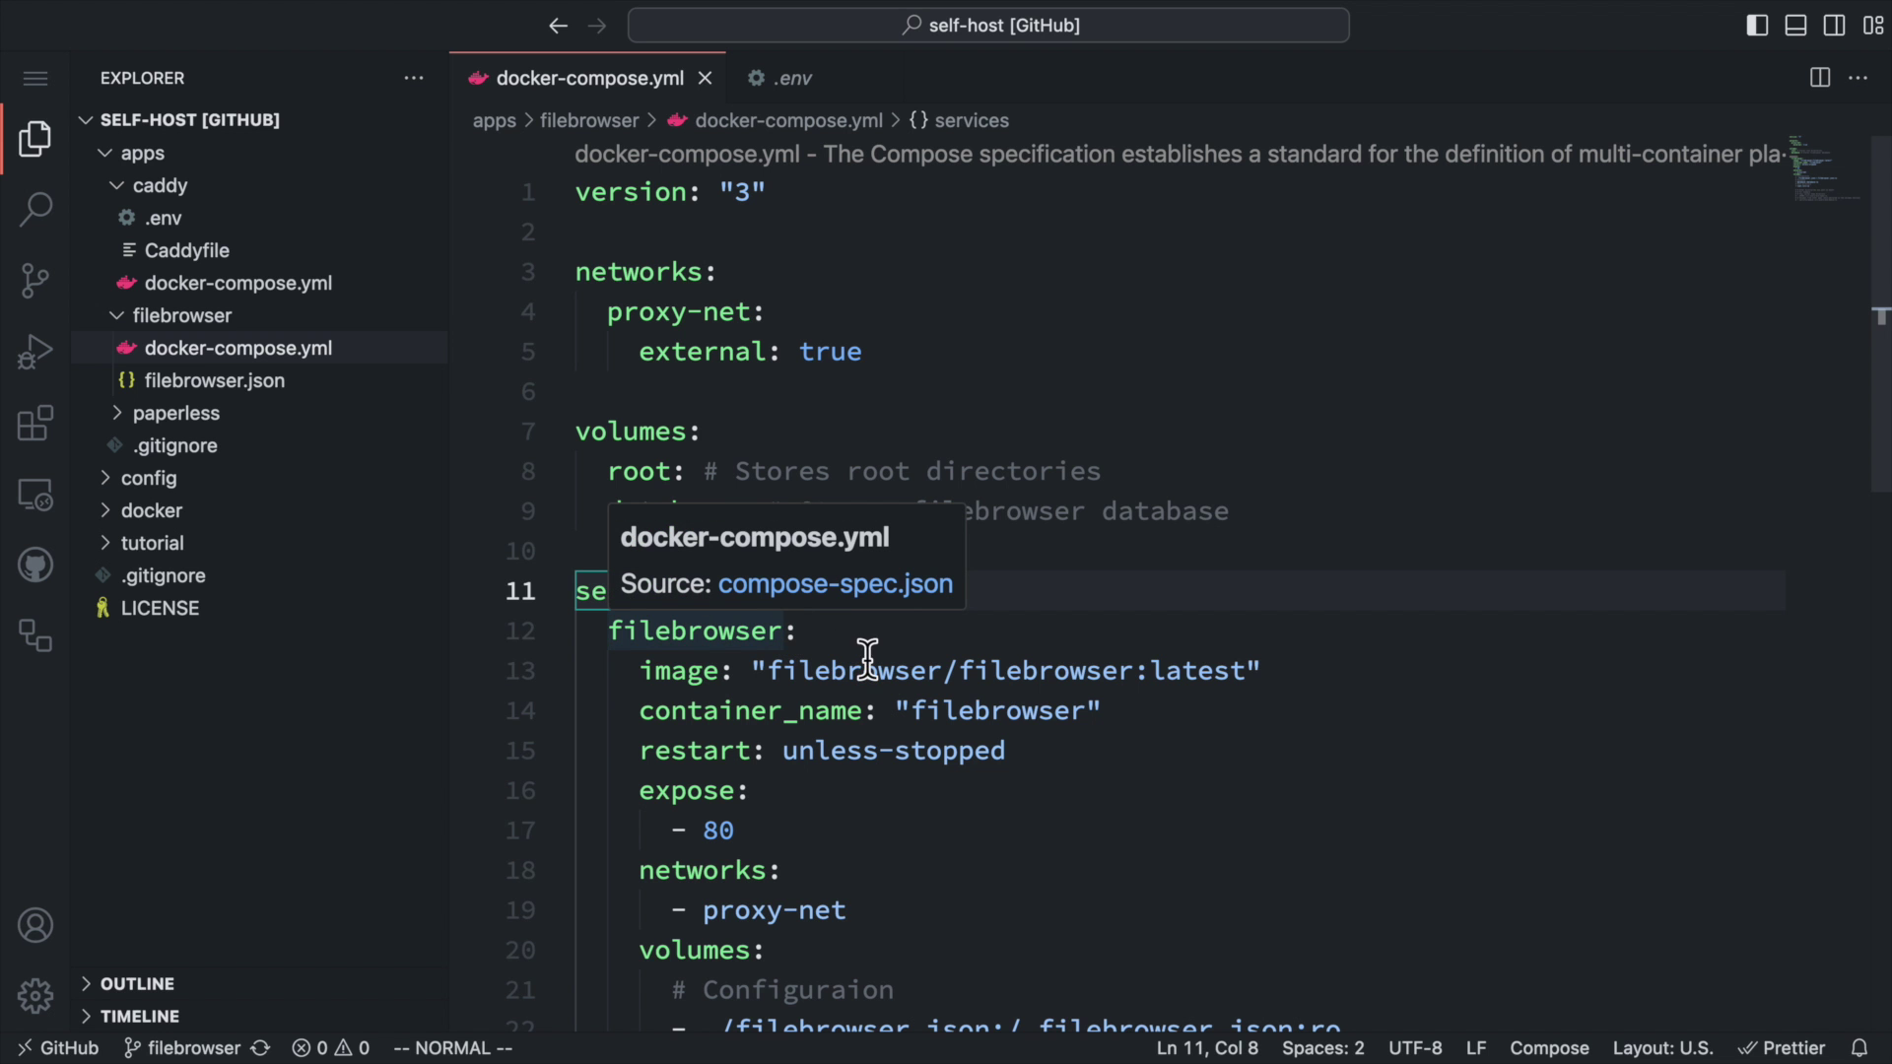
Uncomment the $HOME:/srv/... home-directory volume mount on line 31 of docker-compose.yml.
click(1040, 790)
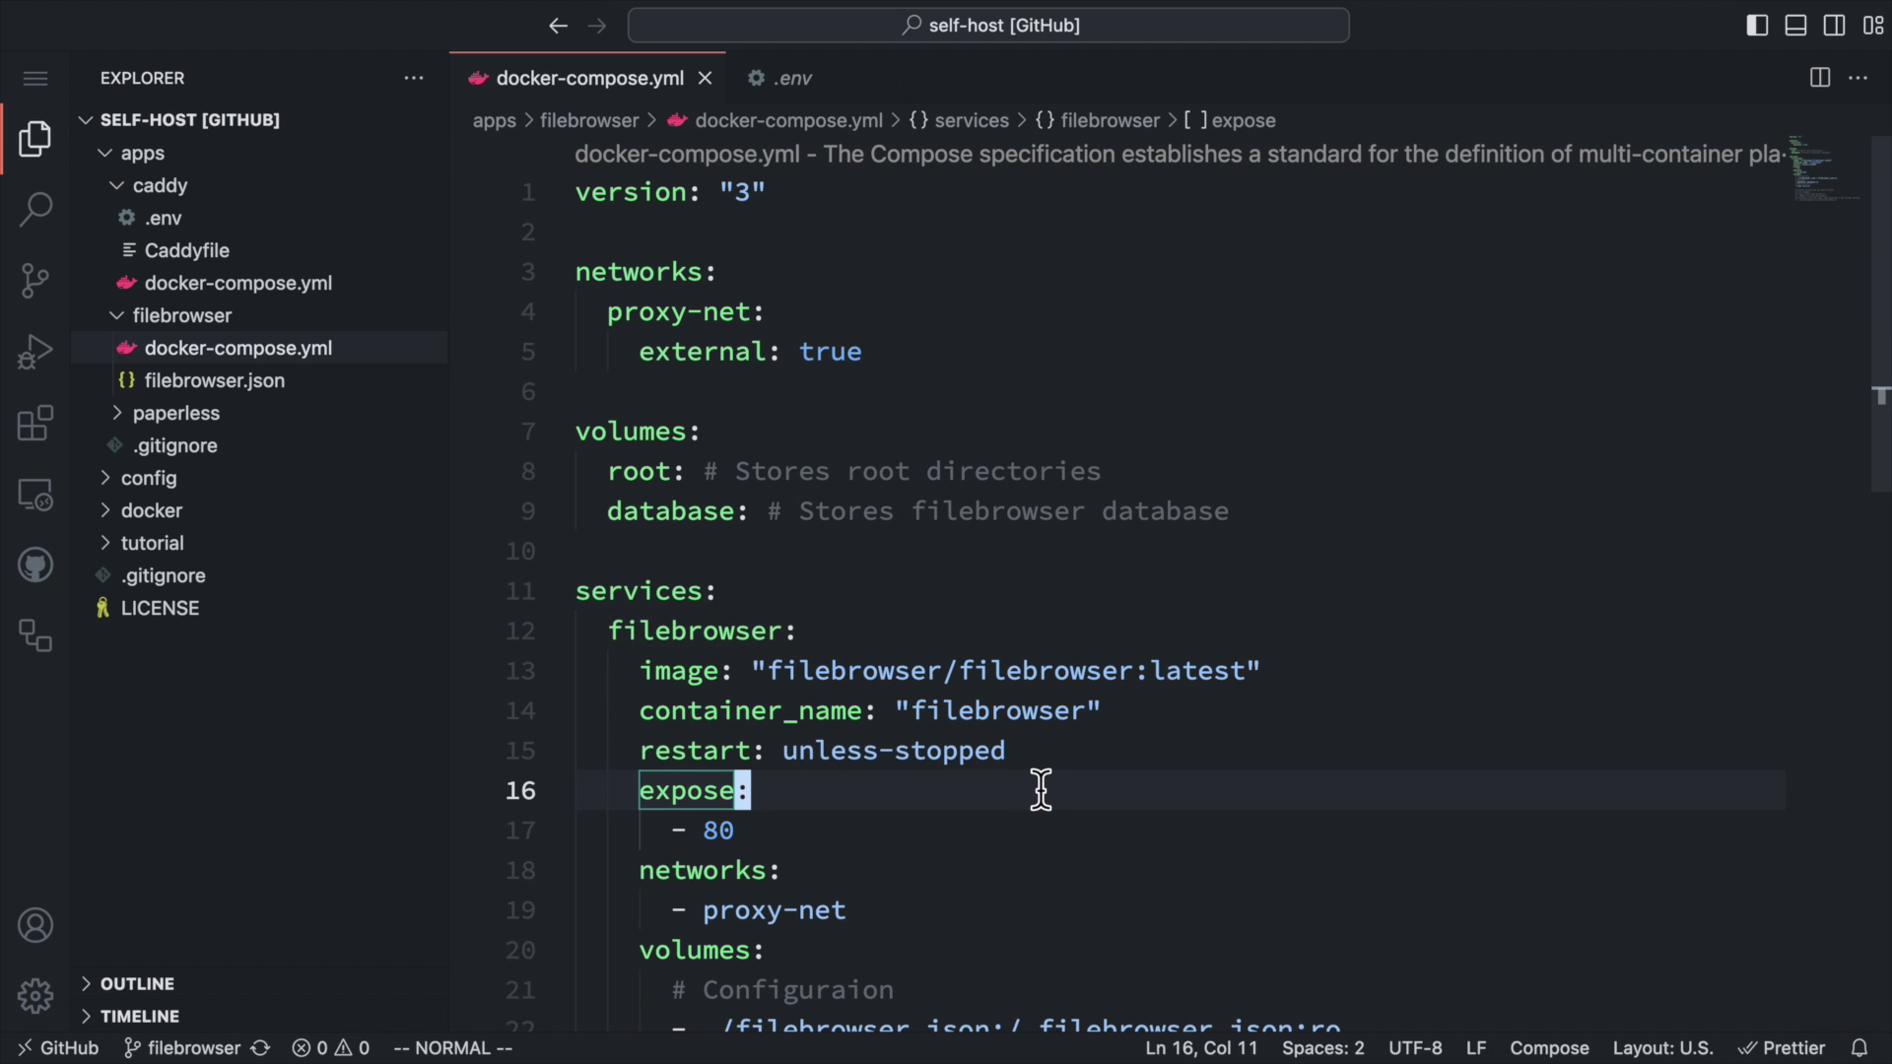
scroll(1082, 866, down, 4)
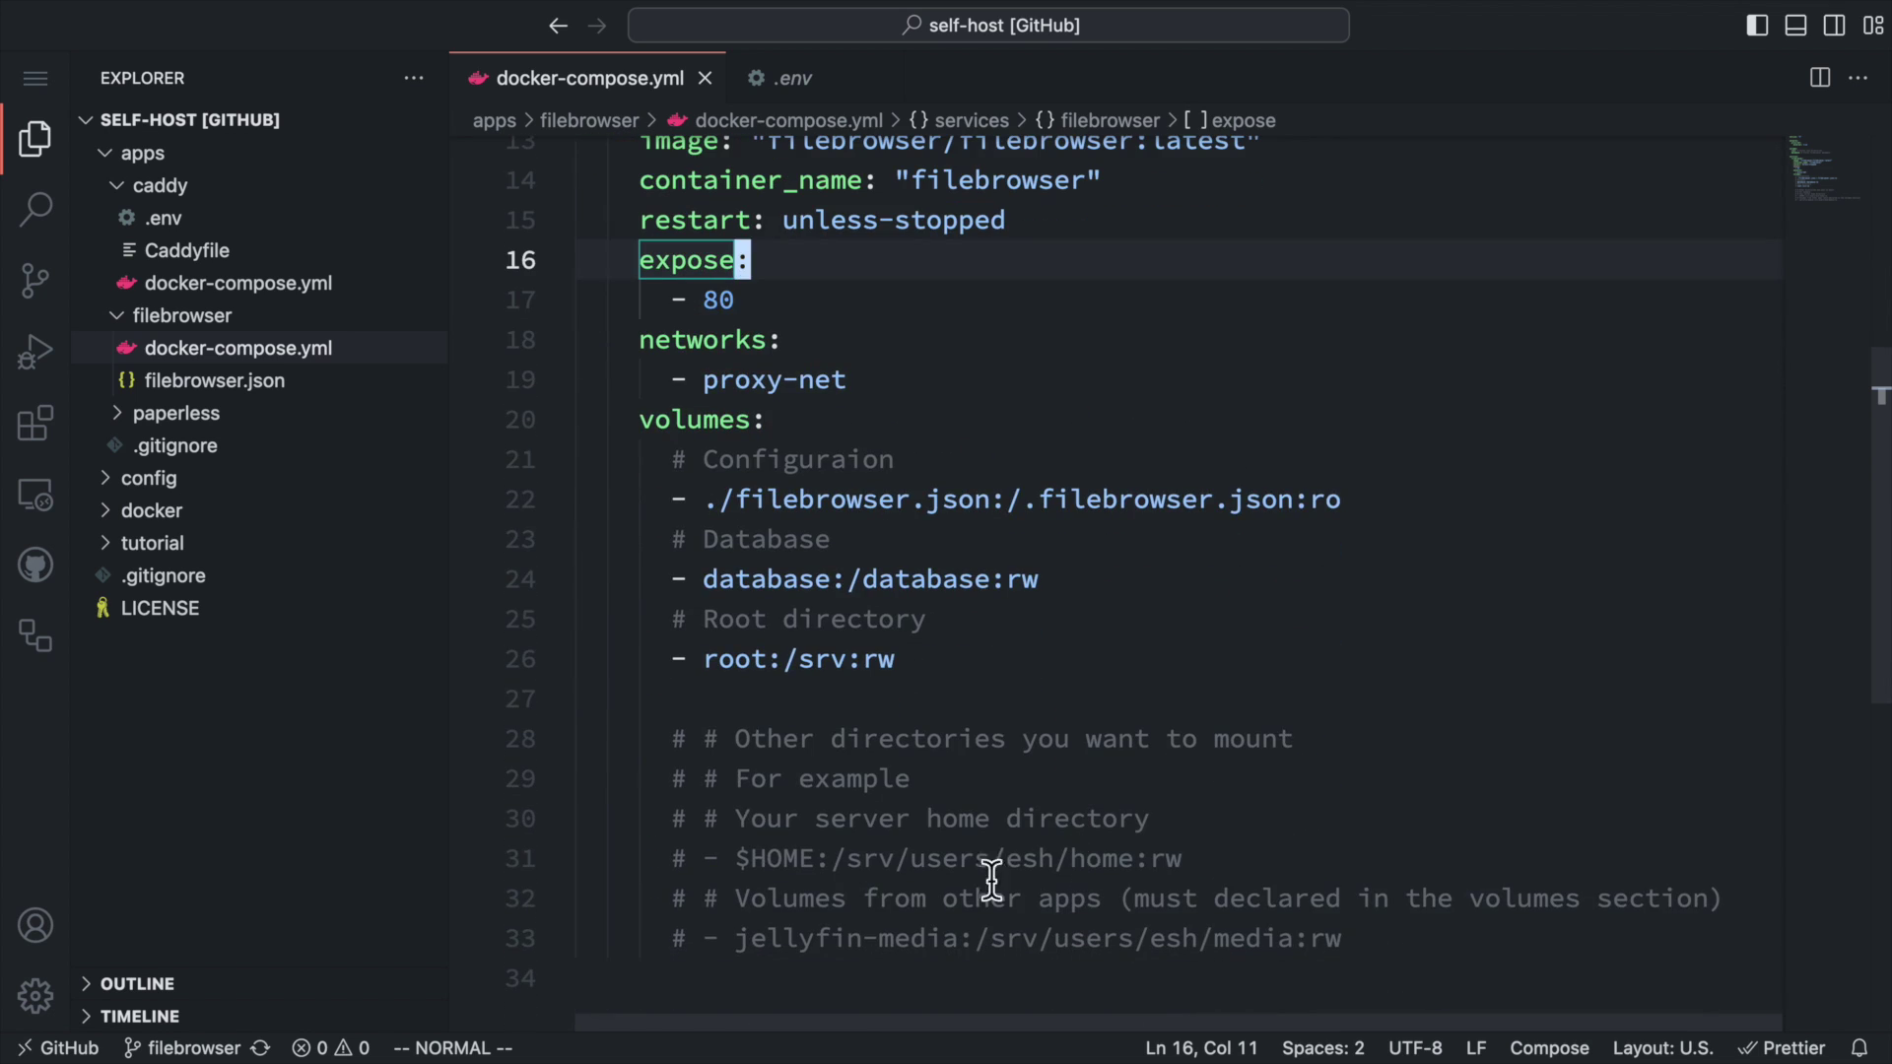
scroll(1140, 818, down, 1)
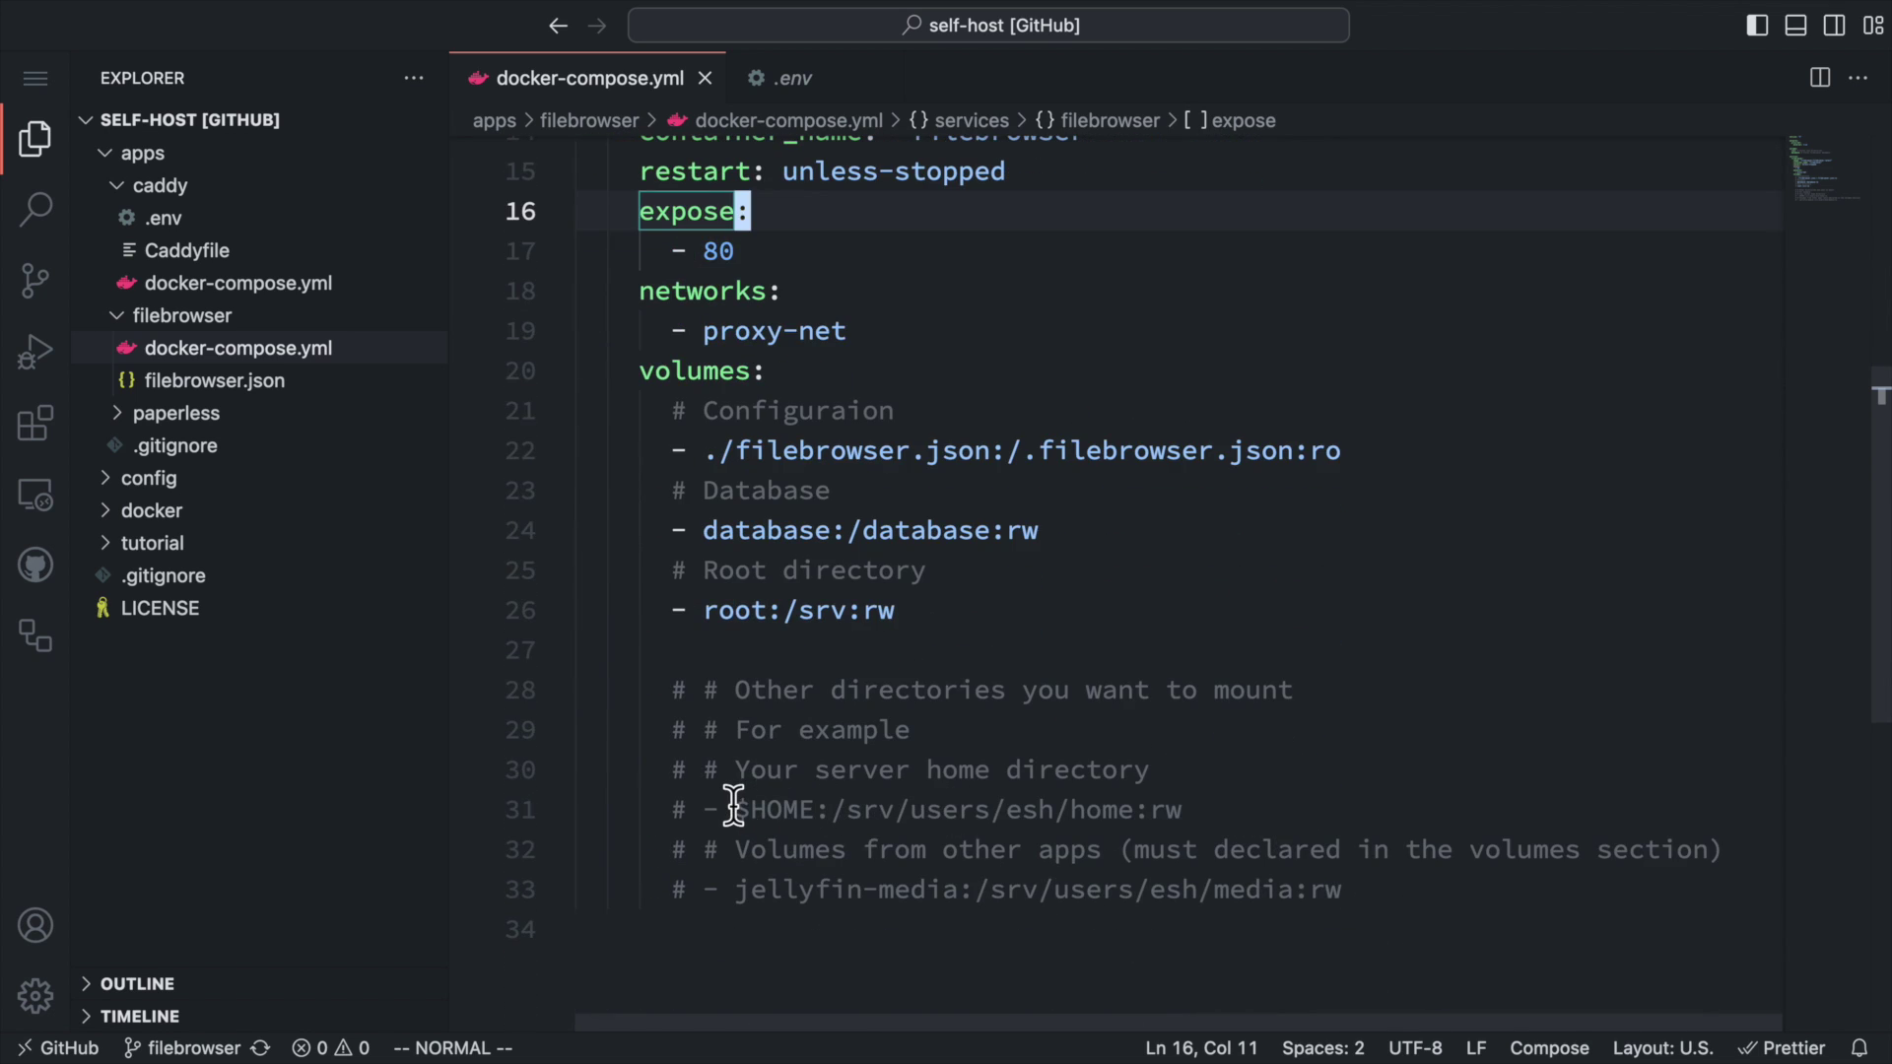
click(1219, 809)
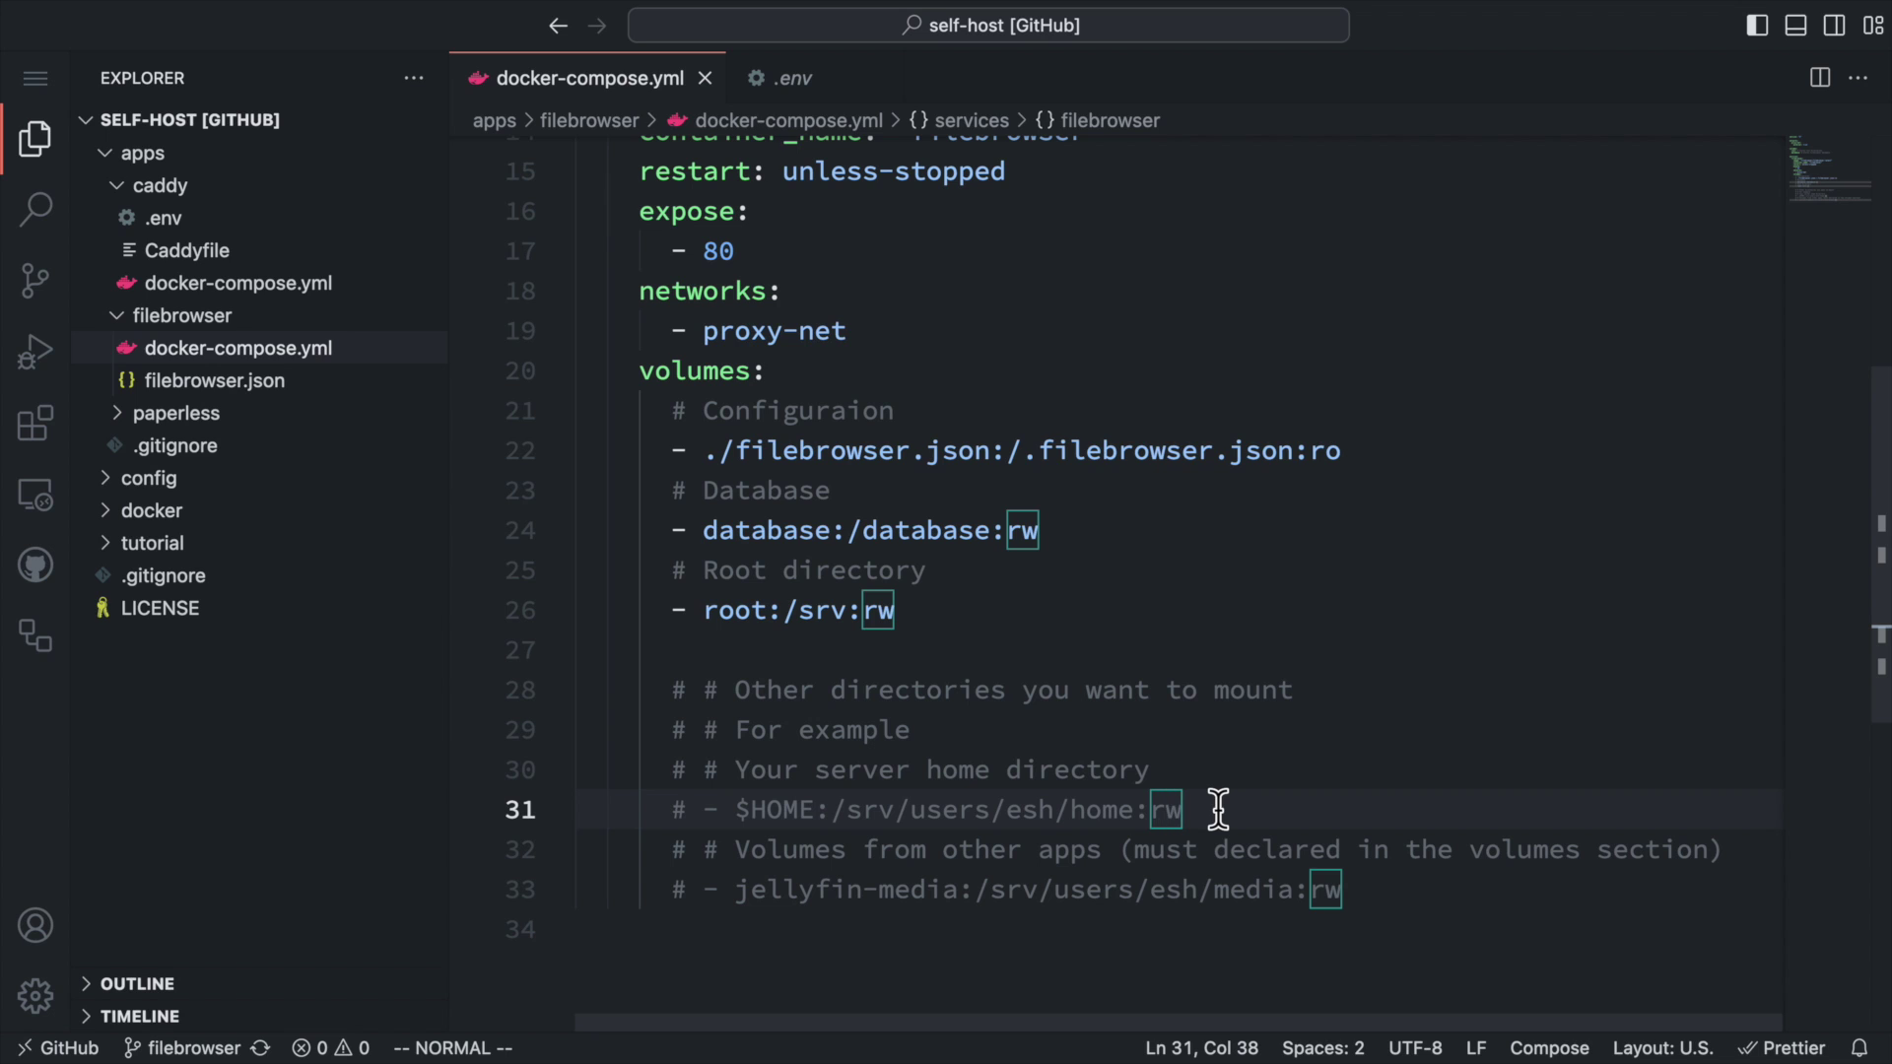
key(super+slash)
click(1015, 810)
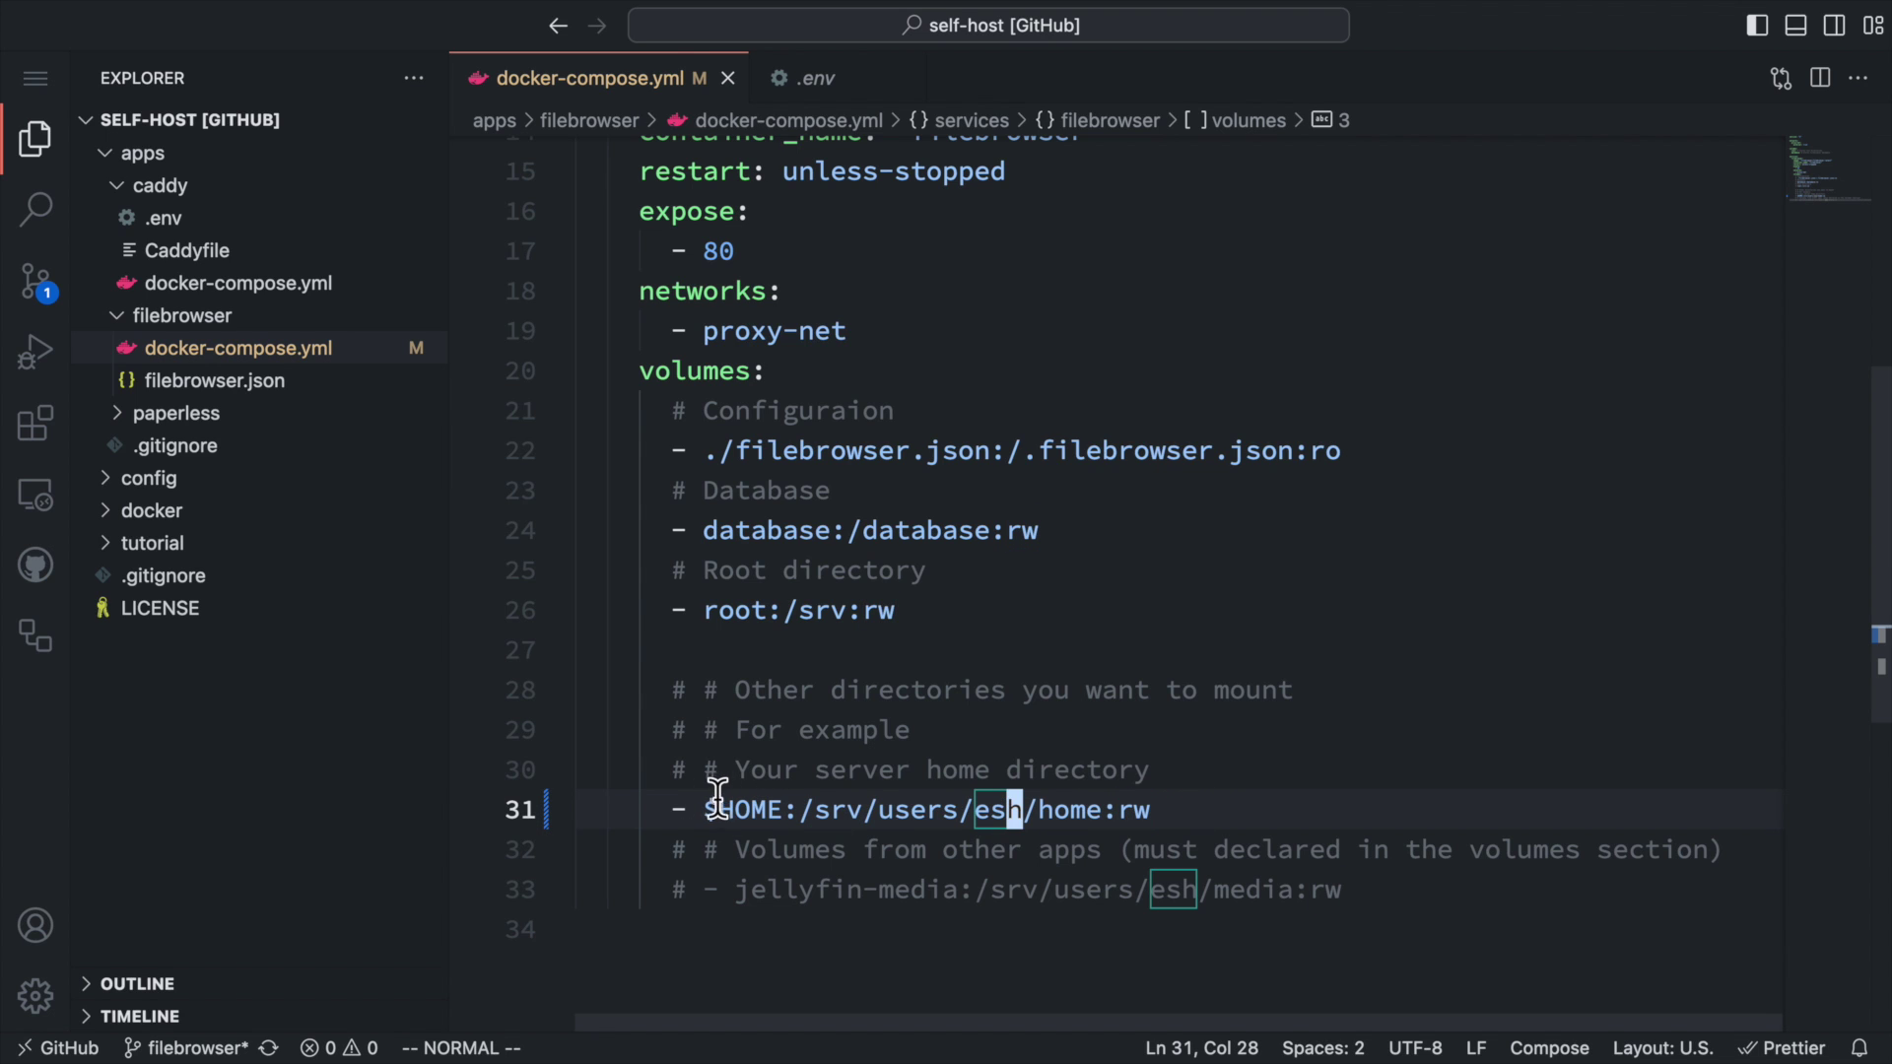
double_click(720, 809)
click(833, 809)
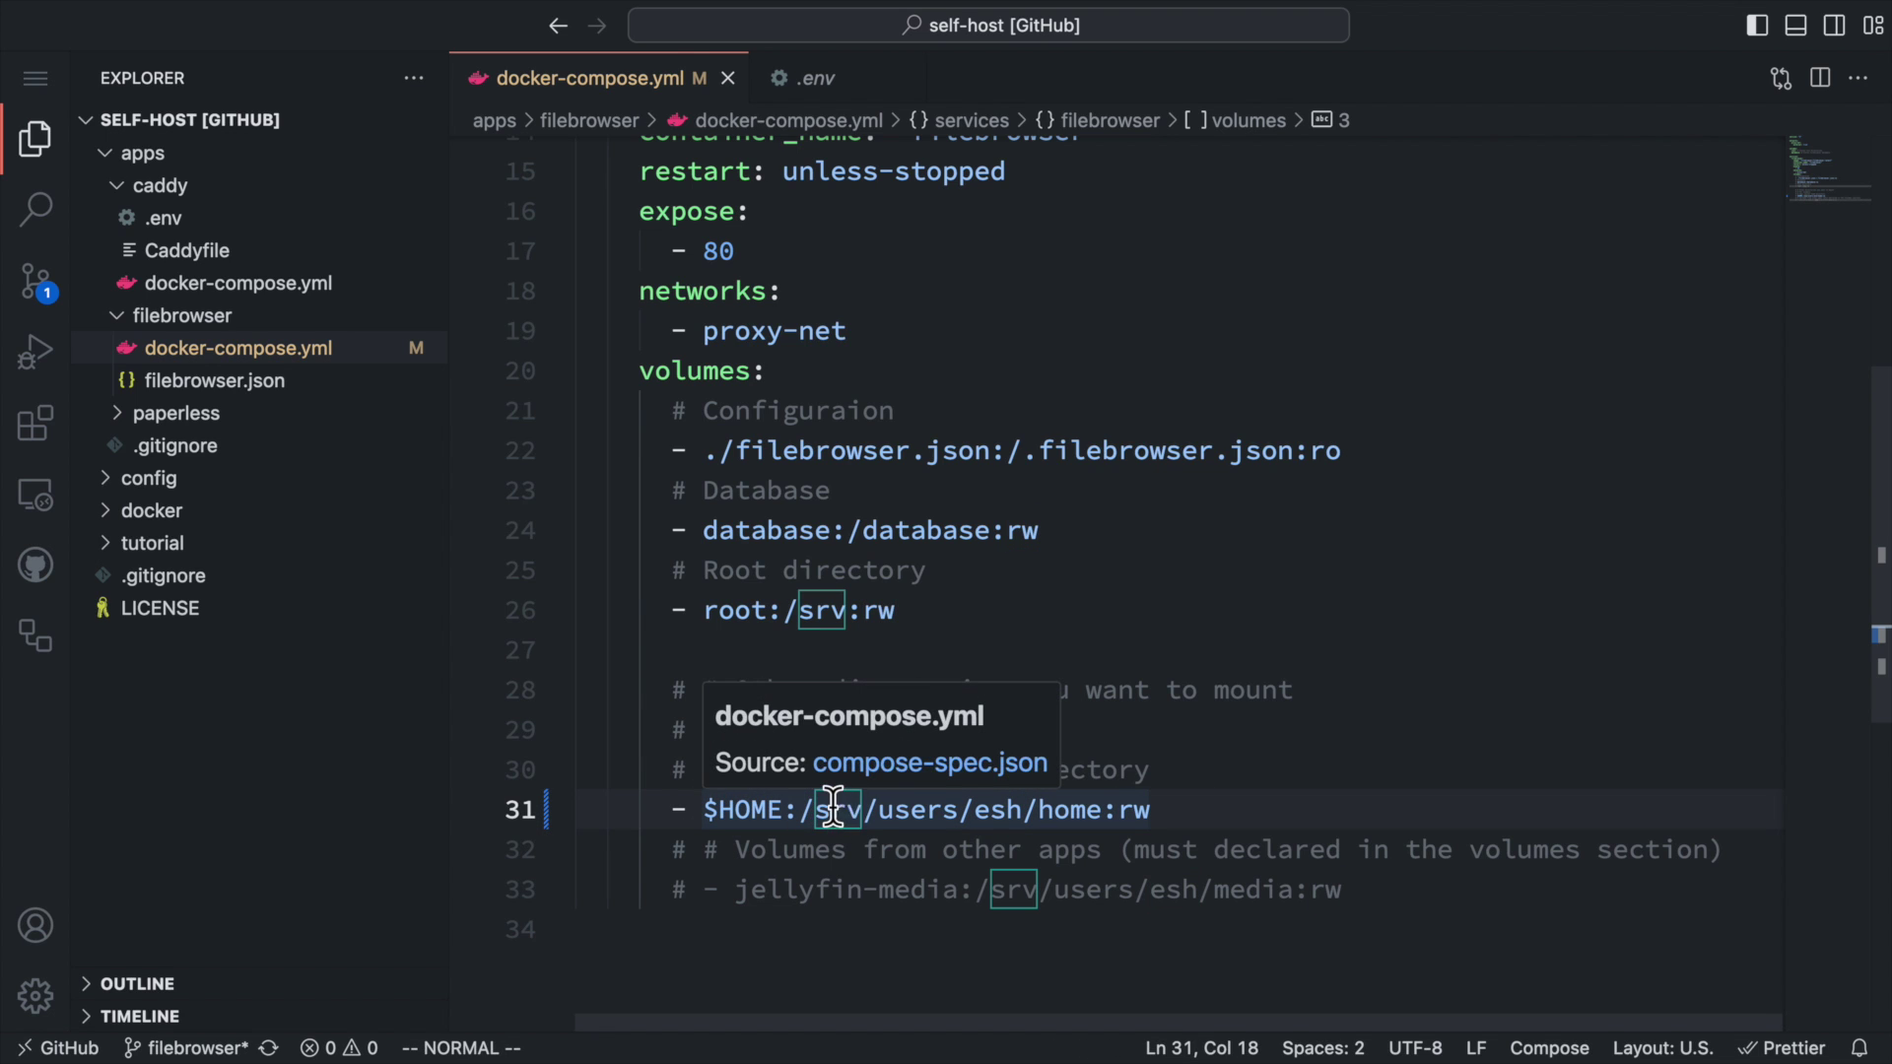
drag(801, 809, 1254, 814)
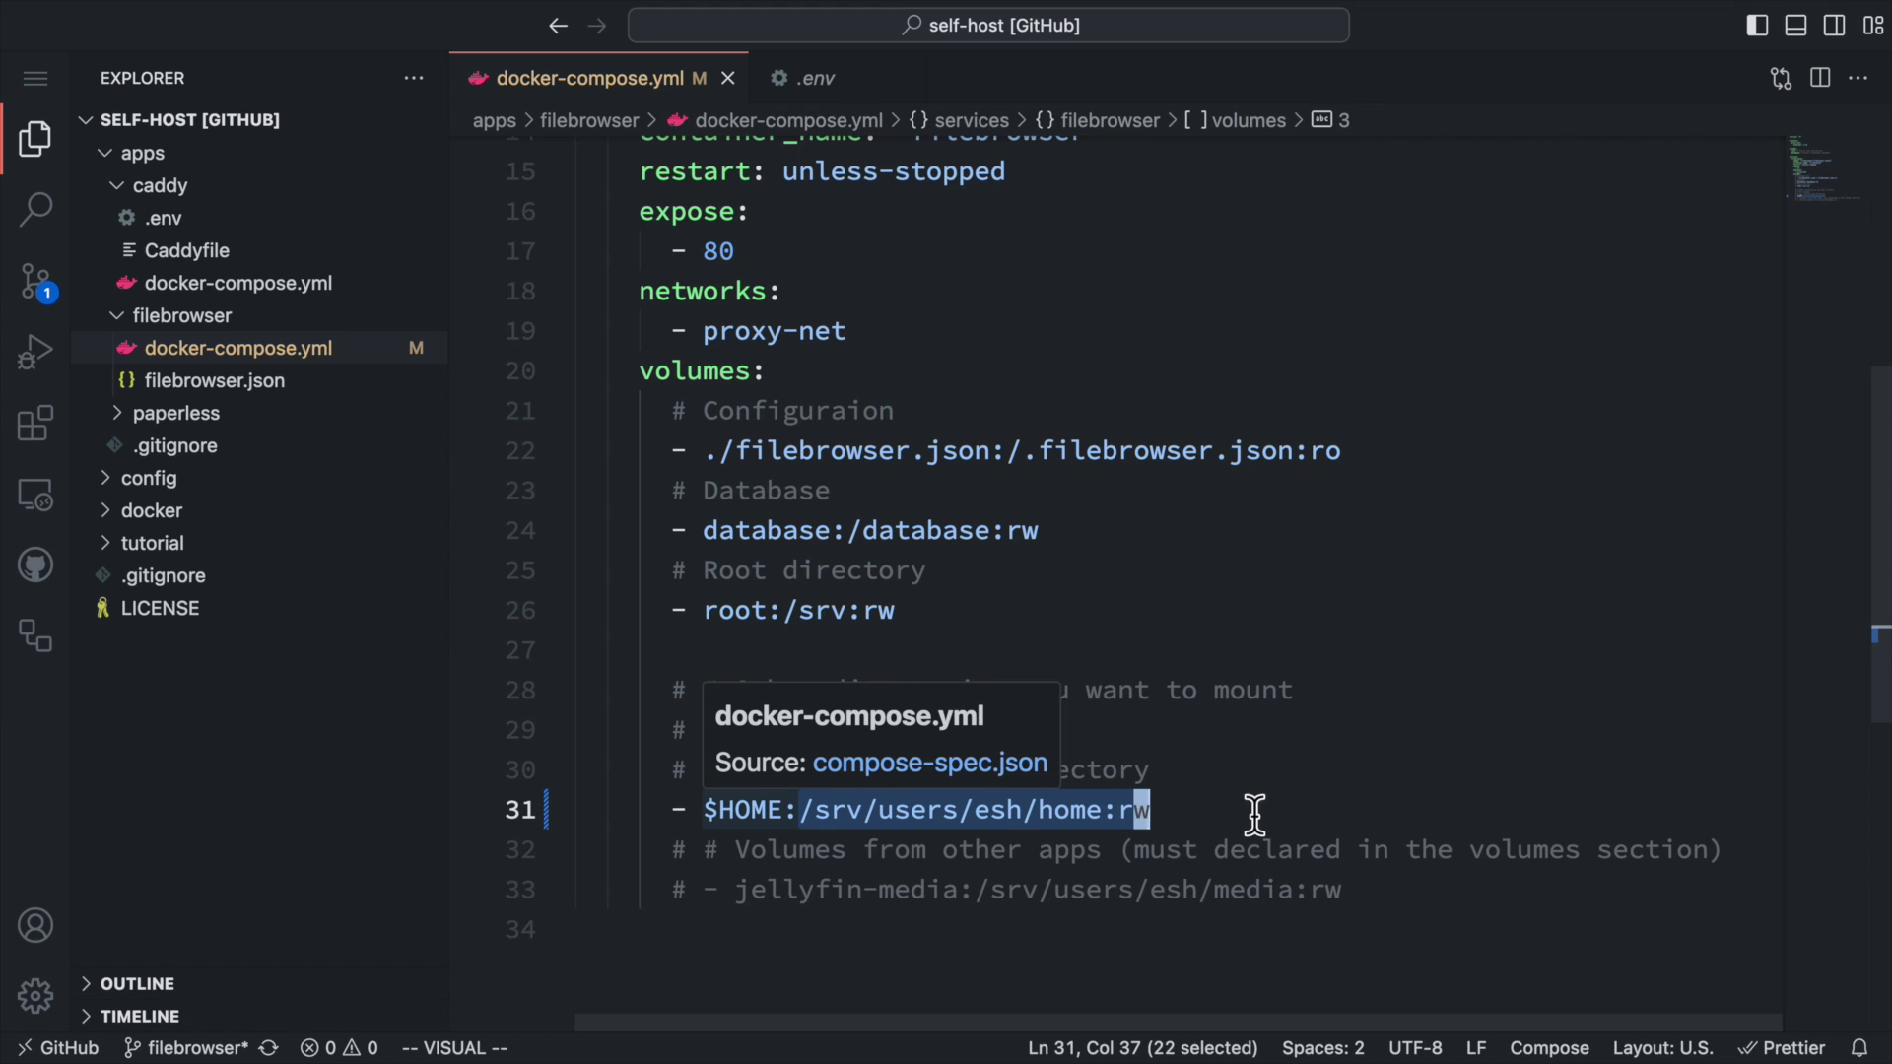
key(Escape)
key(k)
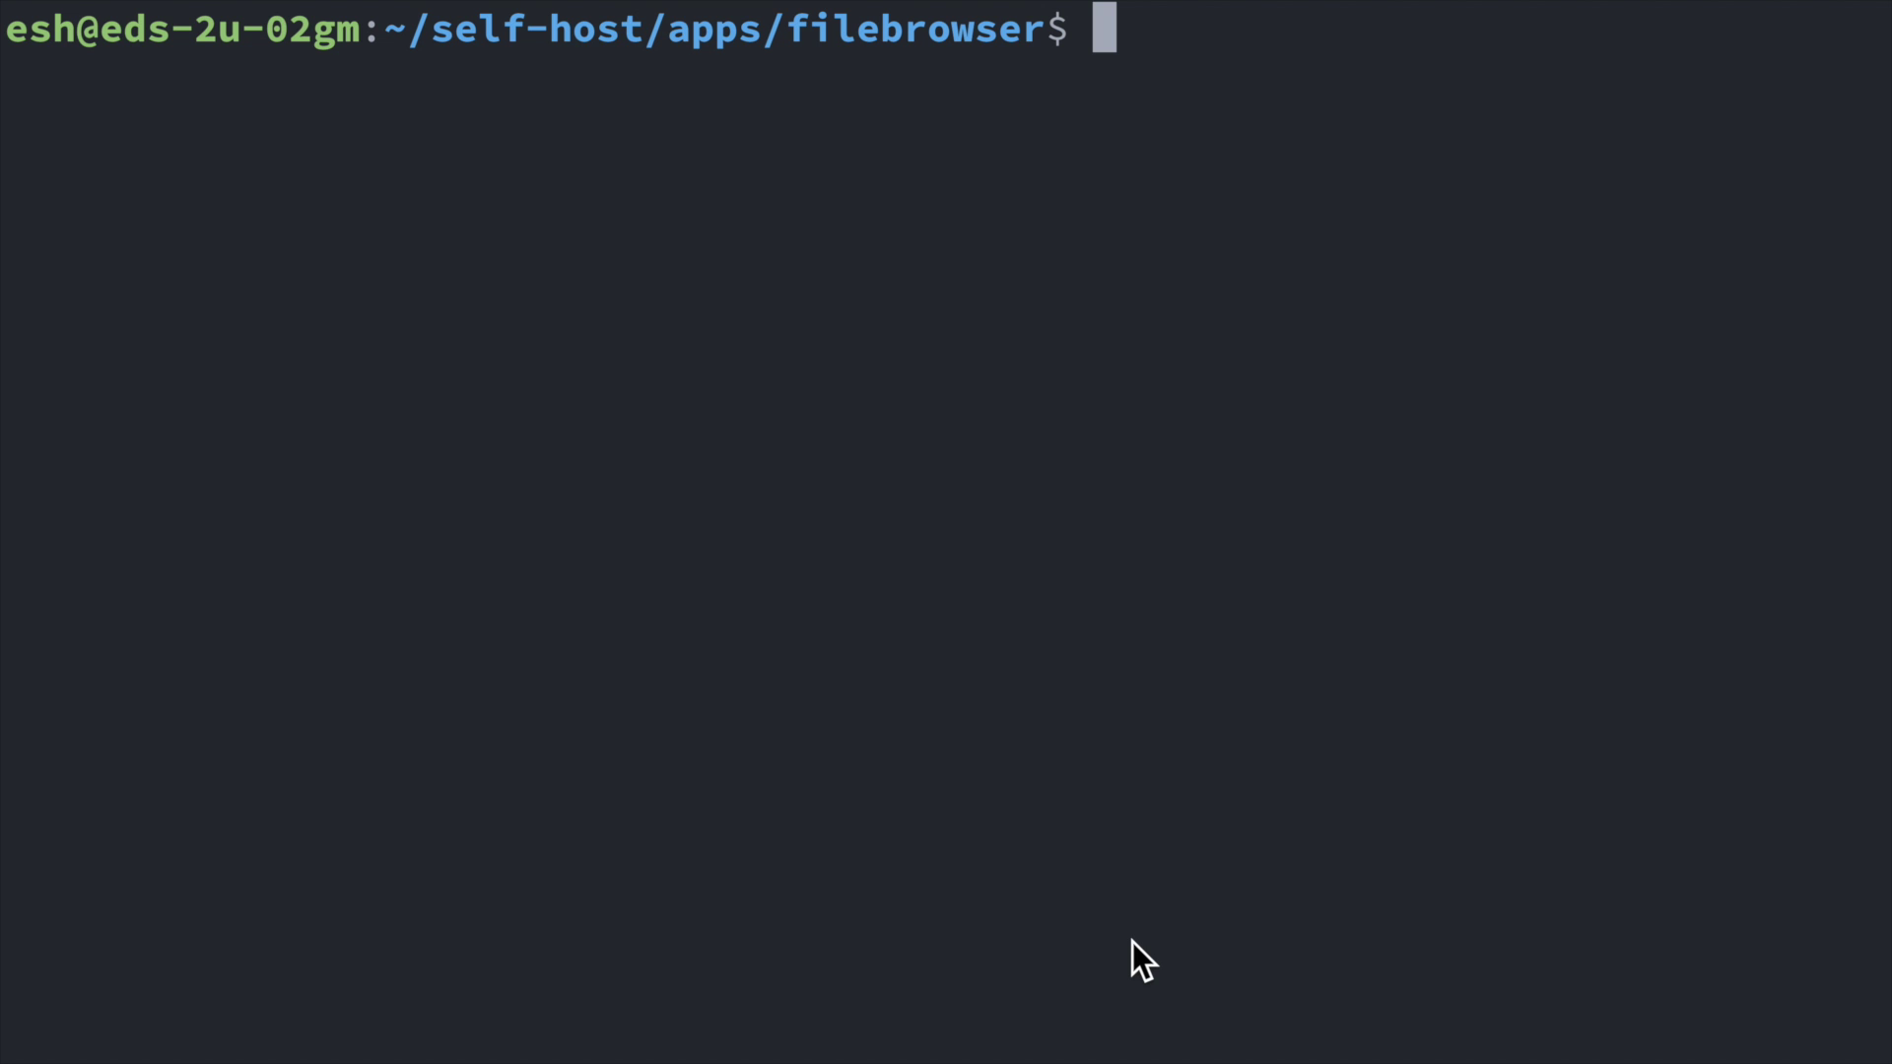
Run 'docker compose up -d' to recreate File Browser with the home mount.
text(docke)
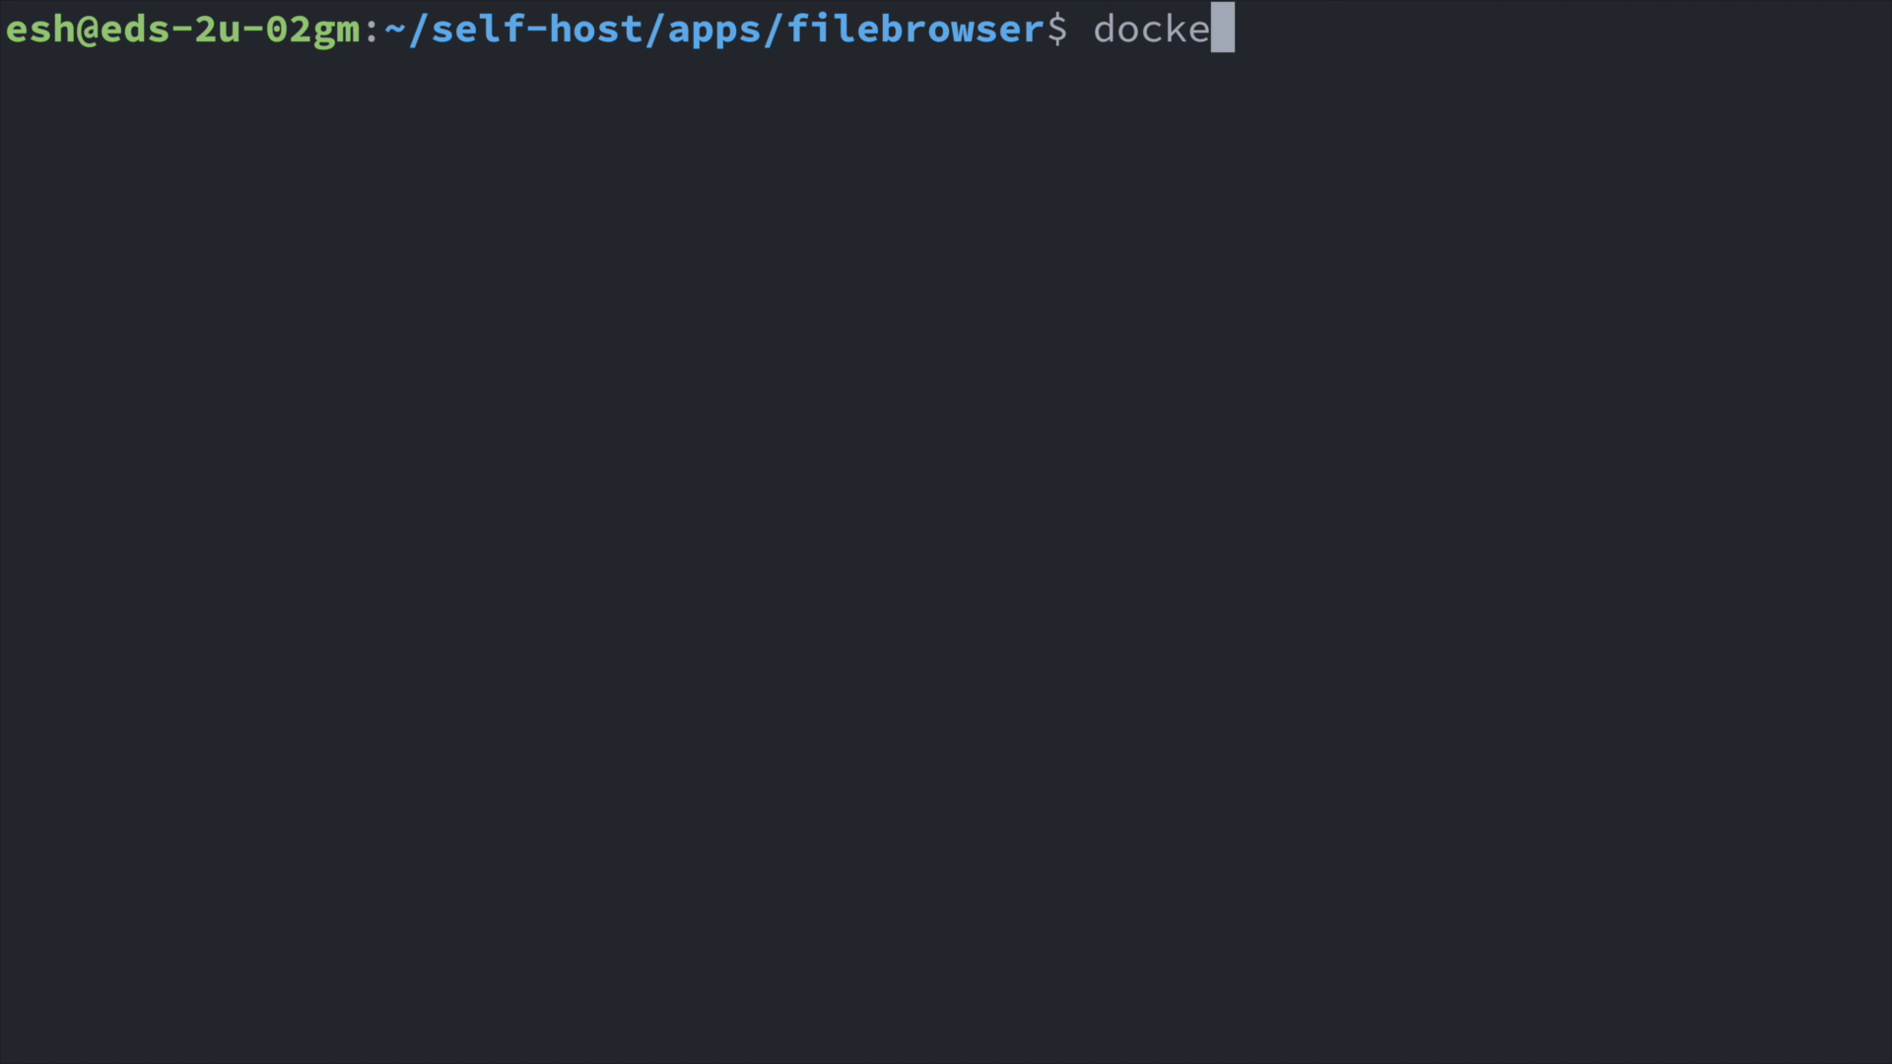
text(r compose up -d)
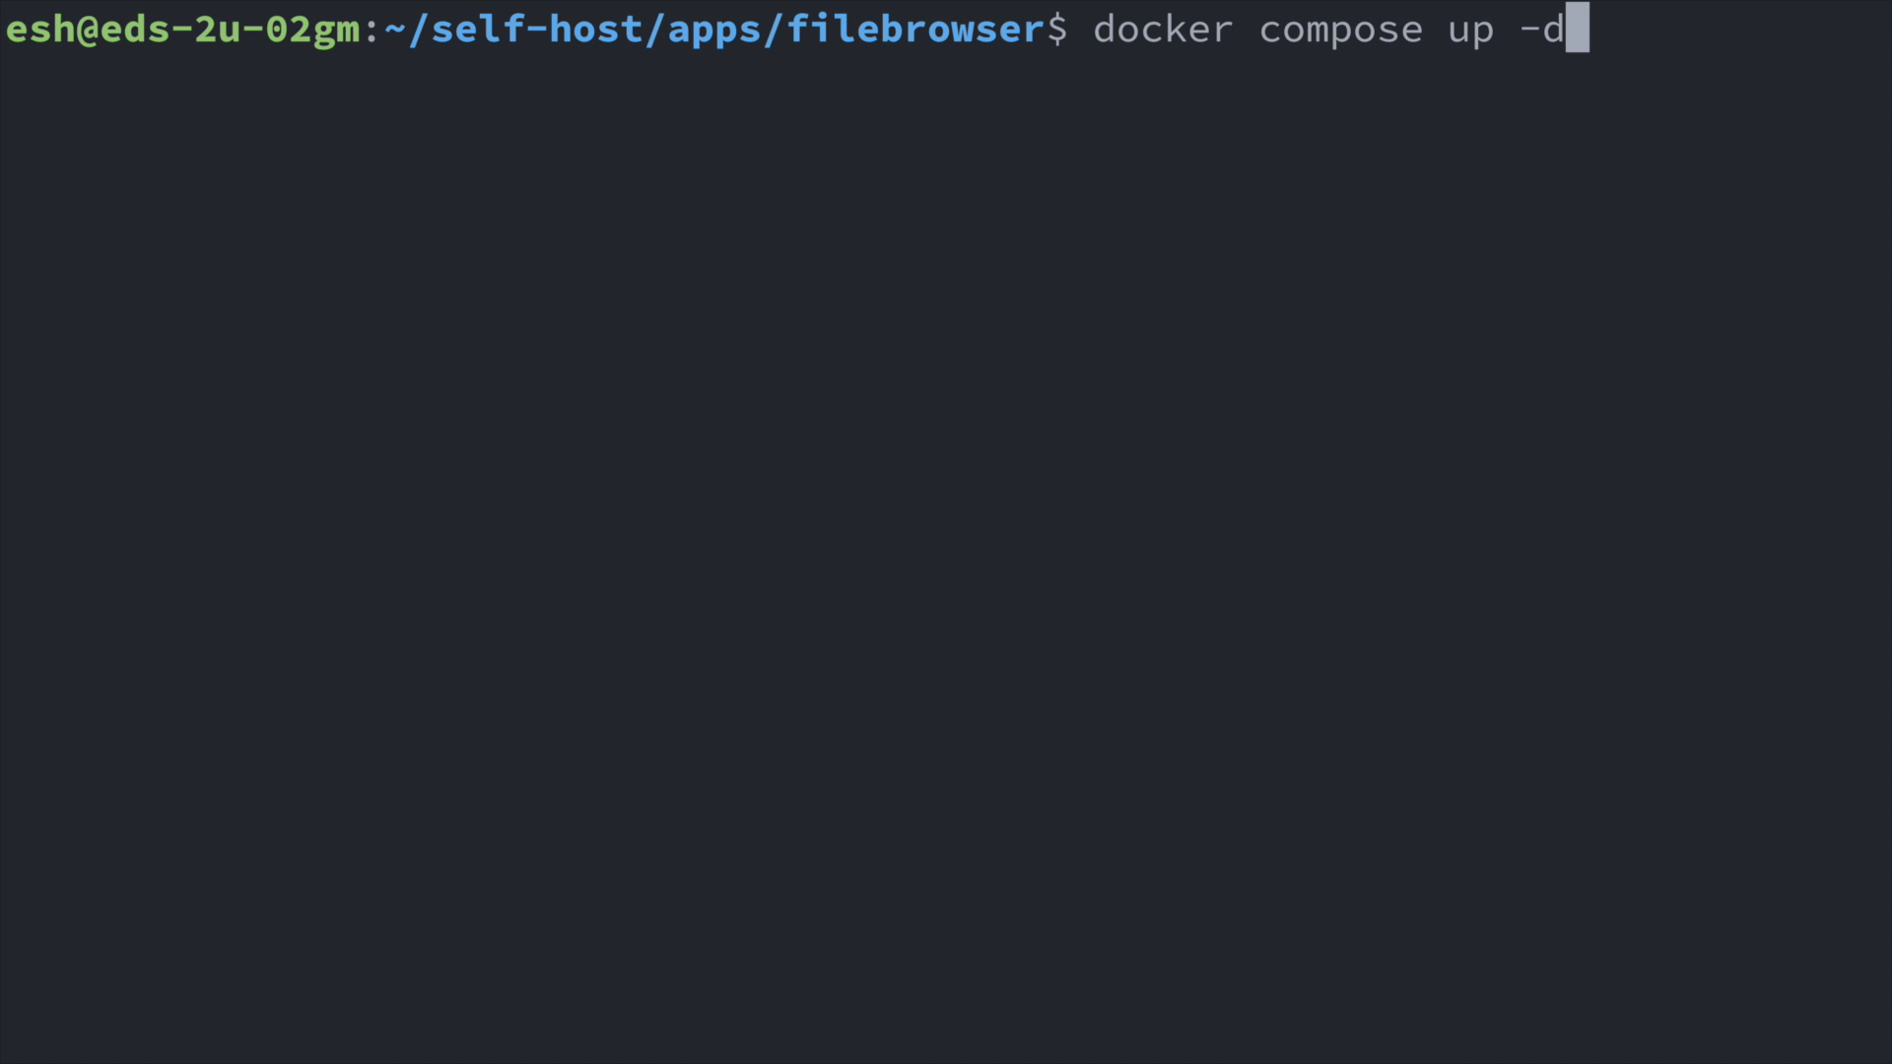
key(Return)
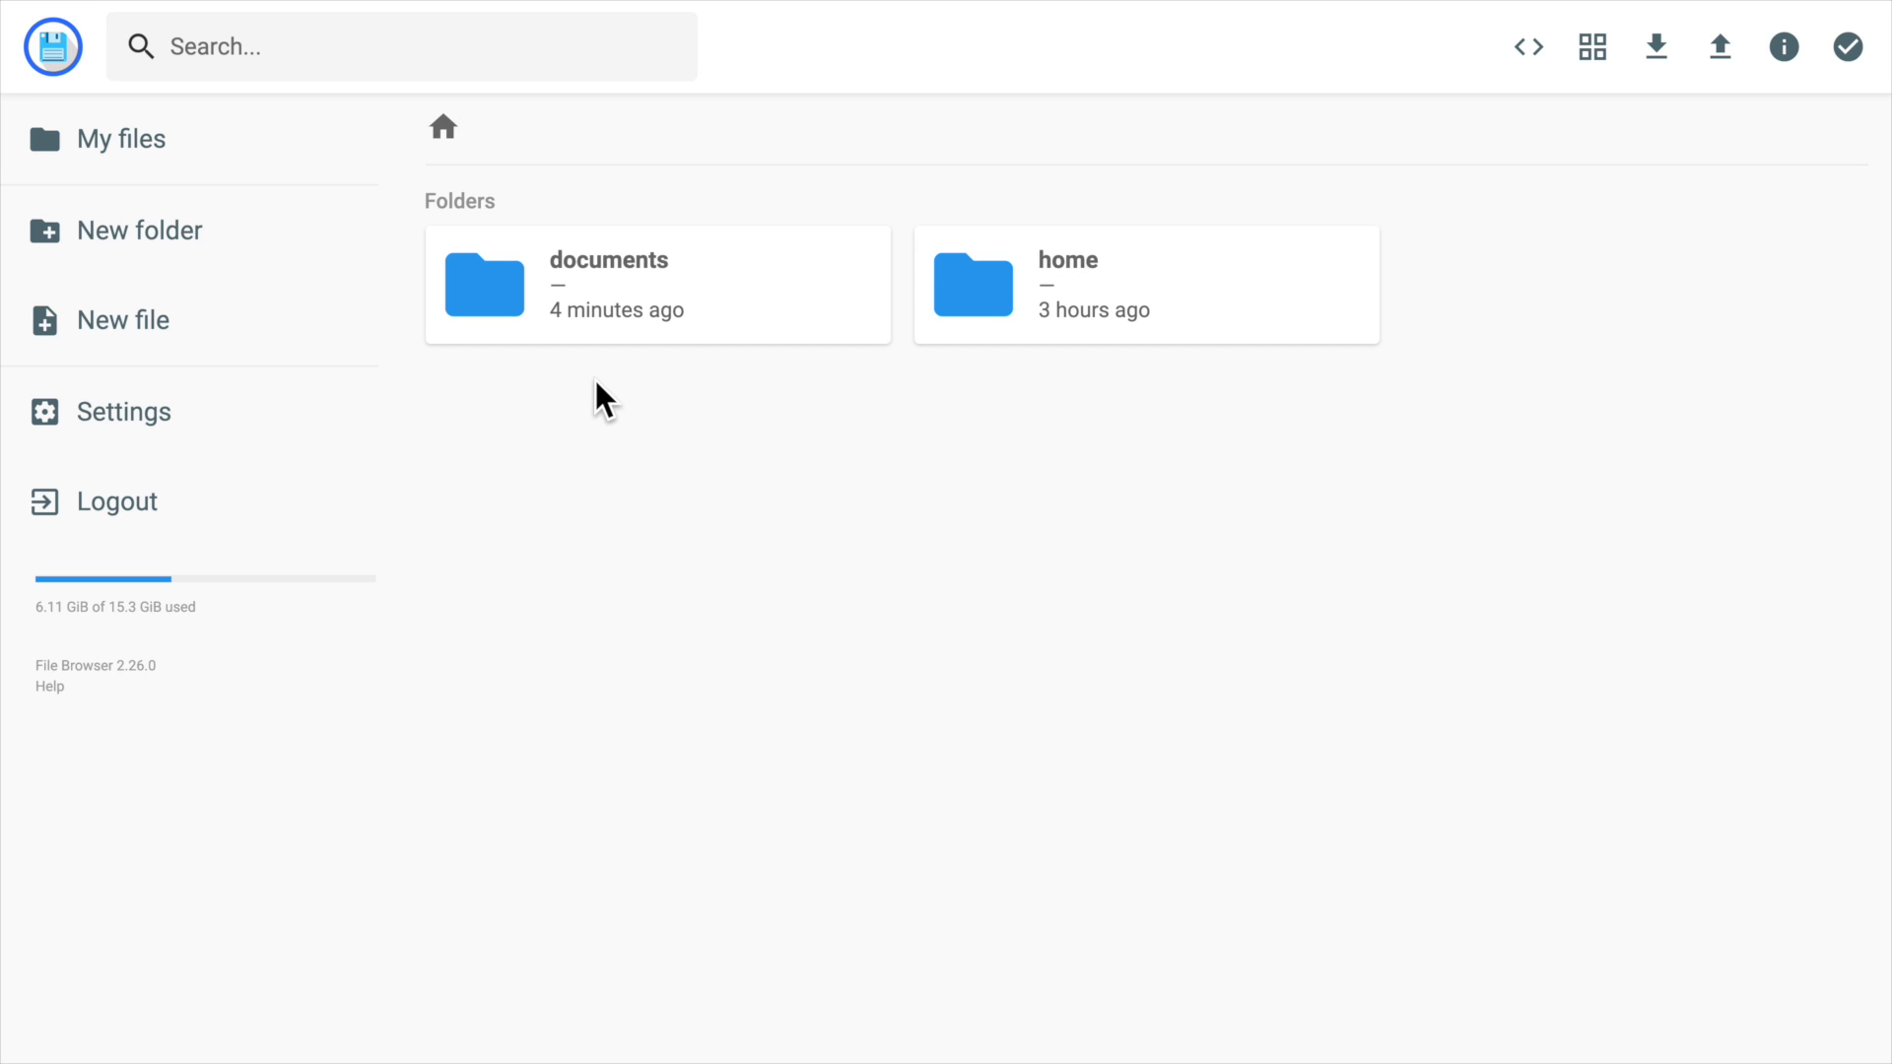
Browse from the home folder into self-host/apps/filebrowser.
click(1069, 308)
click(1069, 305)
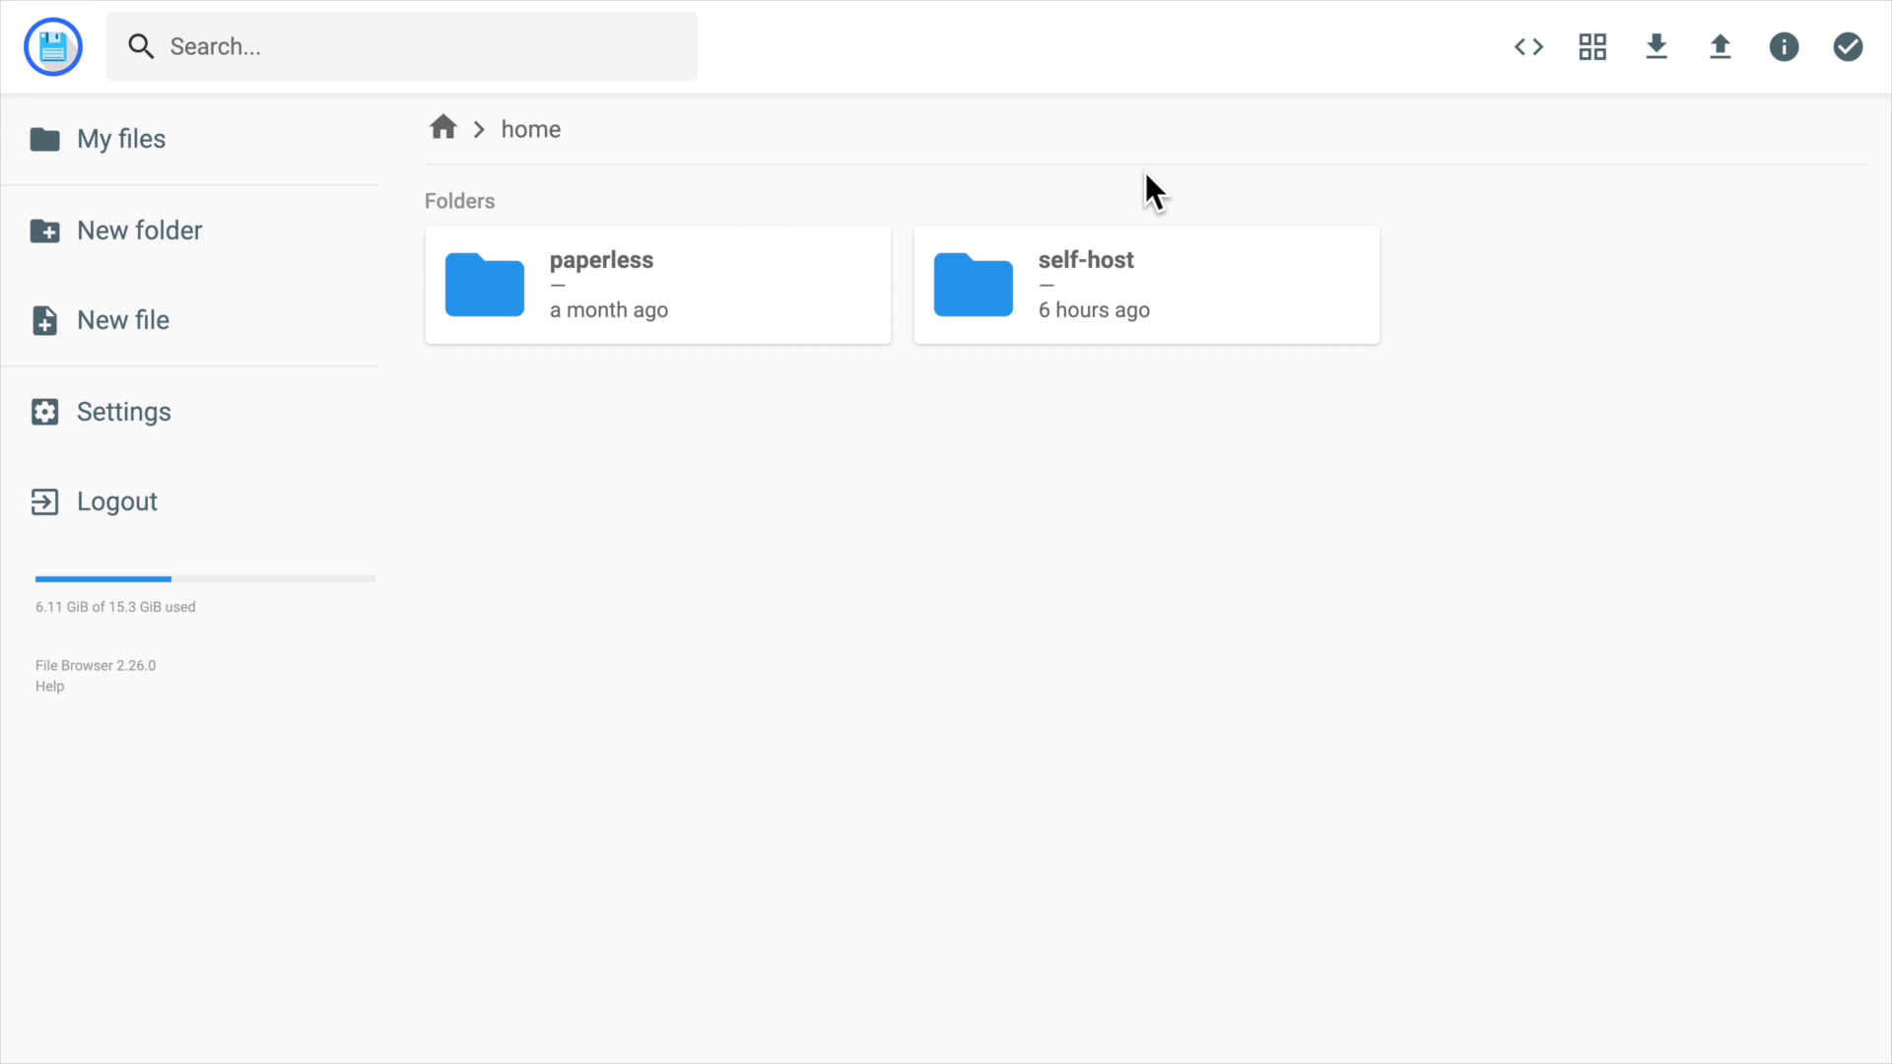
double_click(1161, 259)
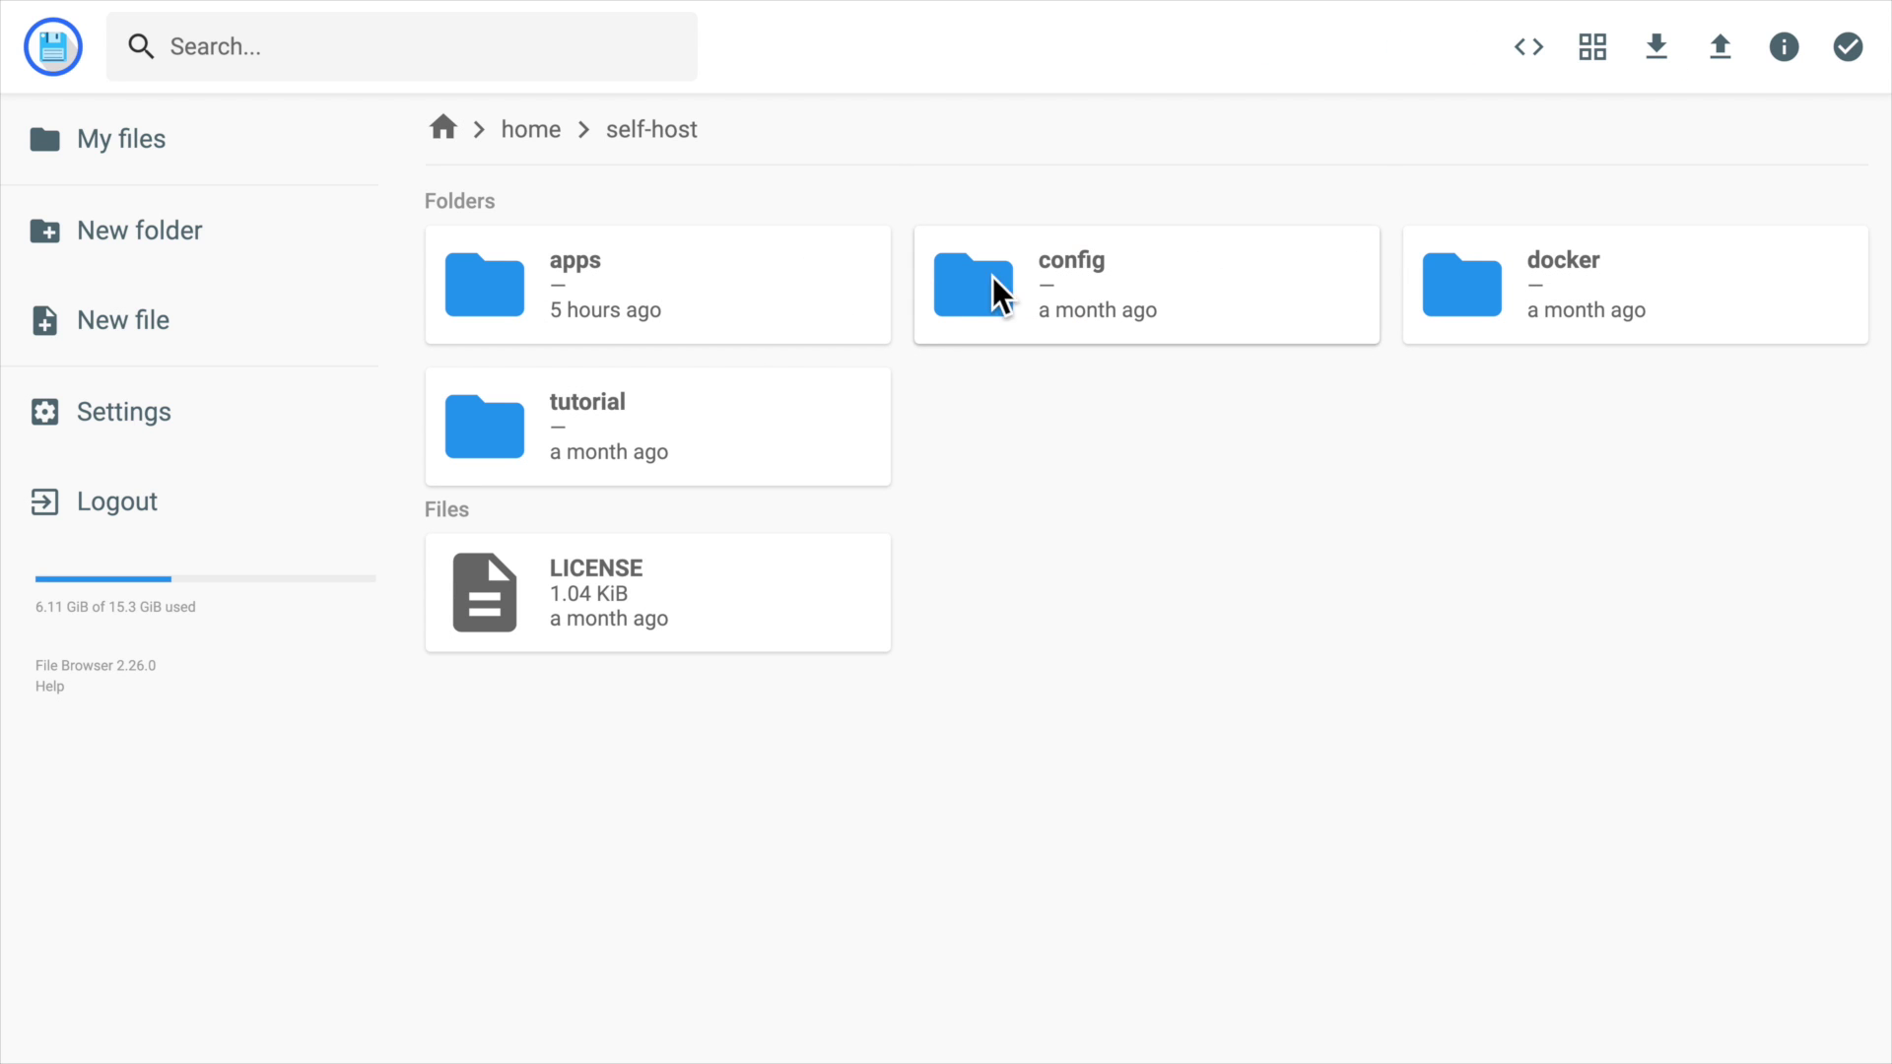
double_click(649, 303)
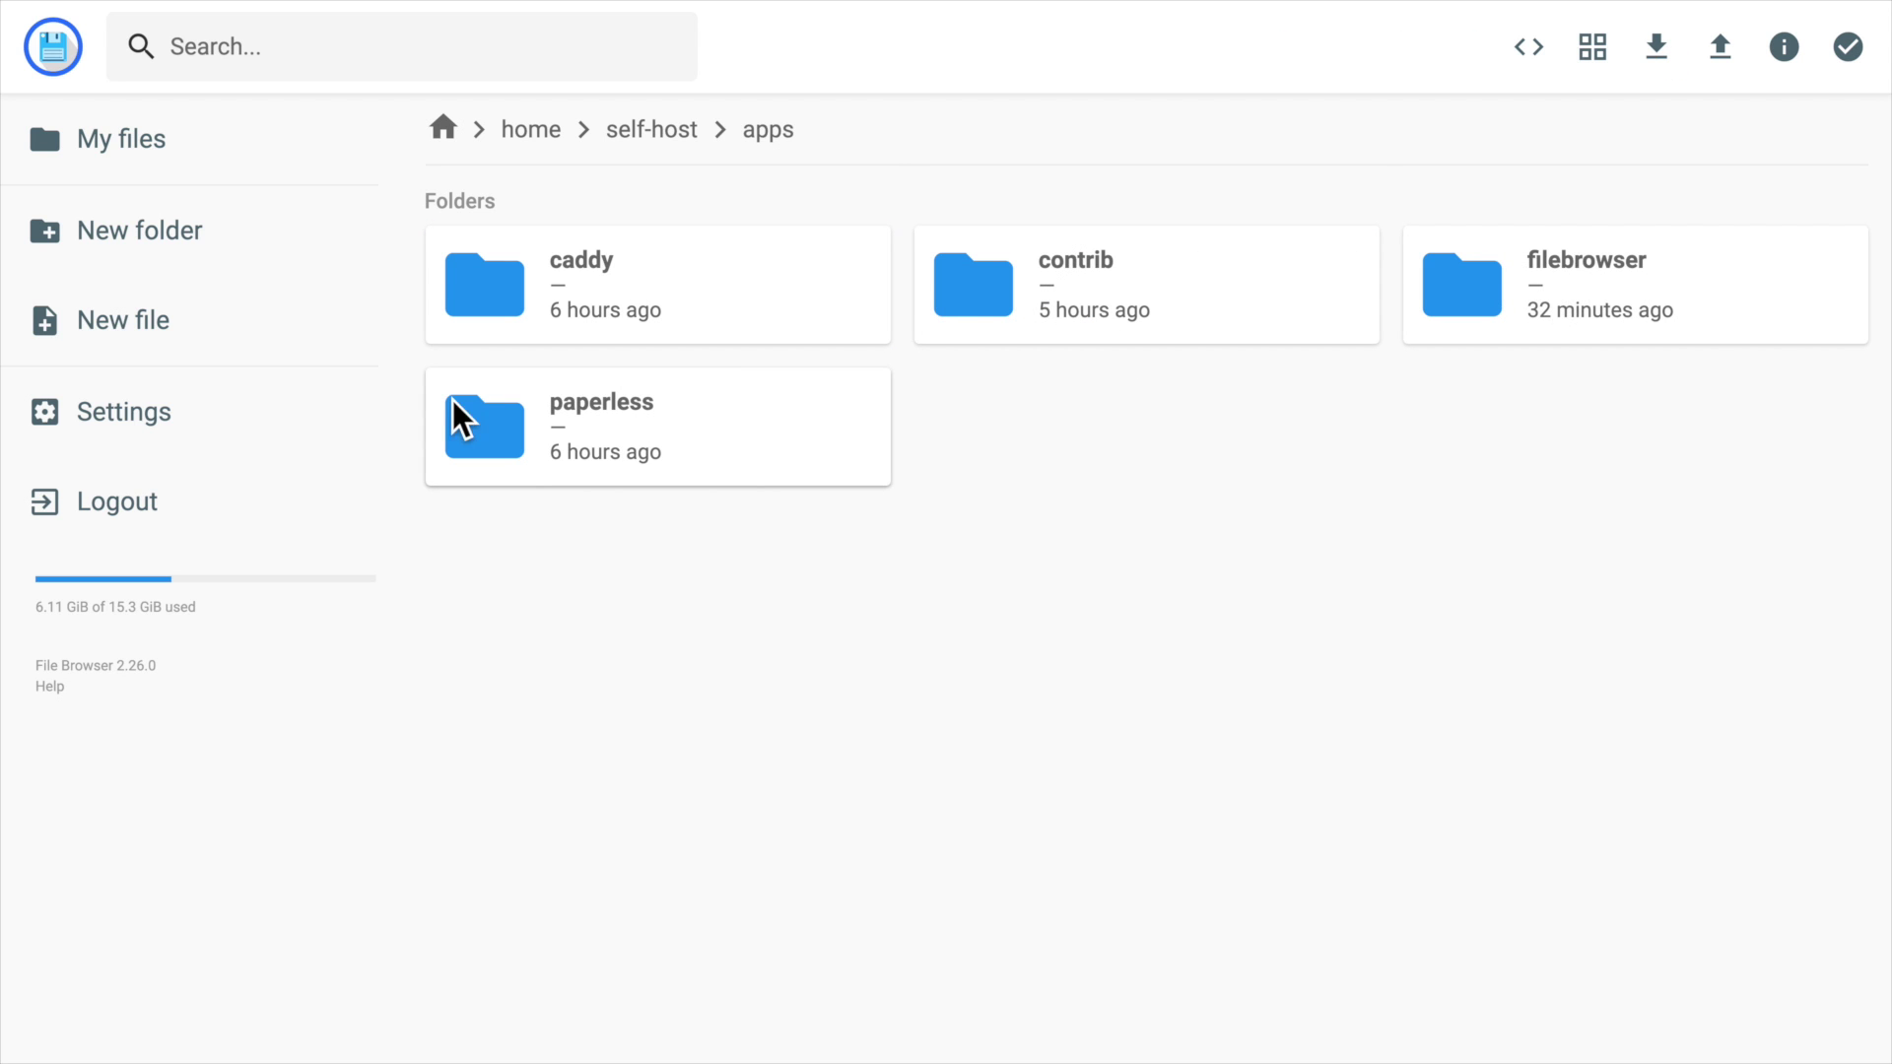
double_click(1573, 290)
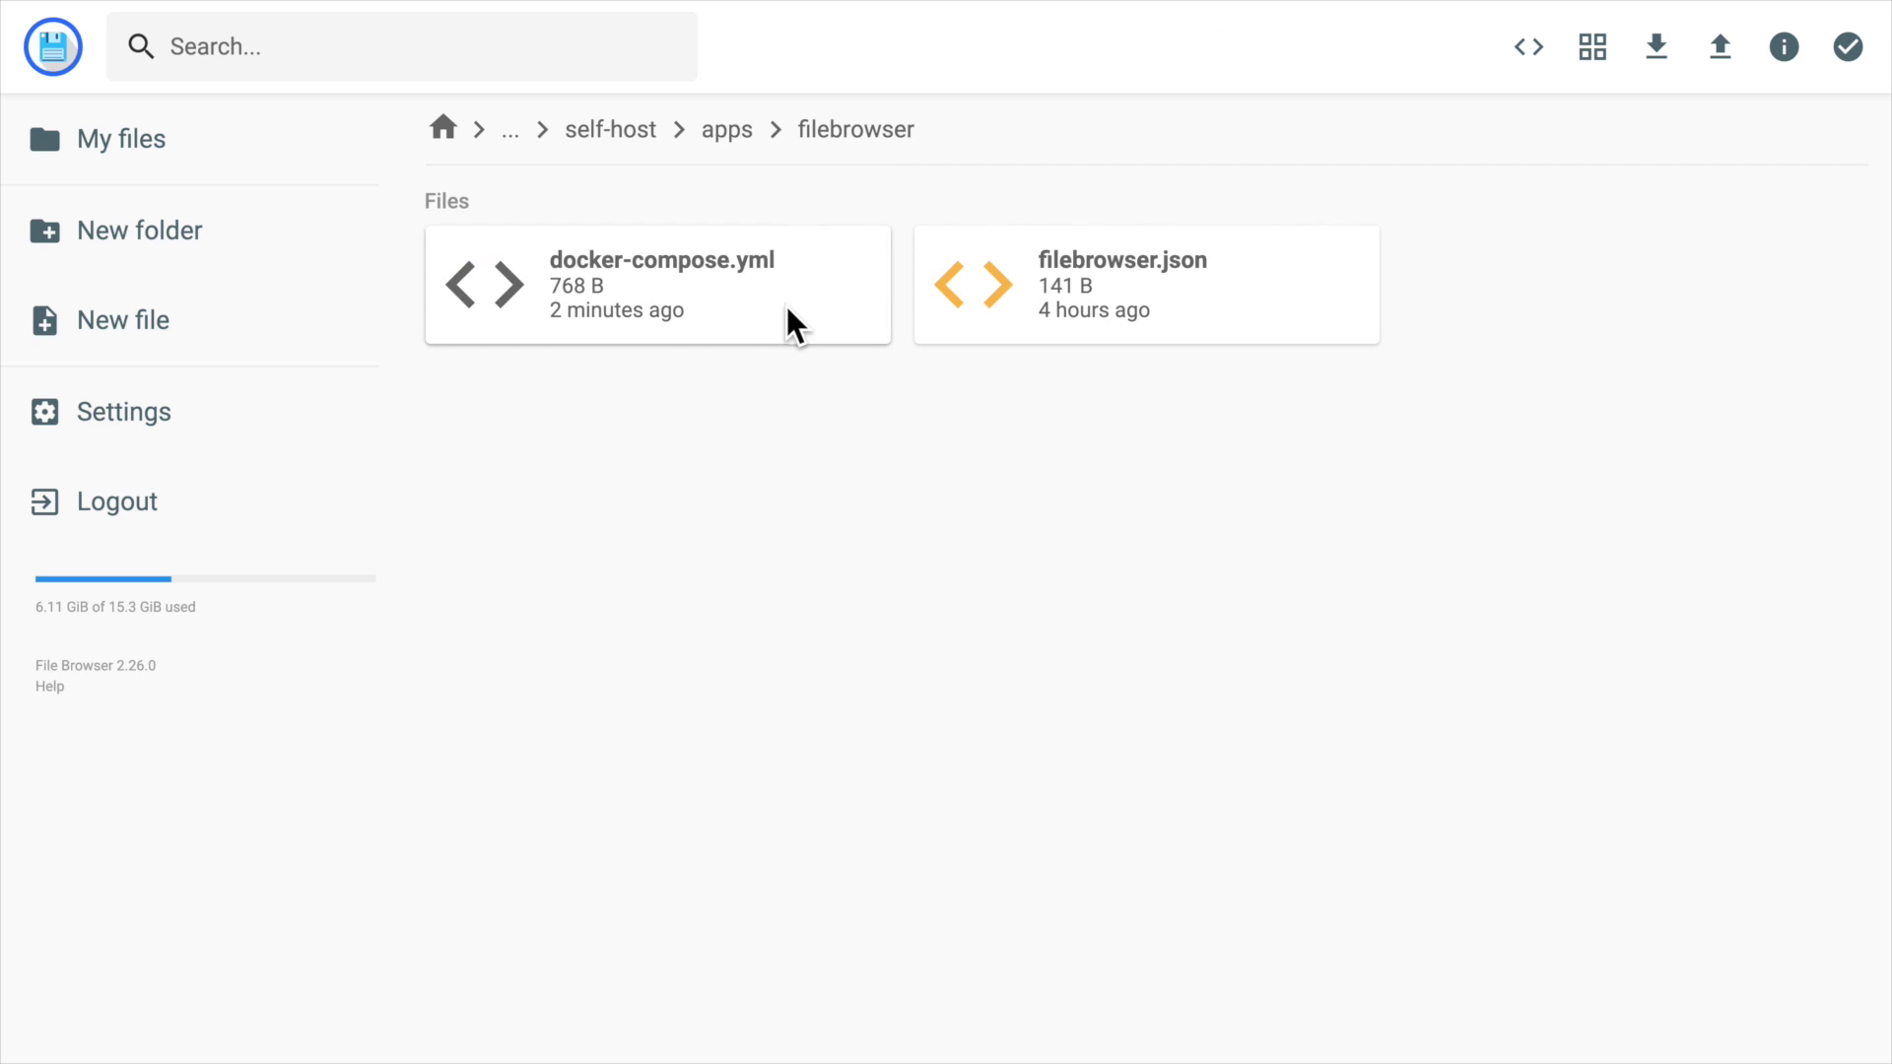
Review the volume mount lines in docker-compose.yml, then close the editor.
double_click(626, 258)
click(248, 444)
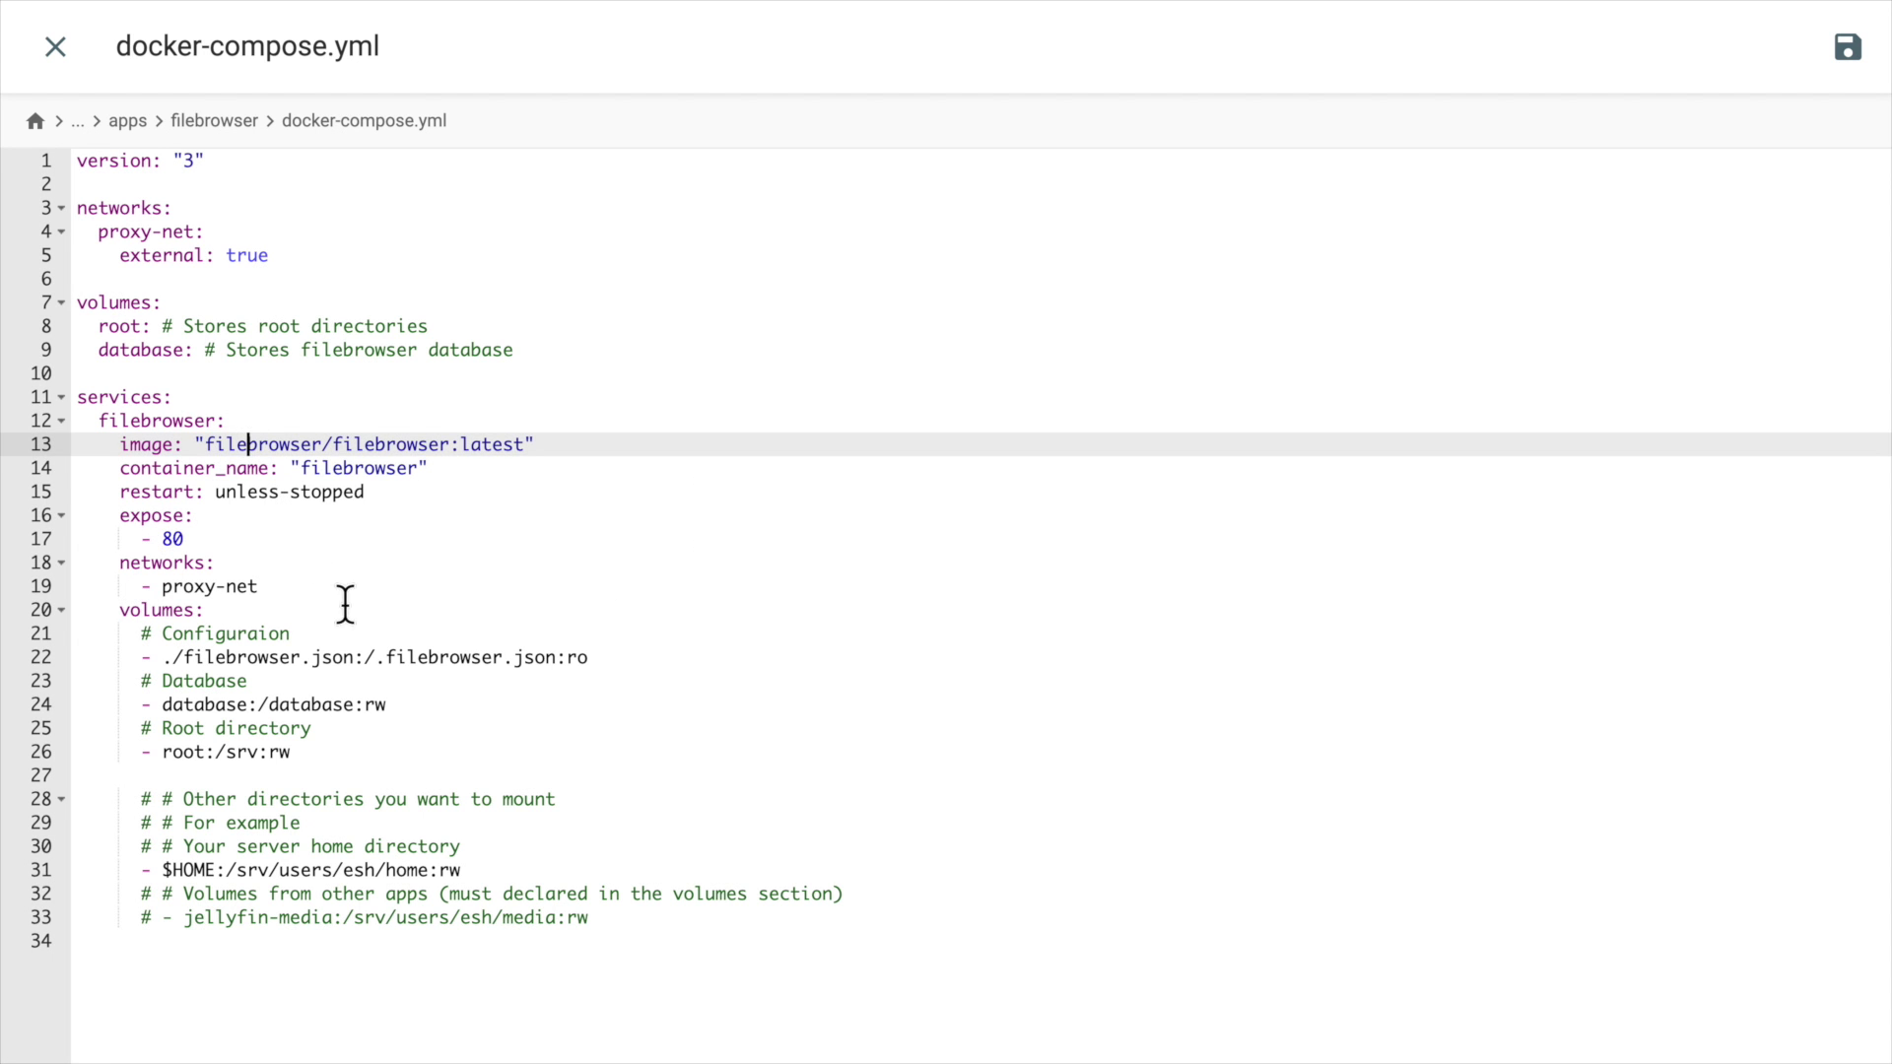
click(345, 603)
click(477, 871)
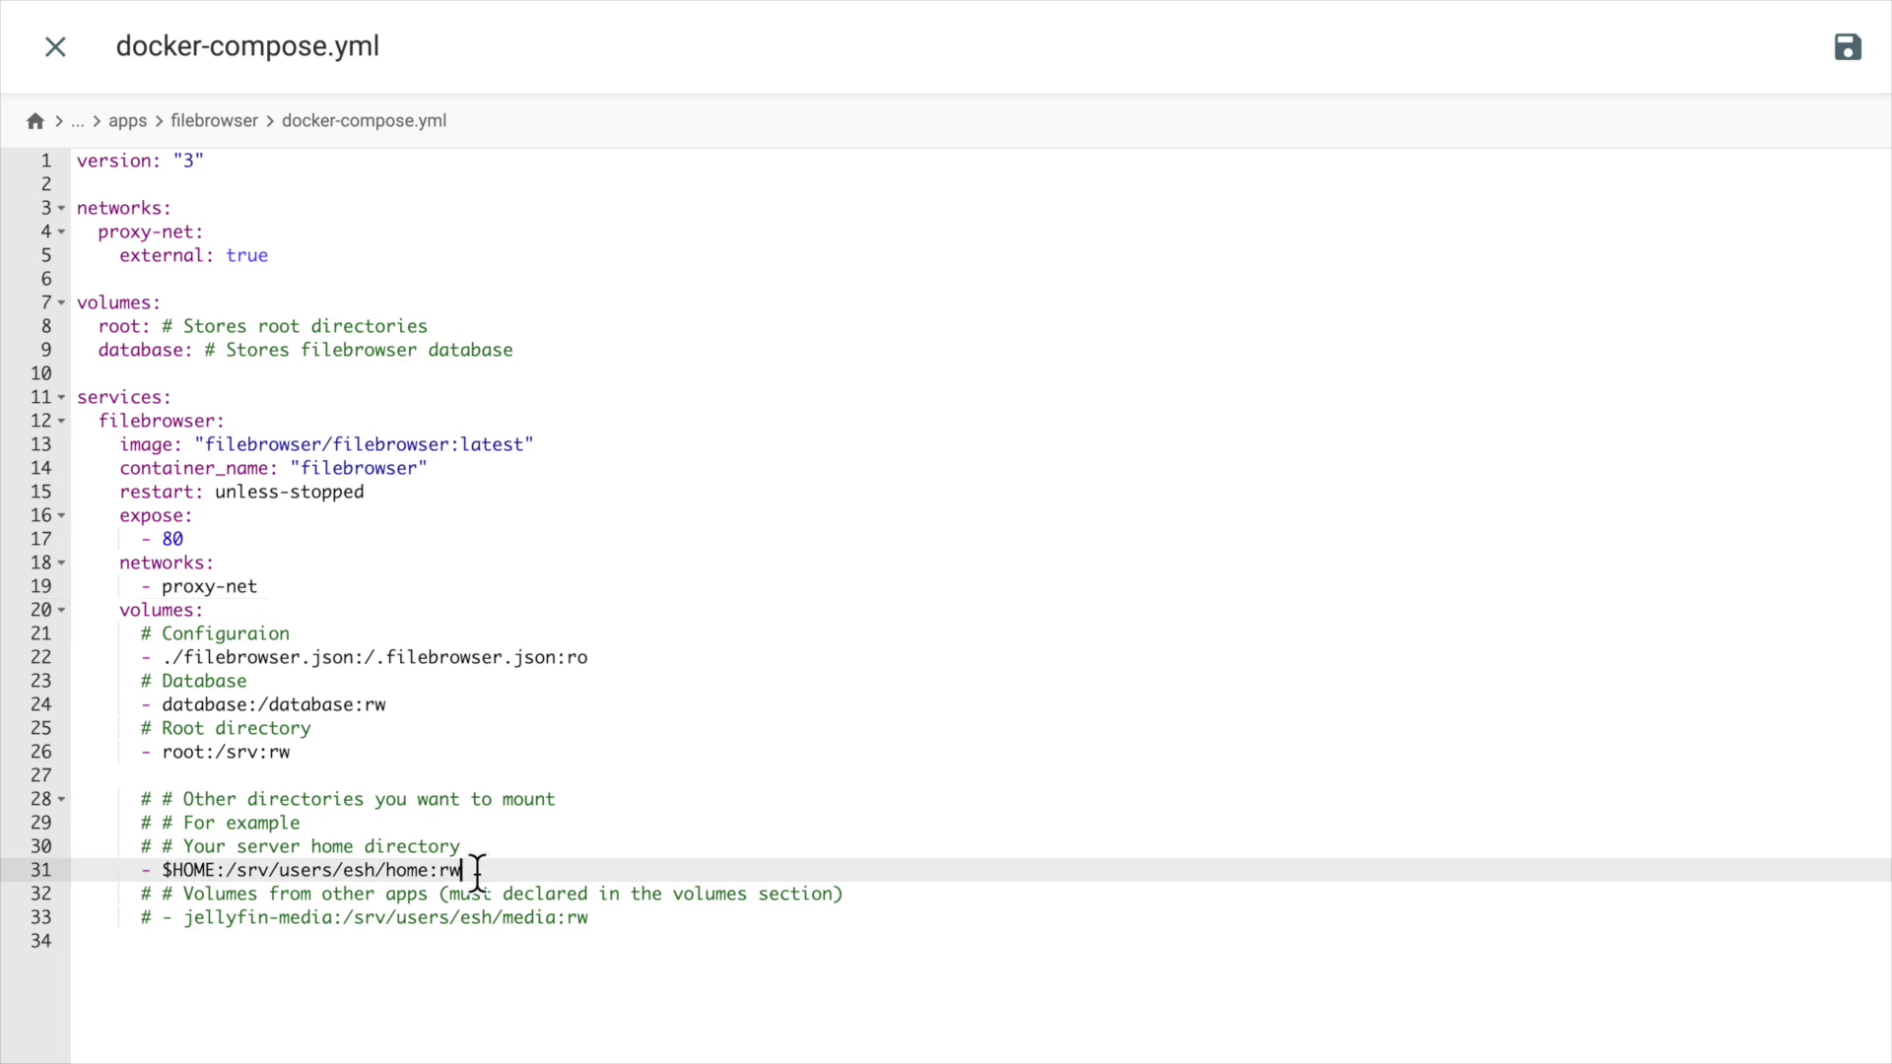
drag(477, 871, 75, 794)
click(410, 541)
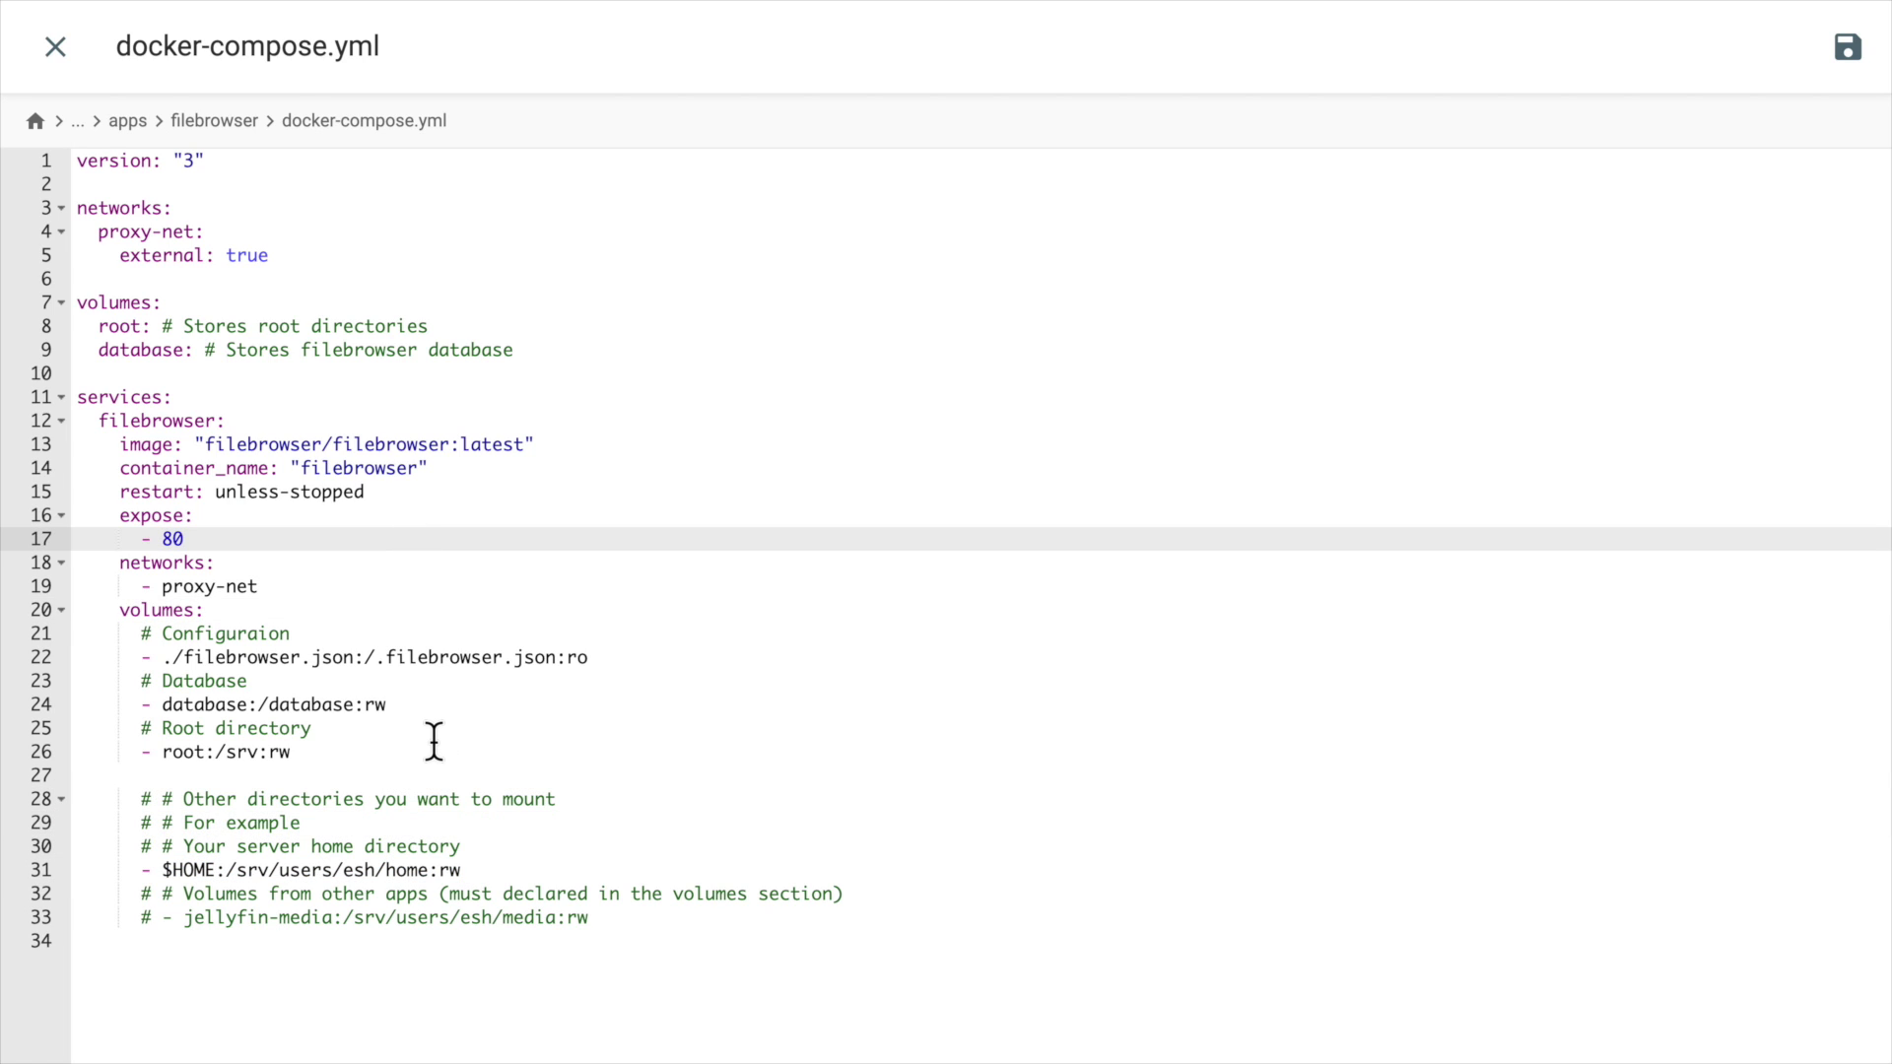
click(441, 776)
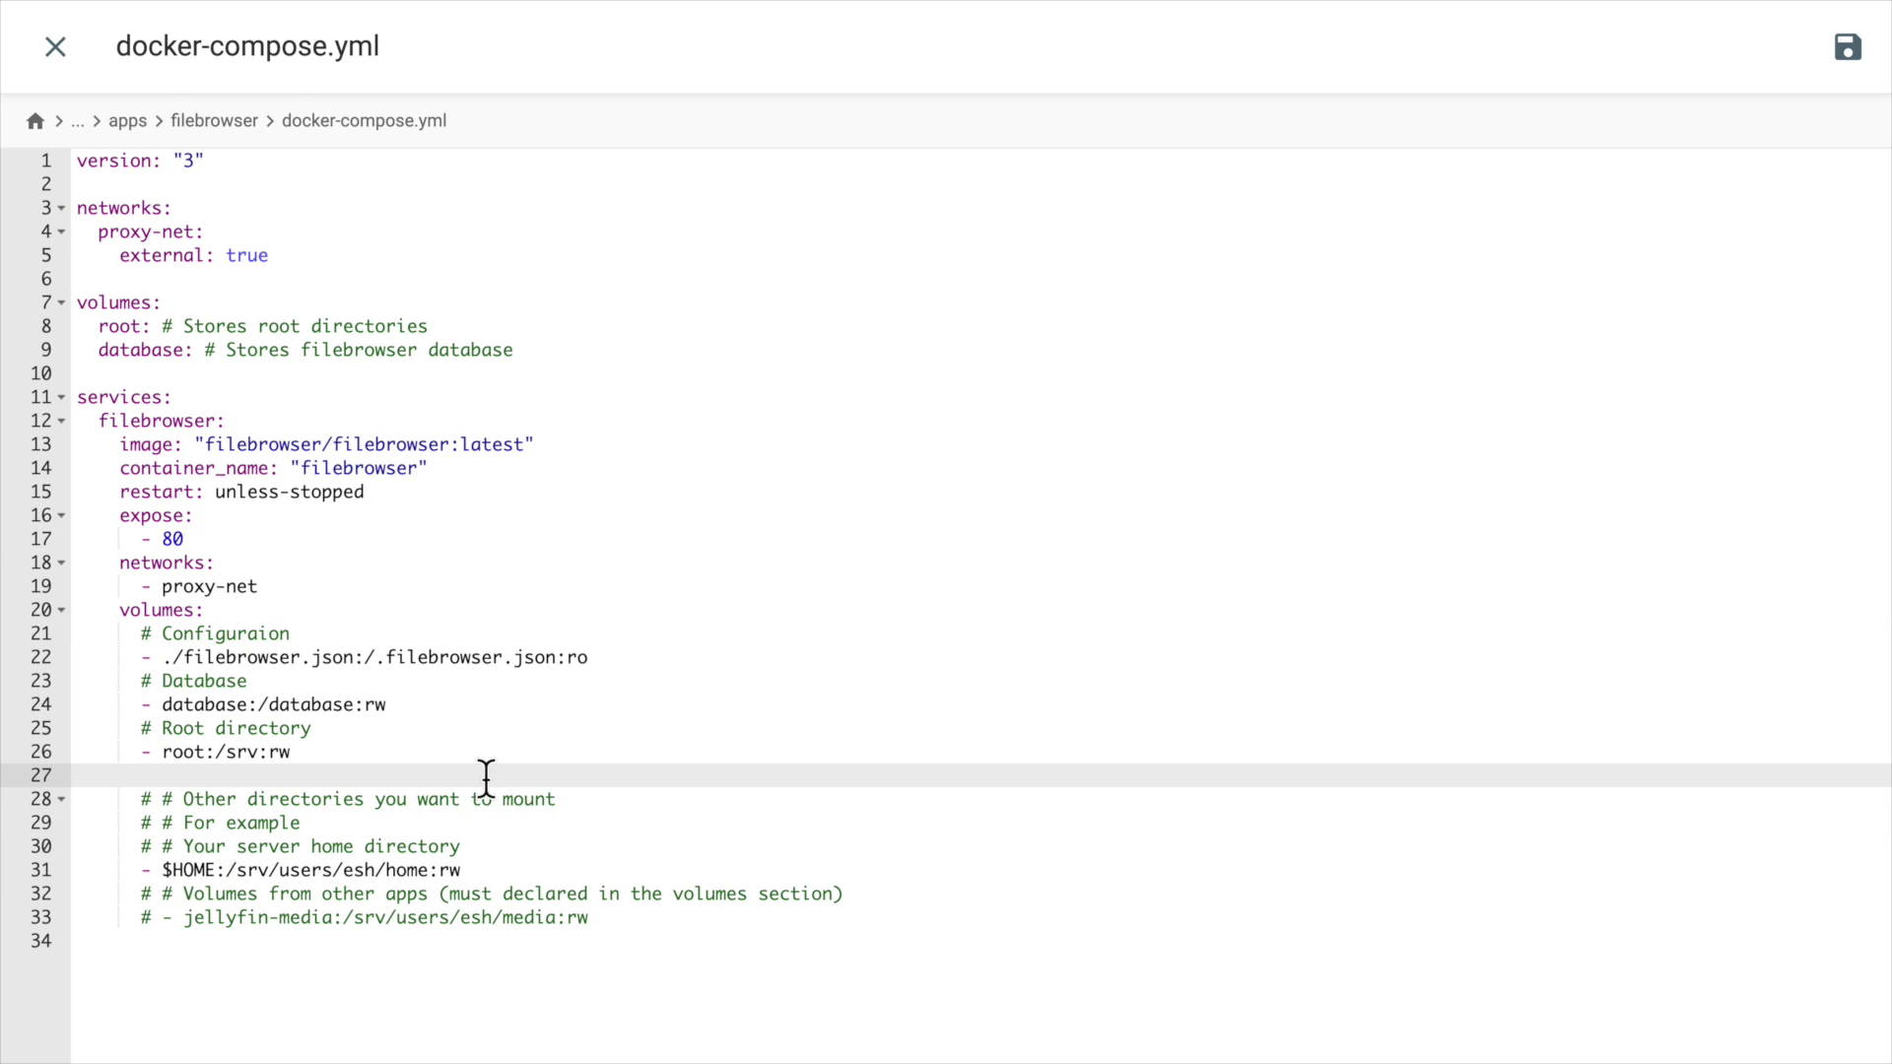
click(57, 44)
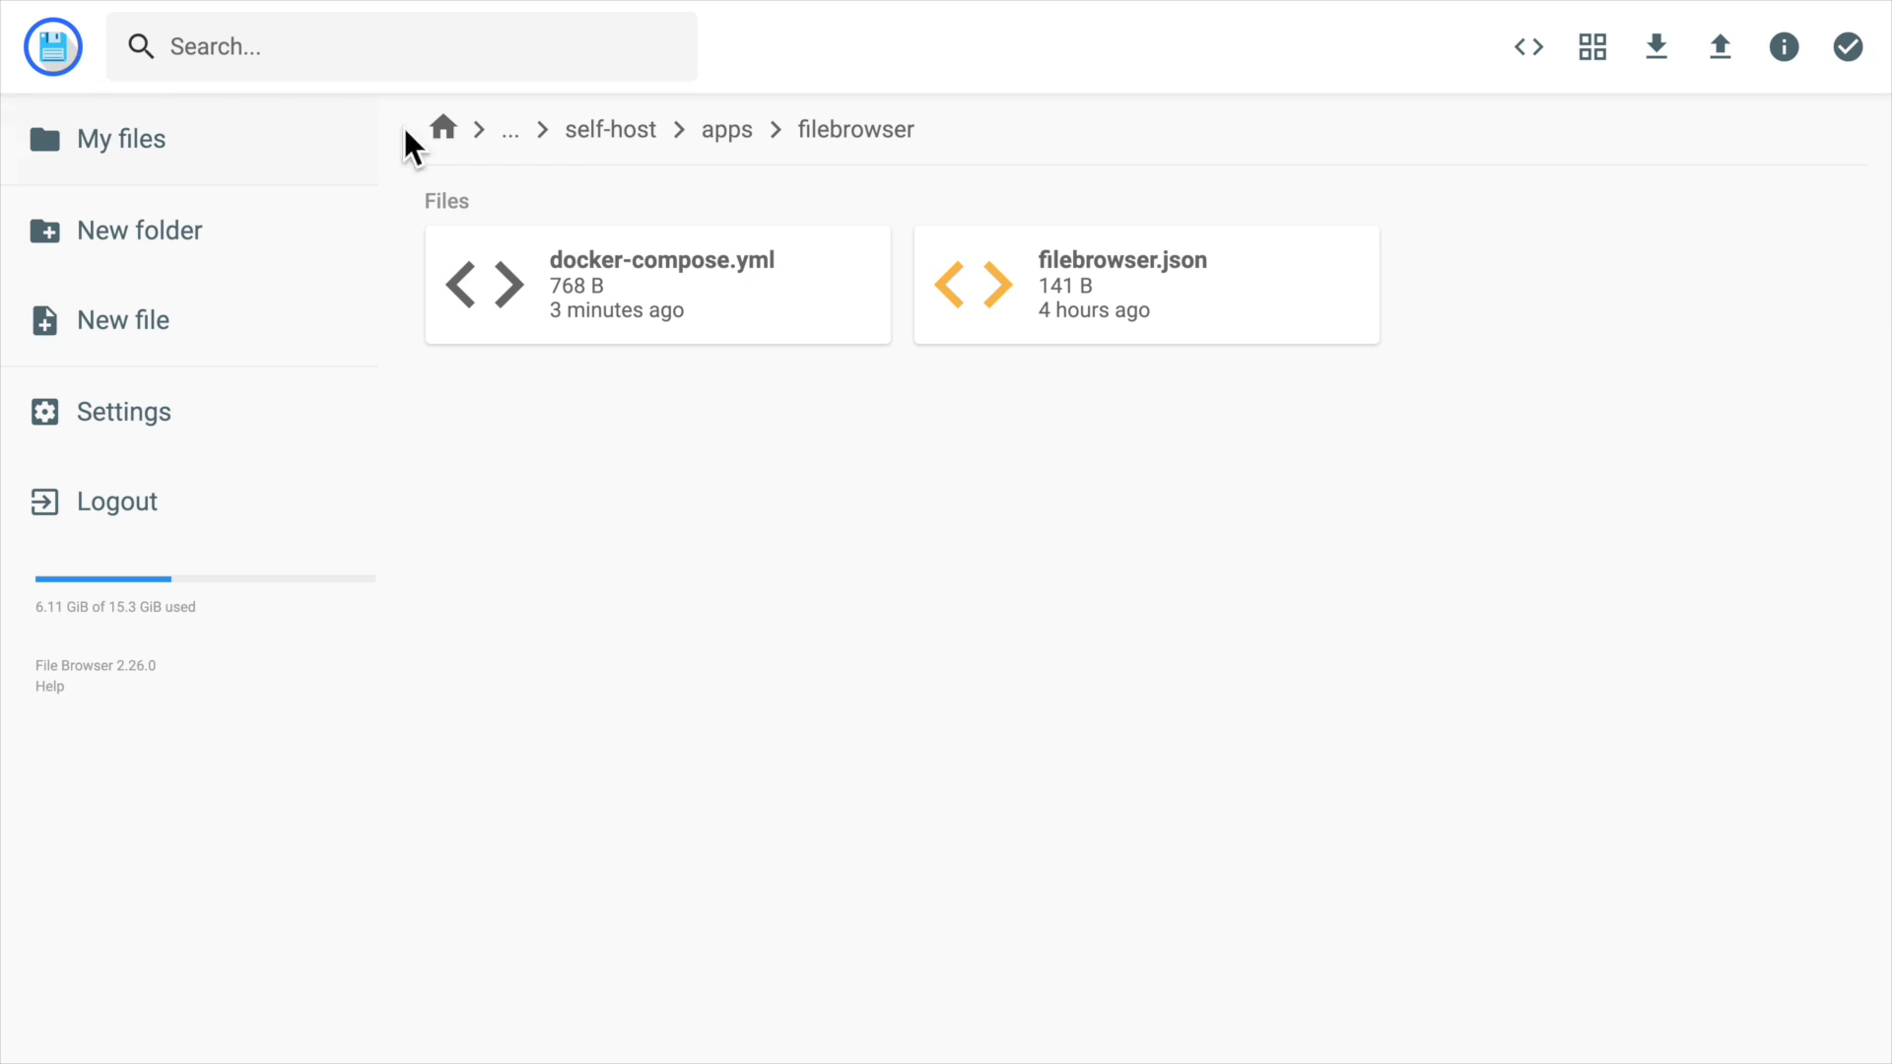
Open Jellyfin's Videos library showing Easy Self Host - Ep15 from the navigation drawer.
click(611, 129)
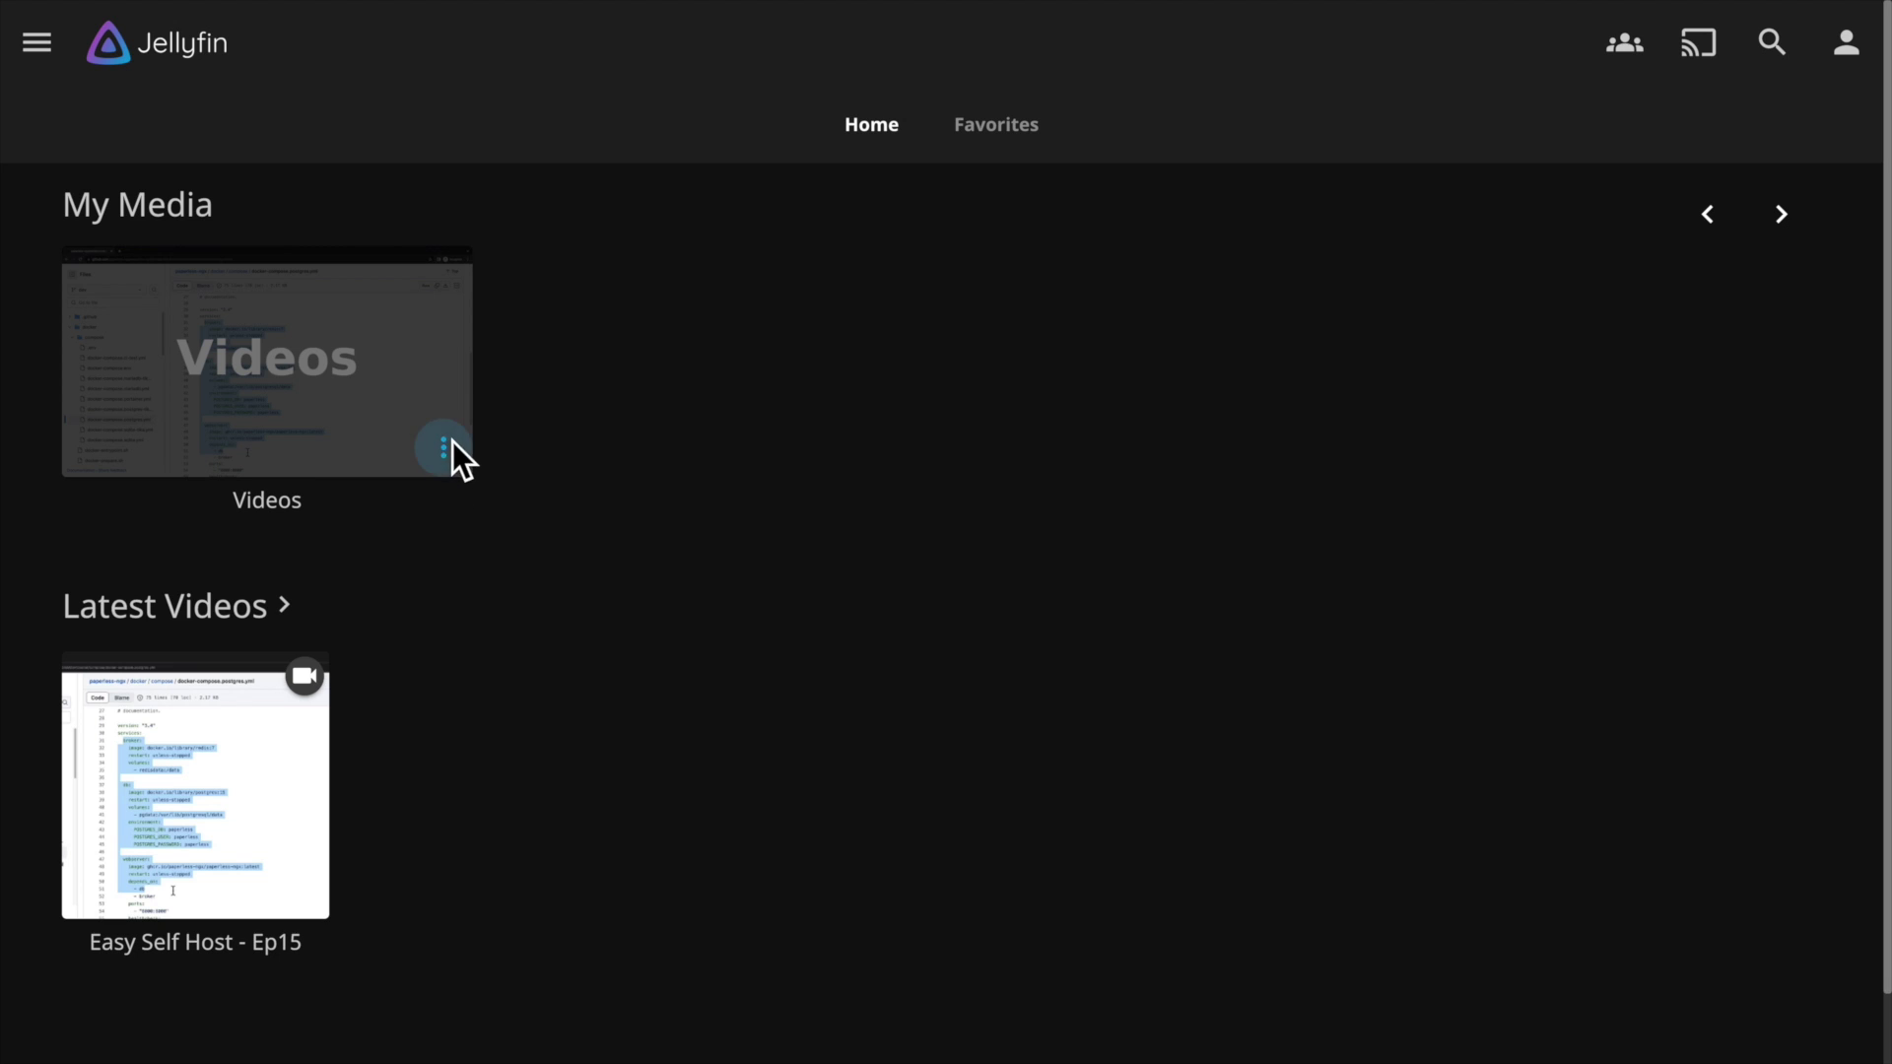
click(33, 43)
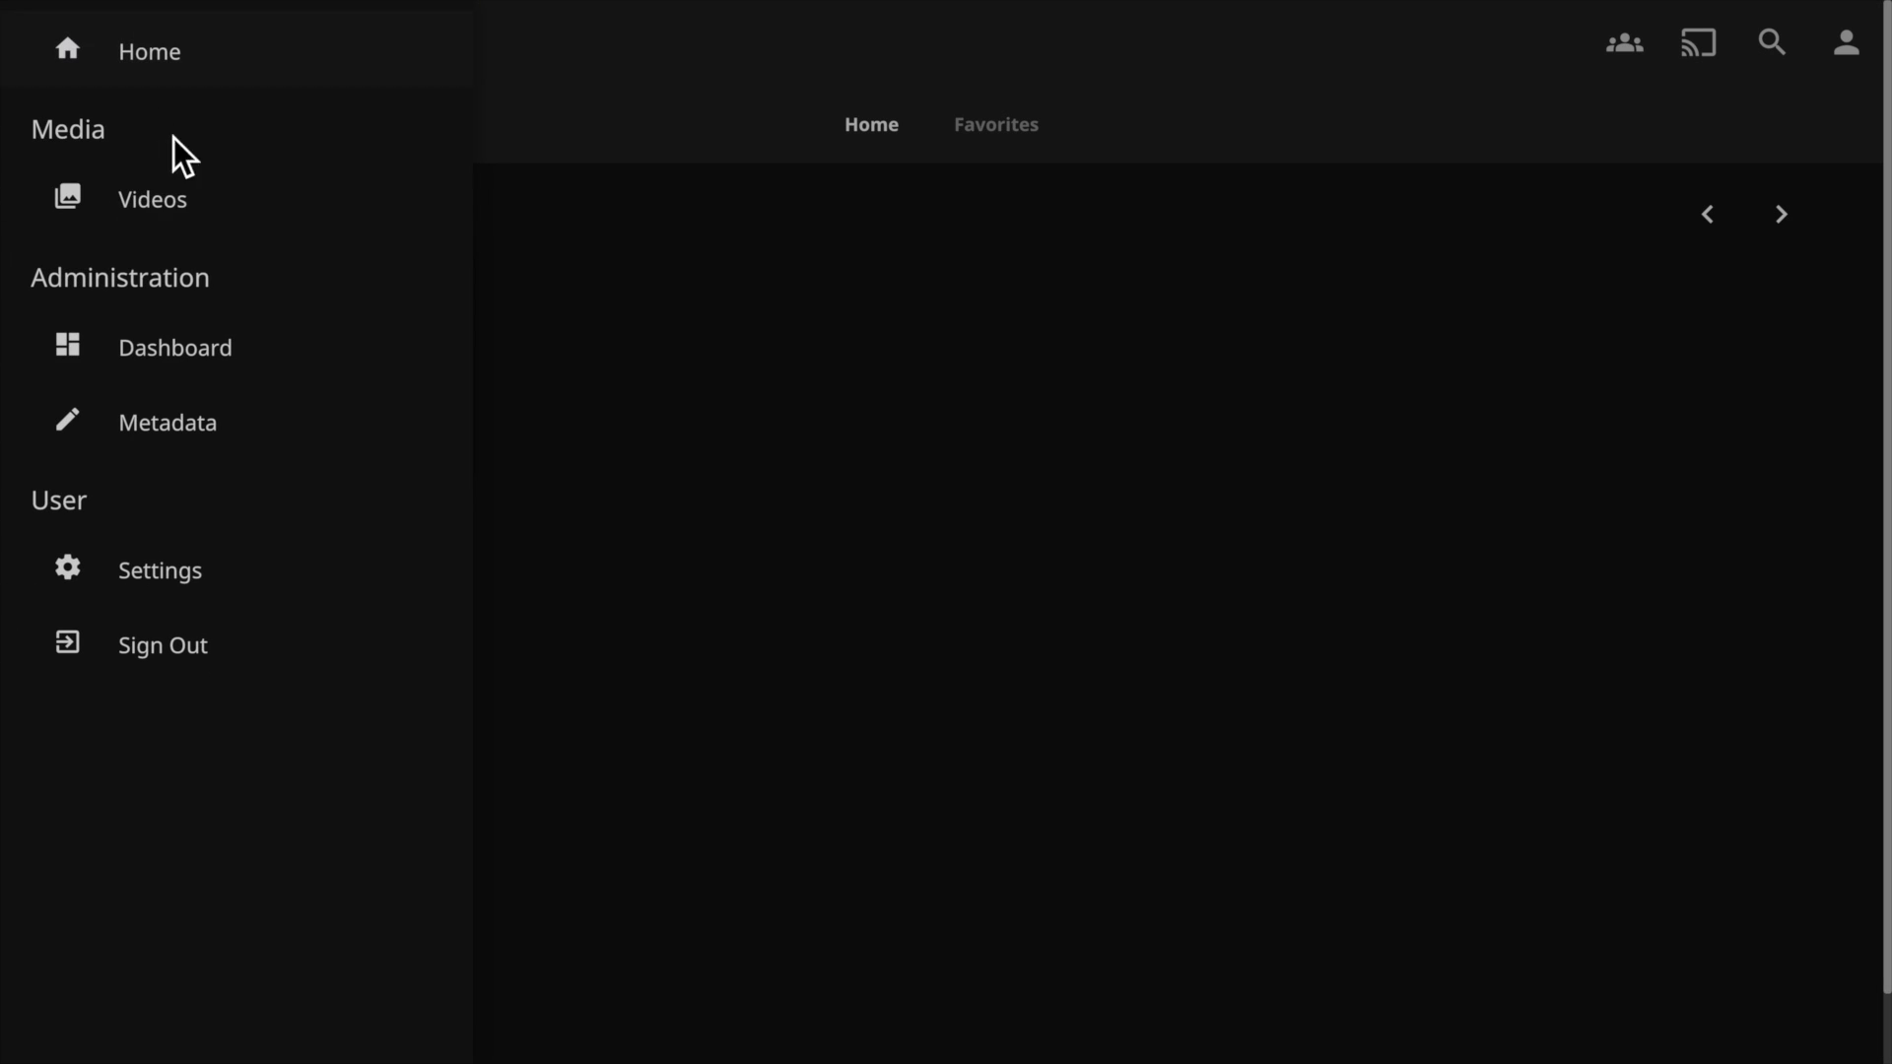
click(238, 226)
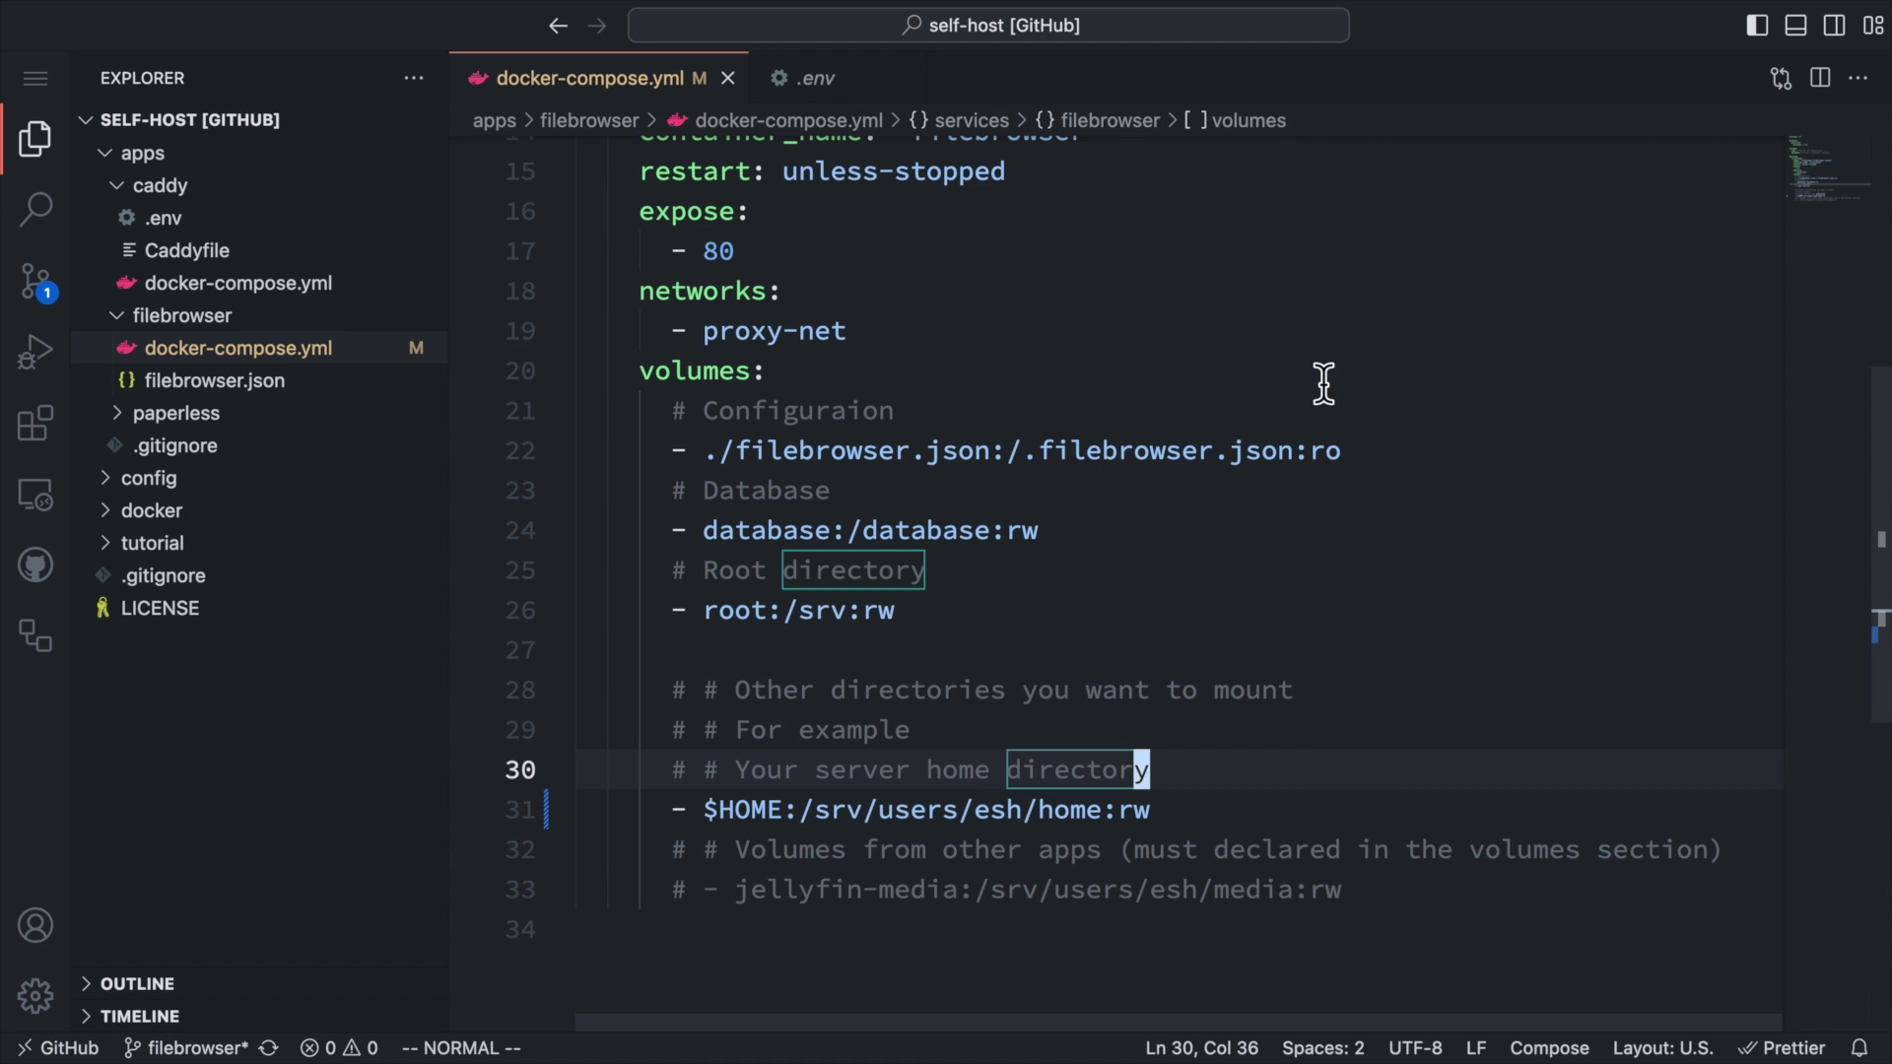
Uncomment the jellyfin-media volume mount line in the compose file.
click(786, 889)
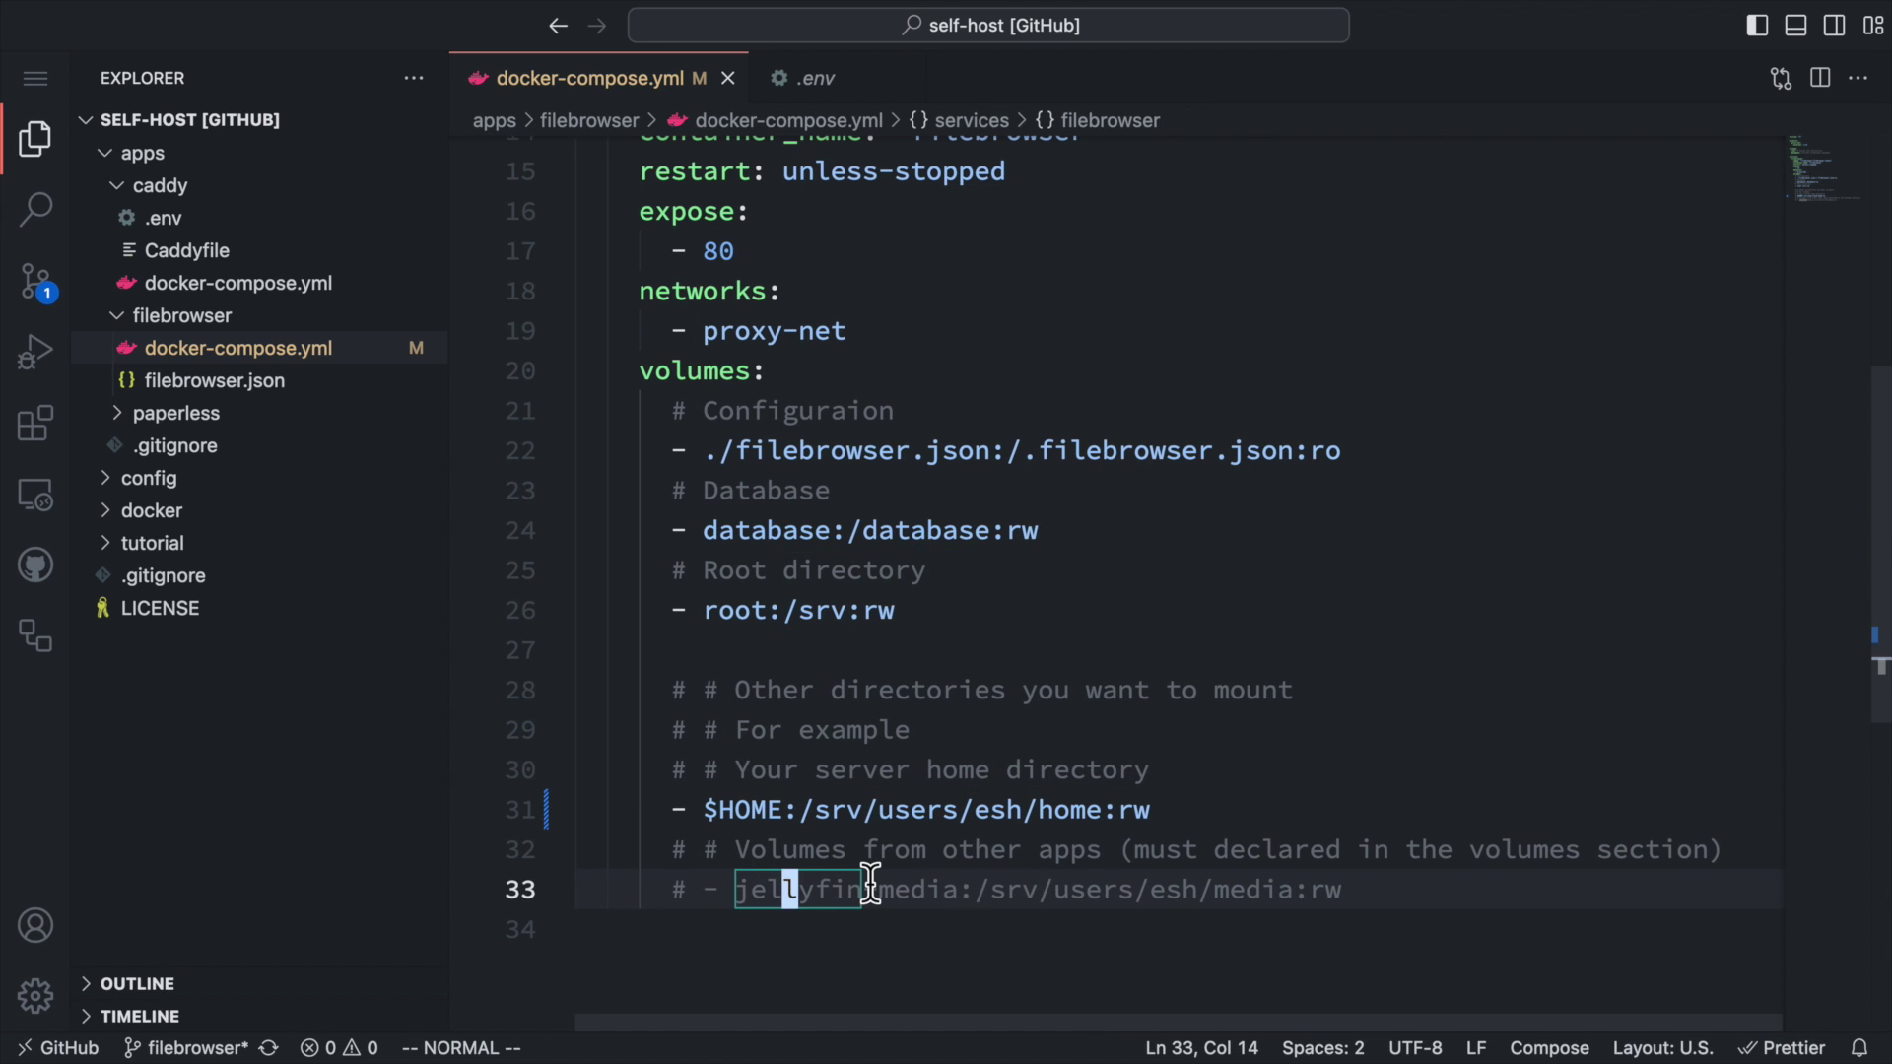
scroll(897, 880, down, 2)
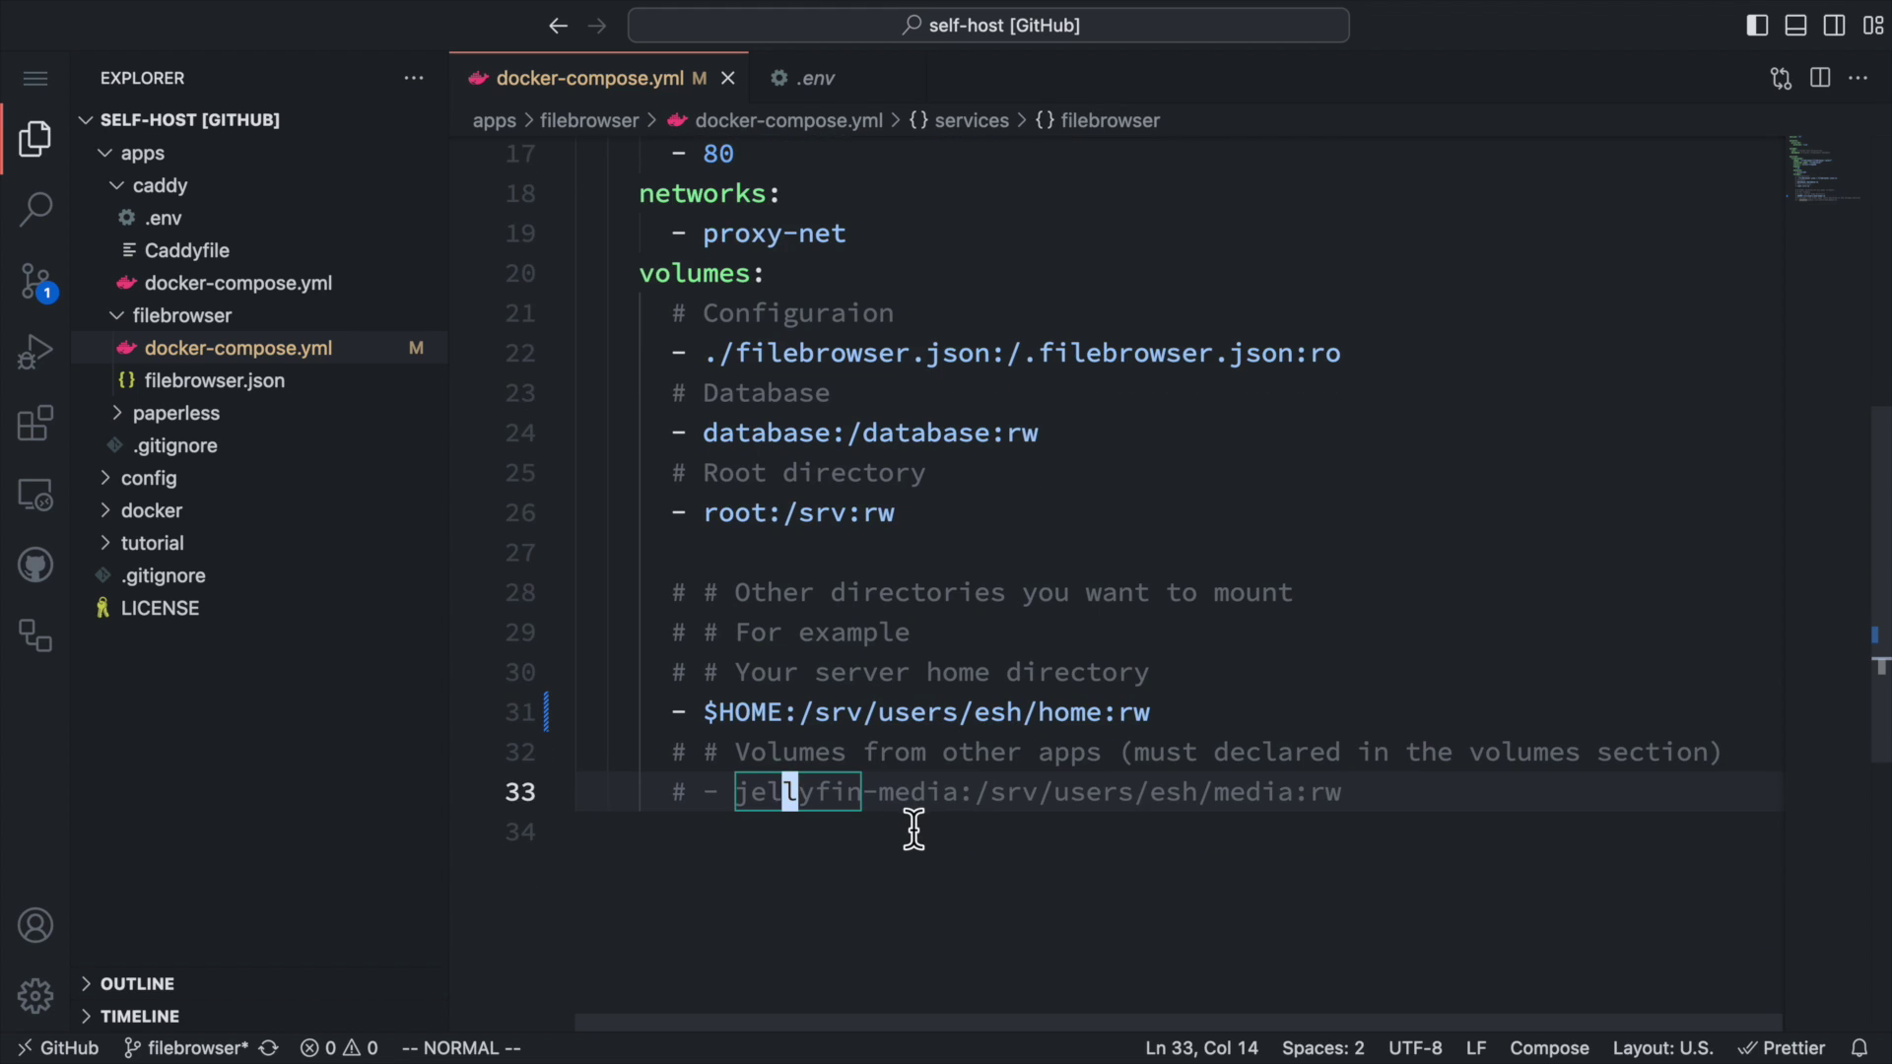
key(g)
key(c)
key(c)
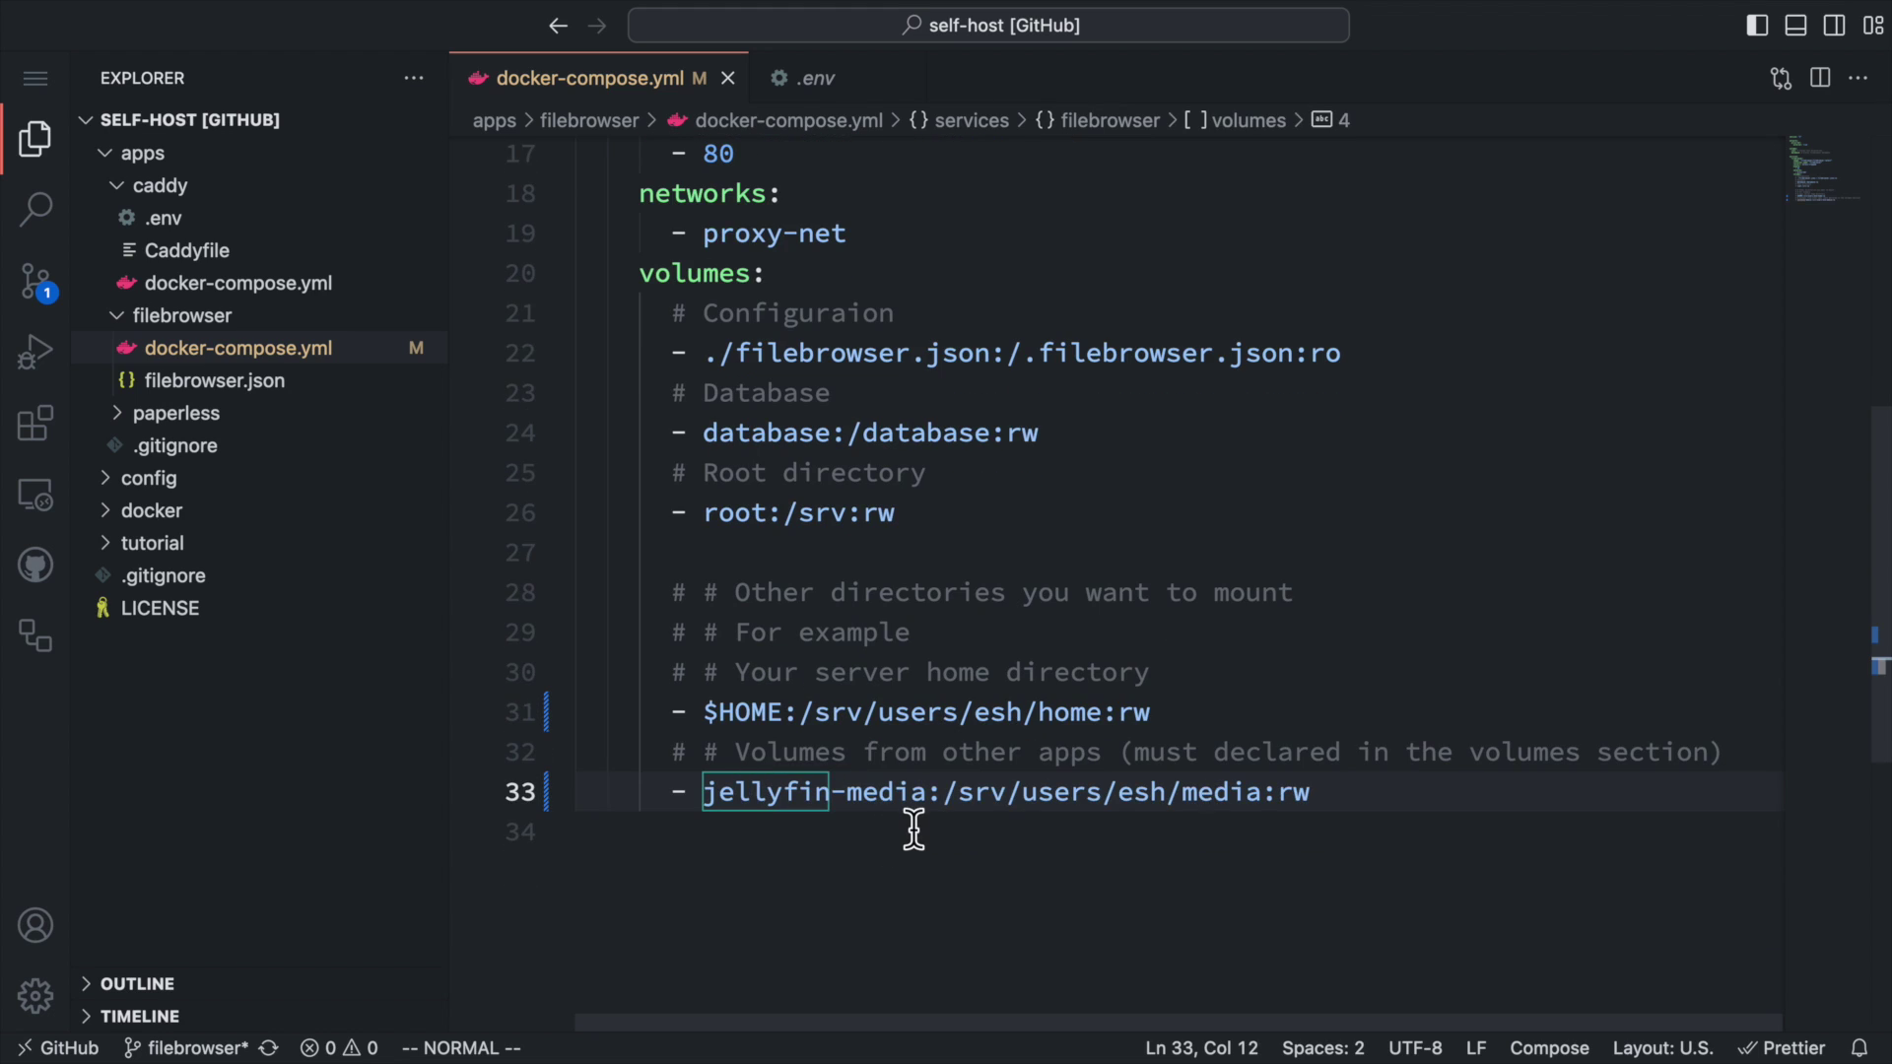
Define top-level volume jellyfin-media with name jellyfin_jellyfin-media and external: true.
key(9)
key(shift+g)
text(ojellyfin-media:)
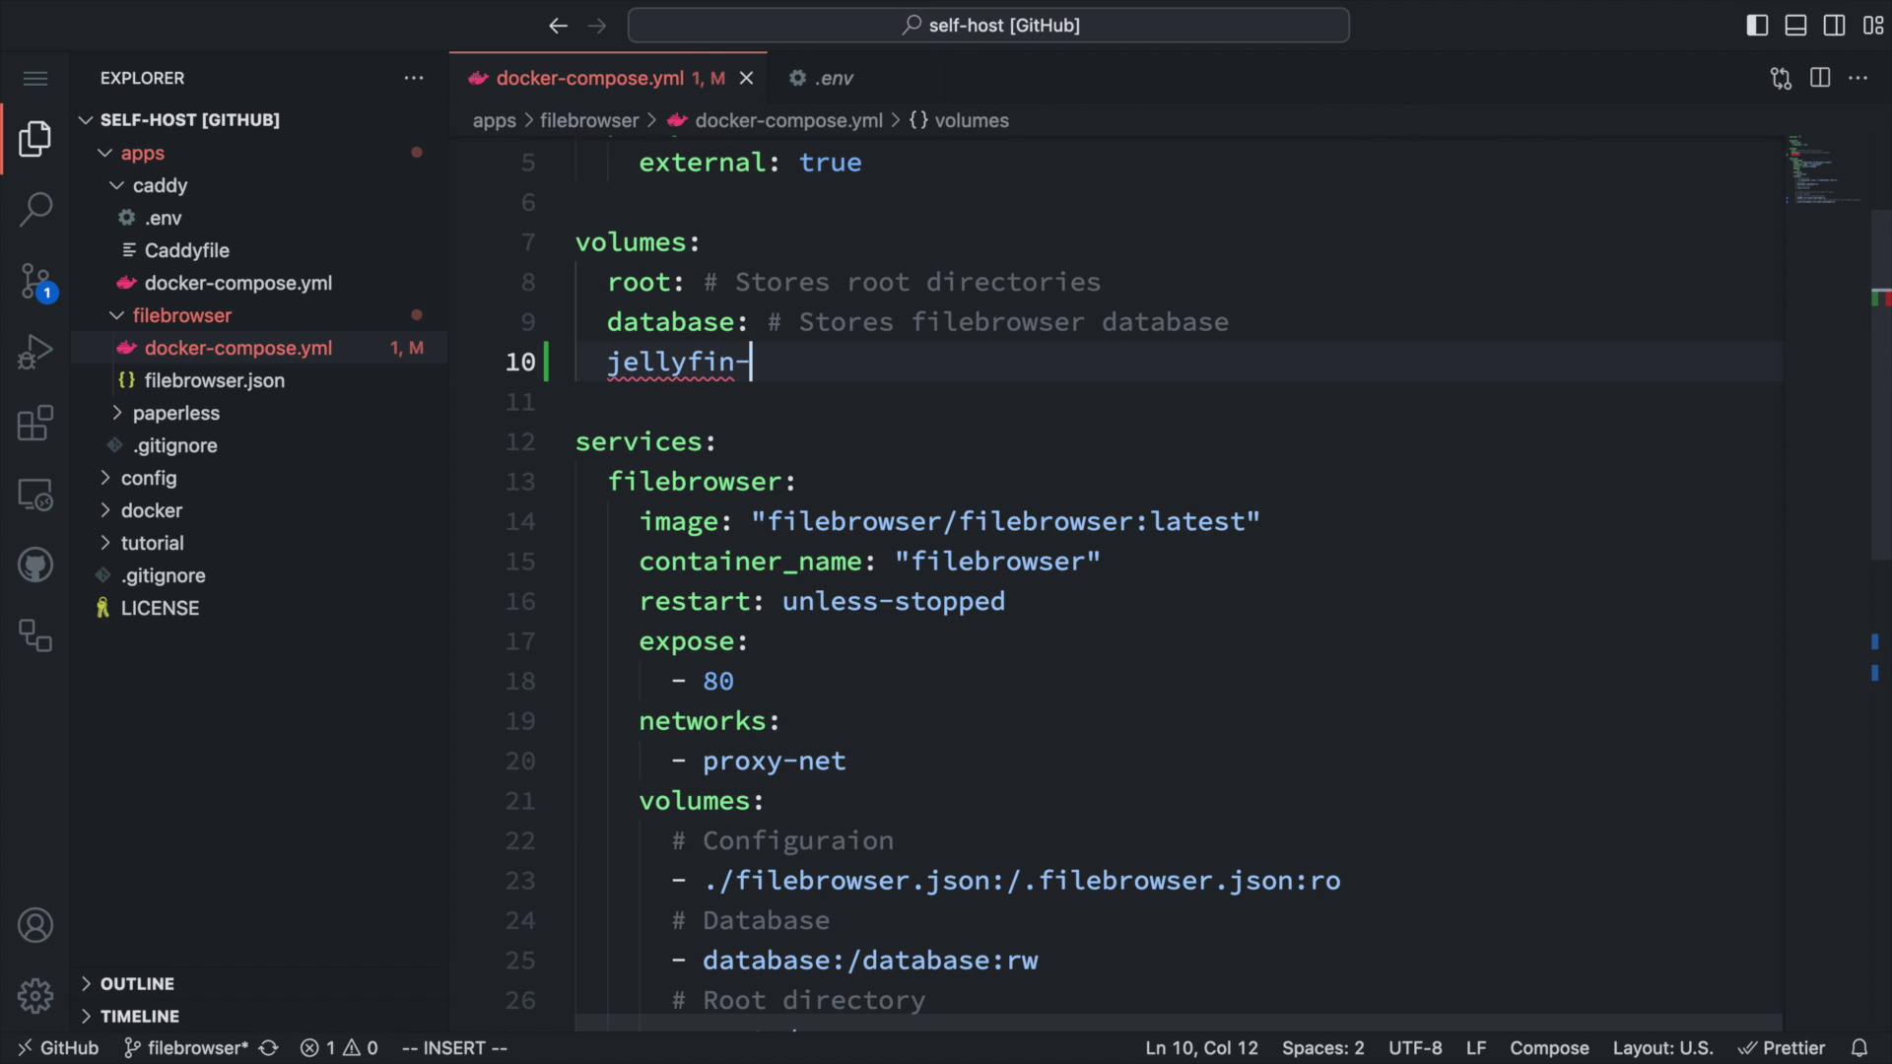
key(Return)
text(name: )
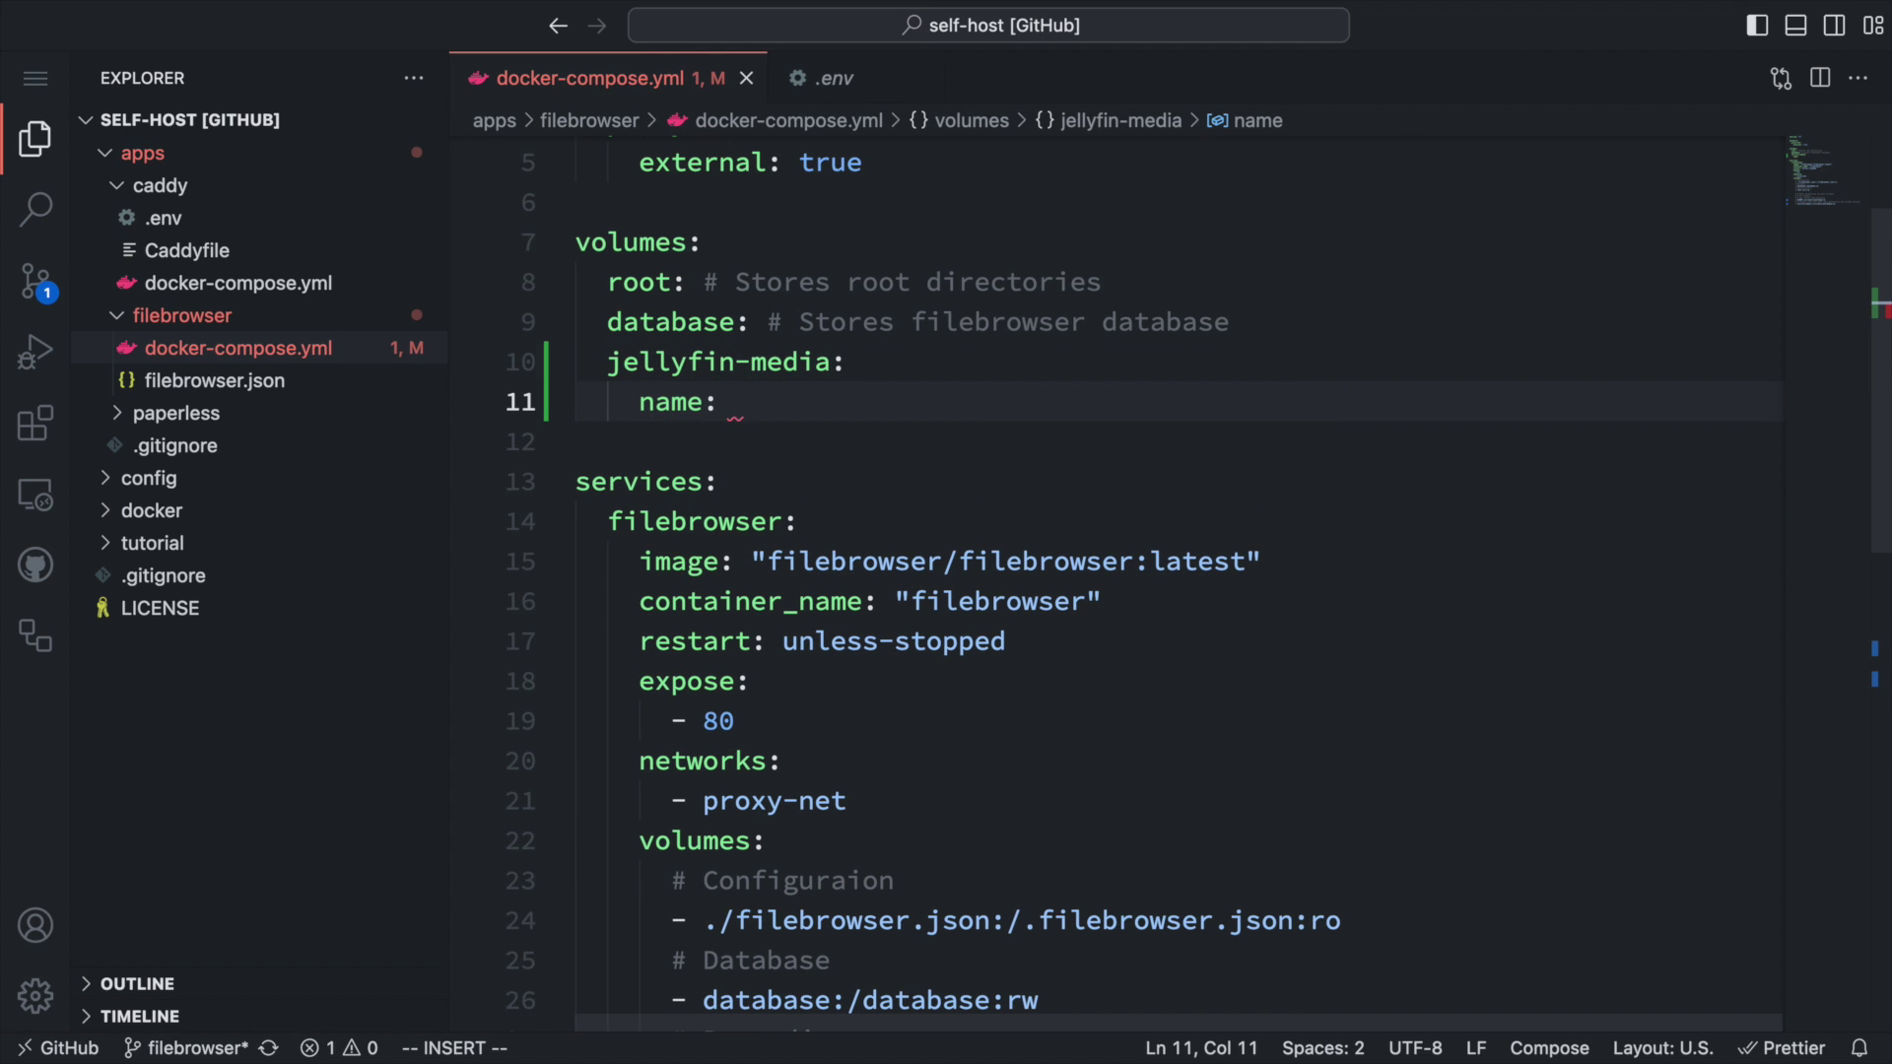
text(jellyfin_jellyfin-media)
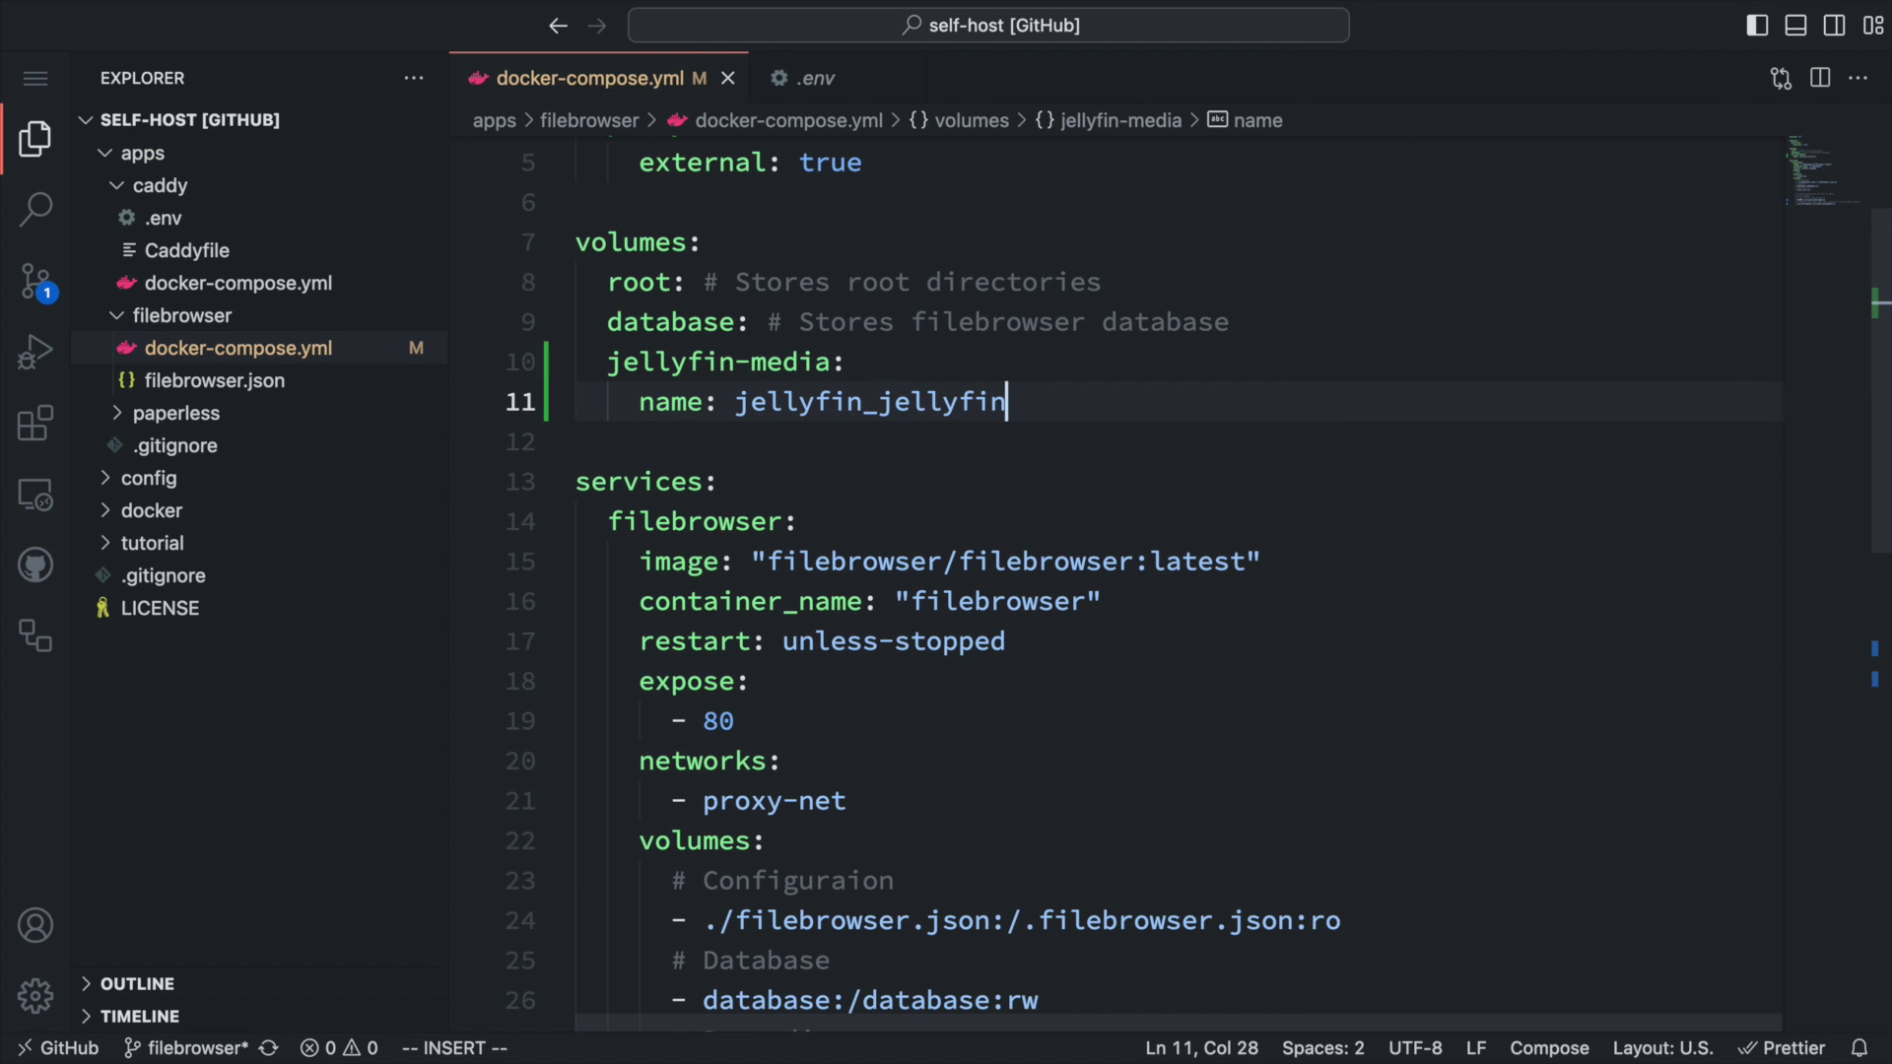
key(Return)
text(external: true)
key(Escape)
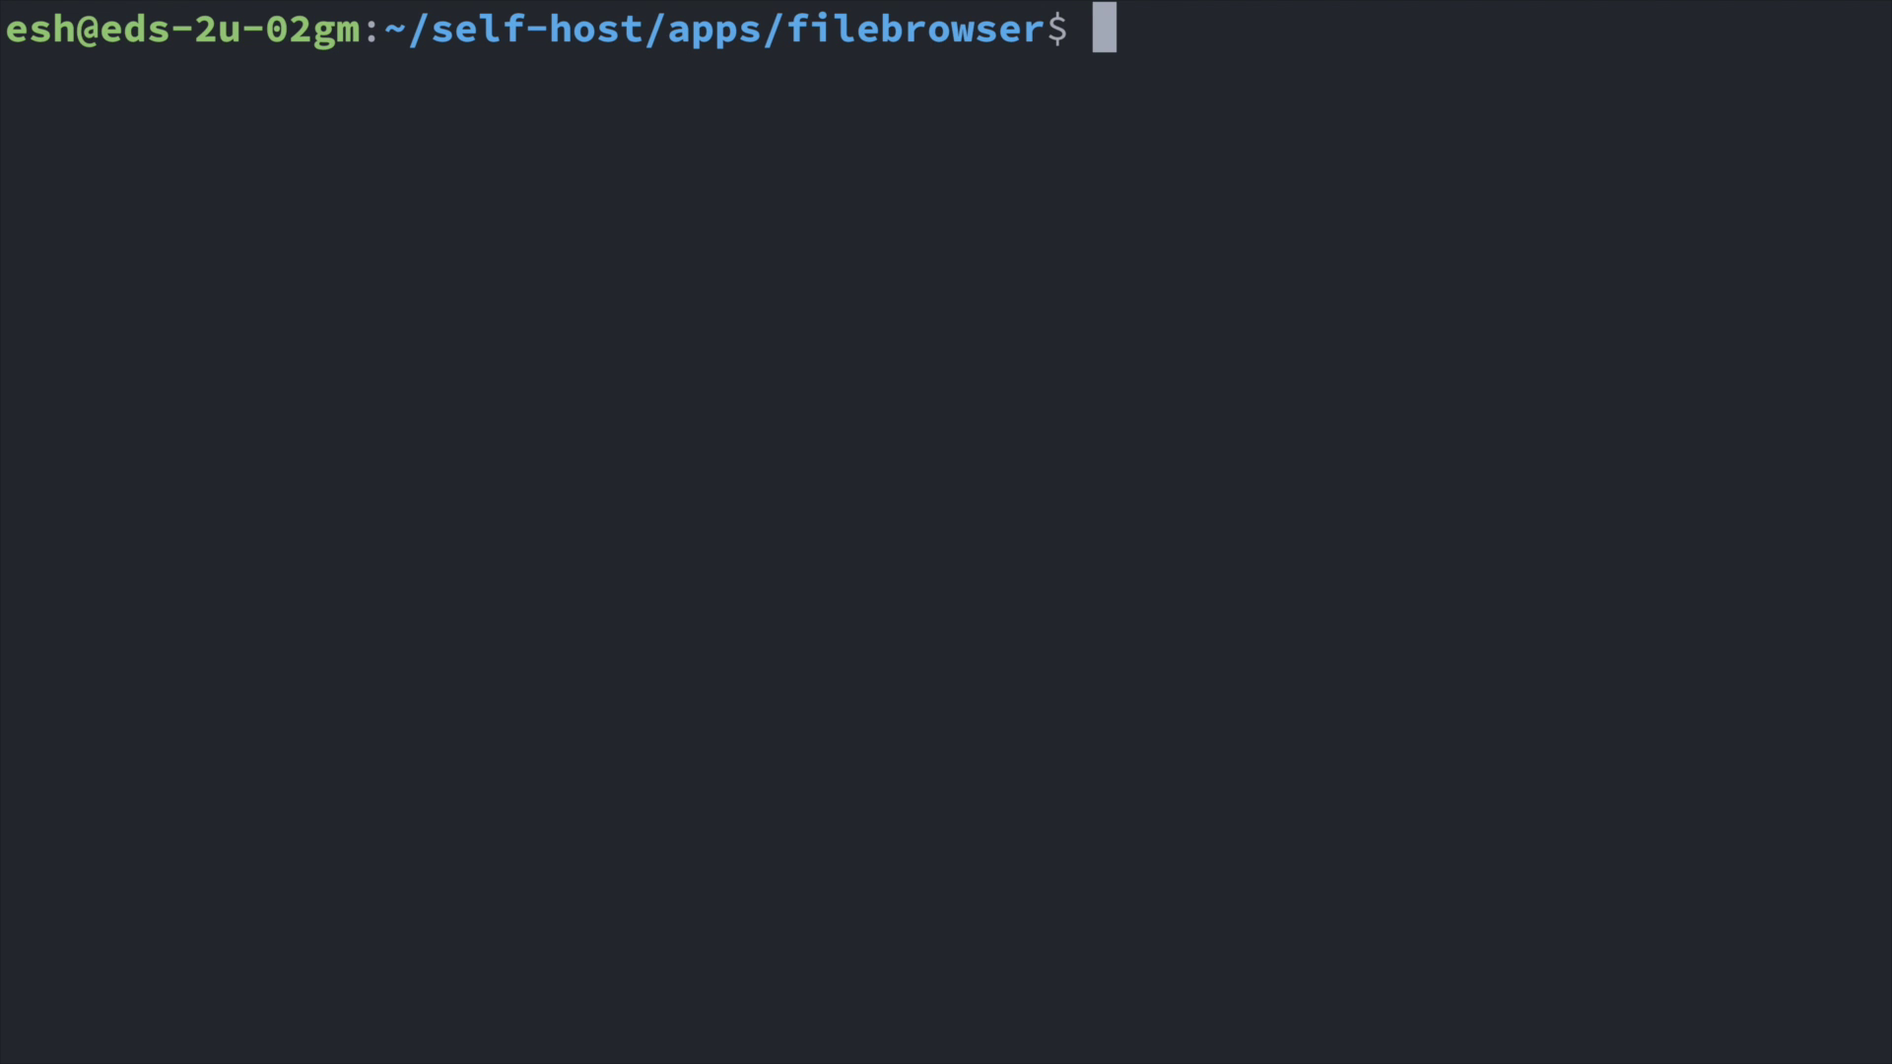
Run 'docker compose up -d' to restart File Browser with the media volume.
text(docker compose)
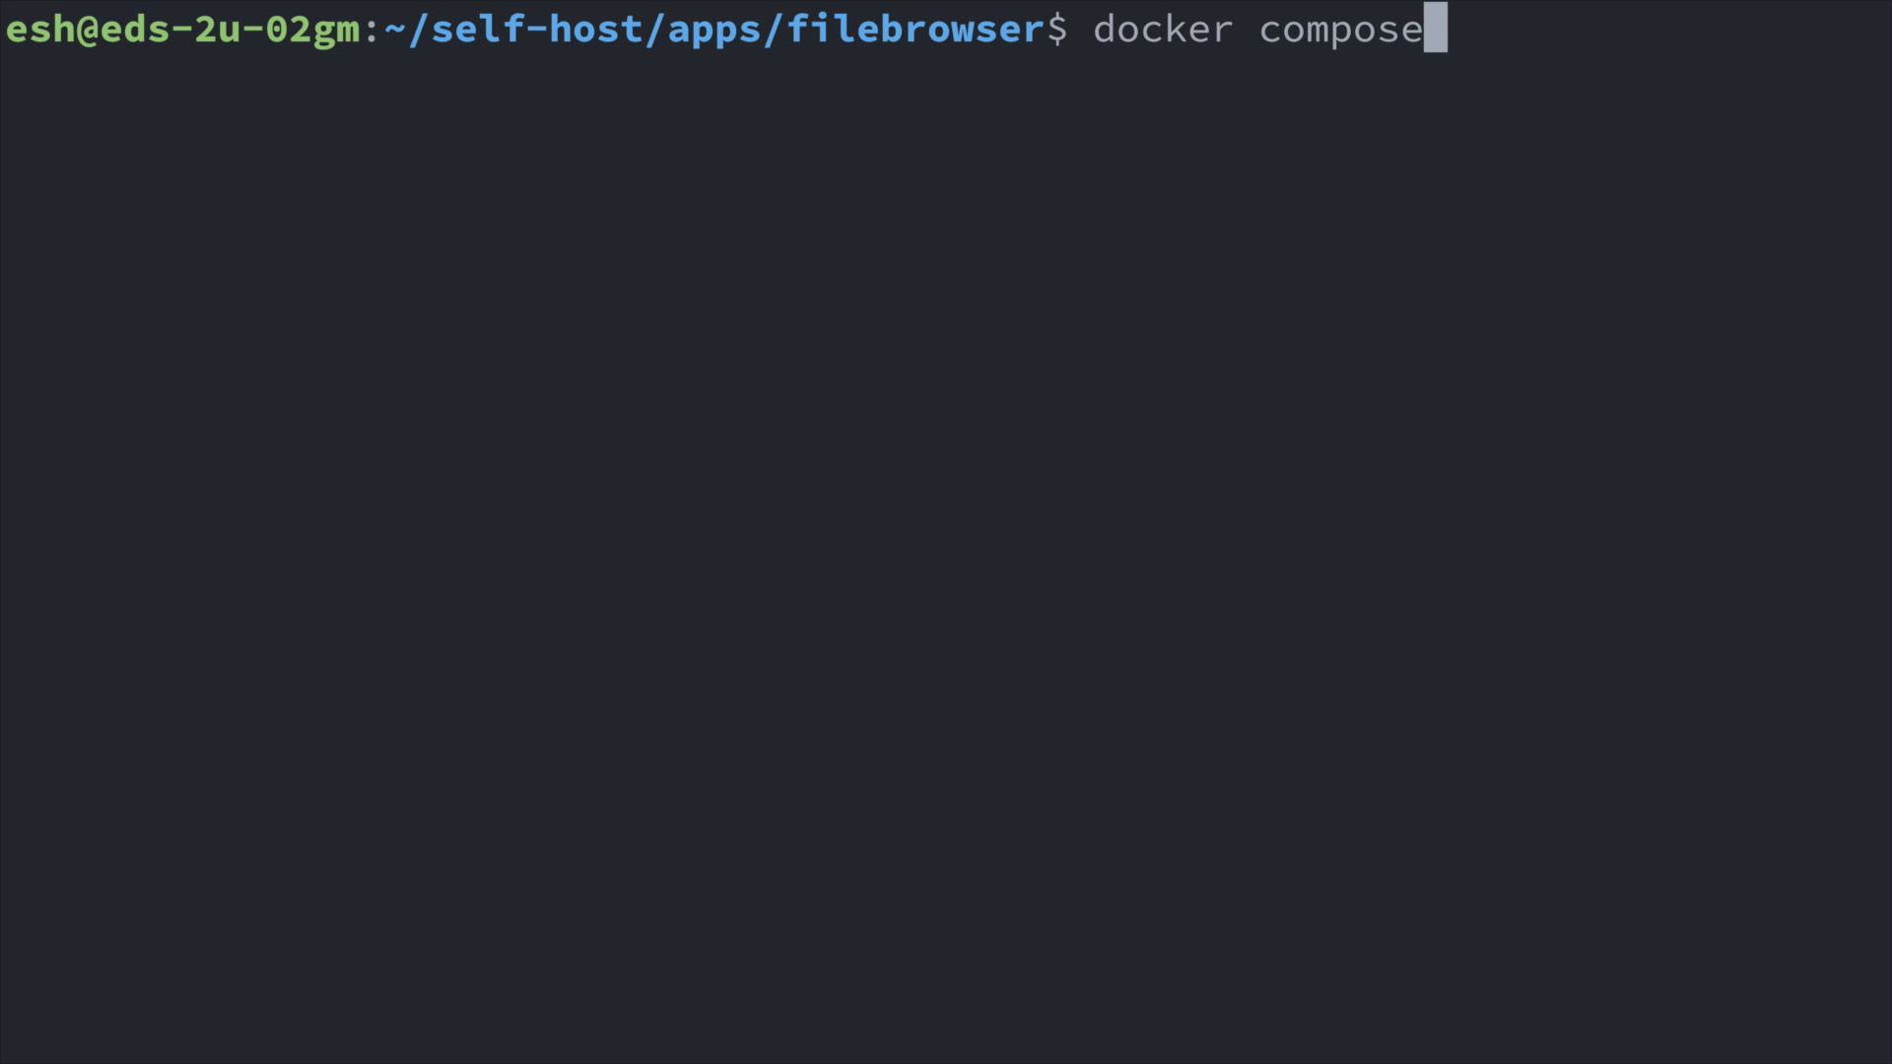
text( up -d)
key(Return)
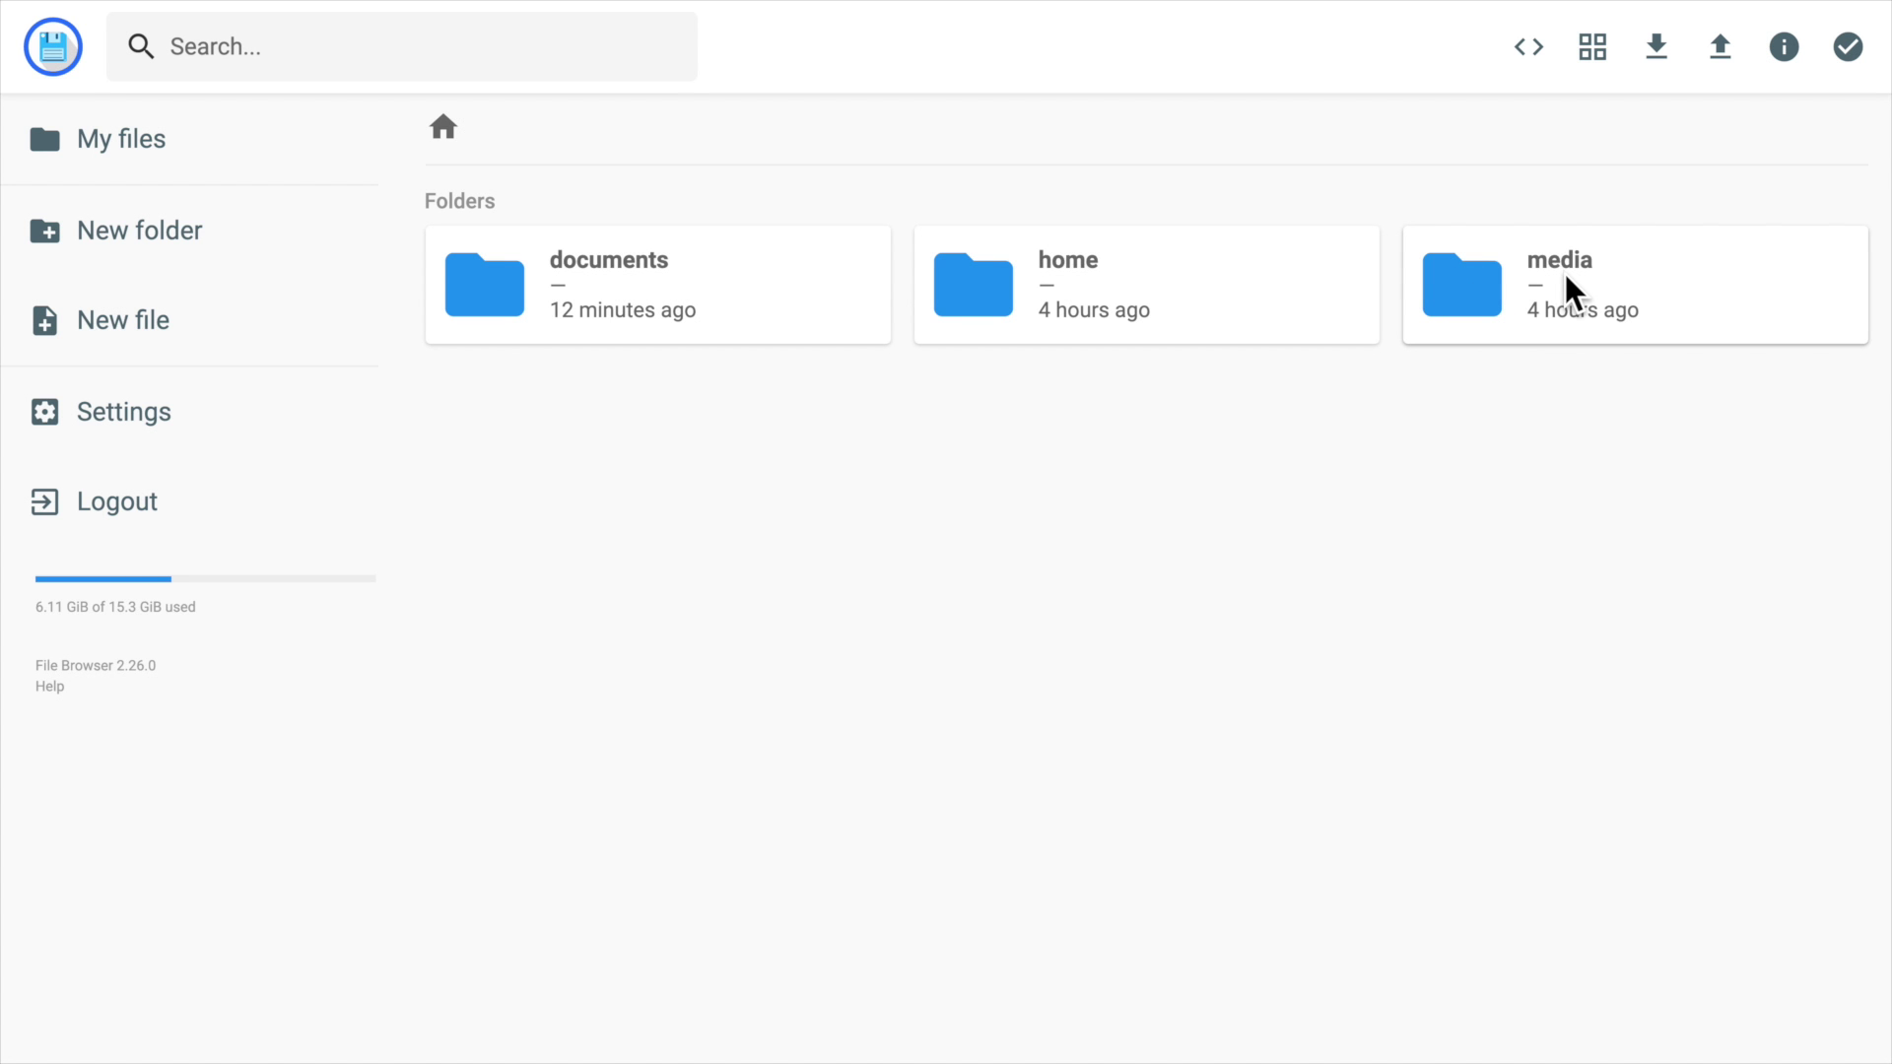
Upload Easy Self Host - Ep13.mov and Ep14.mov into the media folder and watch progress.
double_click(1565, 296)
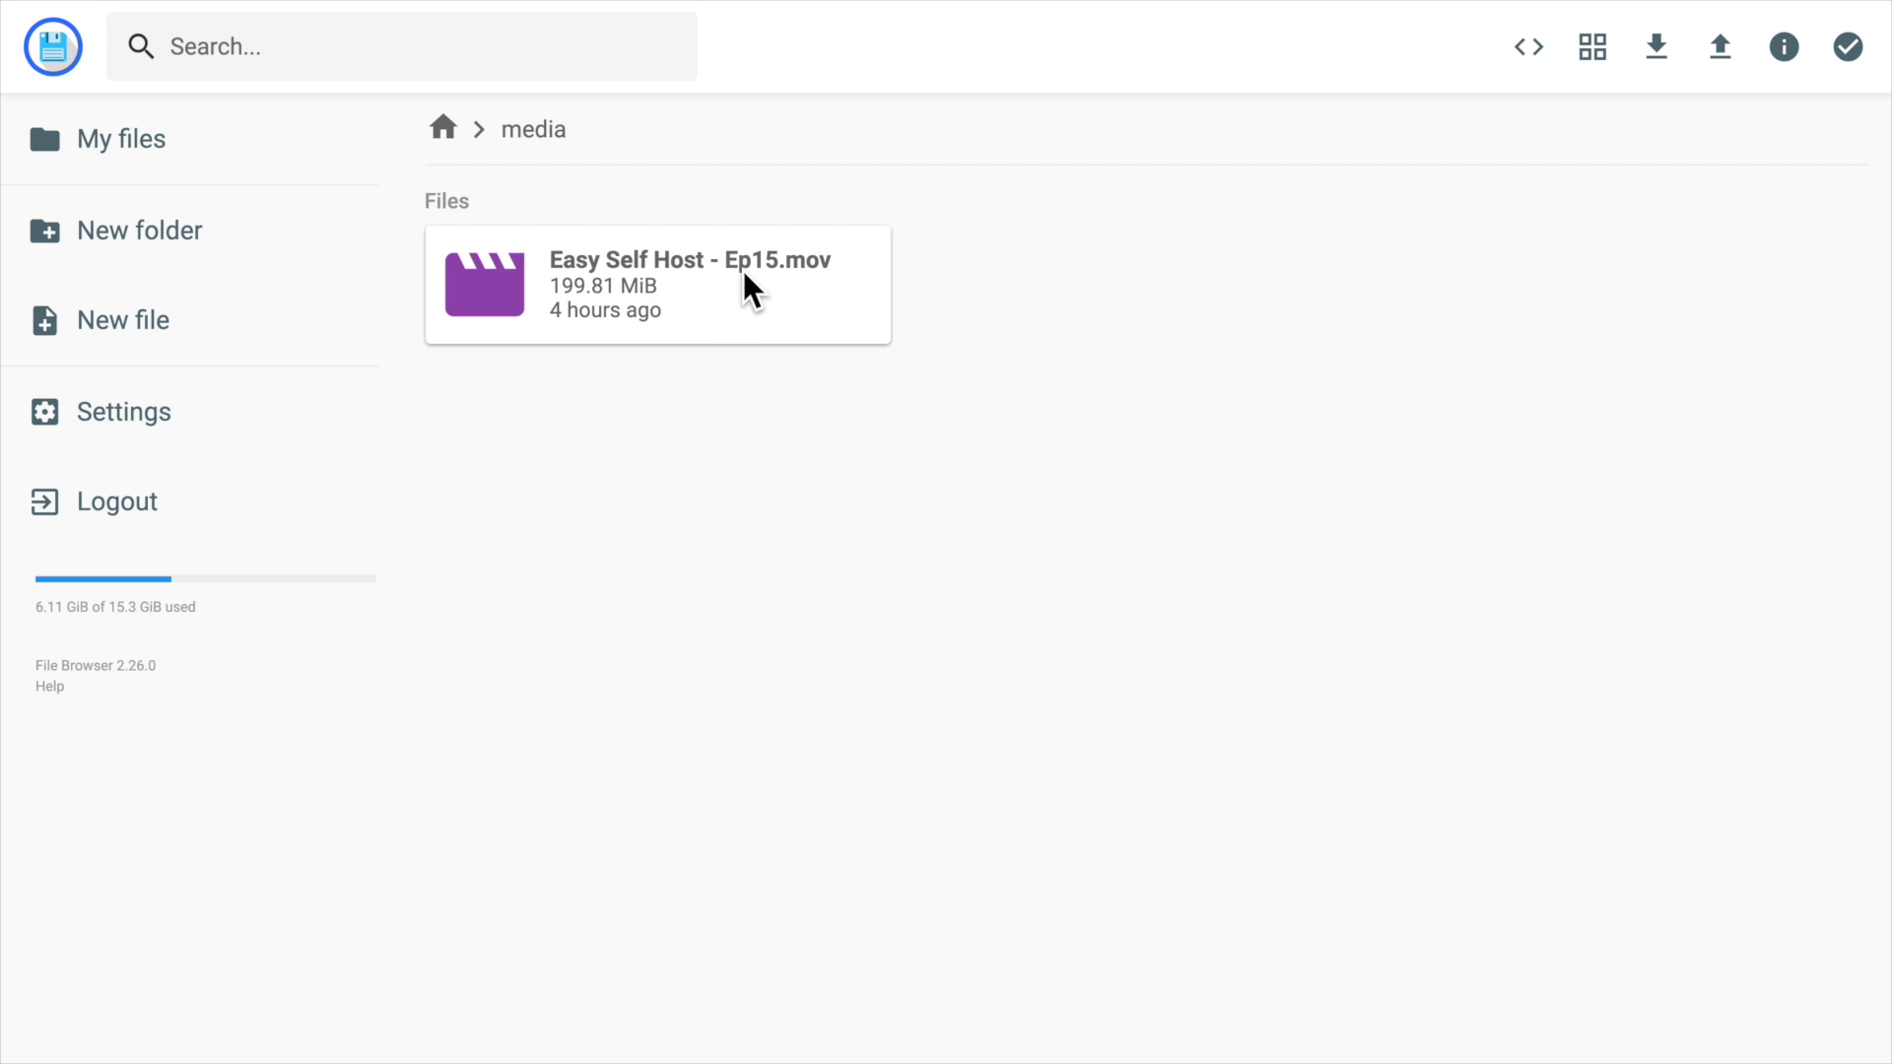
click(611, 312)
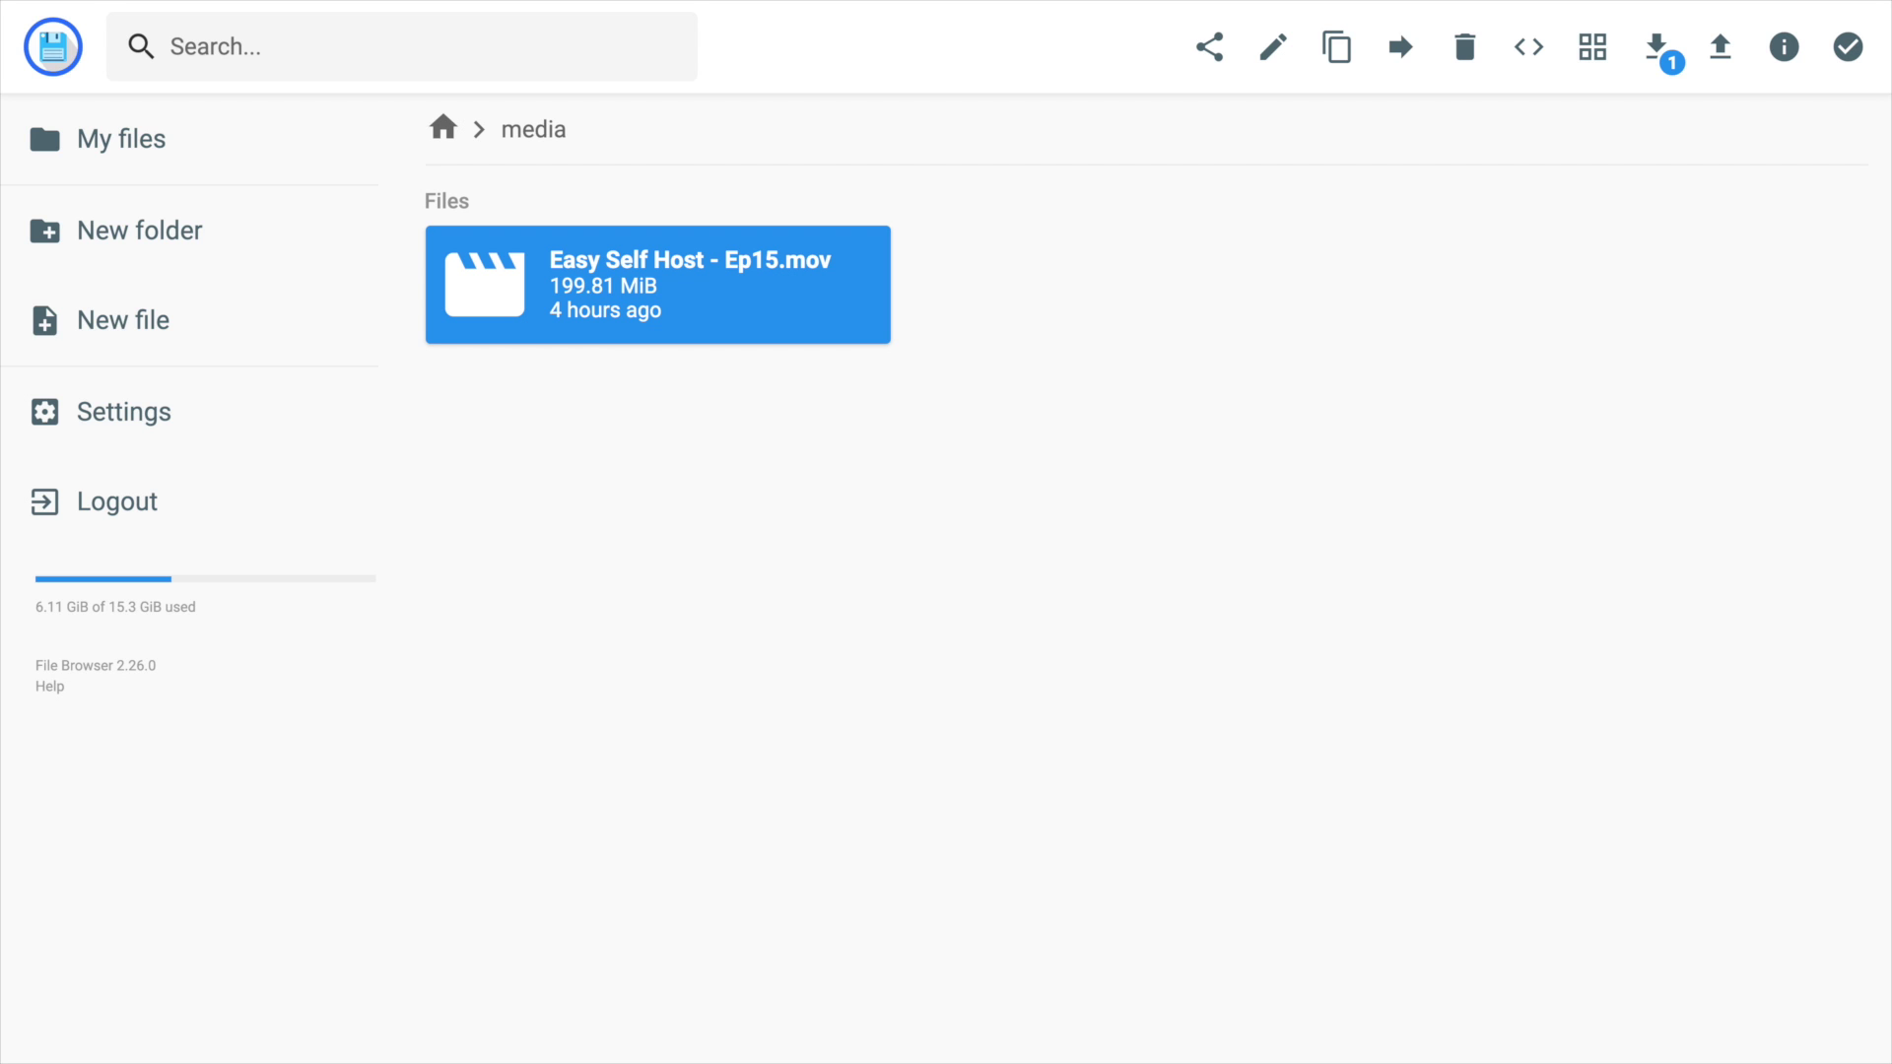
drag(1044, 246, 1084, 473)
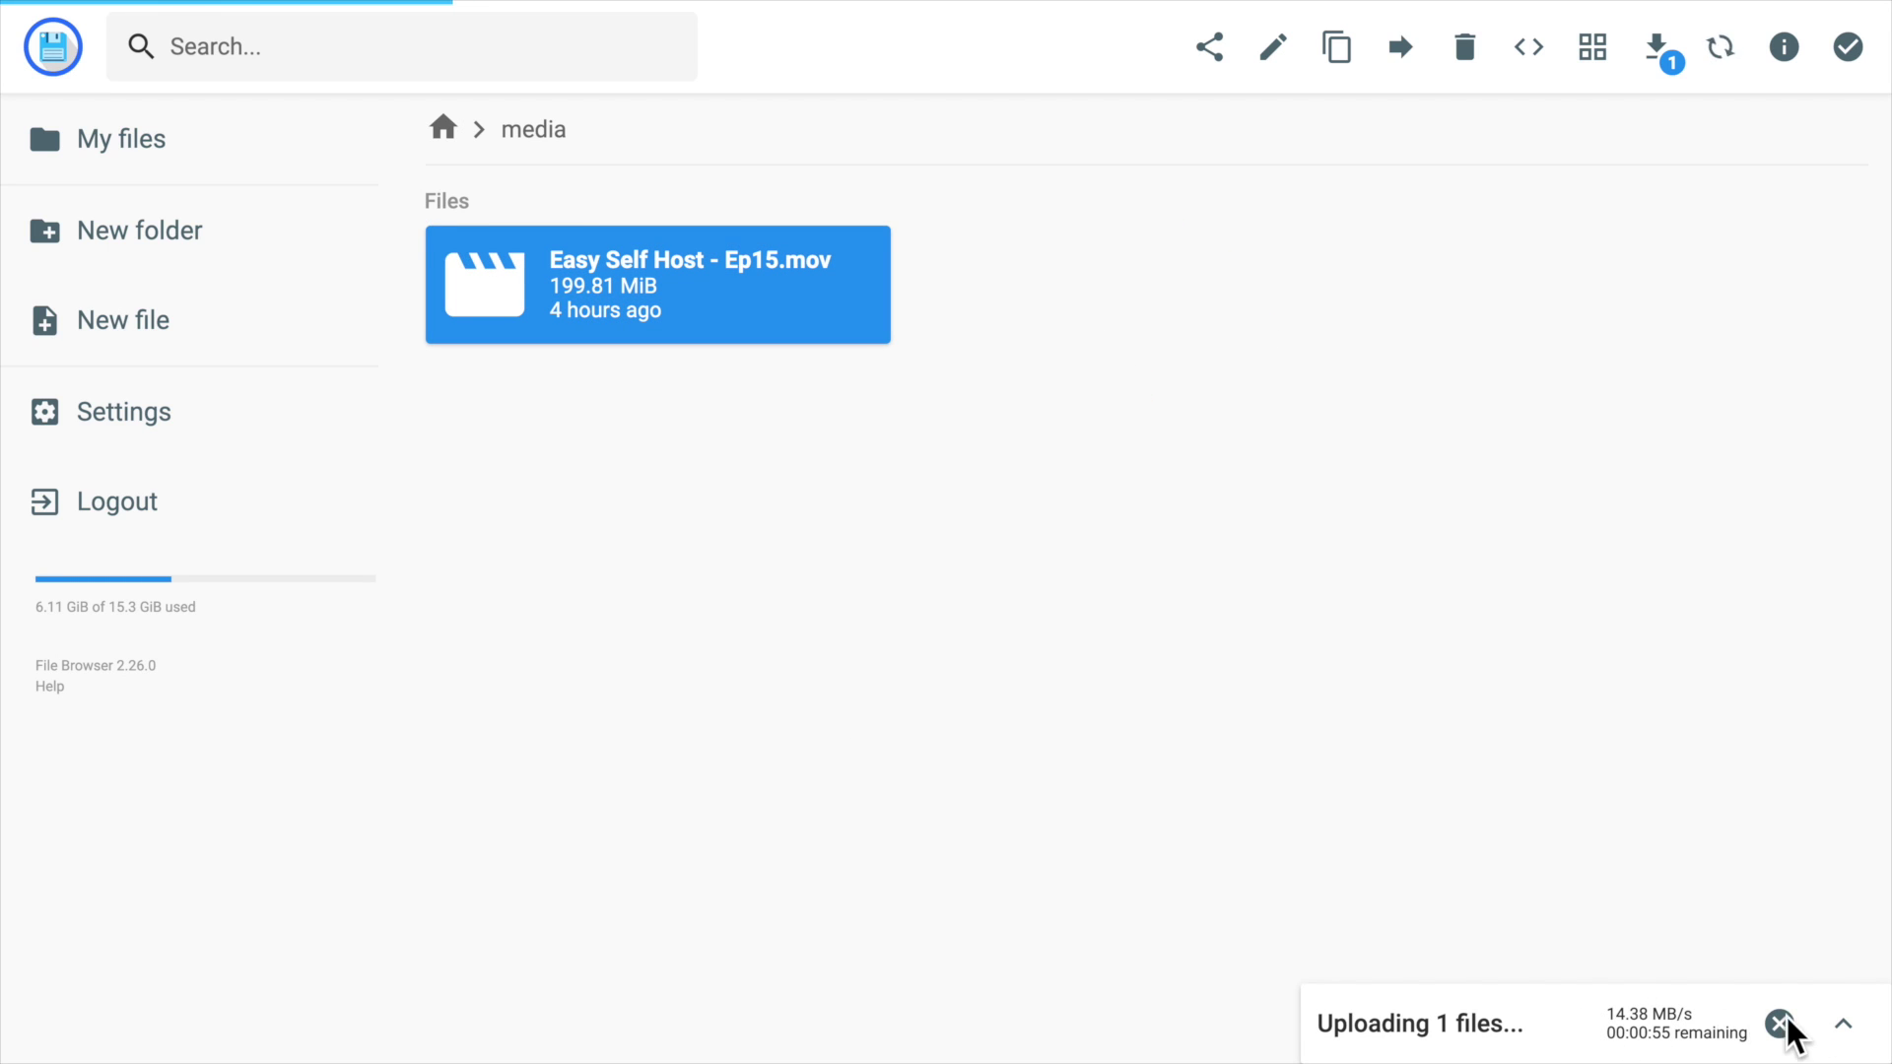
click(1843, 1027)
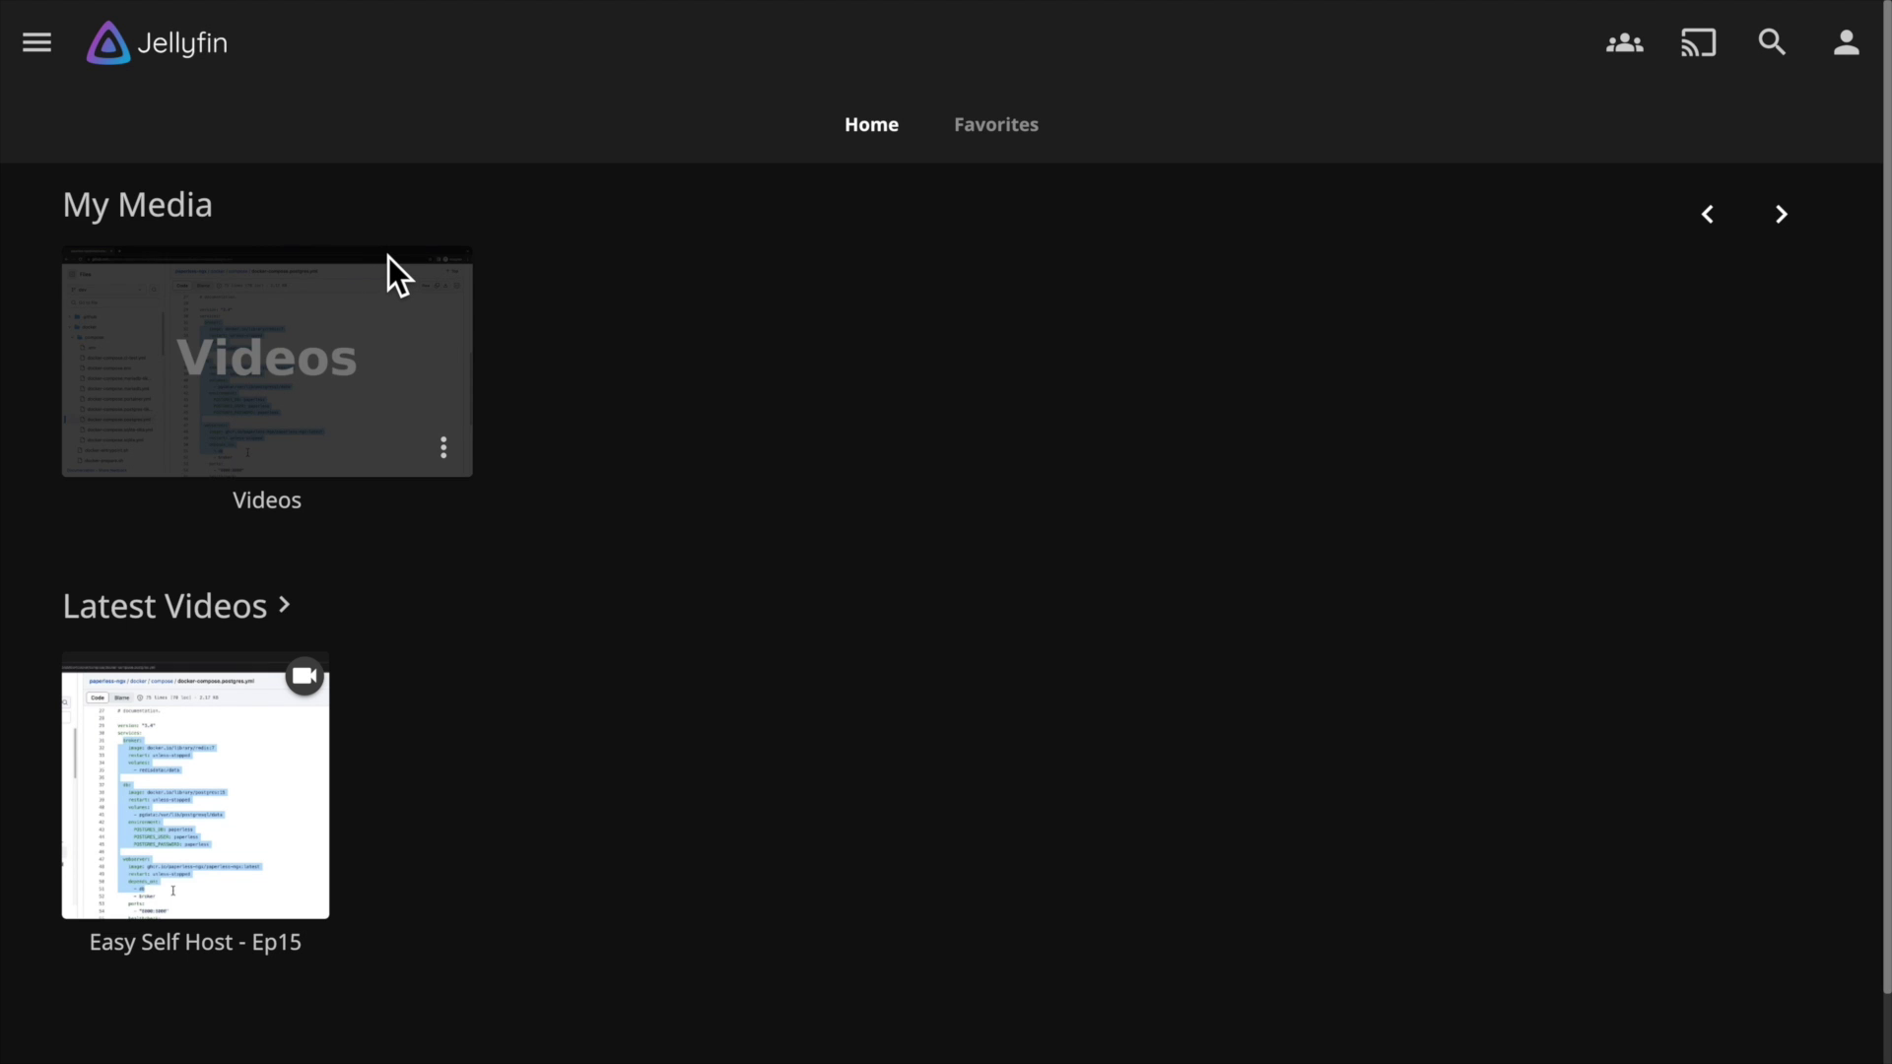
Play Easy Self Host - Ep13 from the Videos library and seek to 5:38.
click(388, 257)
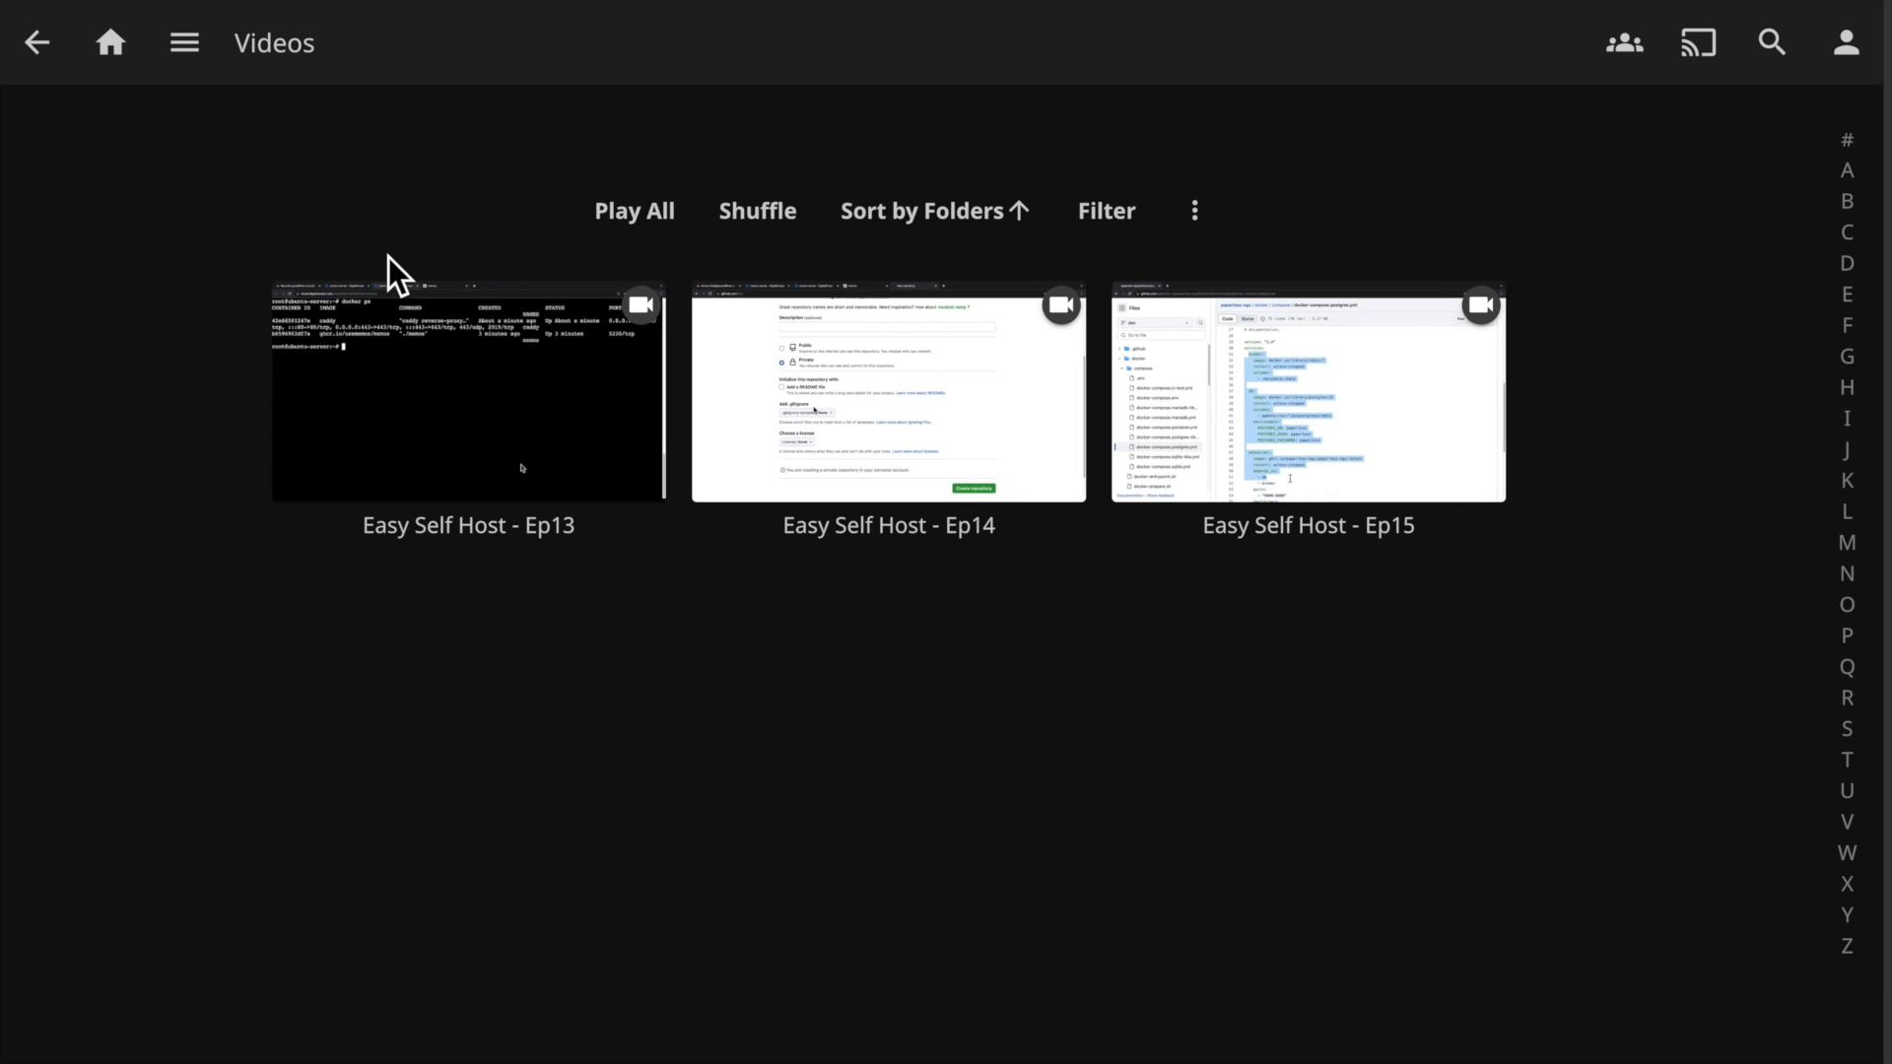
click(481, 387)
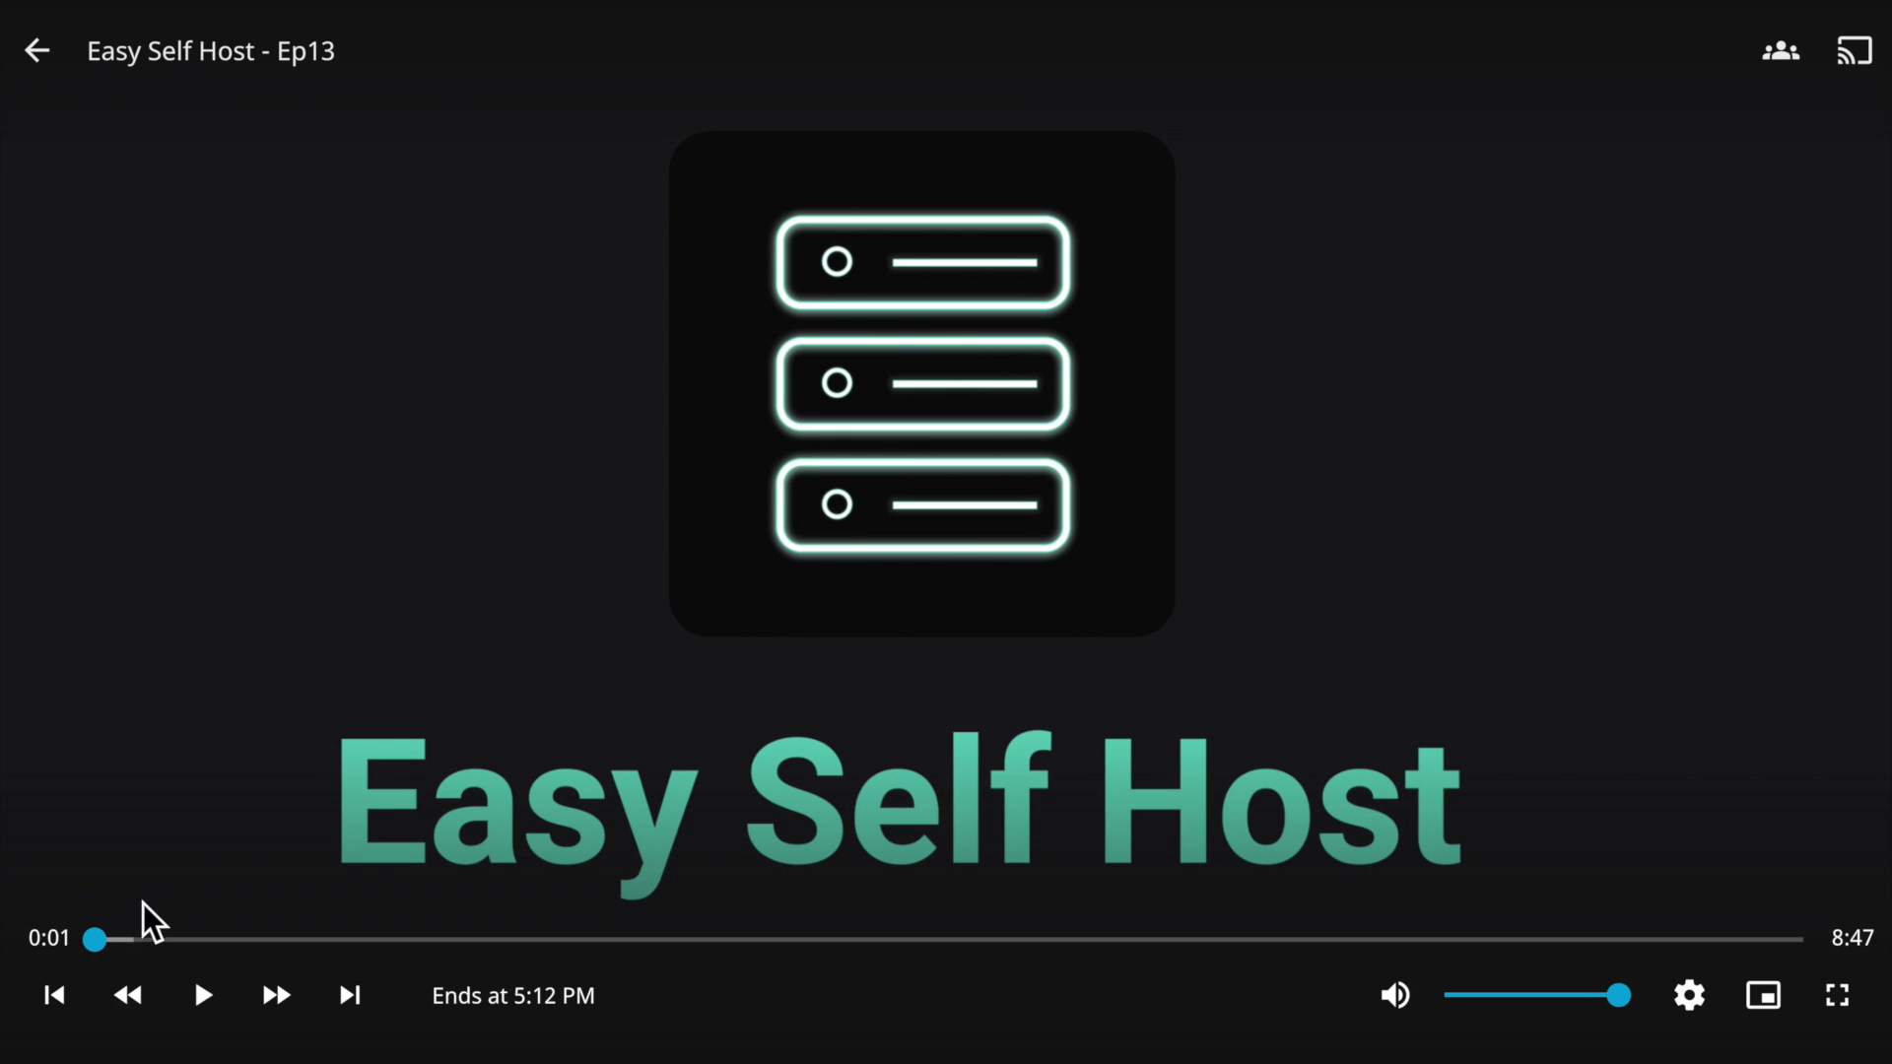
drag(106, 941, 1187, 942)
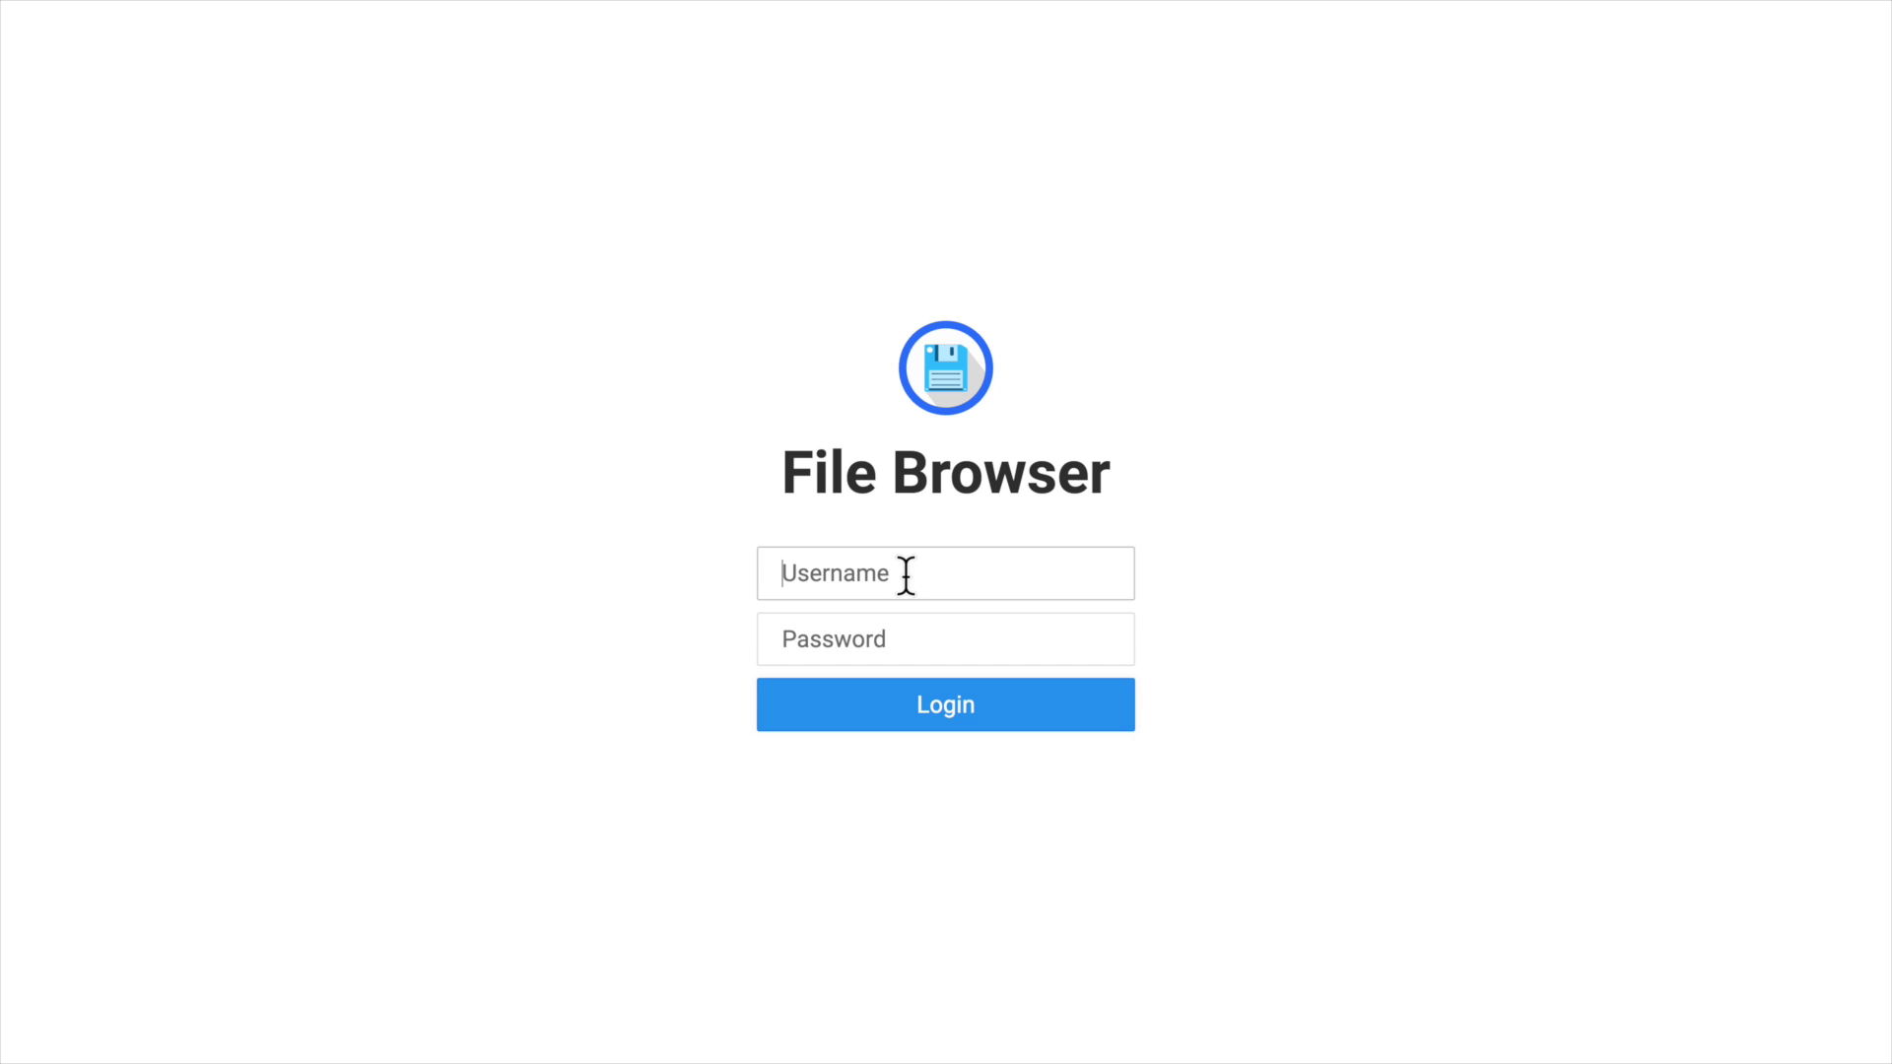
Log in as admin and look inside the users folder before returning to root.
click(906, 575)
text(ad)
text(ad)
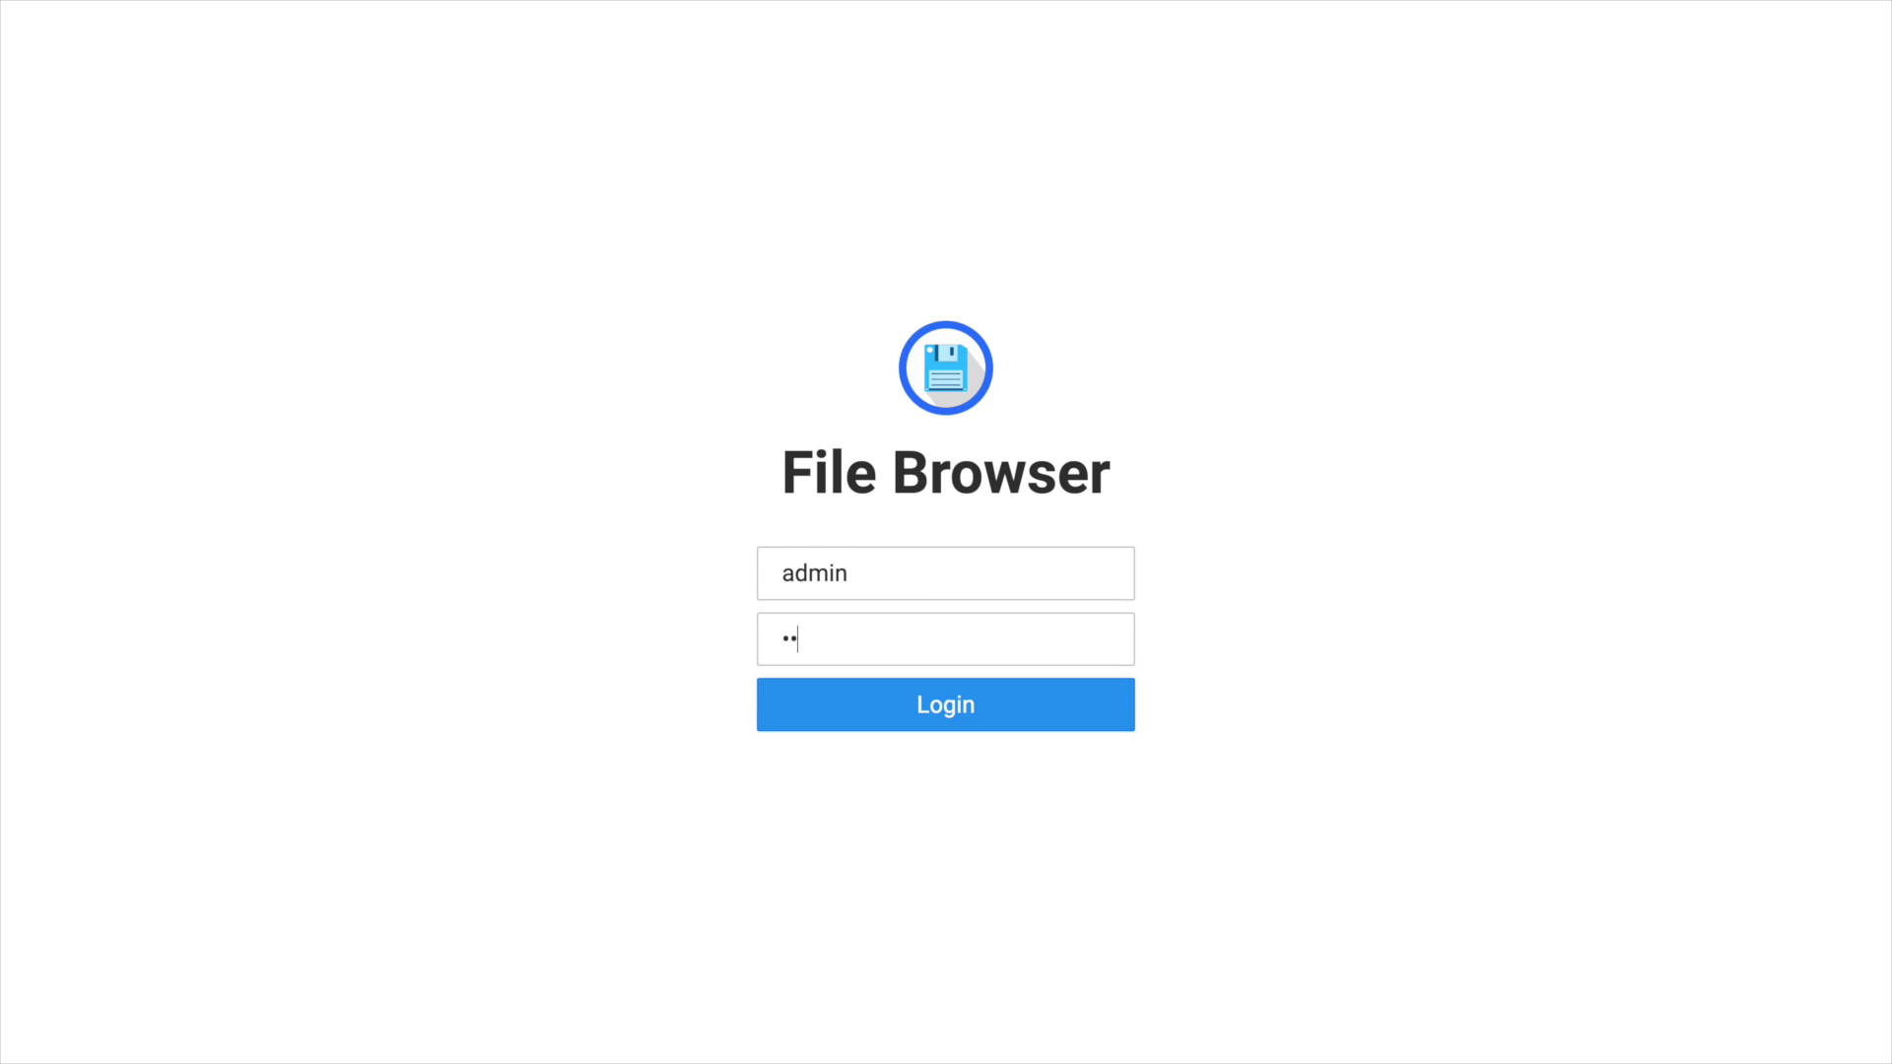
key(Return)
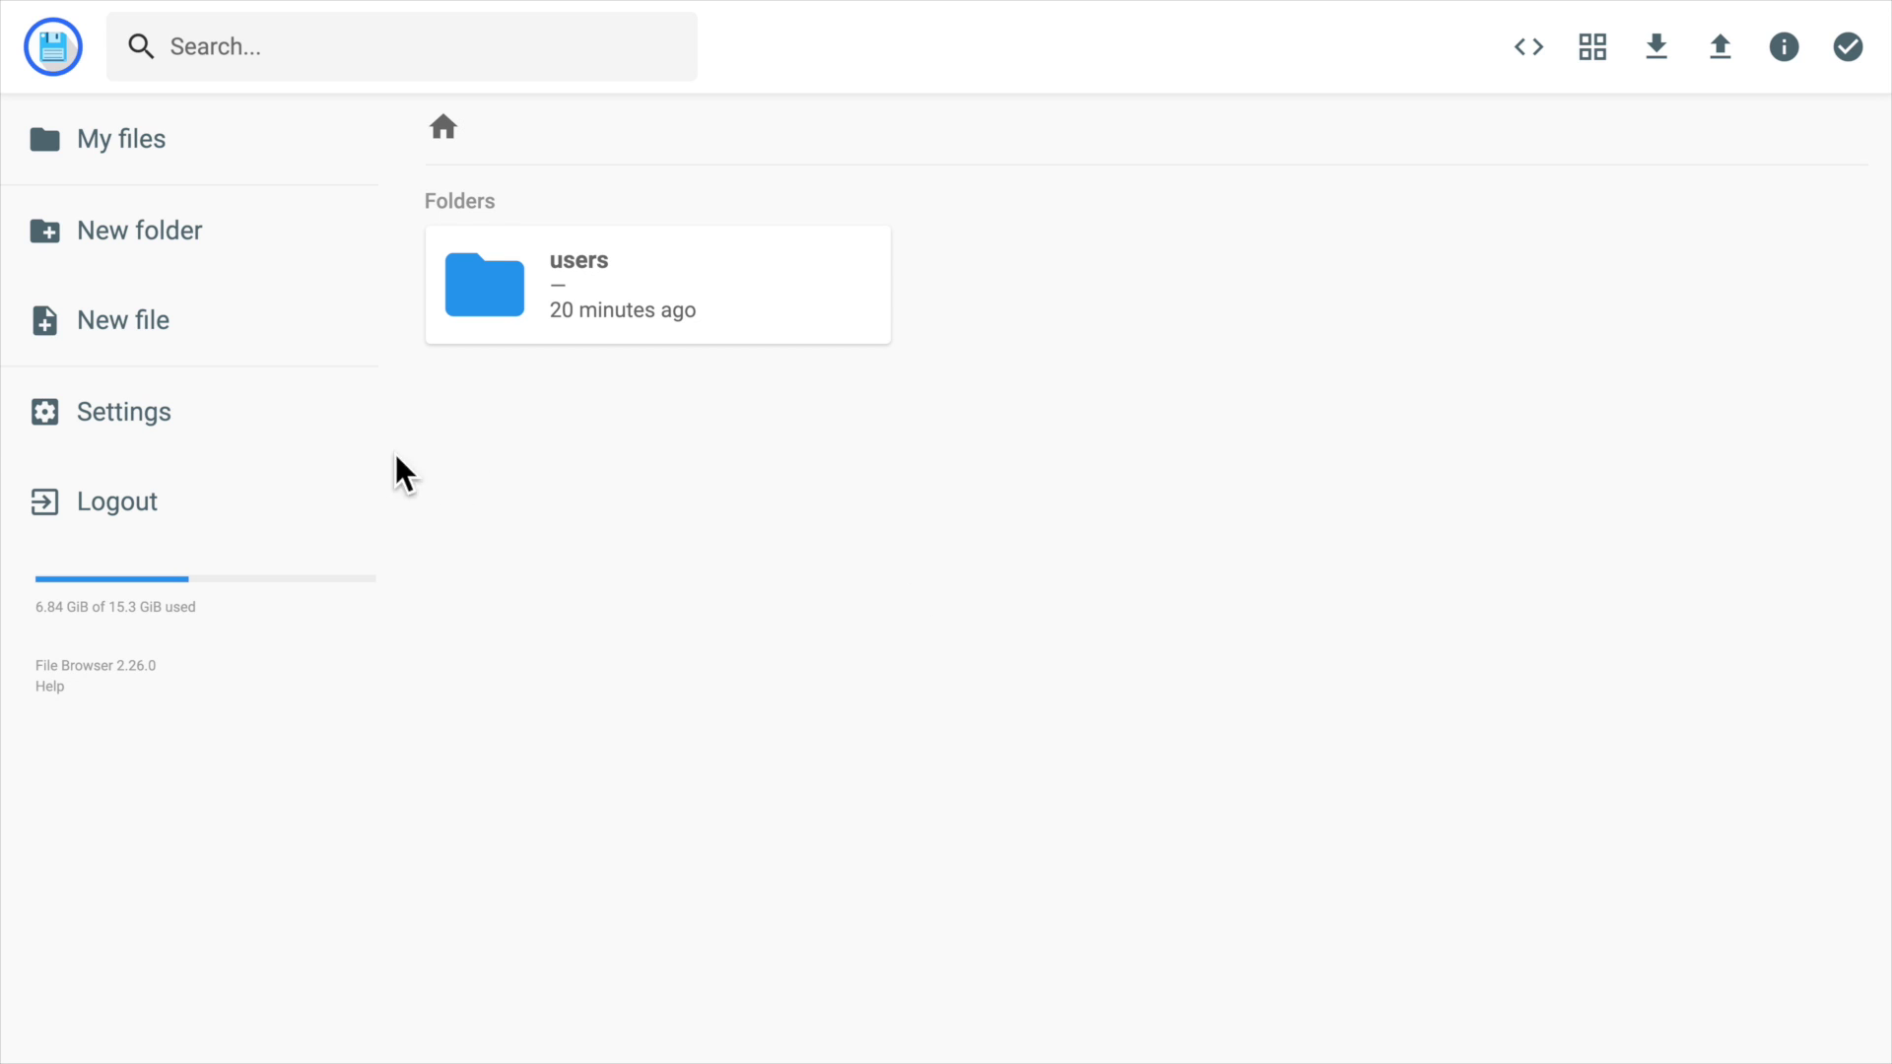
double_click(747, 274)
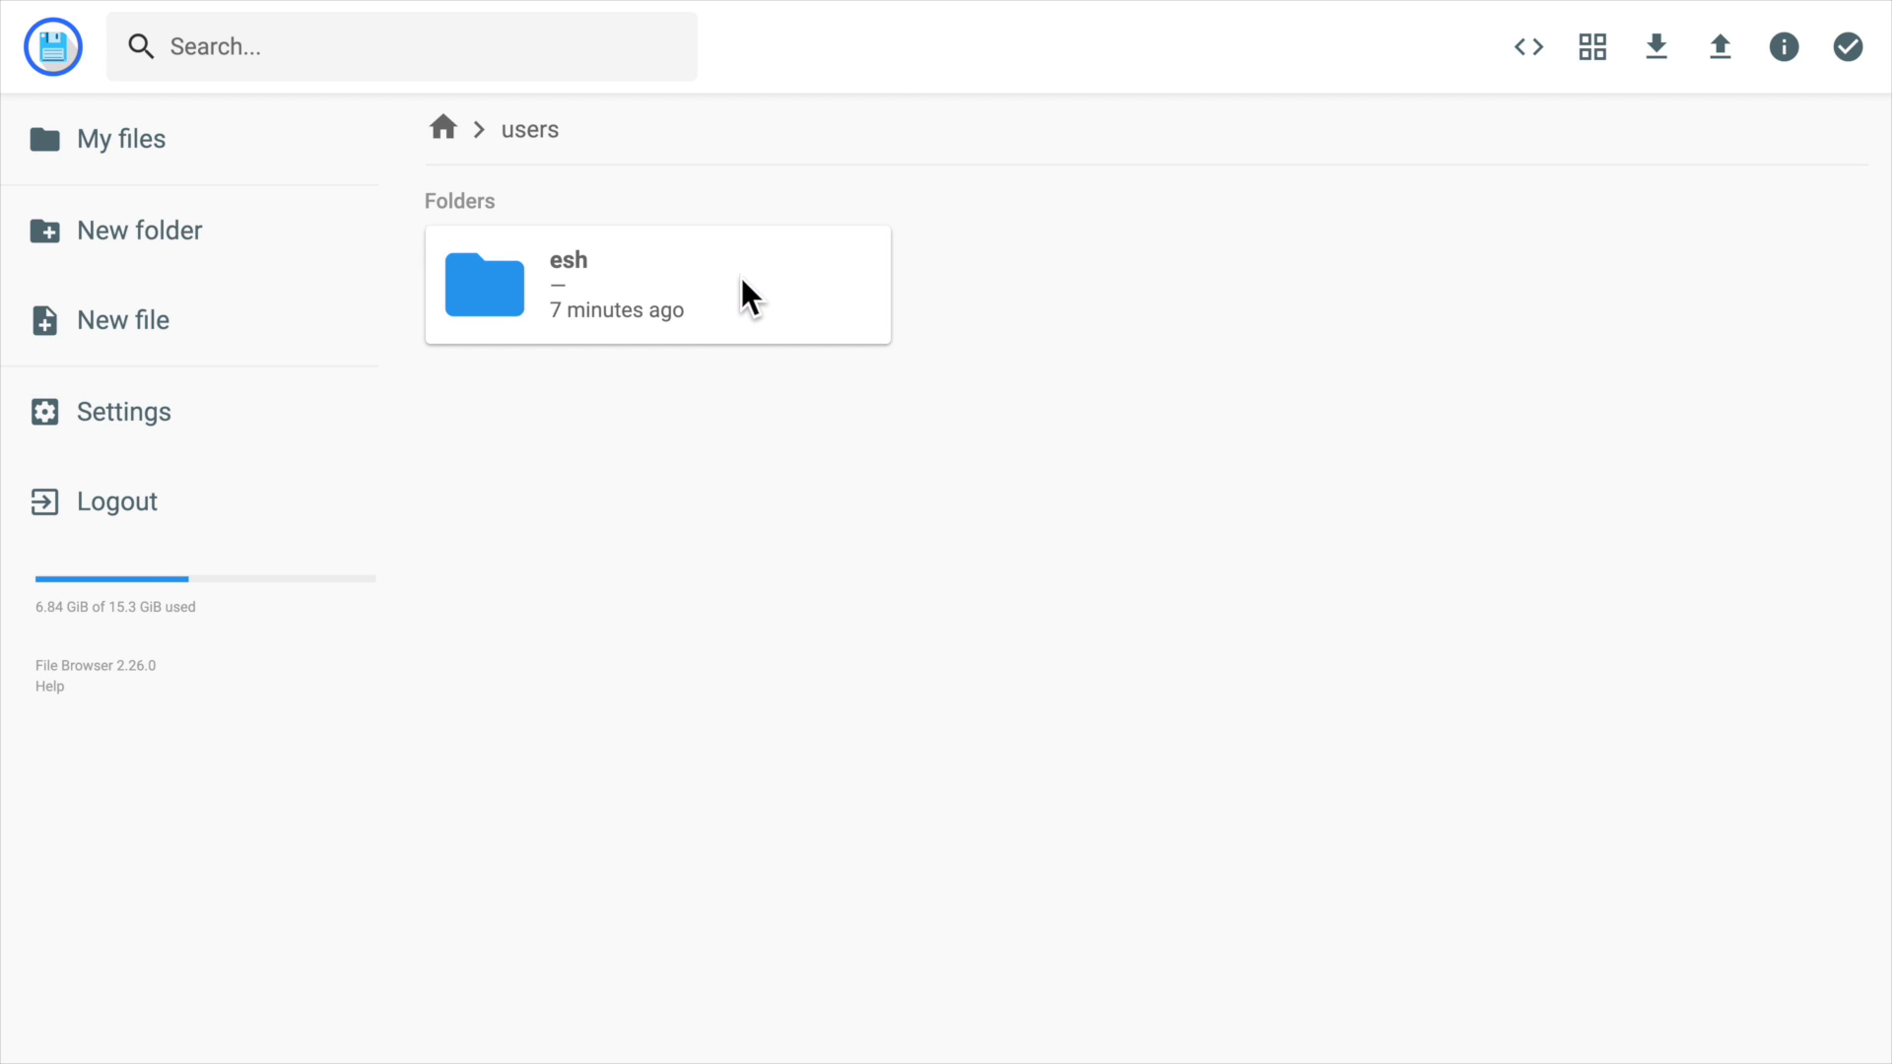
double_click(693, 333)
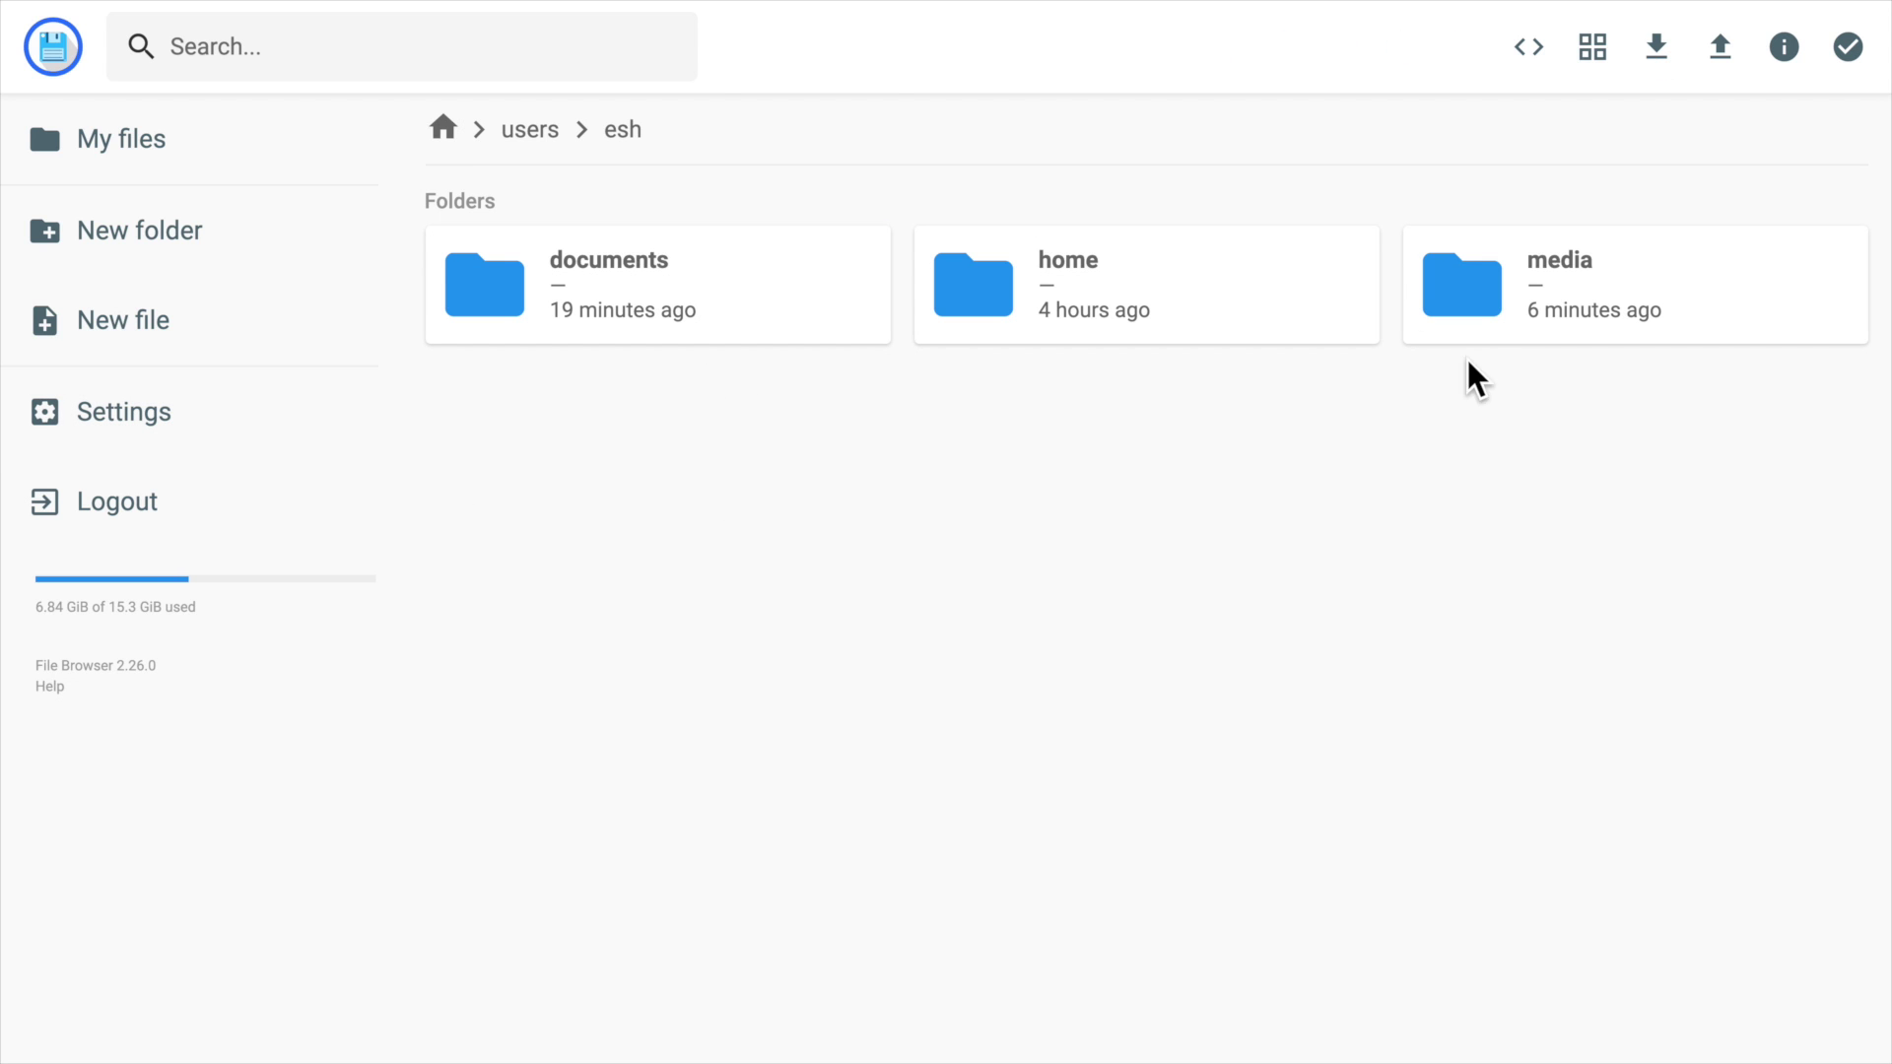
click(457, 120)
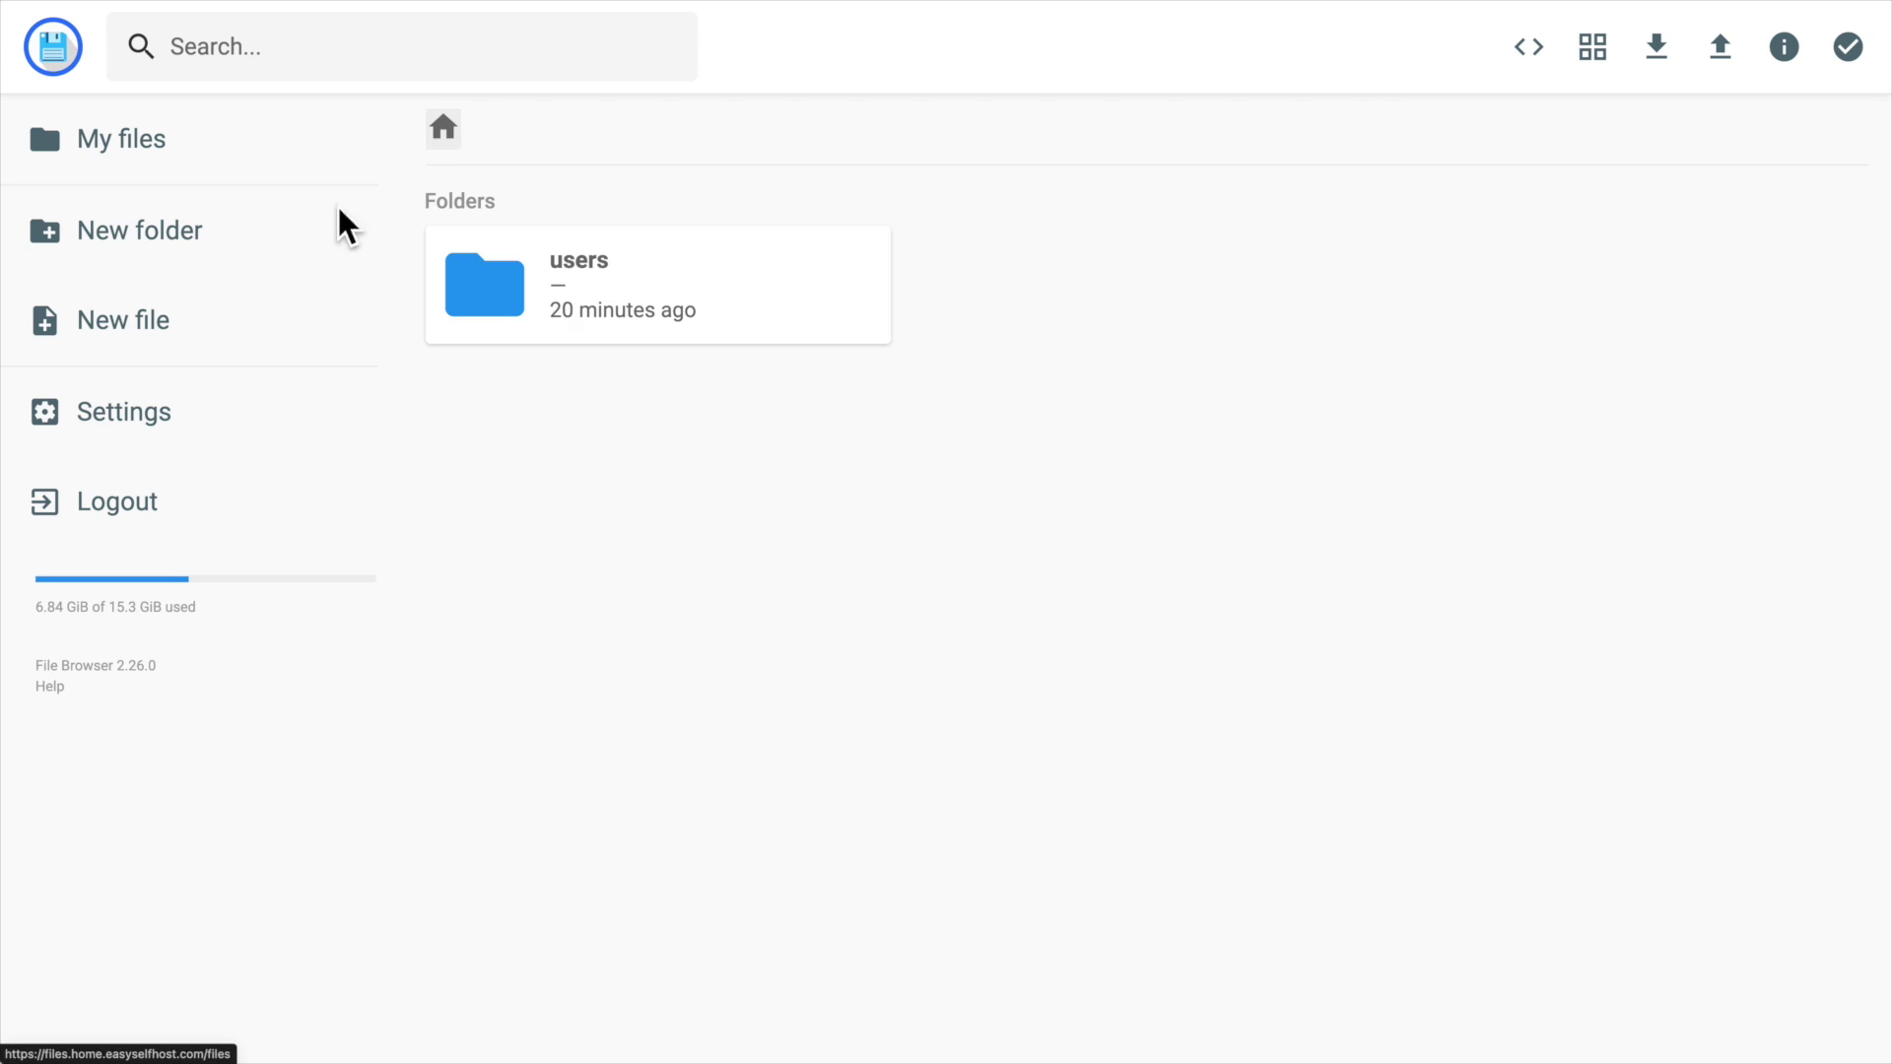
Tick 'Allow users to signup' in settings and check the create-account form.
click(263, 392)
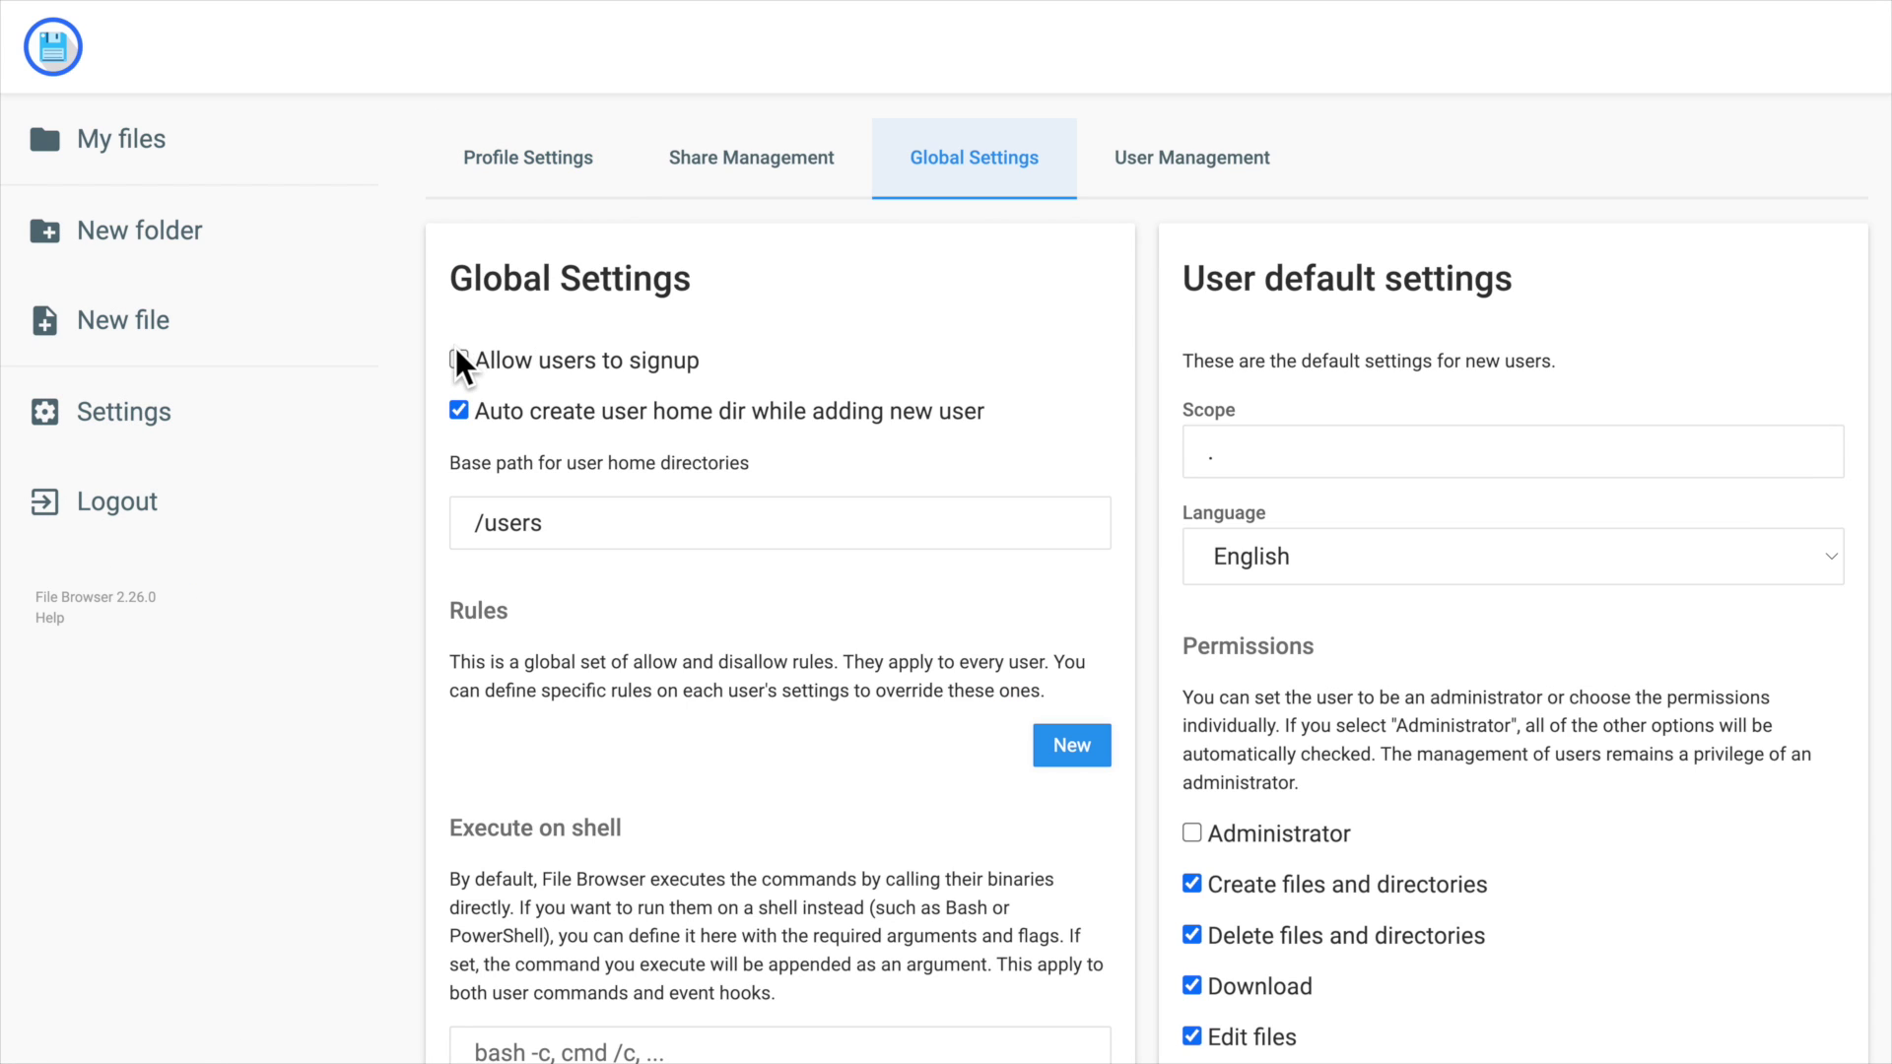
click(459, 360)
scroll(822, 589, down, 7)
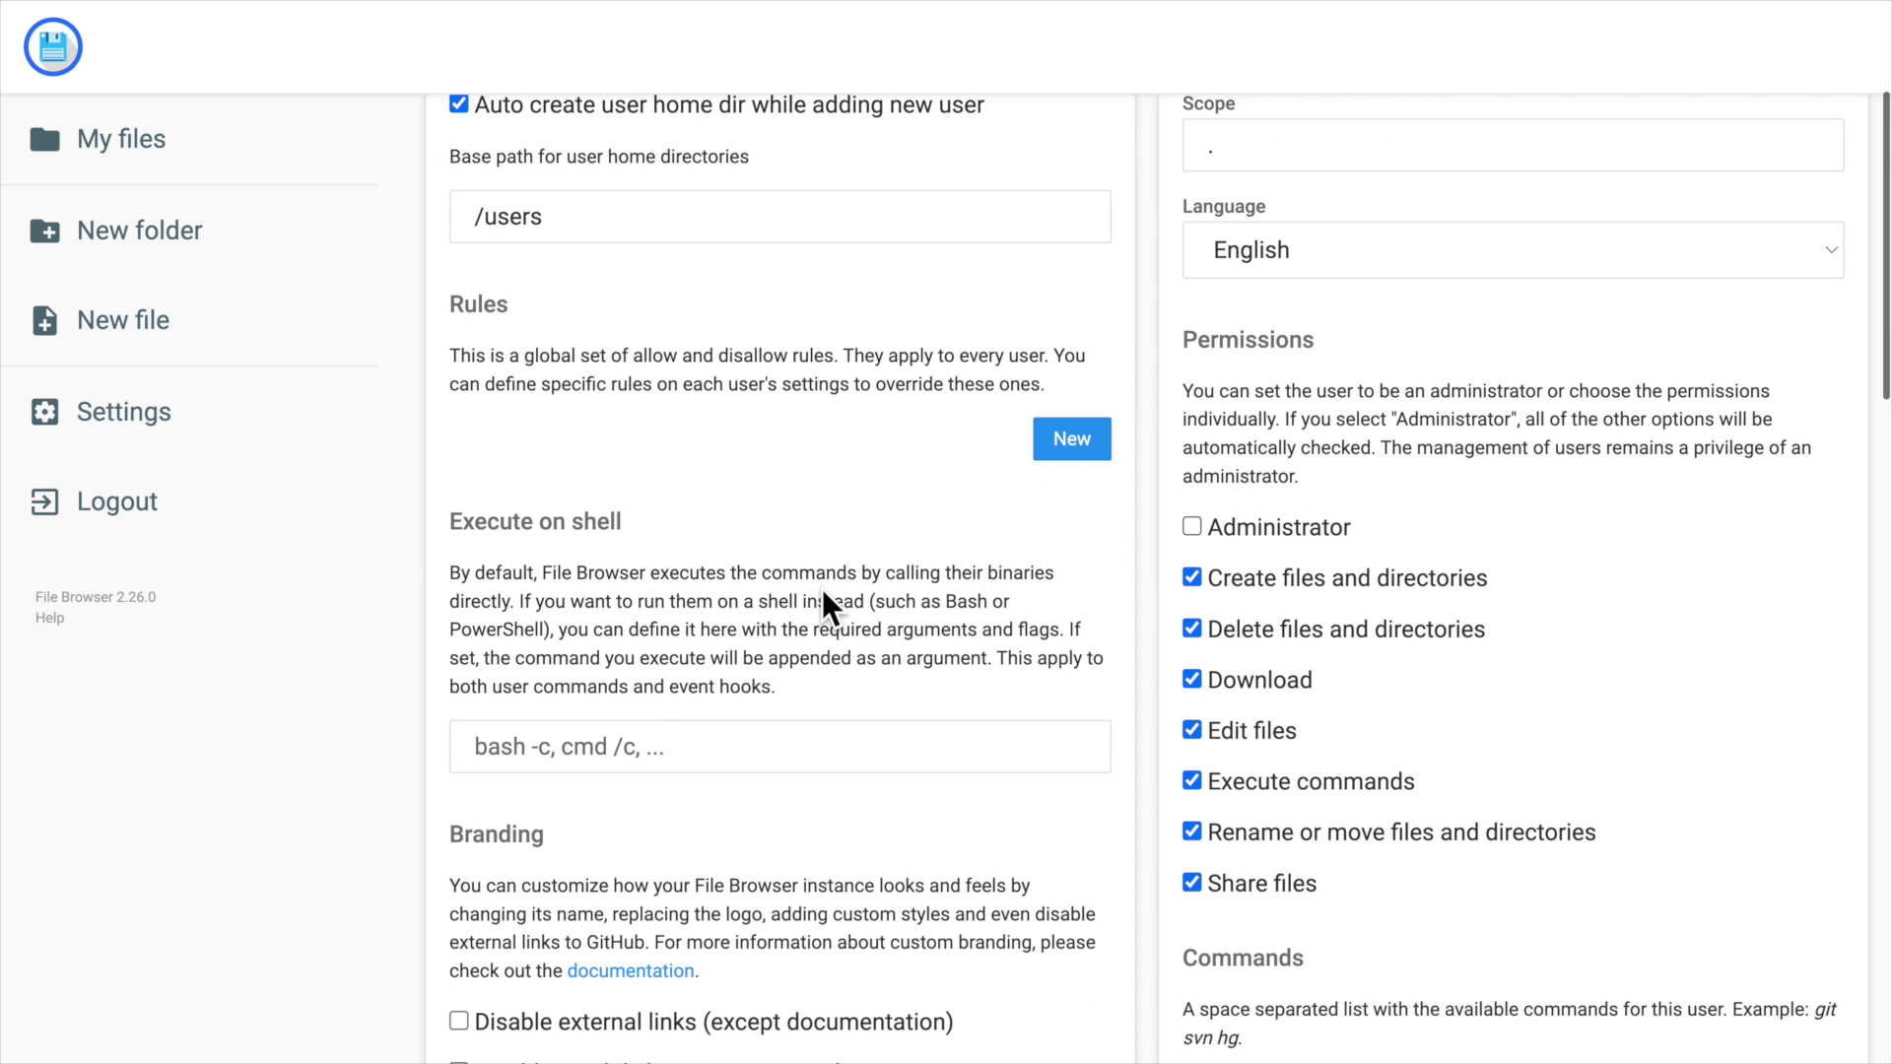
scroll(825, 590, down, 1)
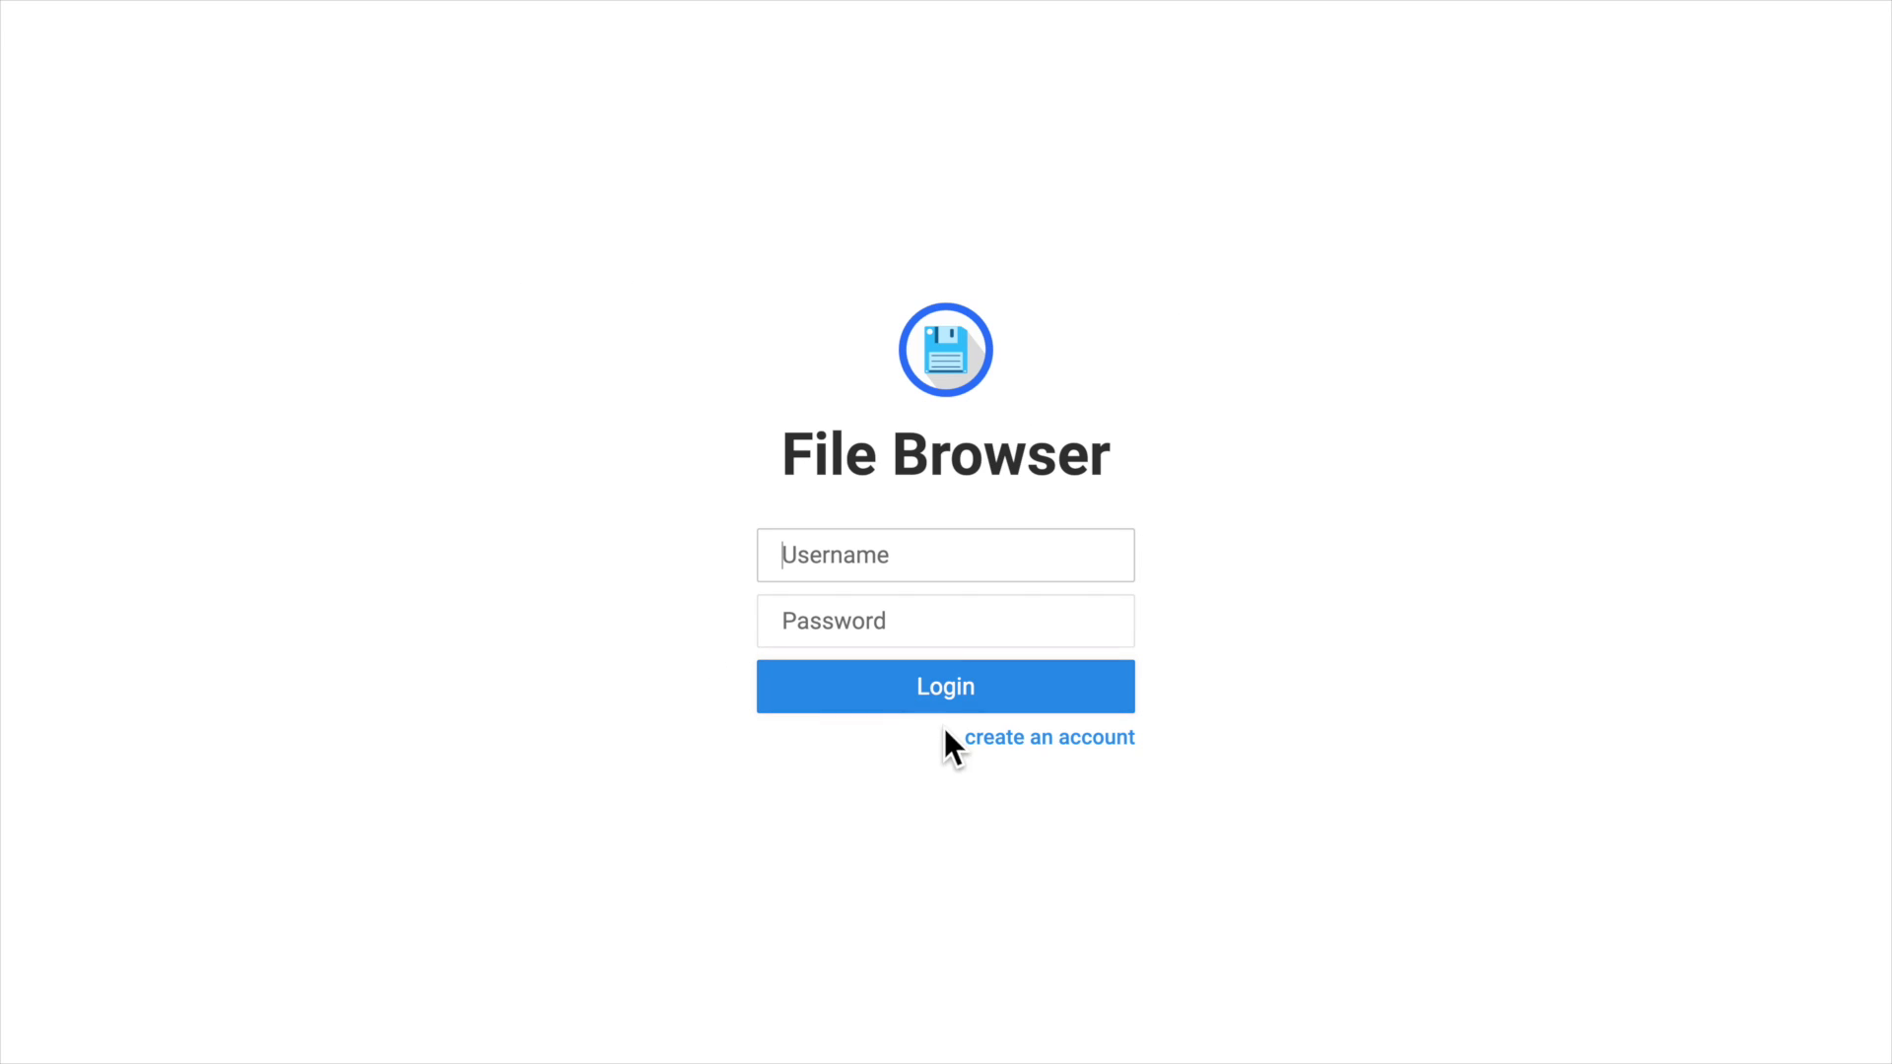
click(1049, 735)
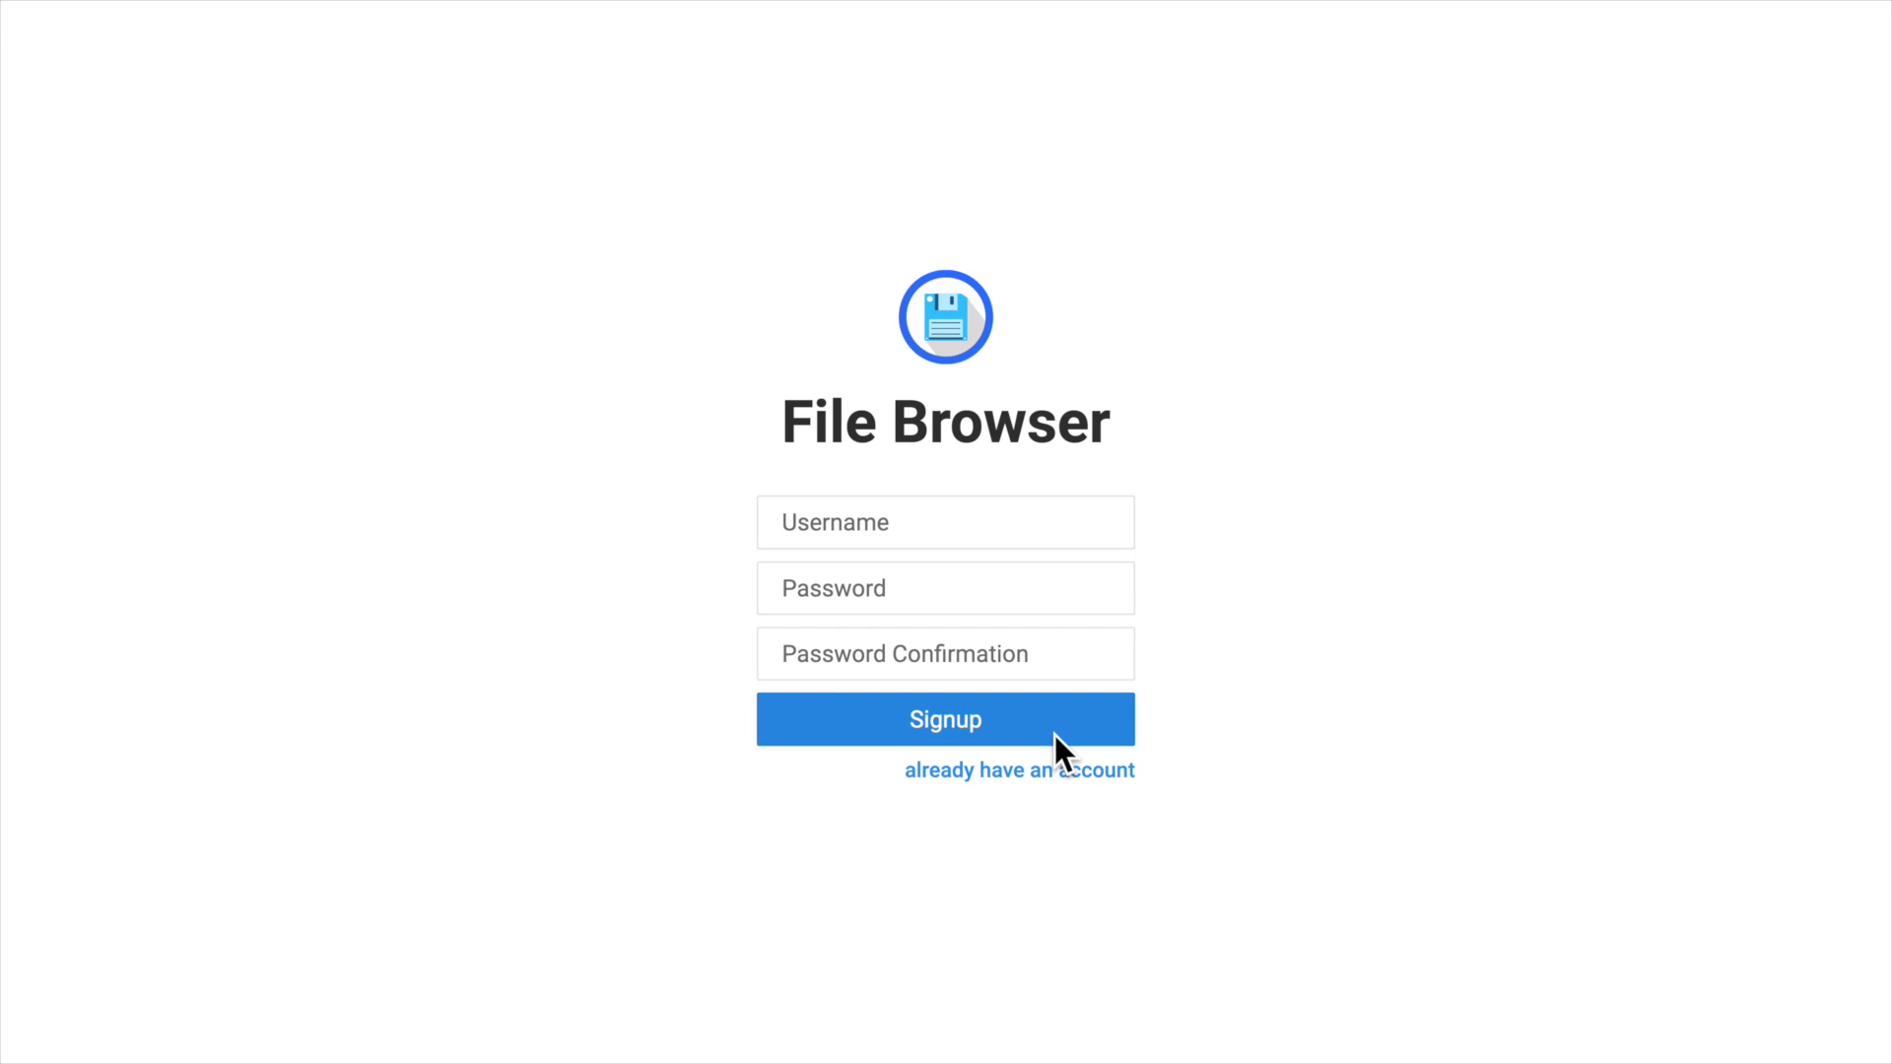
click(1001, 772)
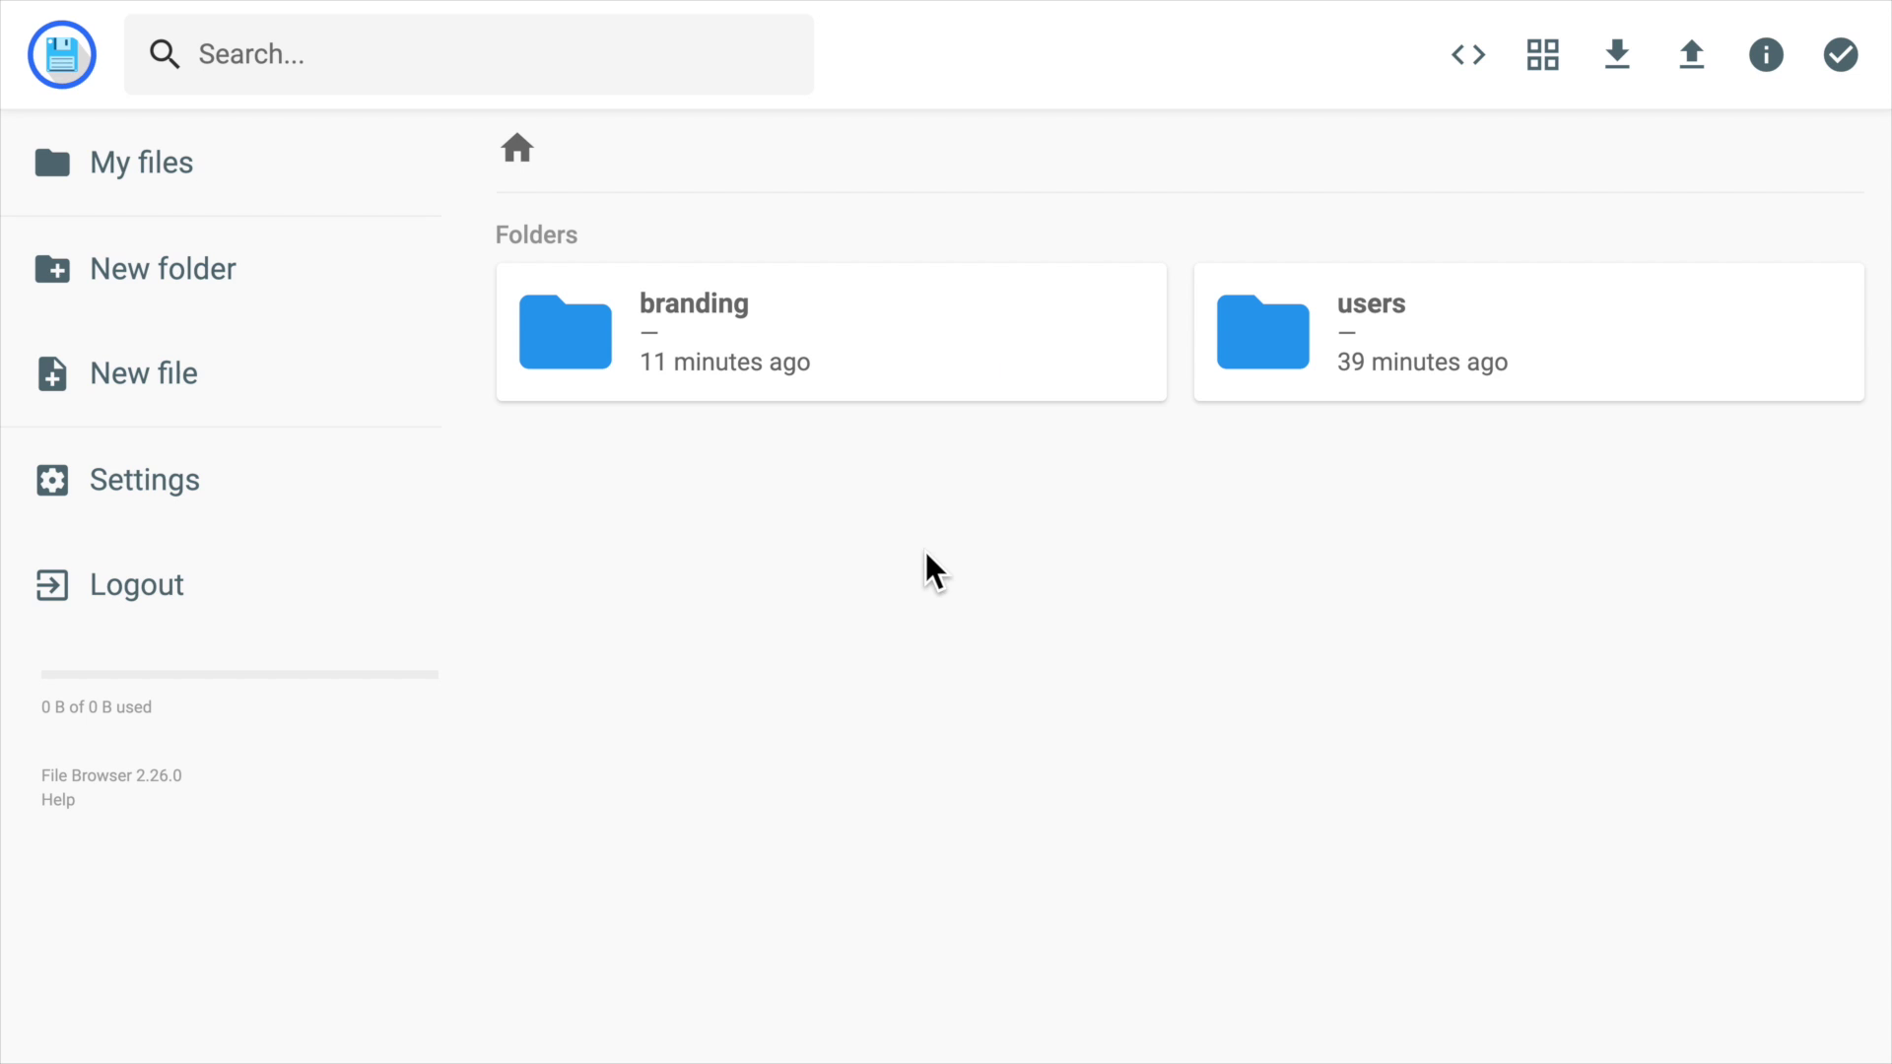
Locate the logo.svg file in branding/img.
double_click(802, 325)
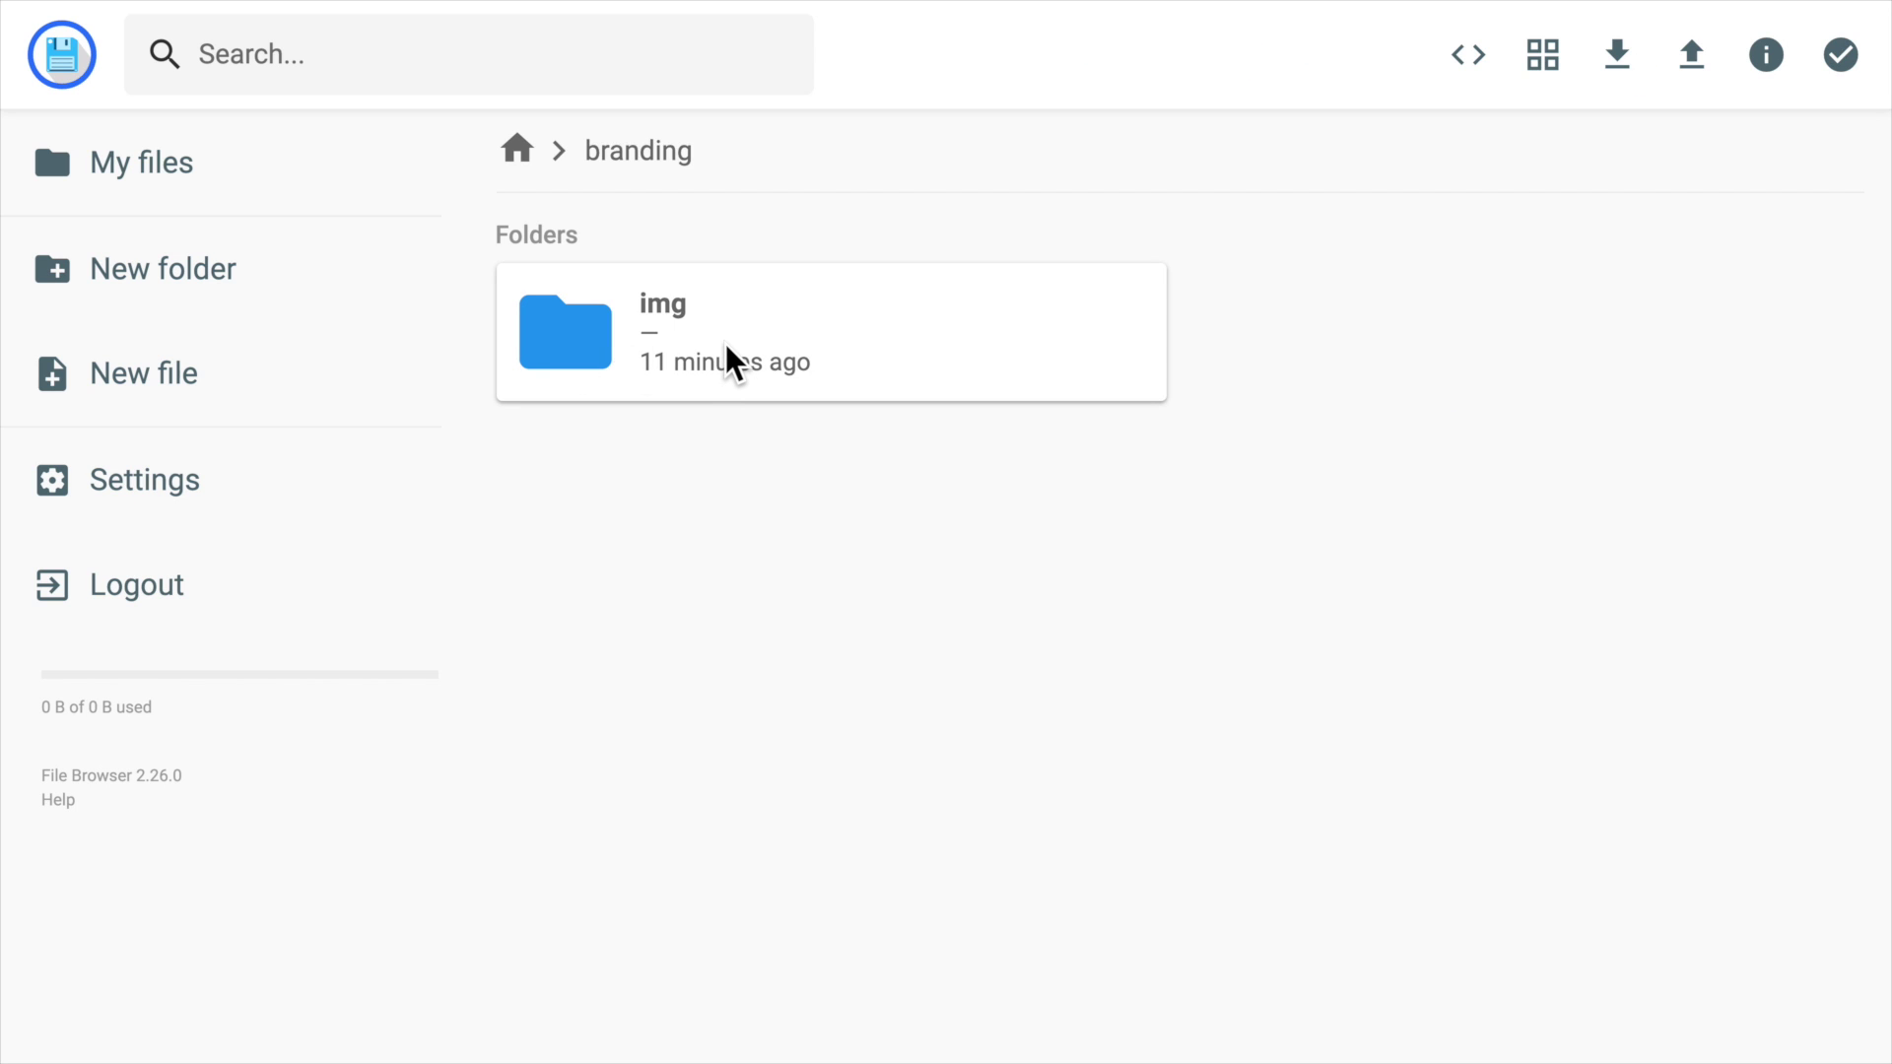
double_click(781, 351)
click(845, 494)
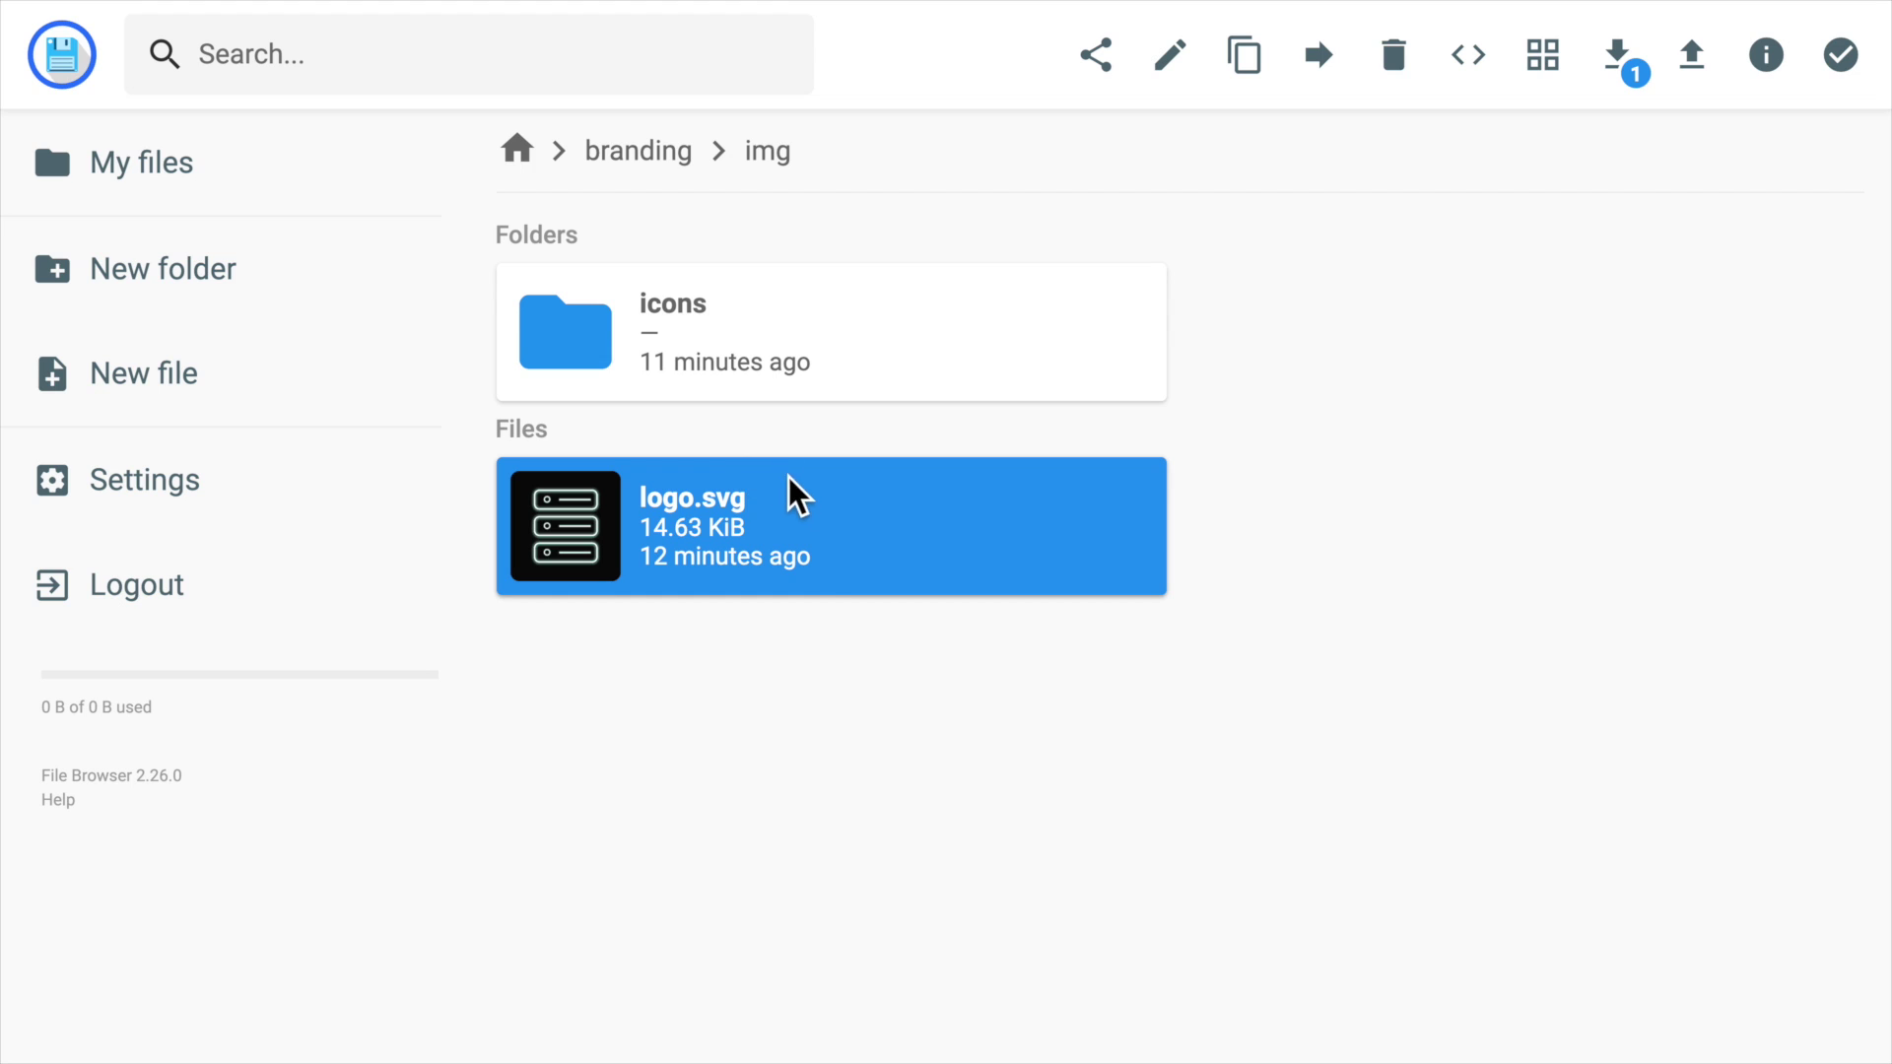
Confirm branding settings: directory path /srv/branding and instance name ESH.
click(145, 480)
scroll(841, 595, down, 10)
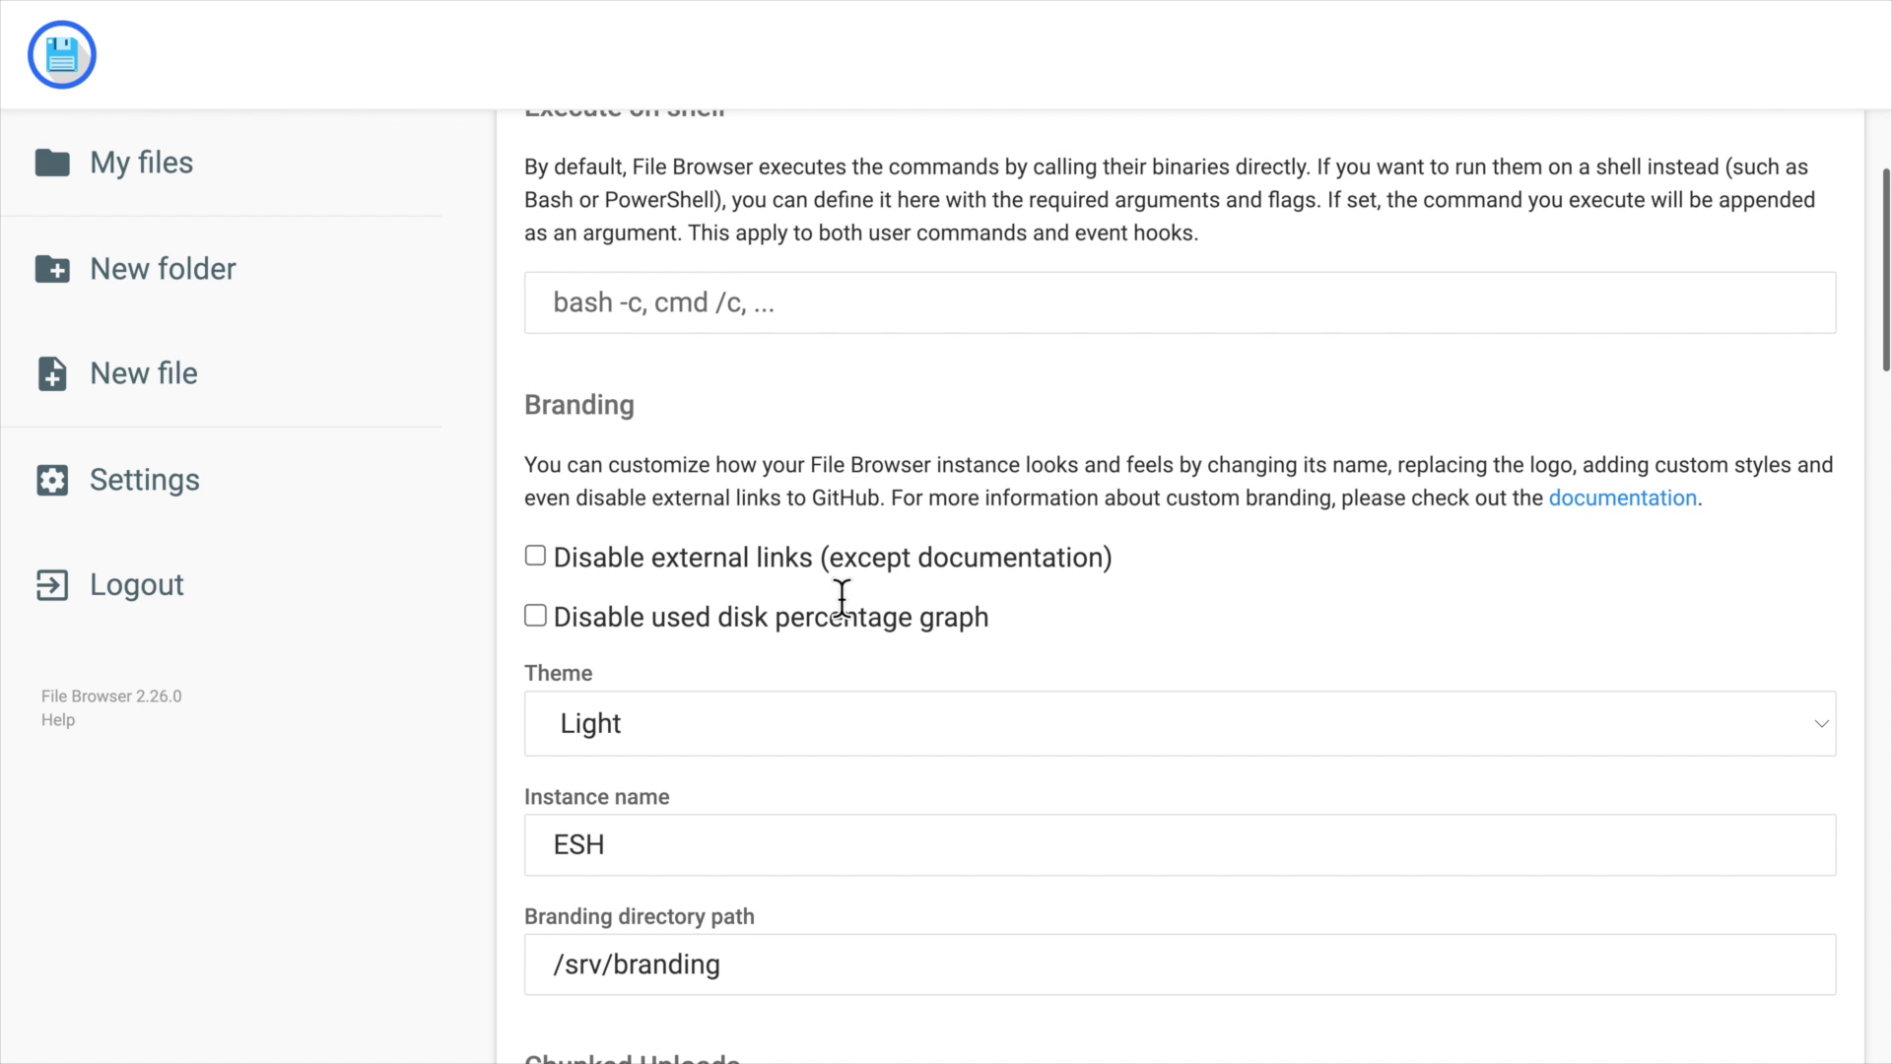
scroll(843, 601, down, 2)
drag(807, 795, 760, 793)
click(583, 789)
click(759, 794)
scroll(766, 793, down, 1)
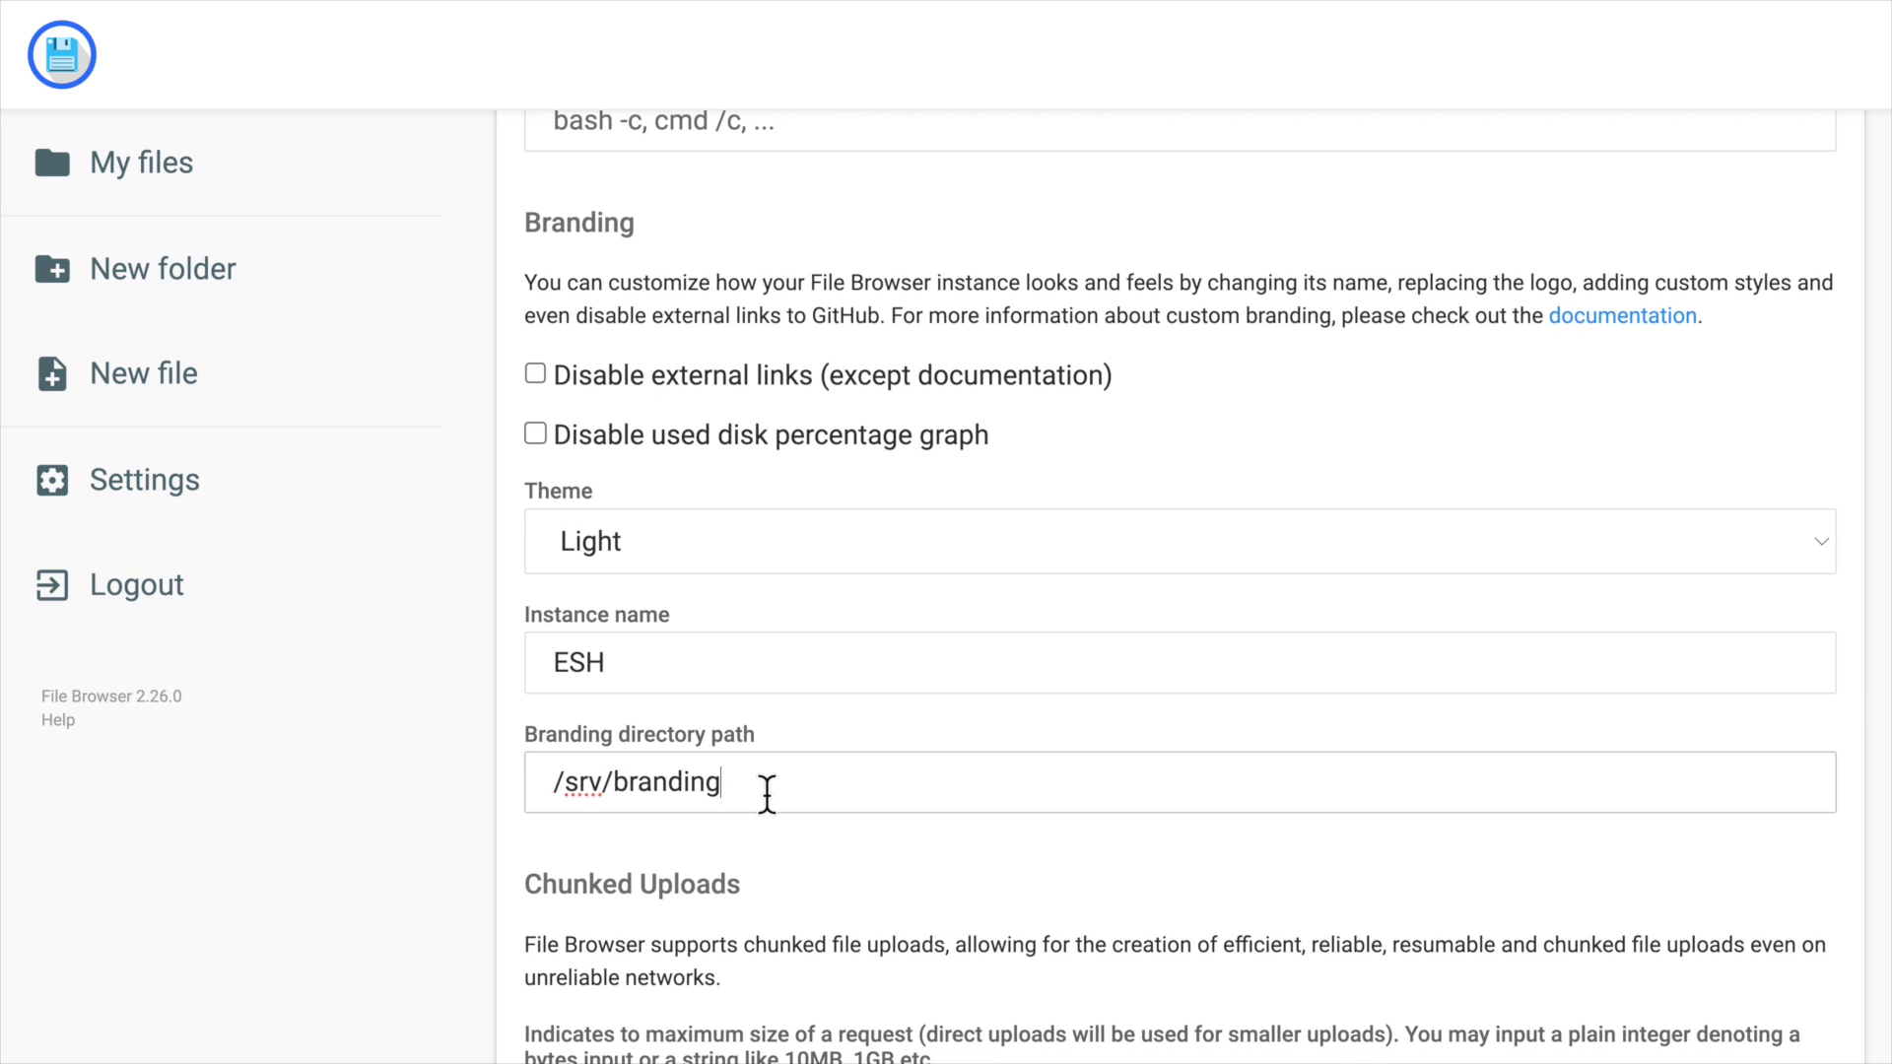
scroll(767, 794, down, 3)
click(680, 431)
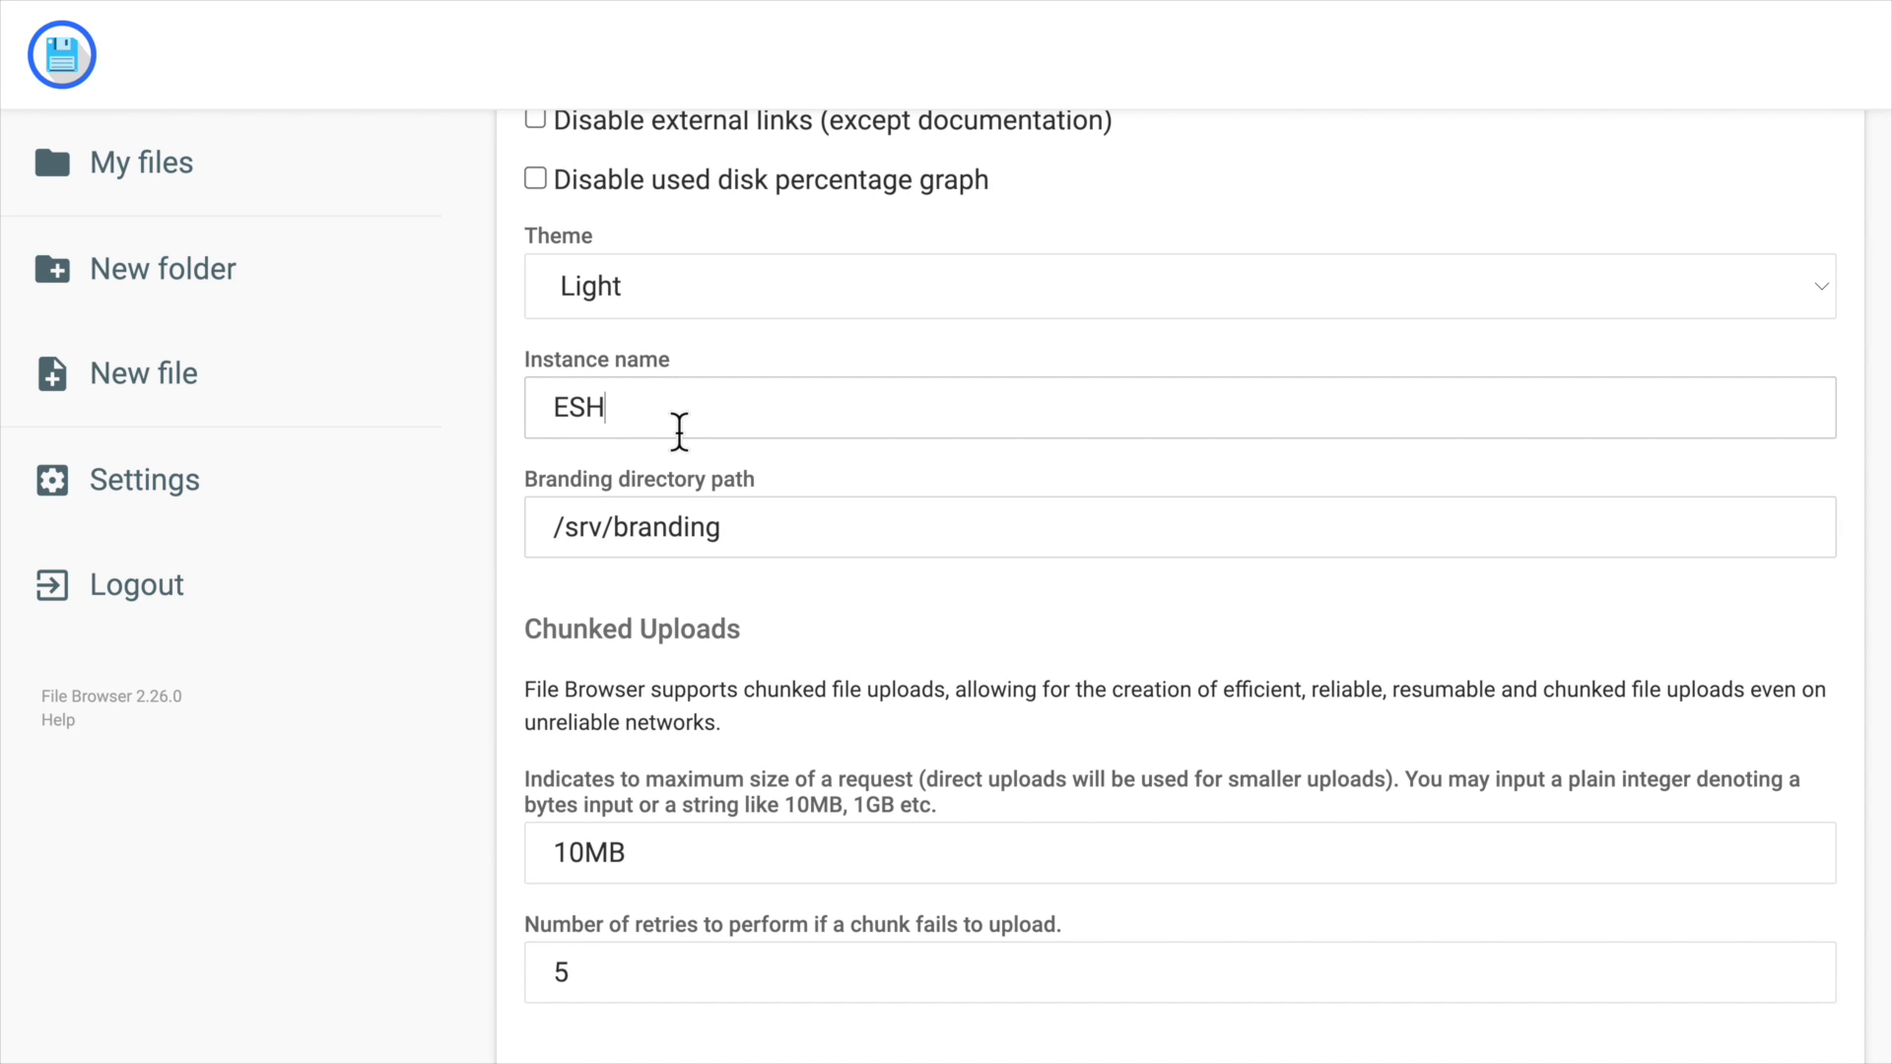
drag(680, 431, 499, 430)
click(719, 477)
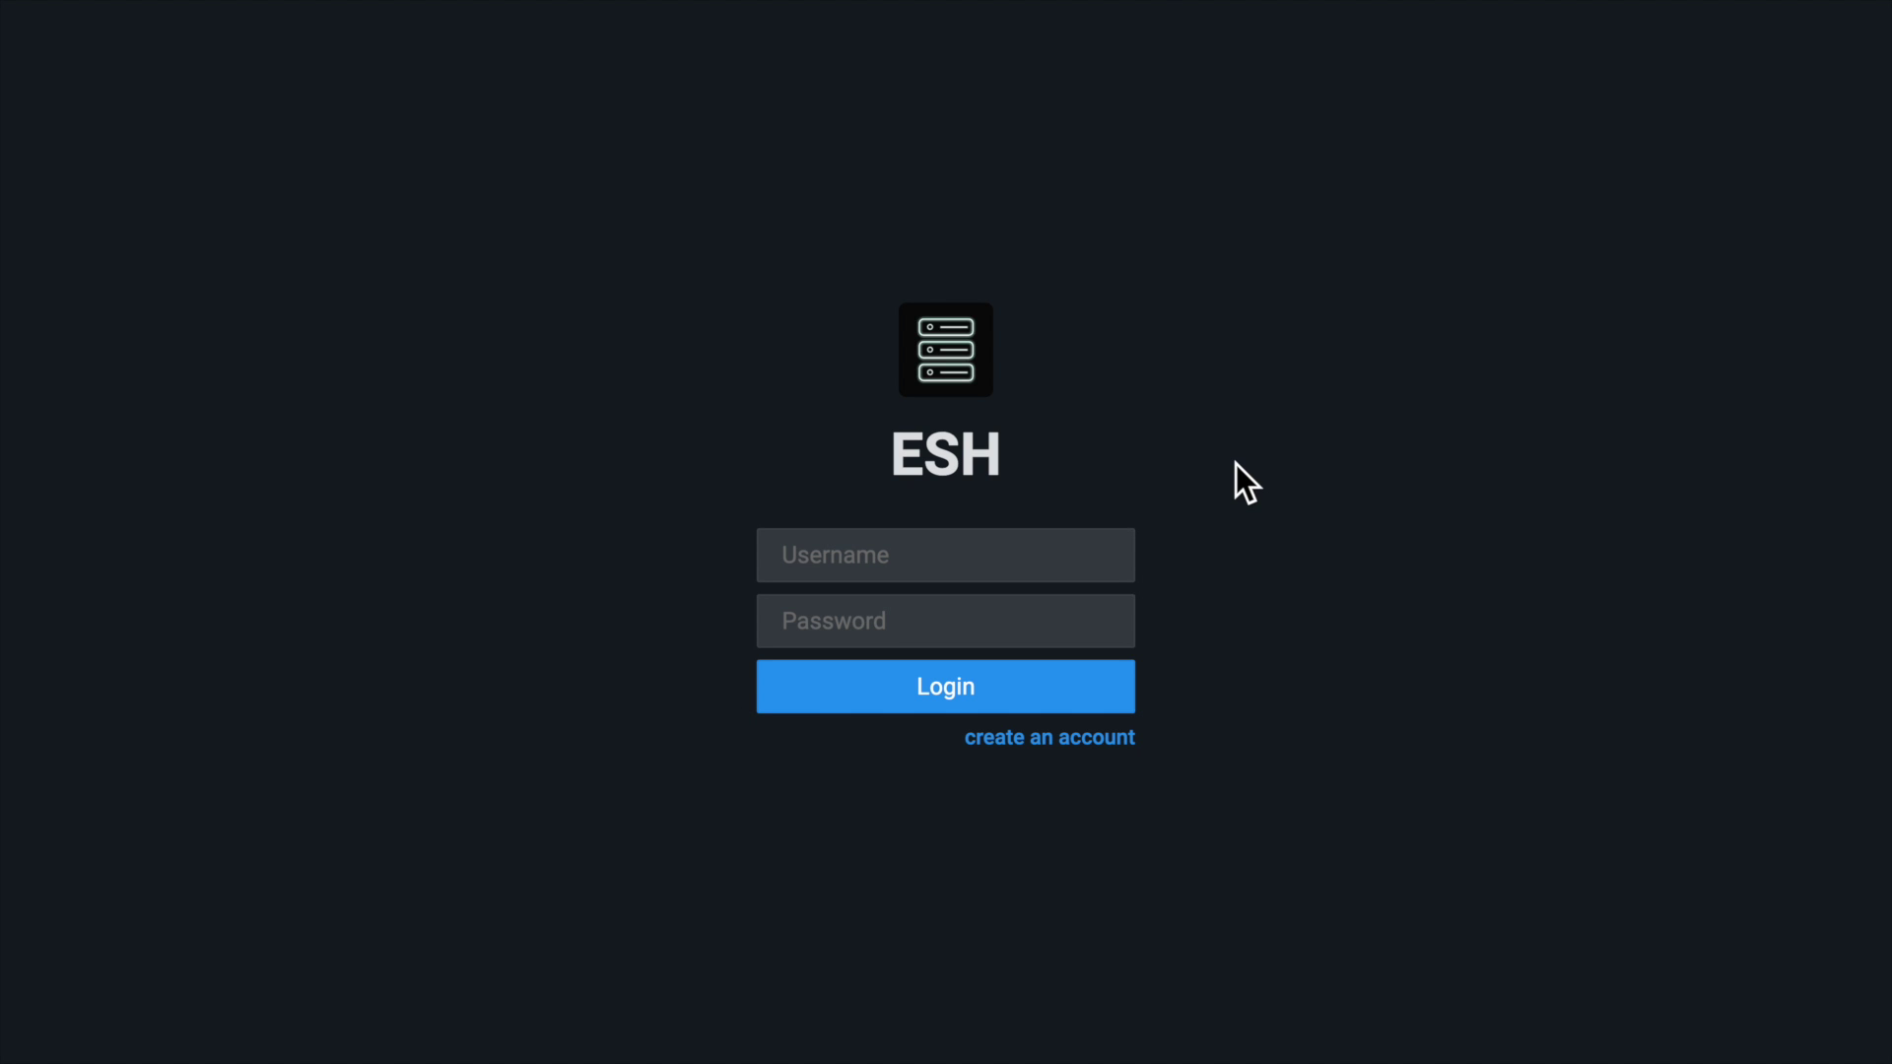
Sign in through the dark ESH-branded login page with the user's credentials.
click(991, 564)
text(esh)
key(Tab)
text(esh)
key(Return)
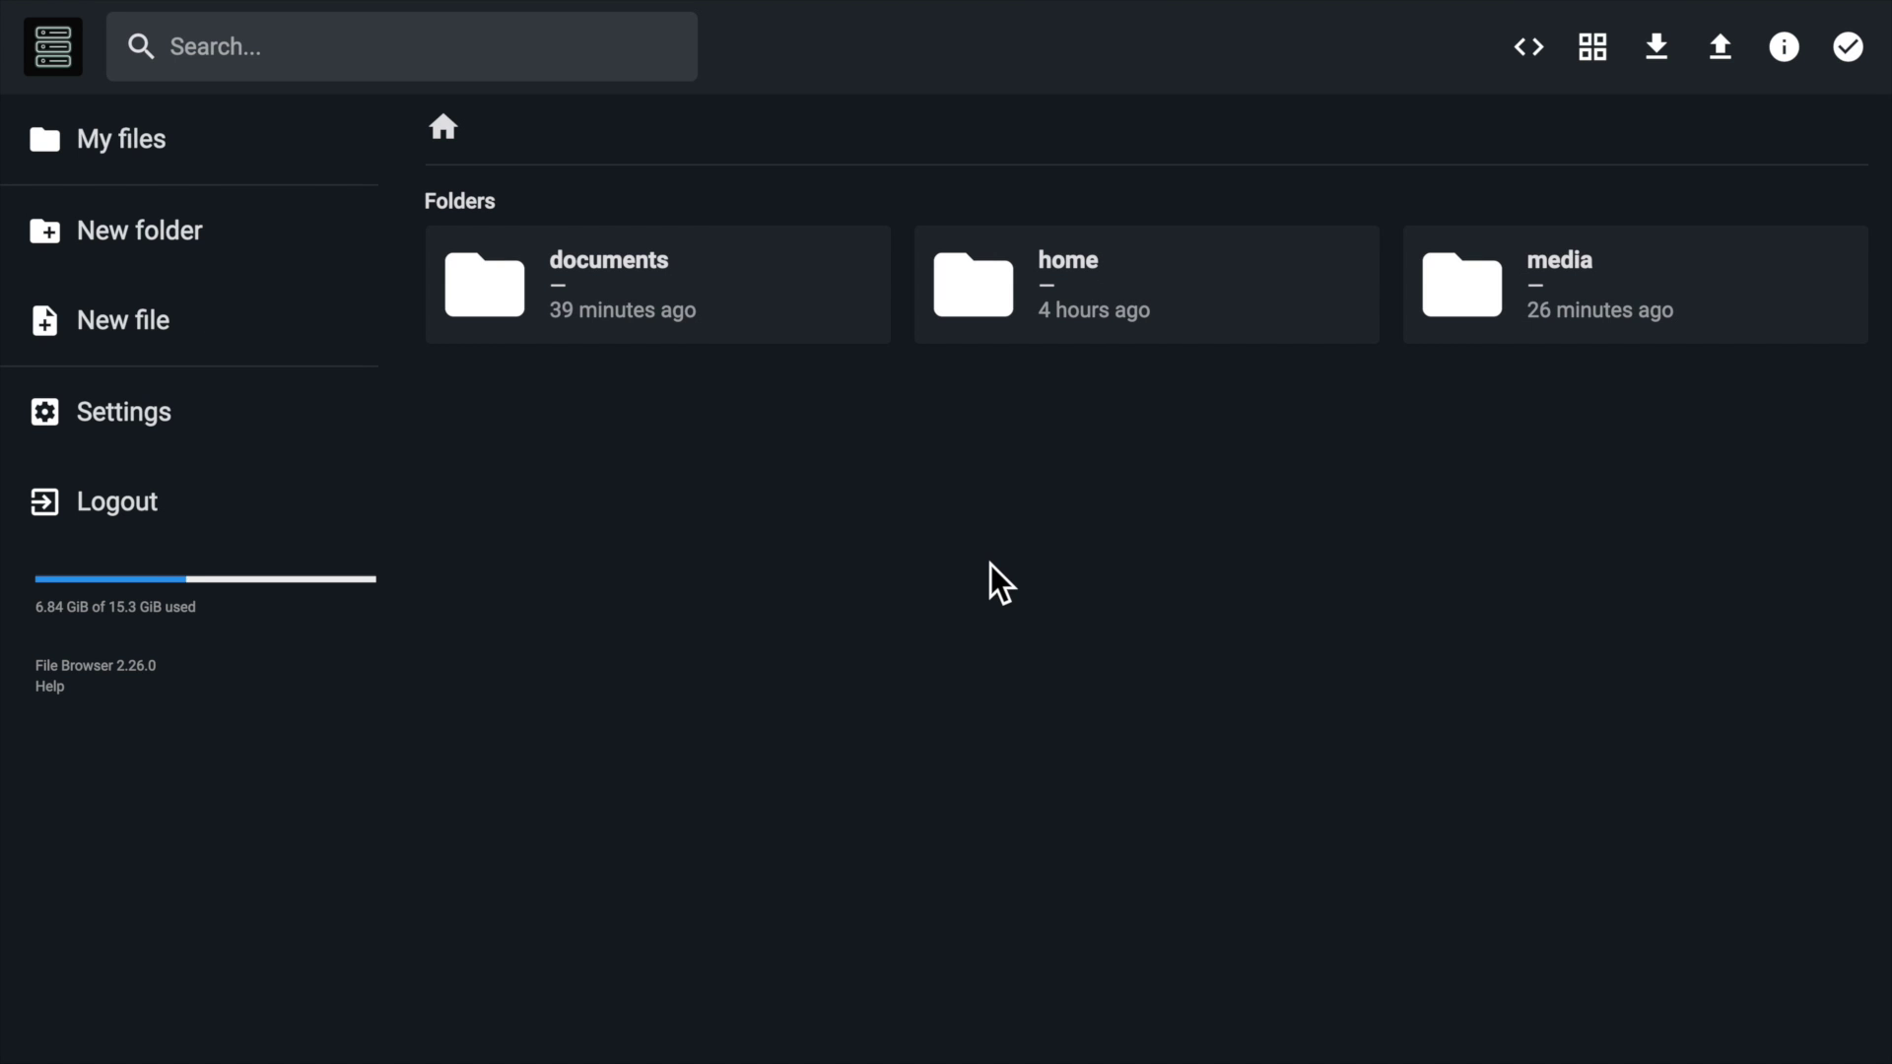